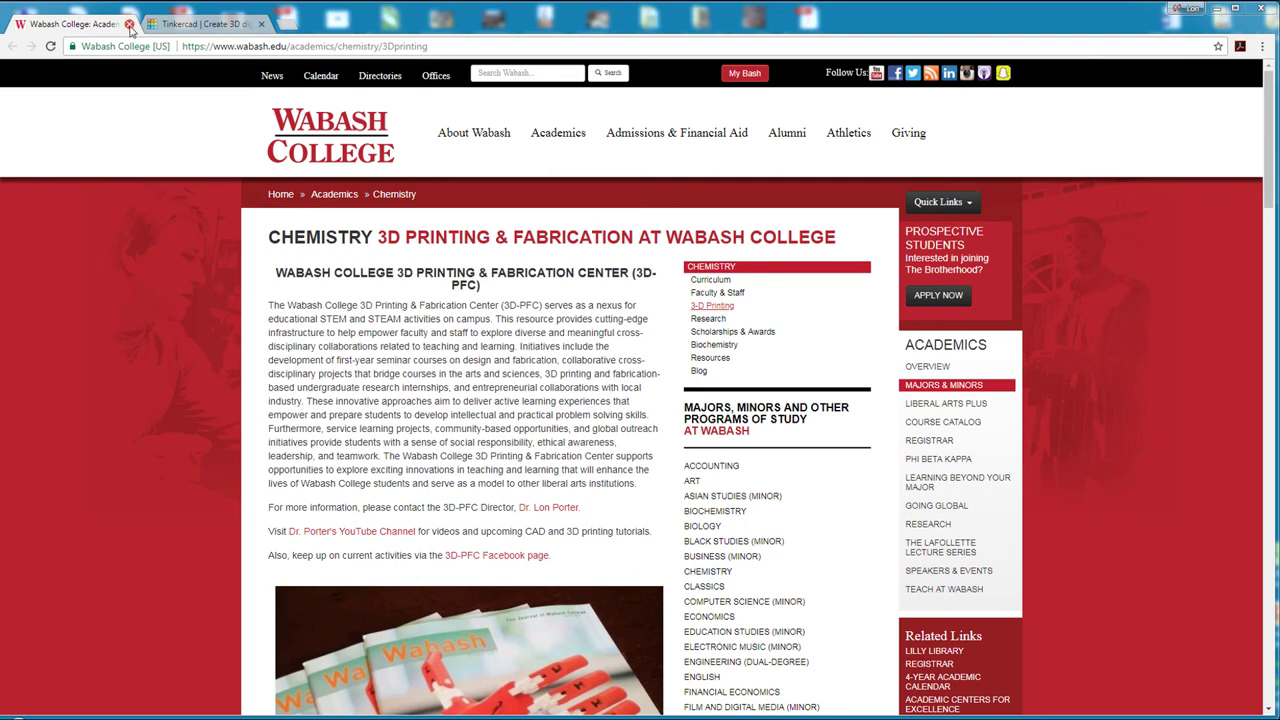
# Switch Chrome to the Tinkercad tab at tinkercad.com.
pyautogui.click(185, 32)
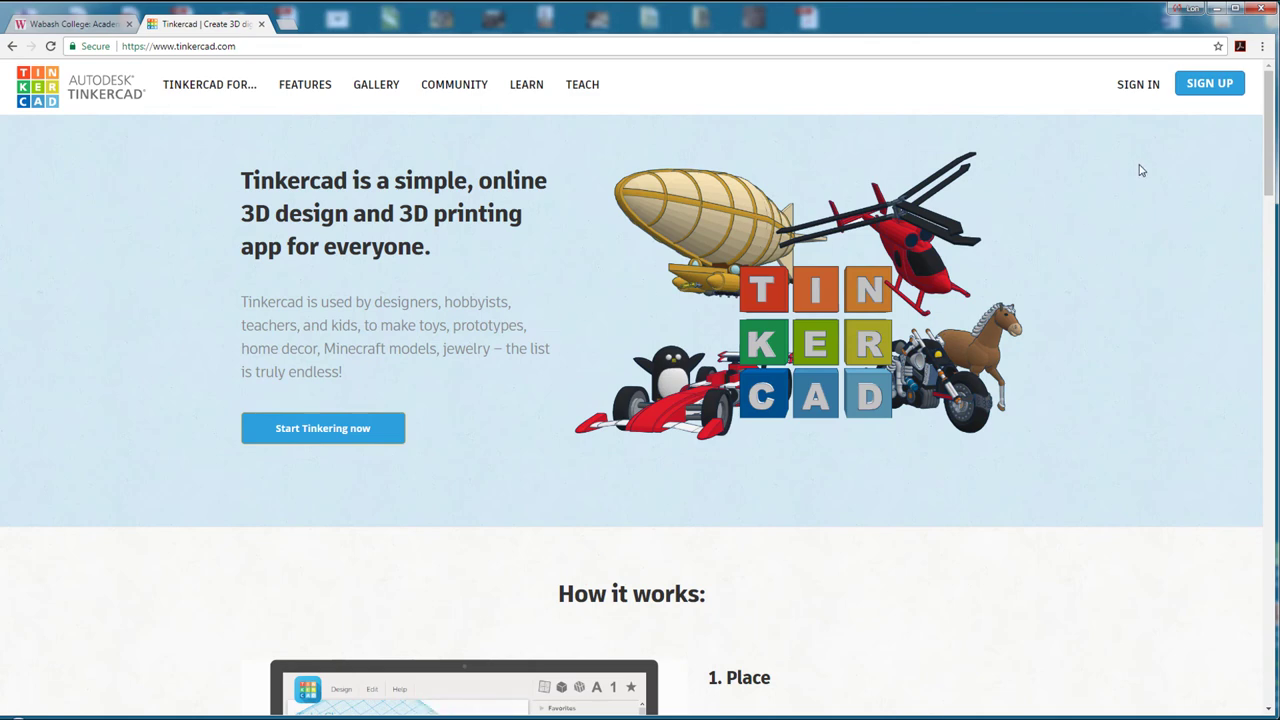
# Sign in to Tinkercad with the saved lab e-mail and the account password.
pyautogui.click(1140, 85)
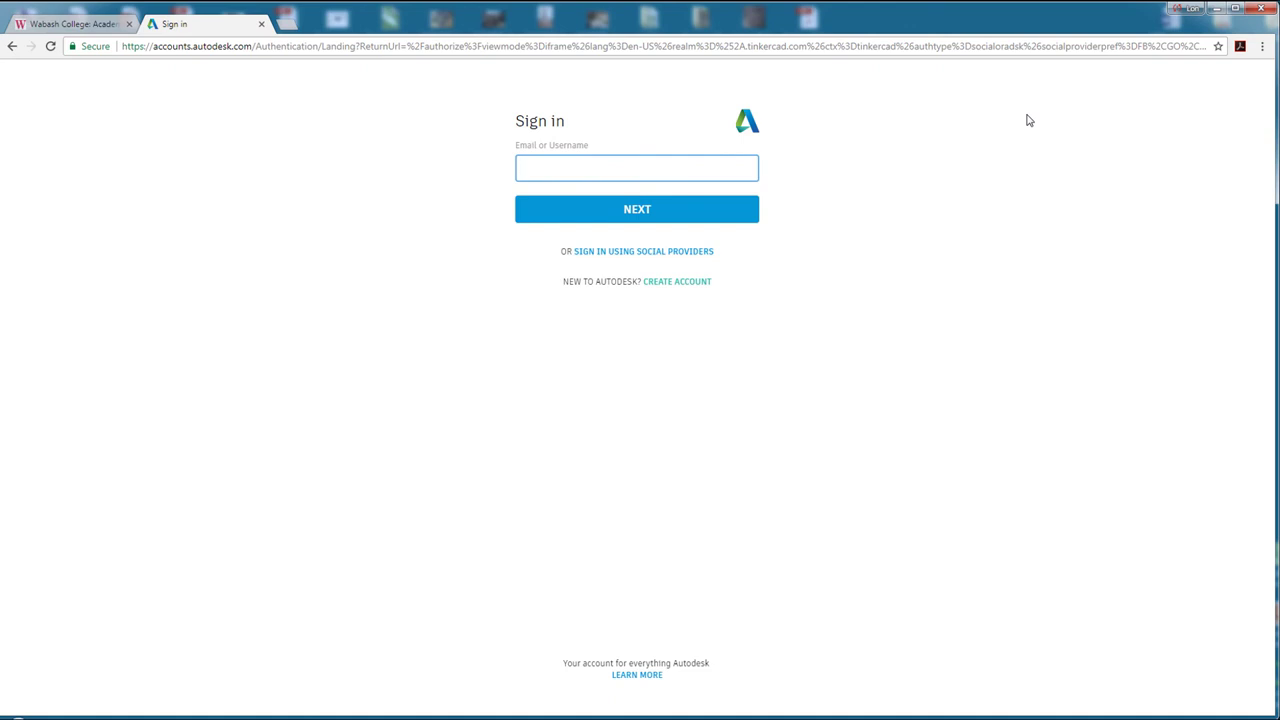
pyautogui.click(716, 168)
pyautogui.click(640, 206)
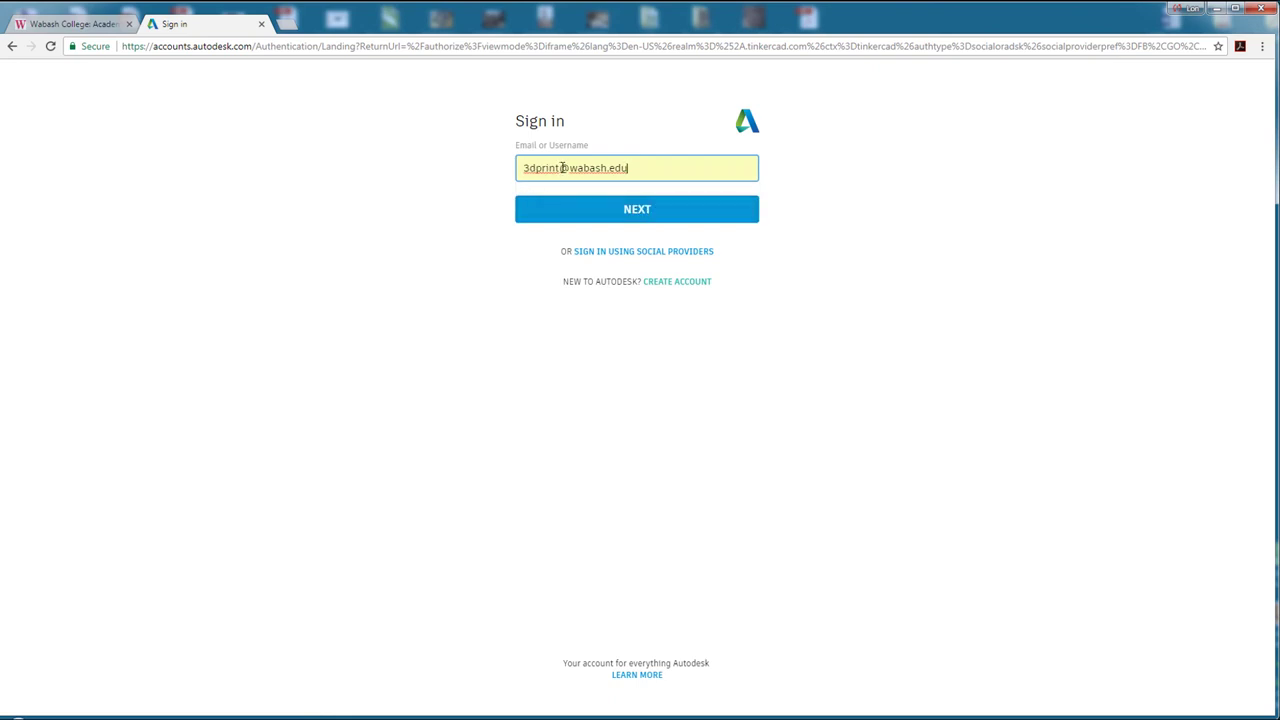
pyautogui.click(637, 212)
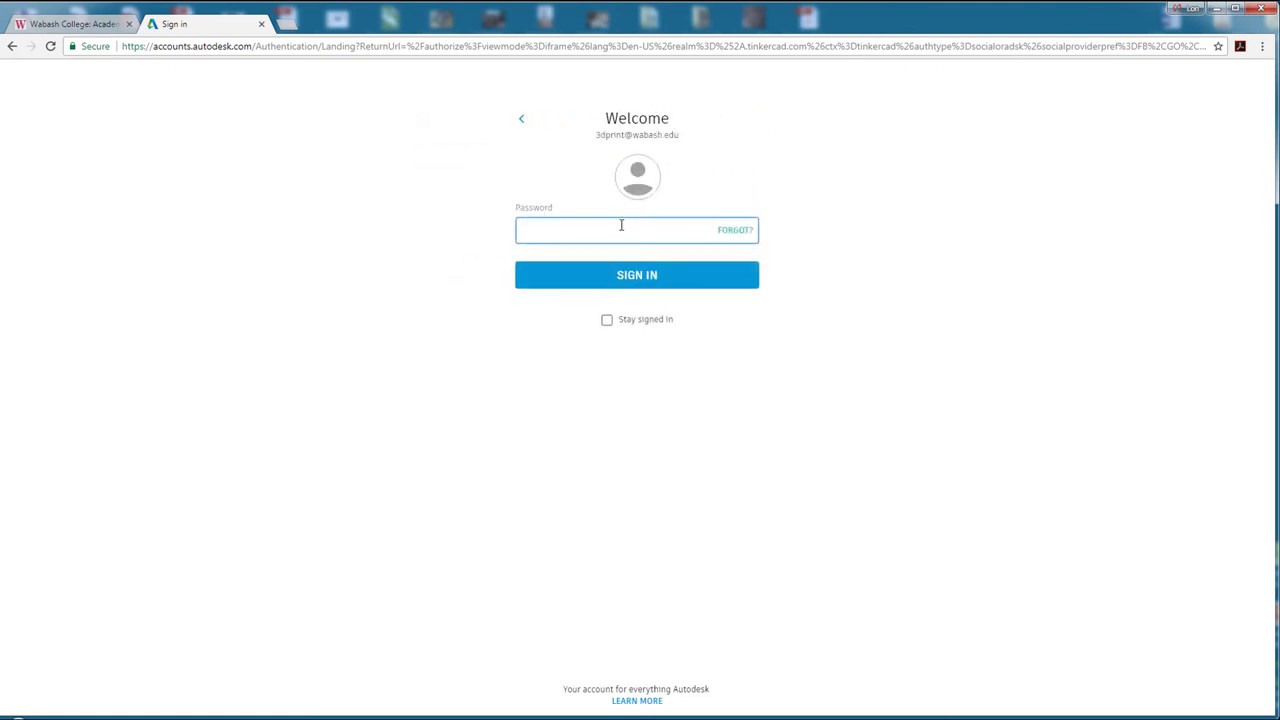
pyautogui.write('•')
pyautogui.press('Return')
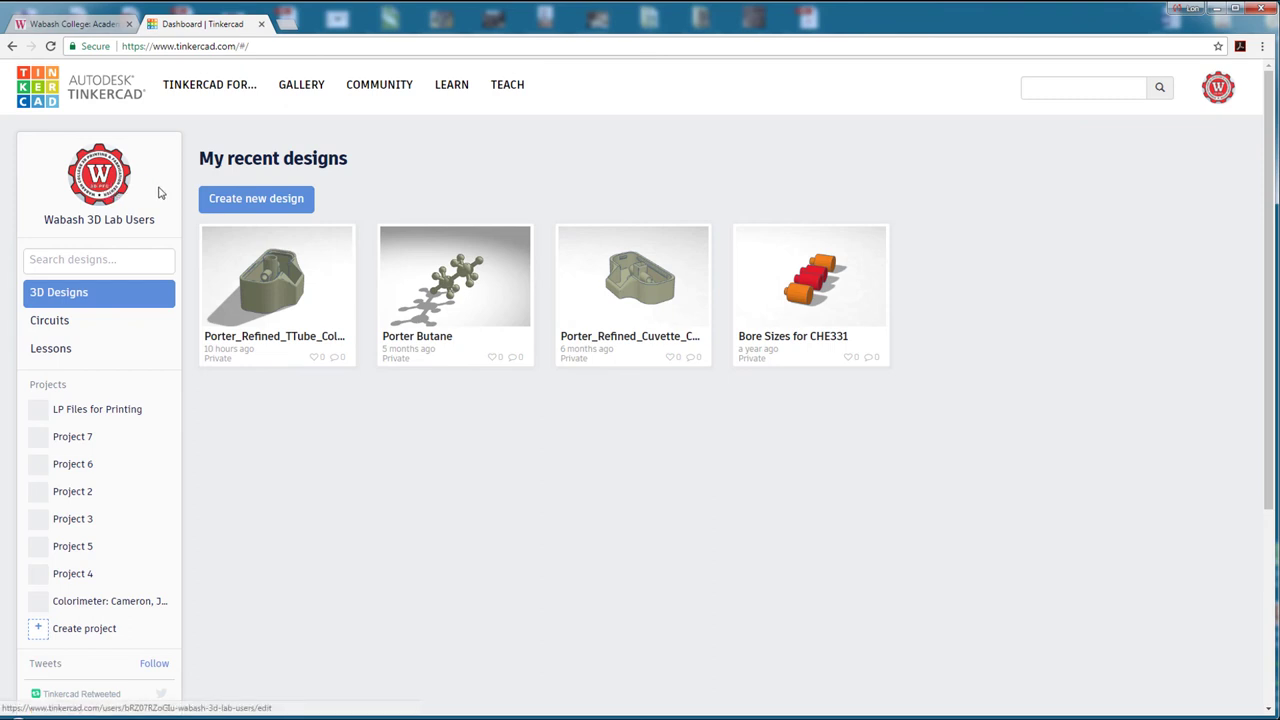
# Create a new blank design from the Tinkercad dashboard.
pyautogui.moveTo(323, 268)
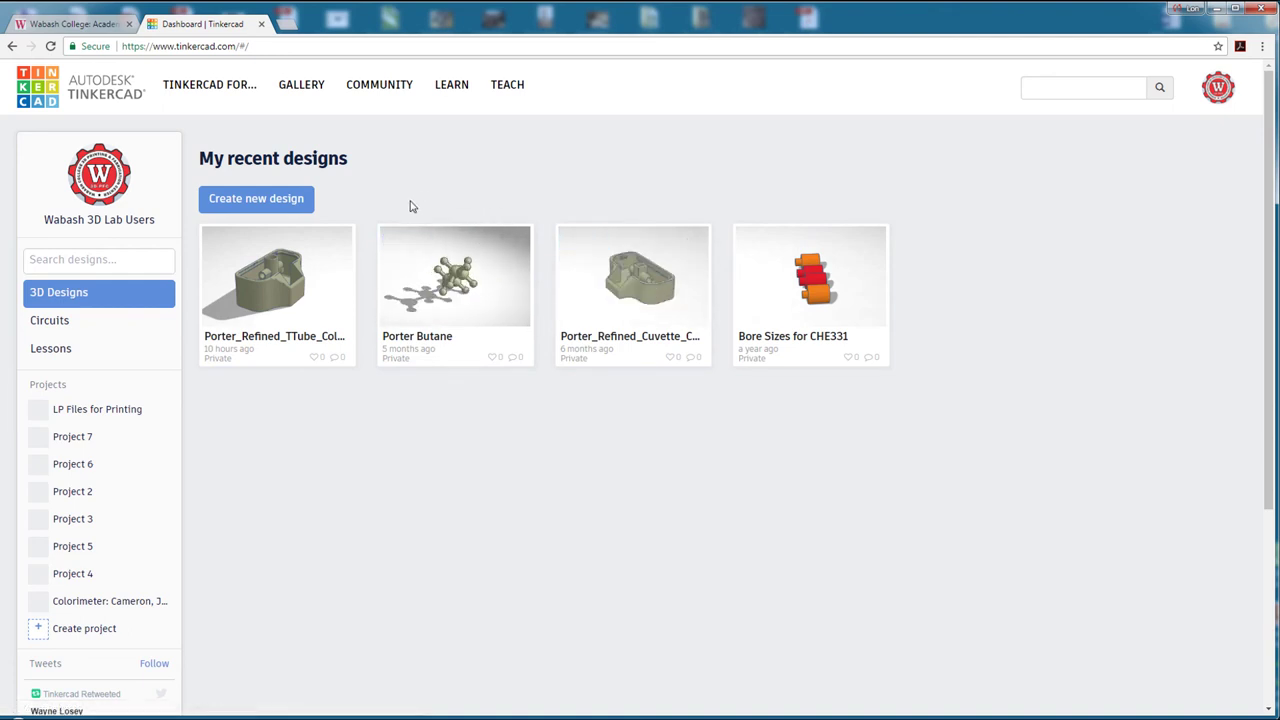
pyautogui.click(255, 199)
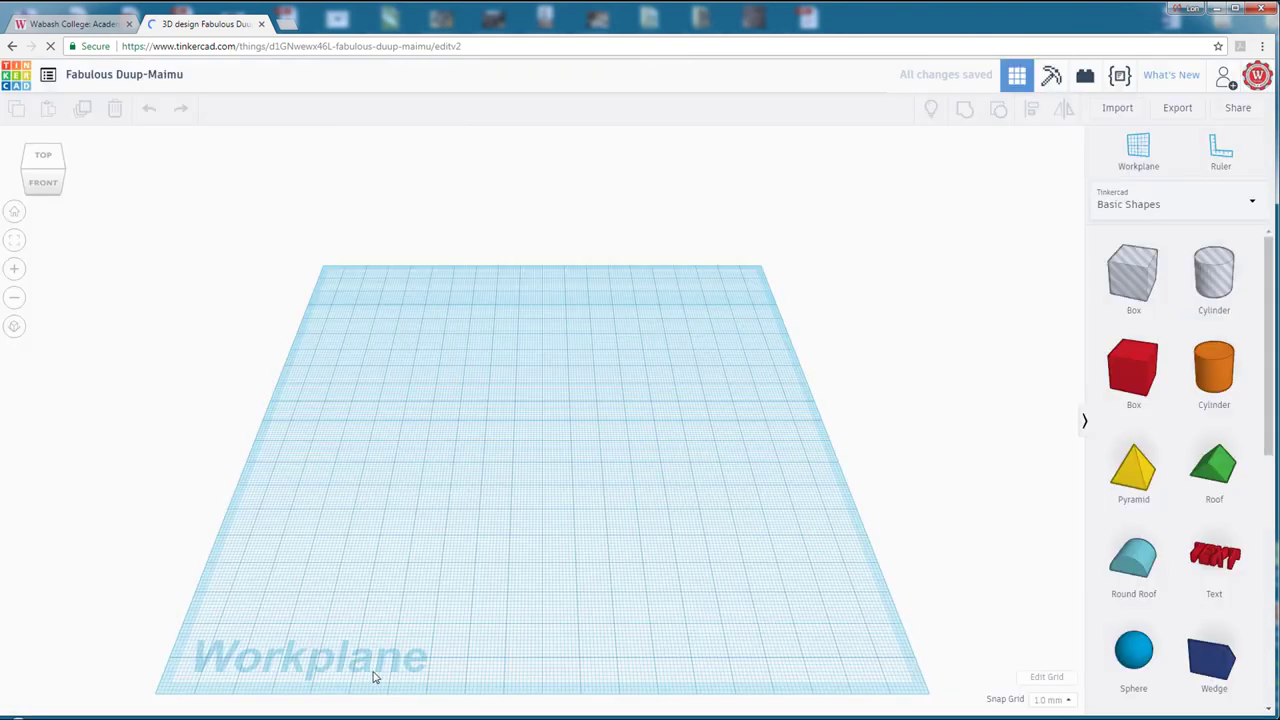
pyautogui.moveTo(560, 549); pyautogui.dragTo(614, 510, button='right')
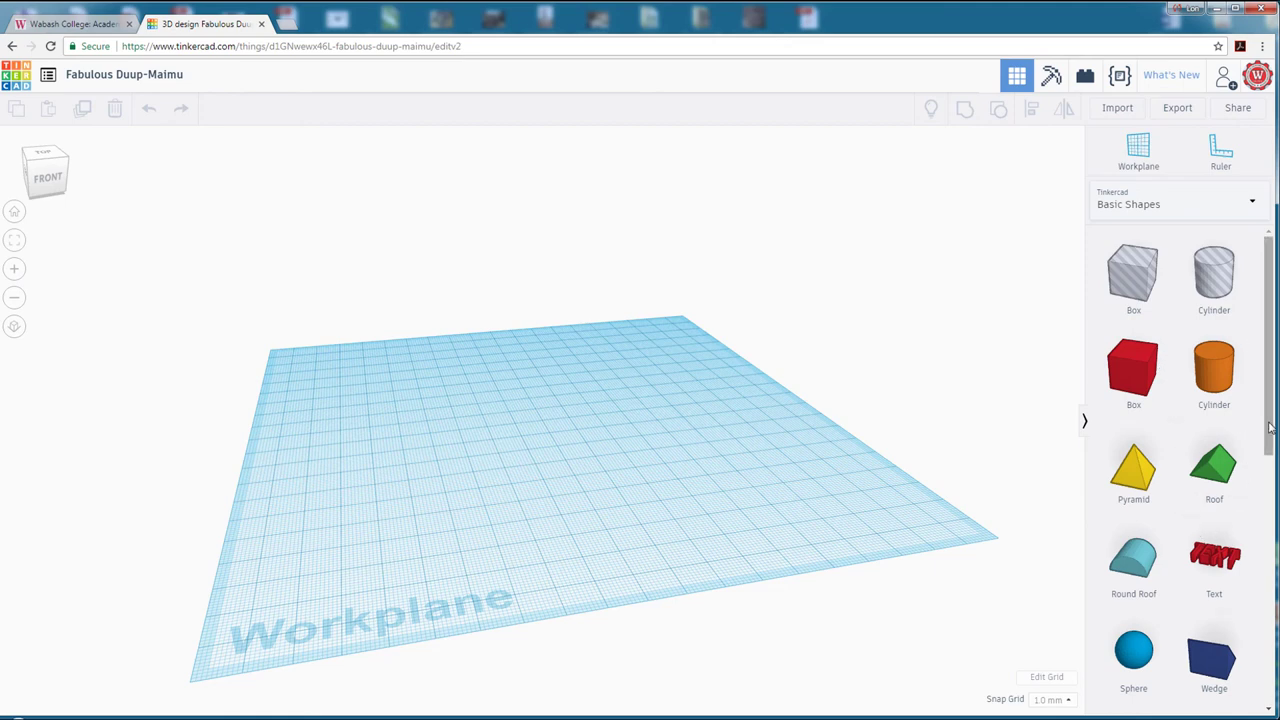
pyautogui.scroll(-2, 1270, 428)
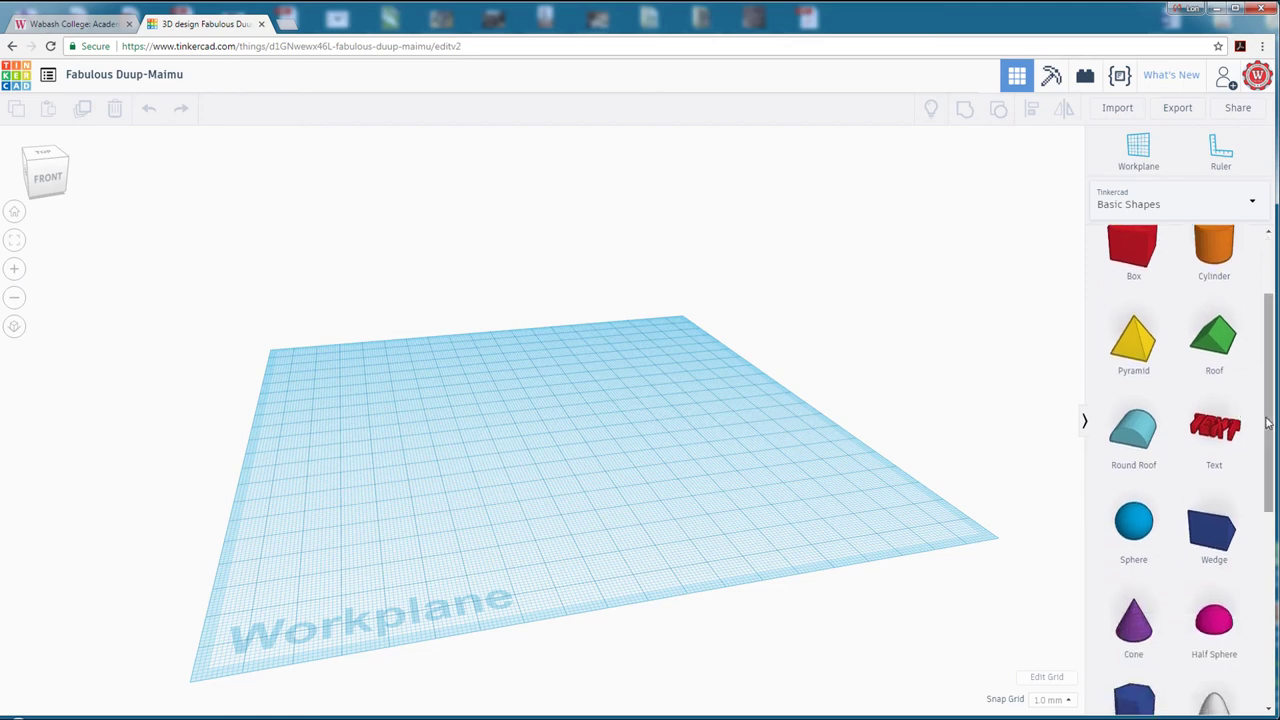
pyautogui.scroll(-5, 1268, 424)
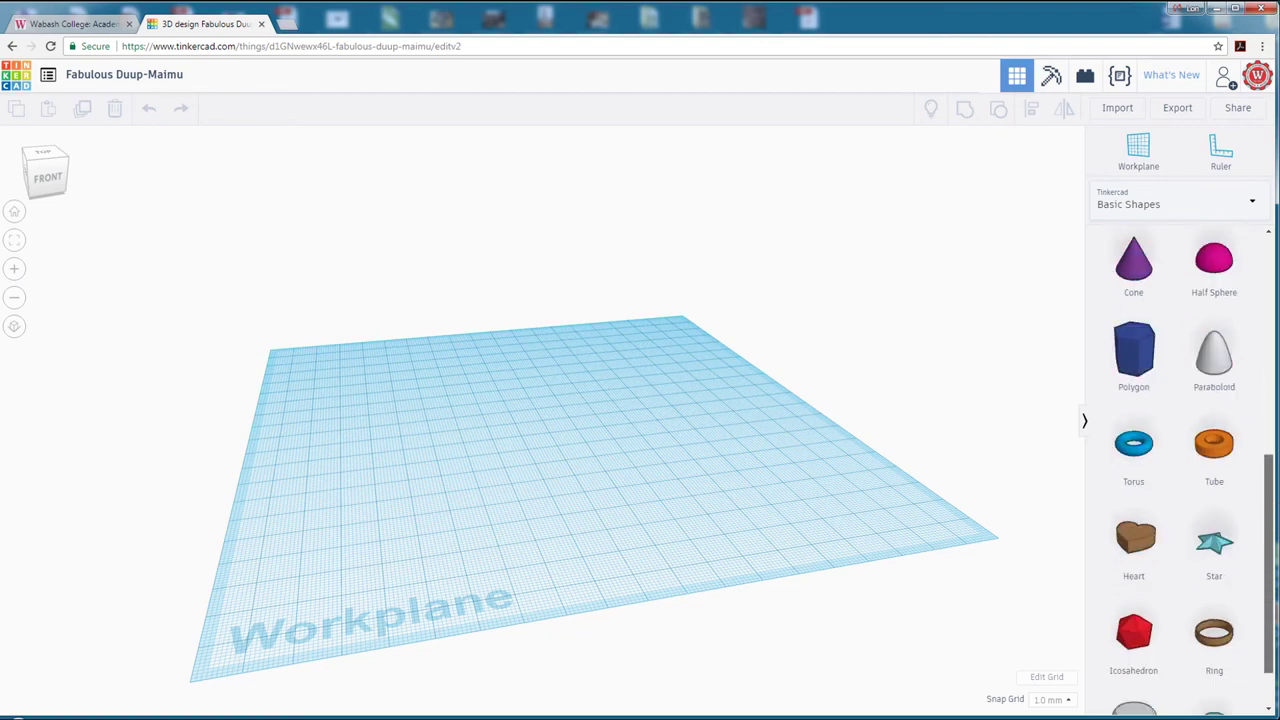
pyautogui.scroll(-1, 1268, 424)
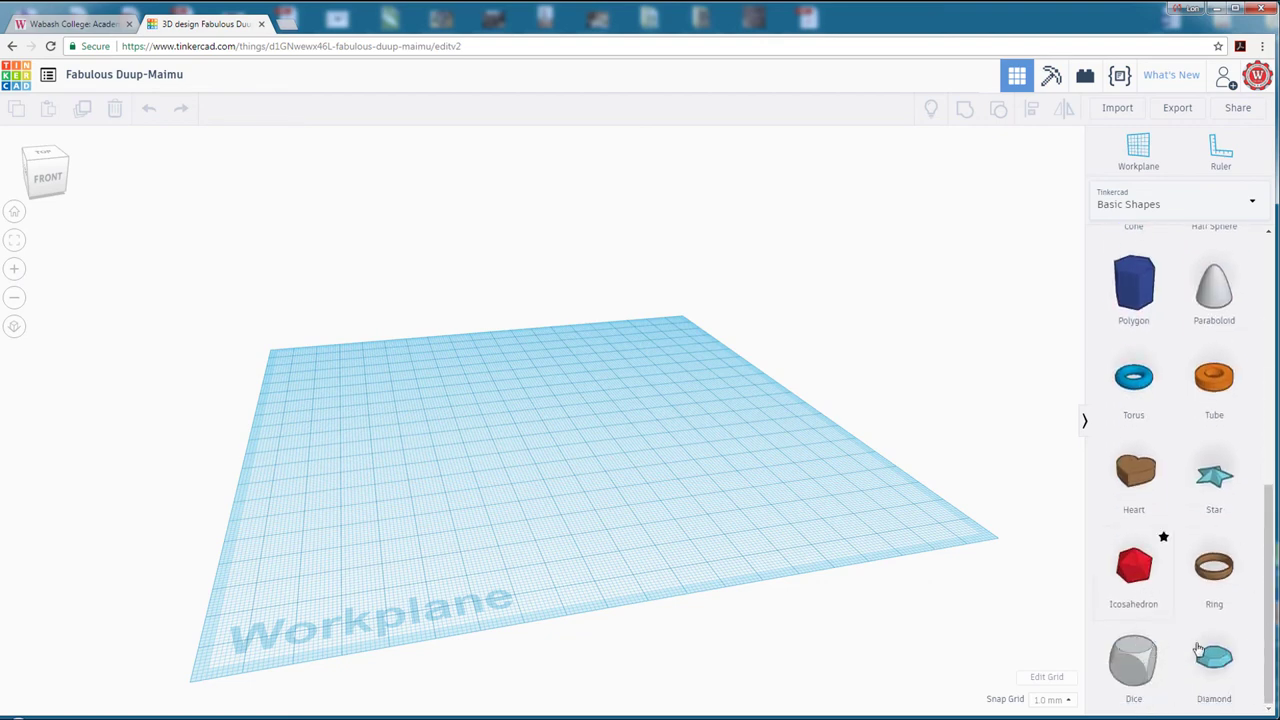
pyautogui.scroll(8, 1199, 651)
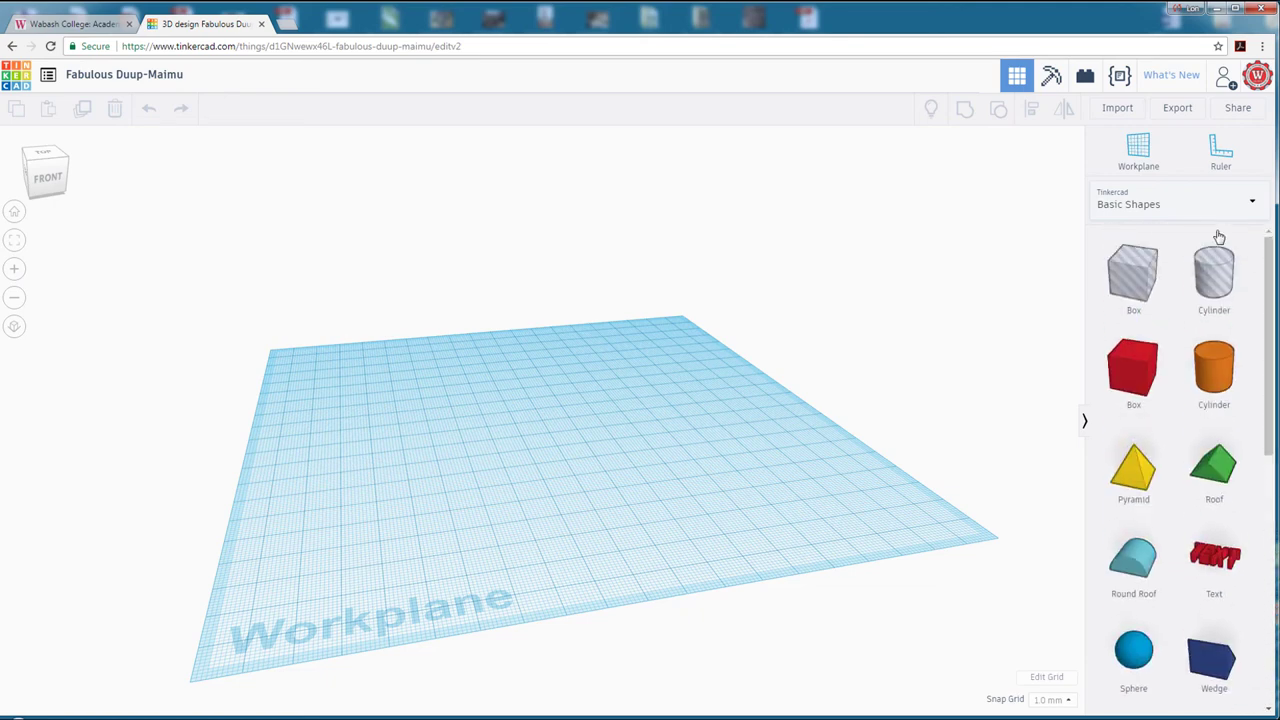
pyautogui.click(1187, 205)
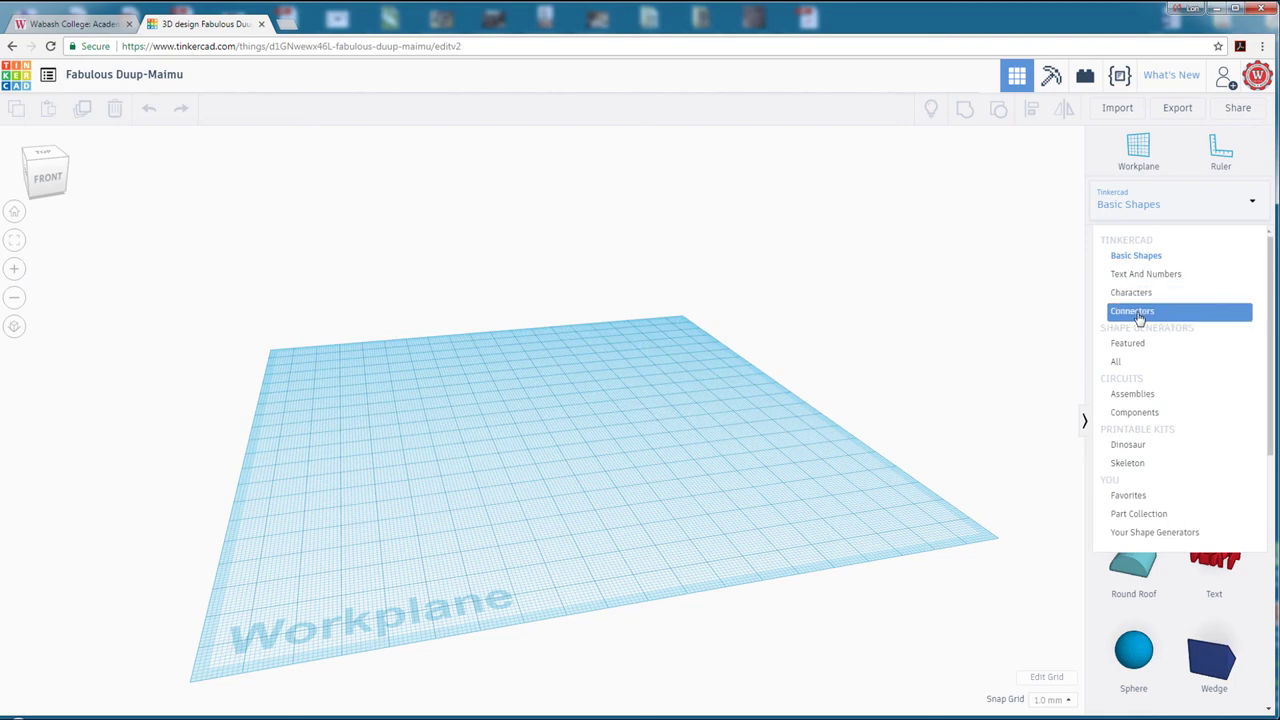
pyautogui.click(1138, 445)
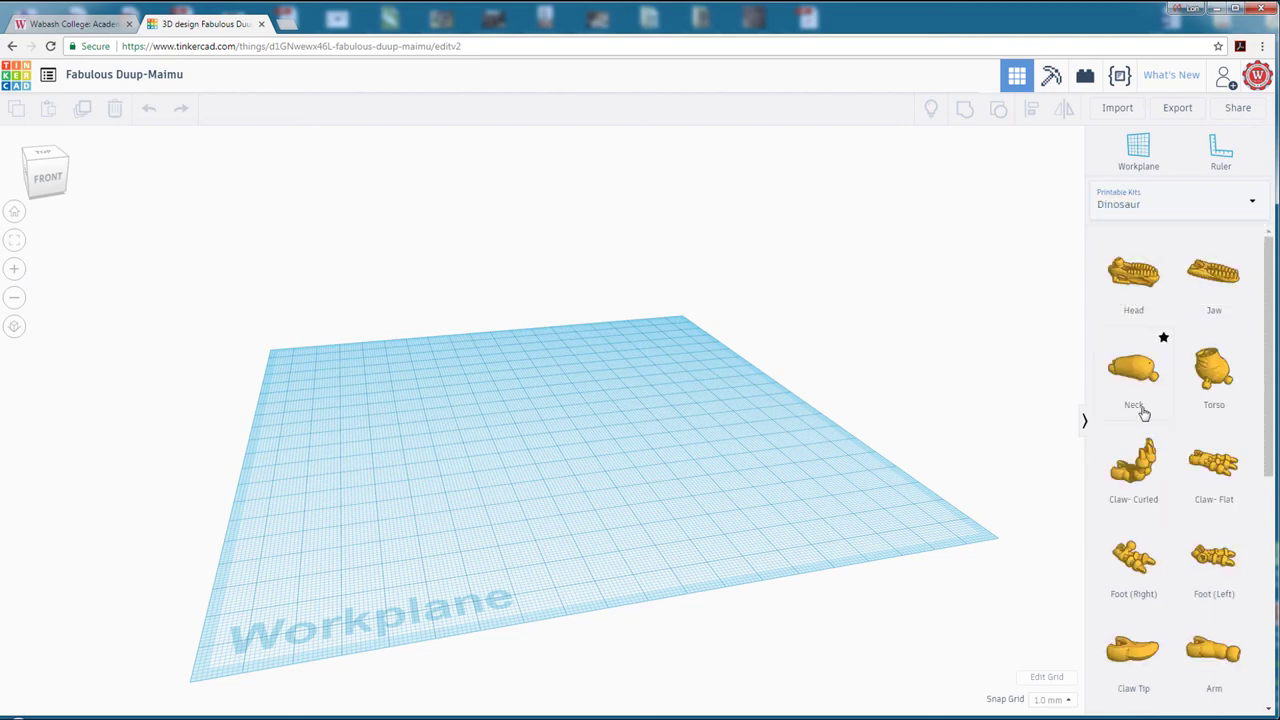
pyautogui.click(1157, 206)
pyautogui.click(1140, 463)
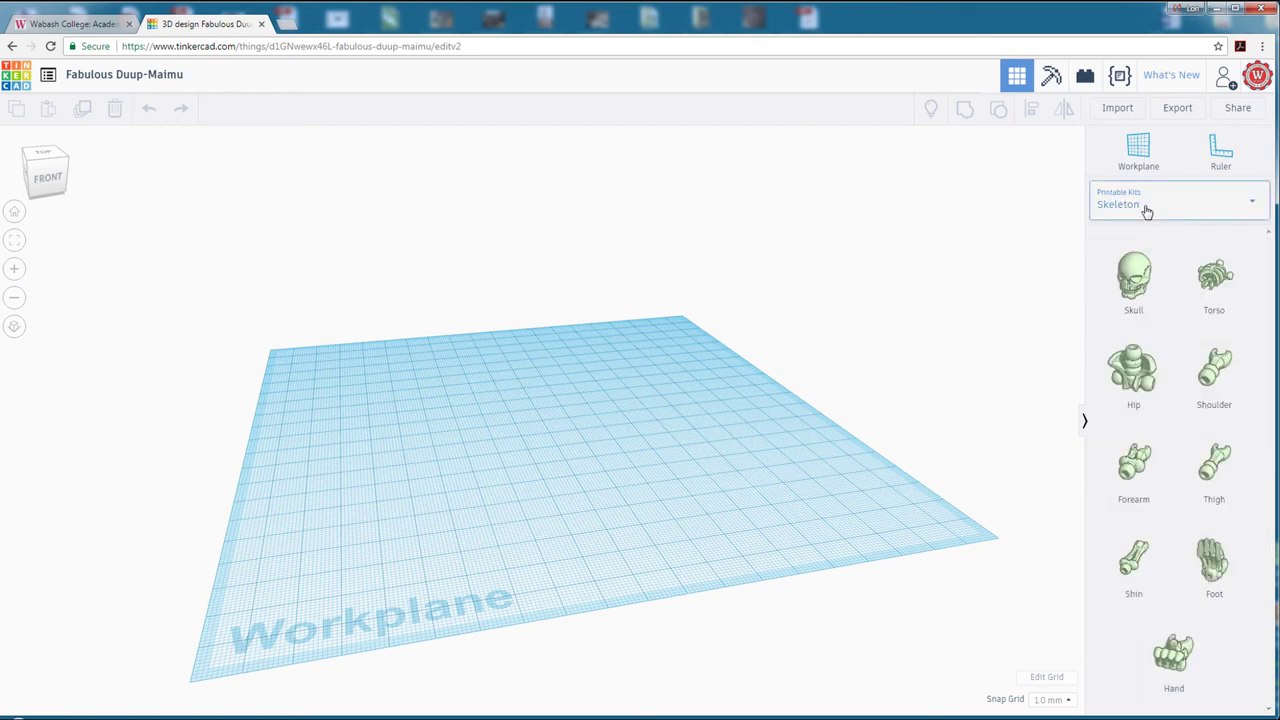
pyautogui.click(1147, 208)
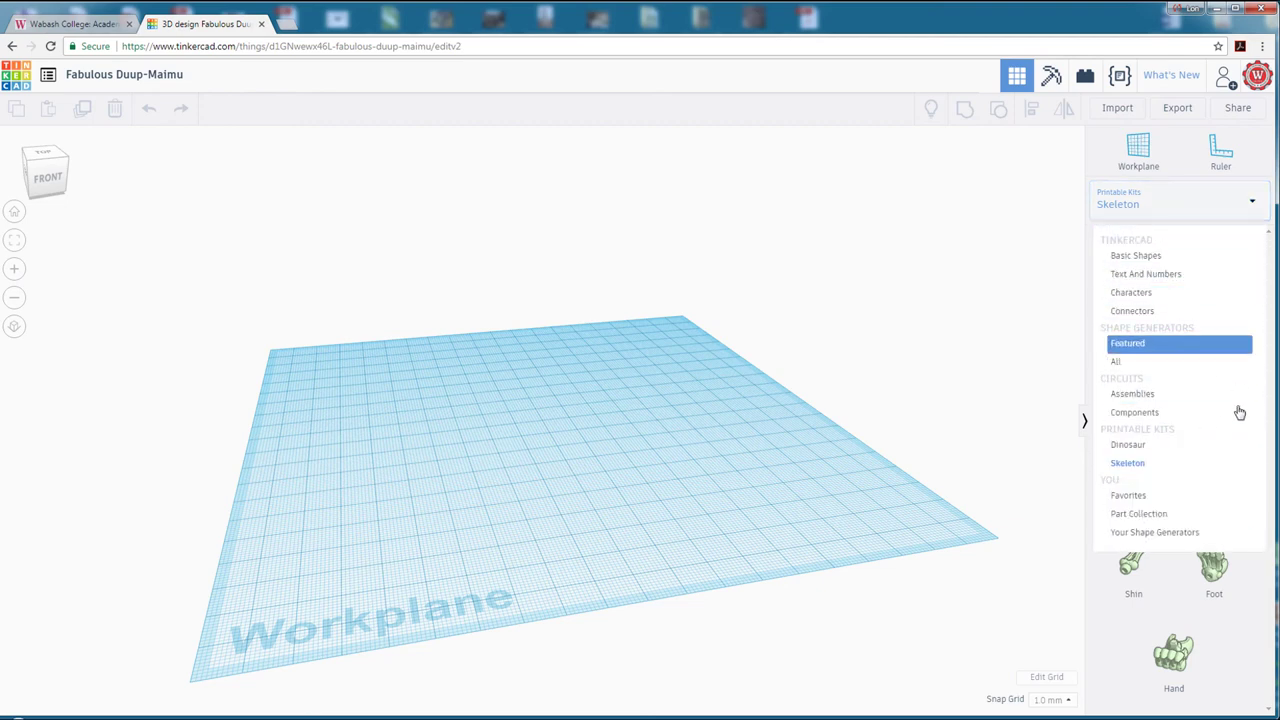
pyautogui.click(1165, 395)
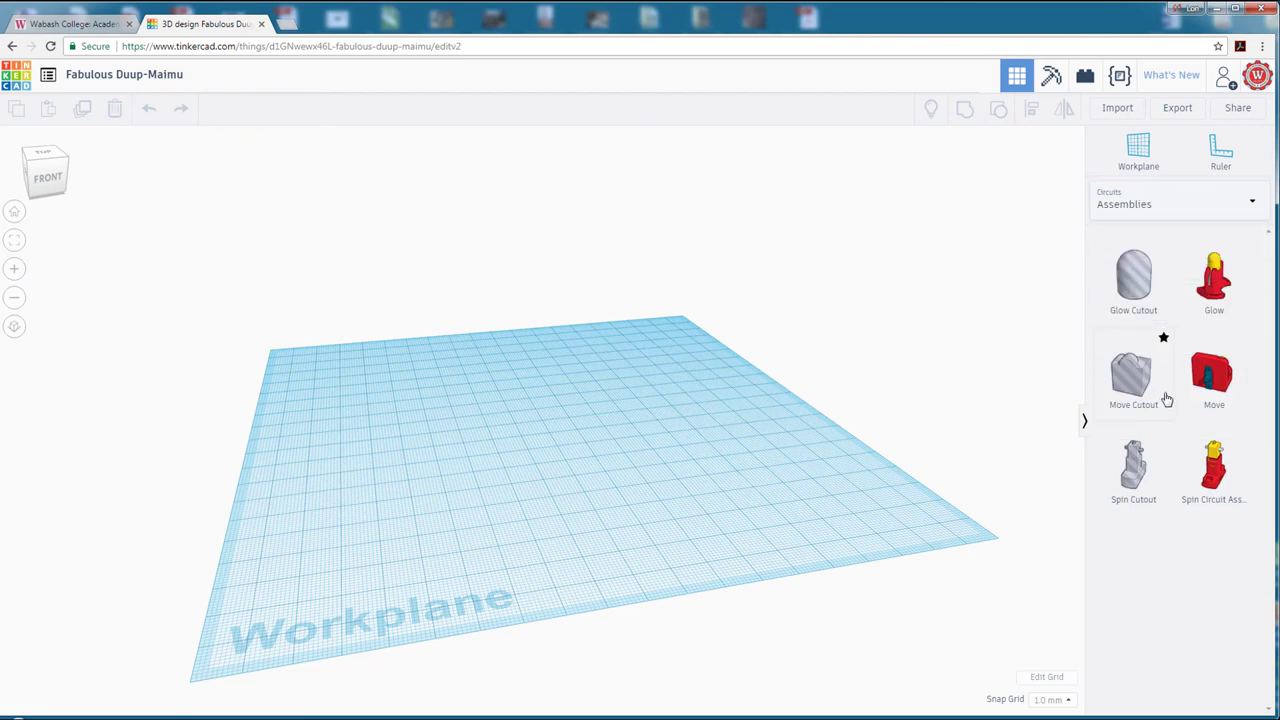
pyautogui.click(1171, 204)
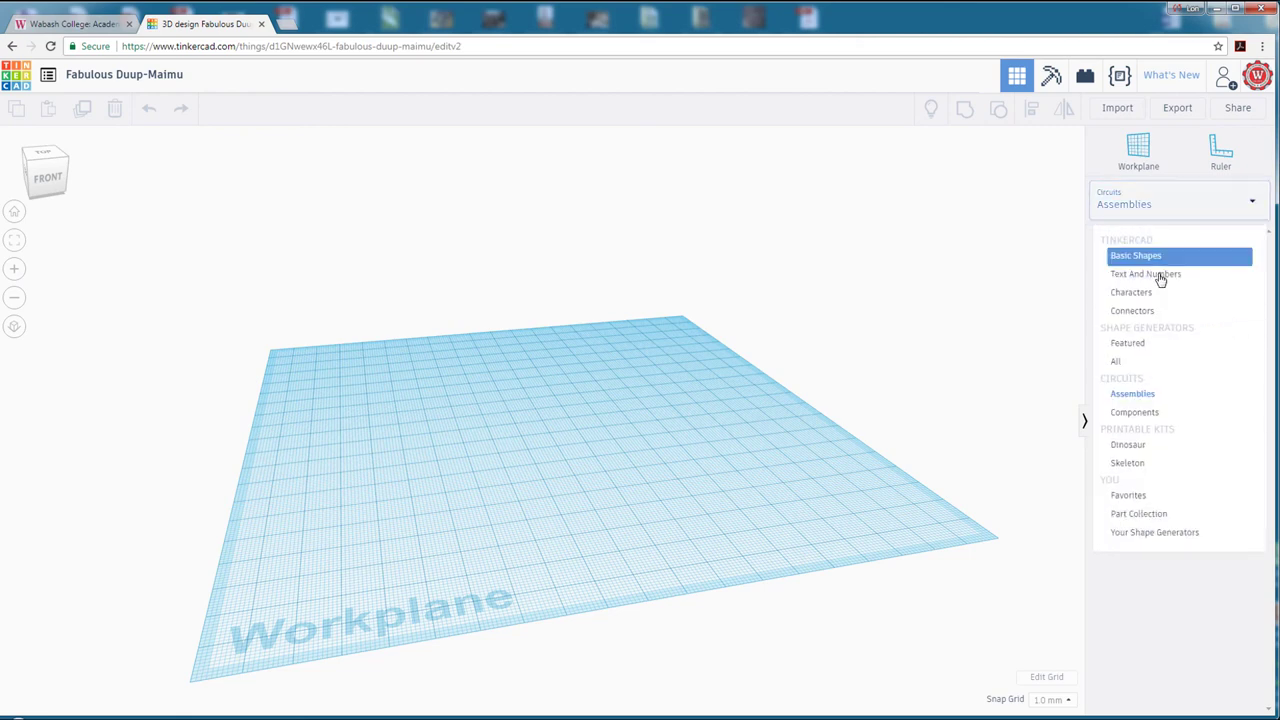
pyautogui.click(1149, 413)
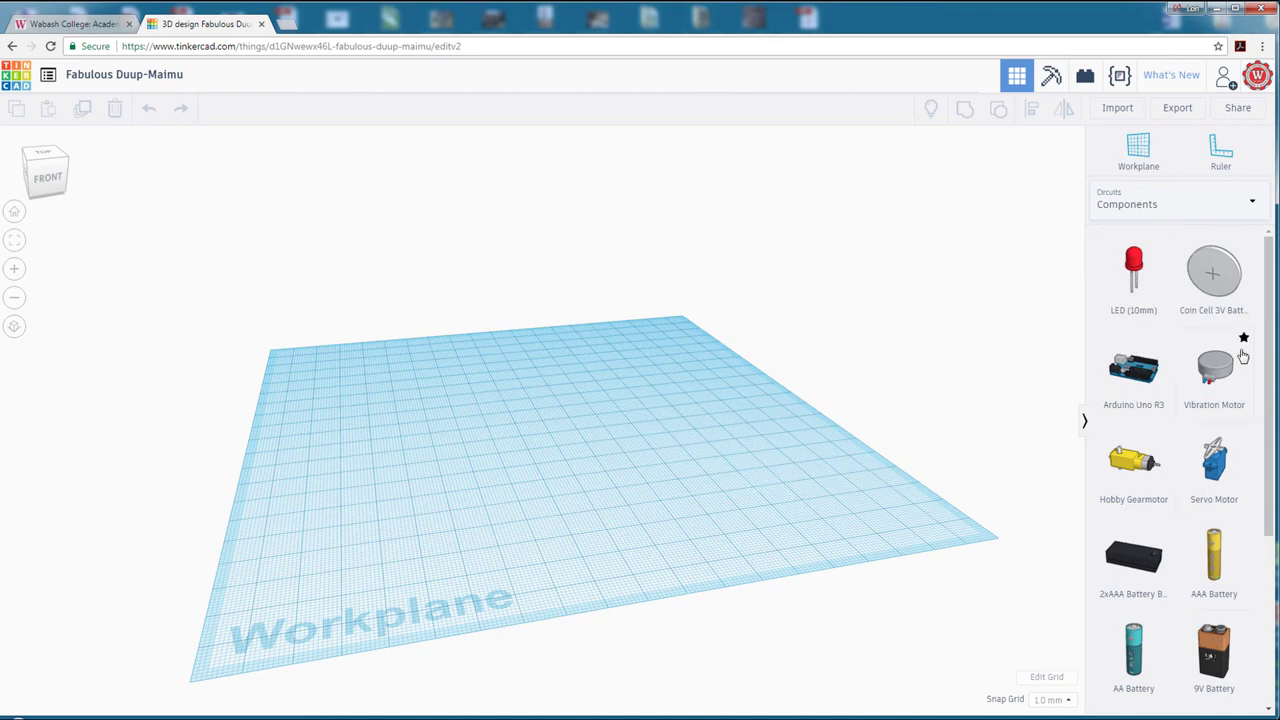
pyautogui.click(1140, 203)
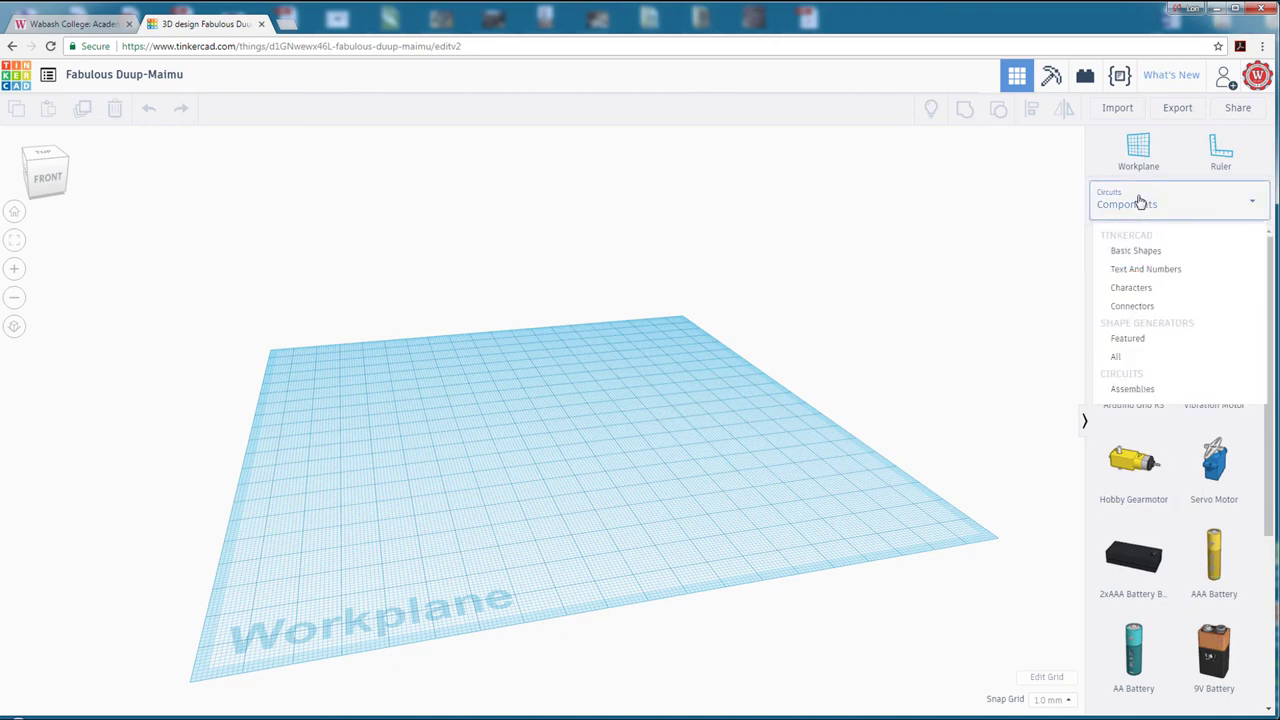
pyautogui.click(1147, 252)
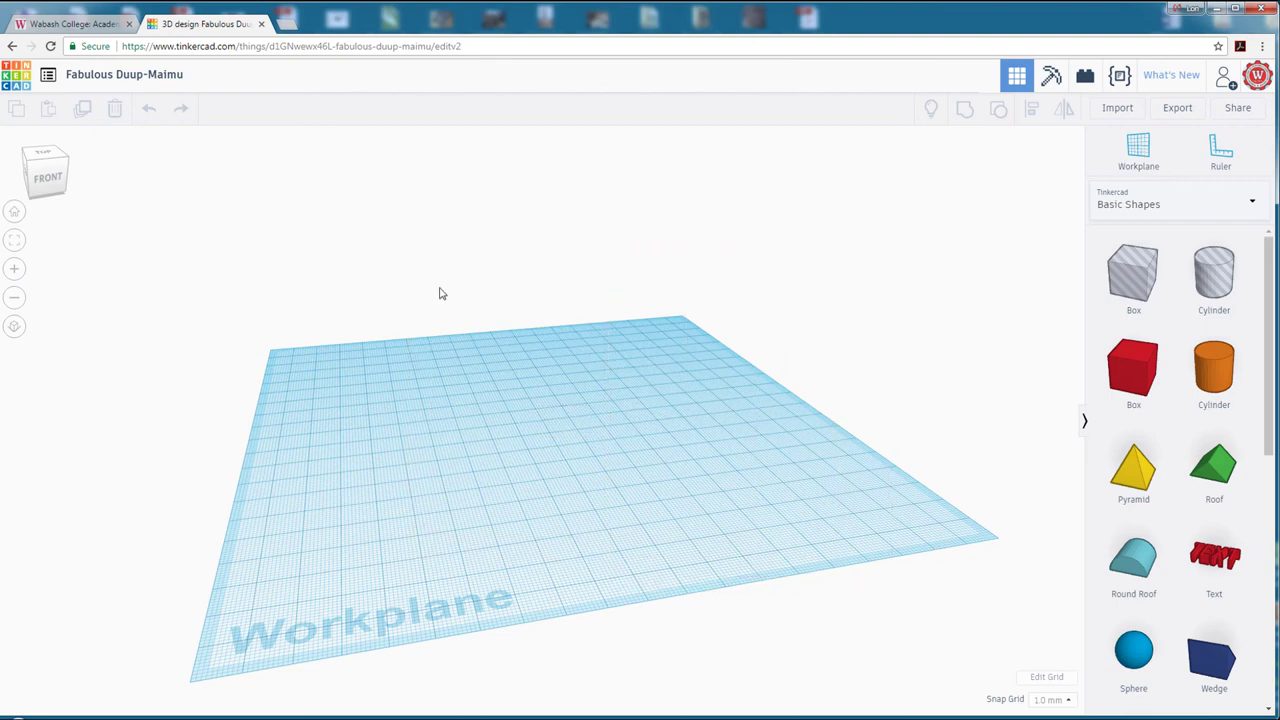
pyautogui.moveTo(451, 305); pyautogui.dragTo(616, 478)
pyautogui.moveTo(656, 399); pyautogui.dragTo(390, 270, button='right')
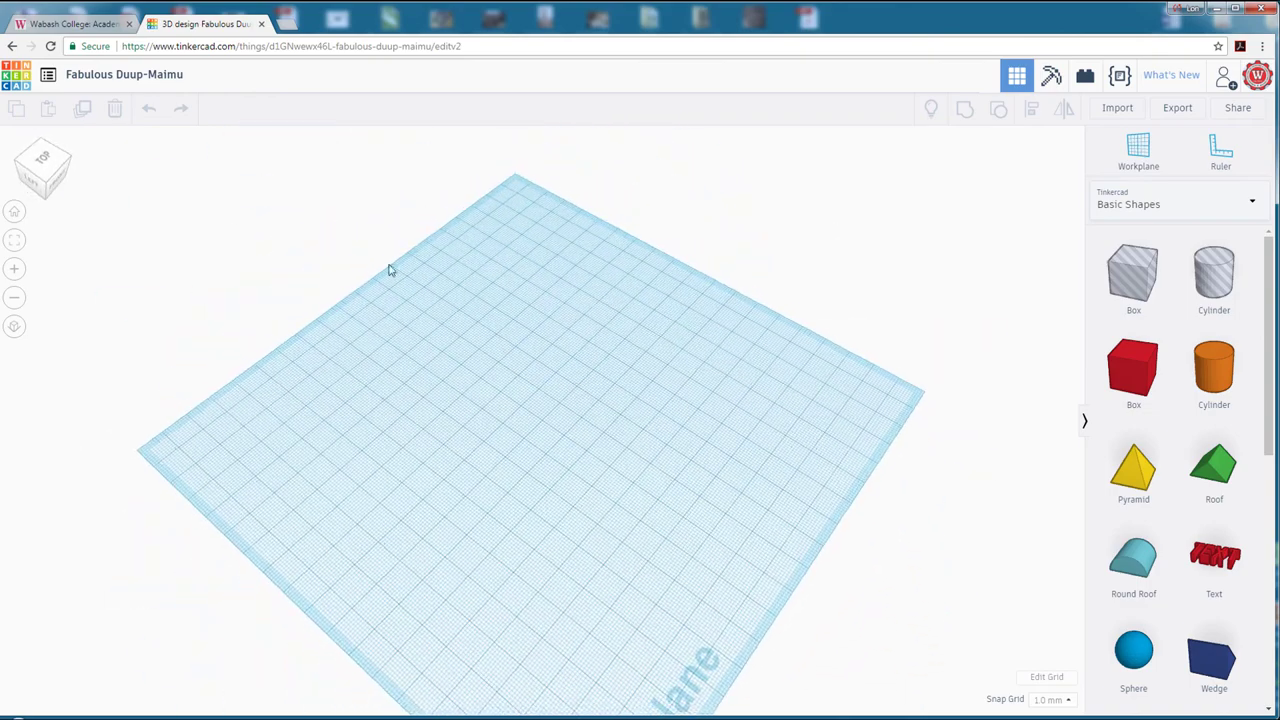
pyautogui.click(43, 160)
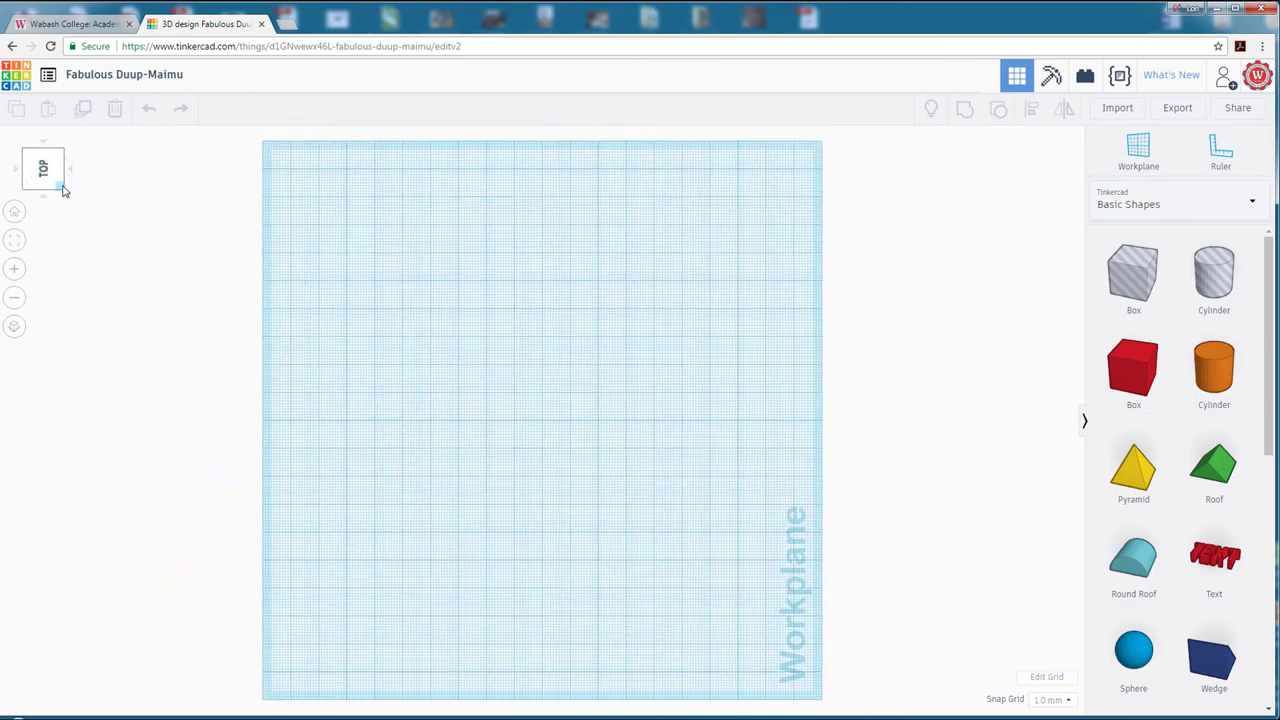
pyautogui.click(62, 189)
pyautogui.click(53, 180)
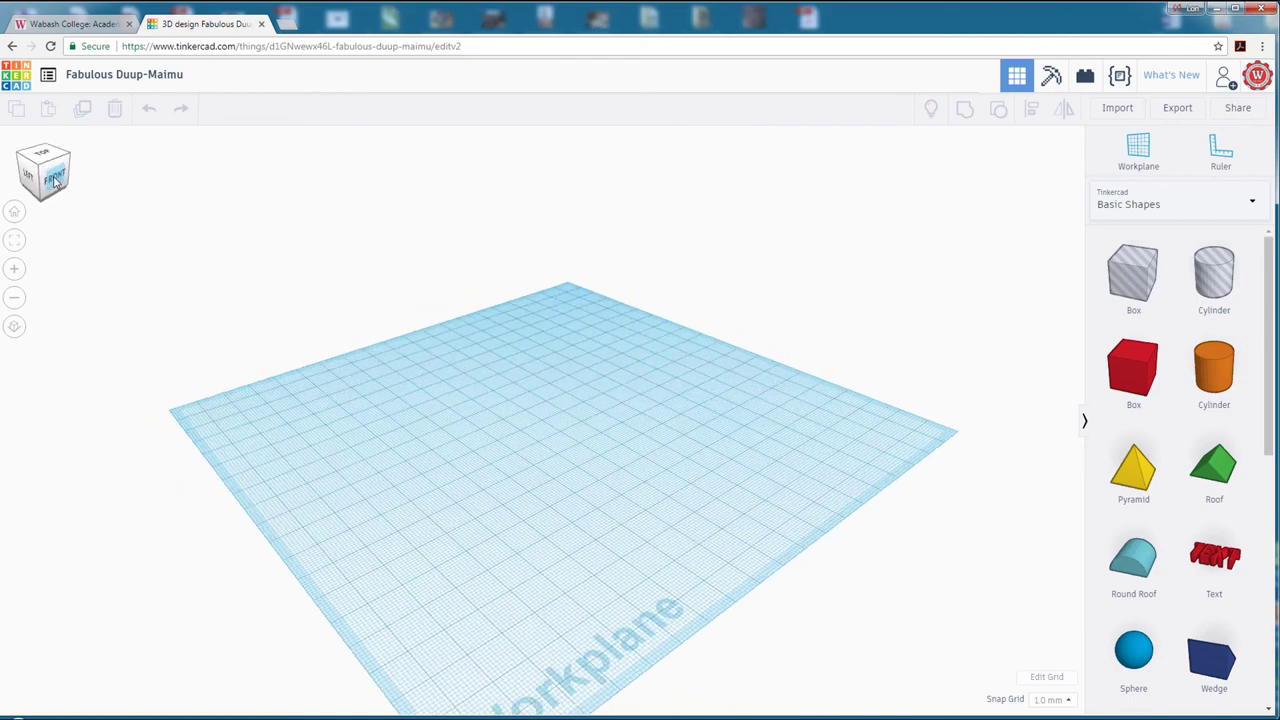
pyautogui.click(43, 153)
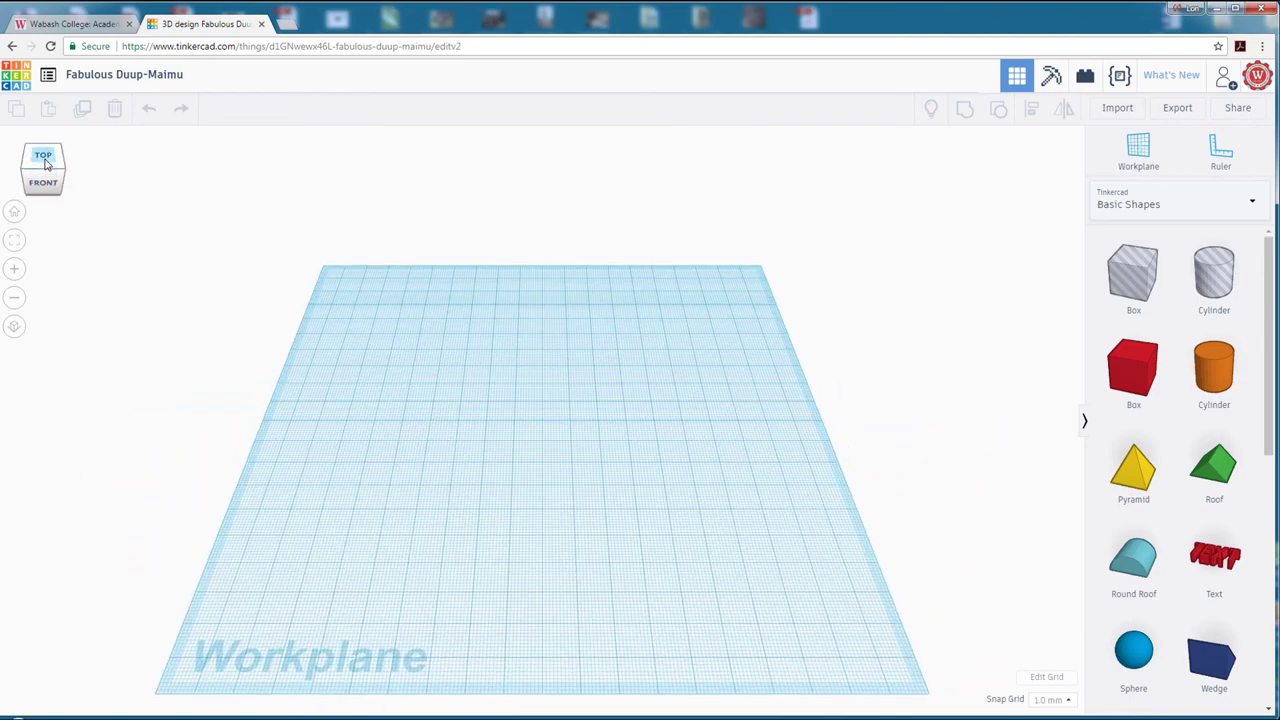
pyautogui.moveTo(481, 504); pyautogui.dragTo(591, 372, button='right')
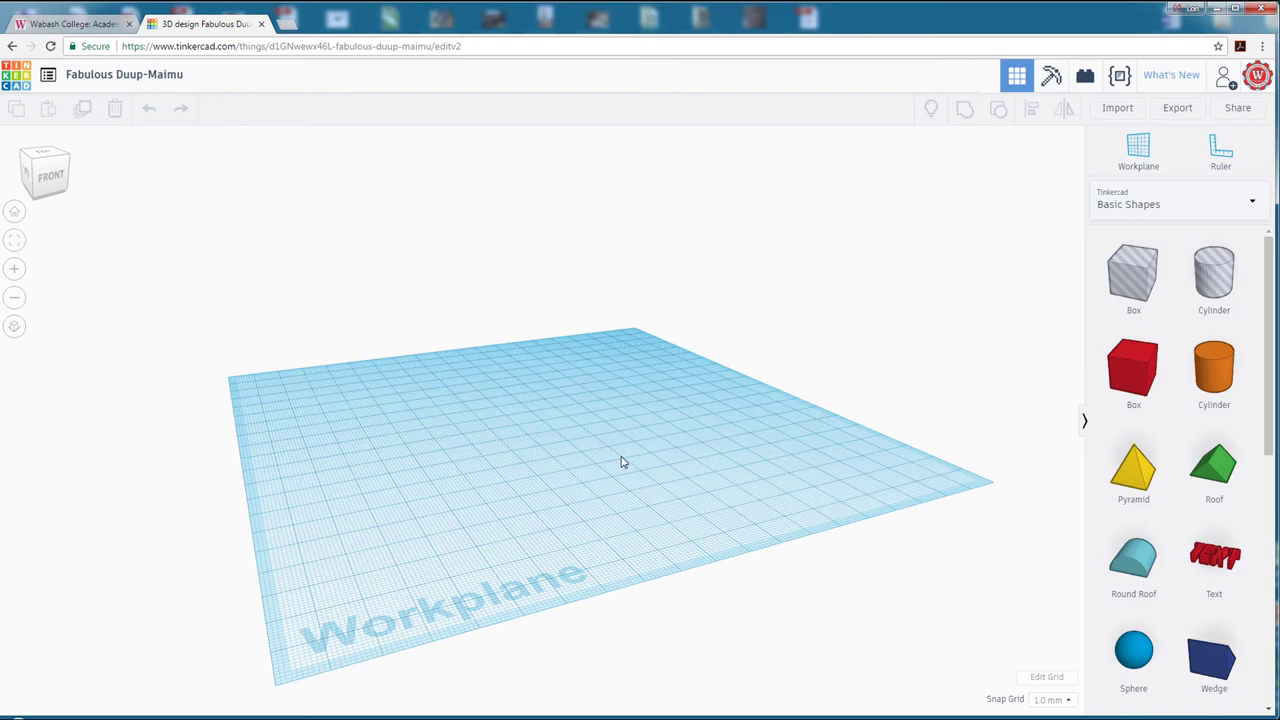
pyautogui.scroll(5, 621, 462)
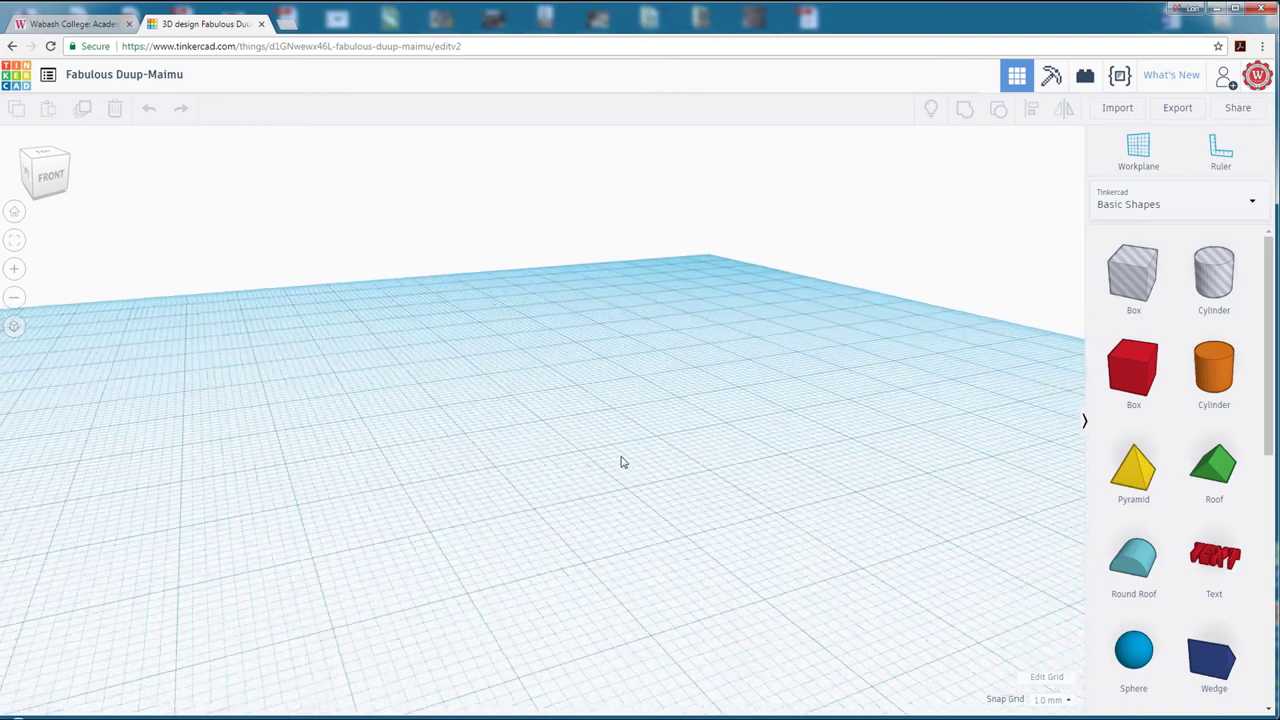
pyautogui.scroll(-8, 621, 462)
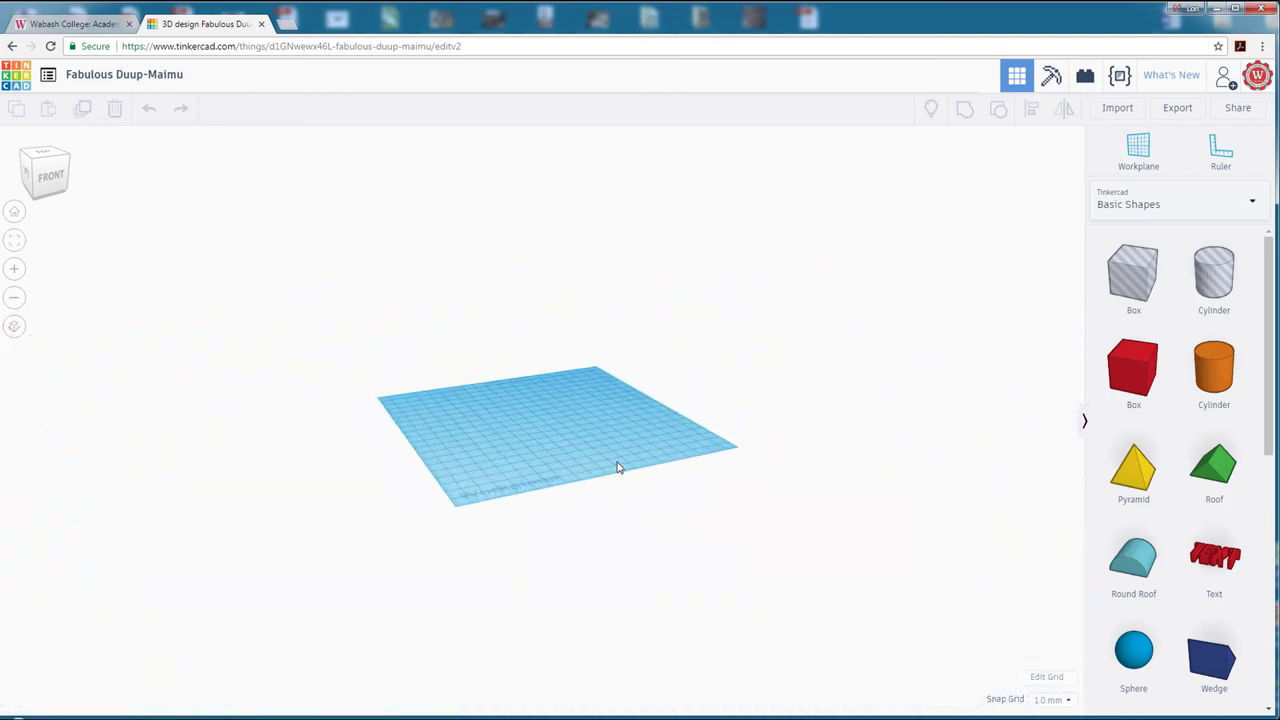
pyautogui.scroll(5, 617, 467)
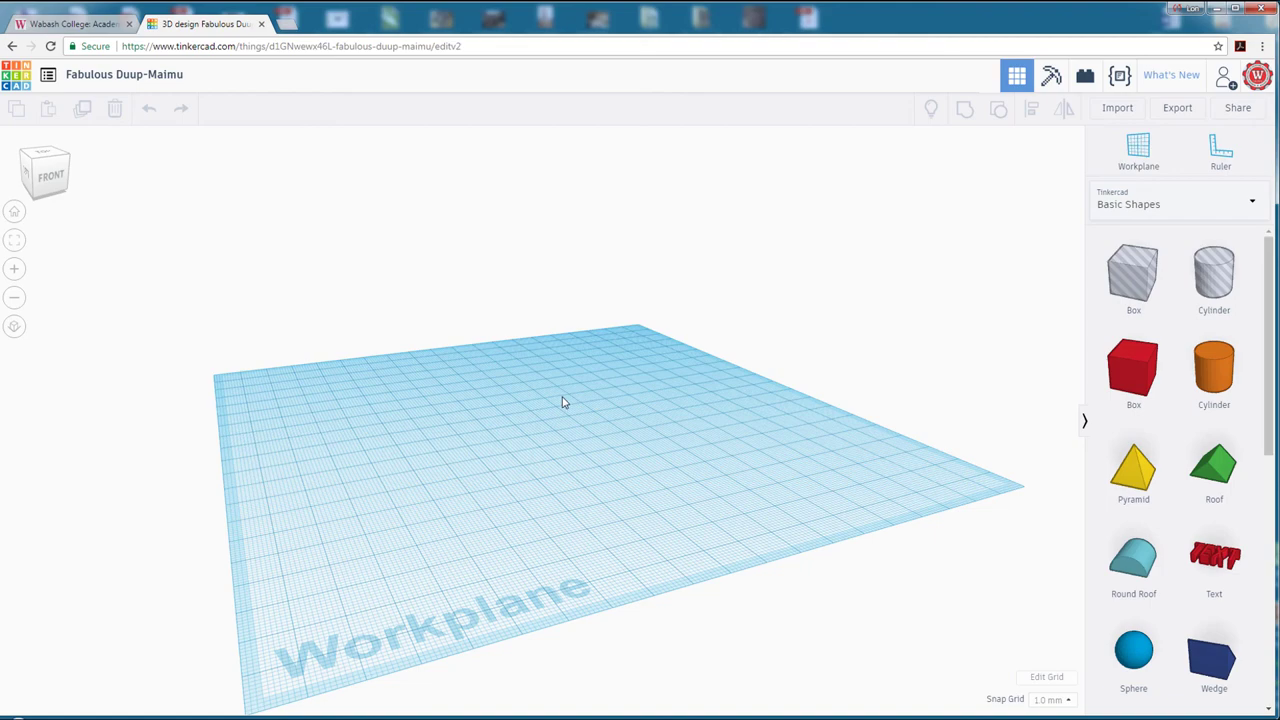
pyautogui.moveTo(563, 402); pyautogui.dragTo(500, 360, button='middle')
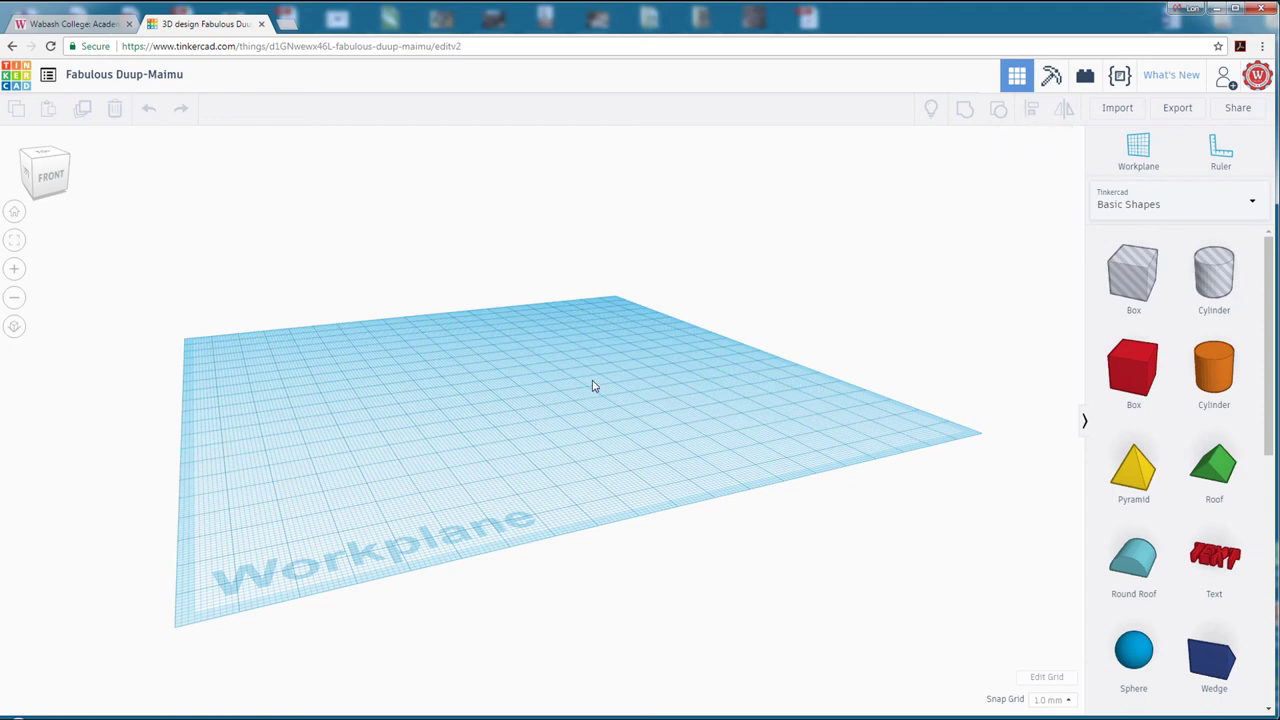
pyautogui.moveTo(602, 378); pyautogui.dragTo(620, 397, button='right')
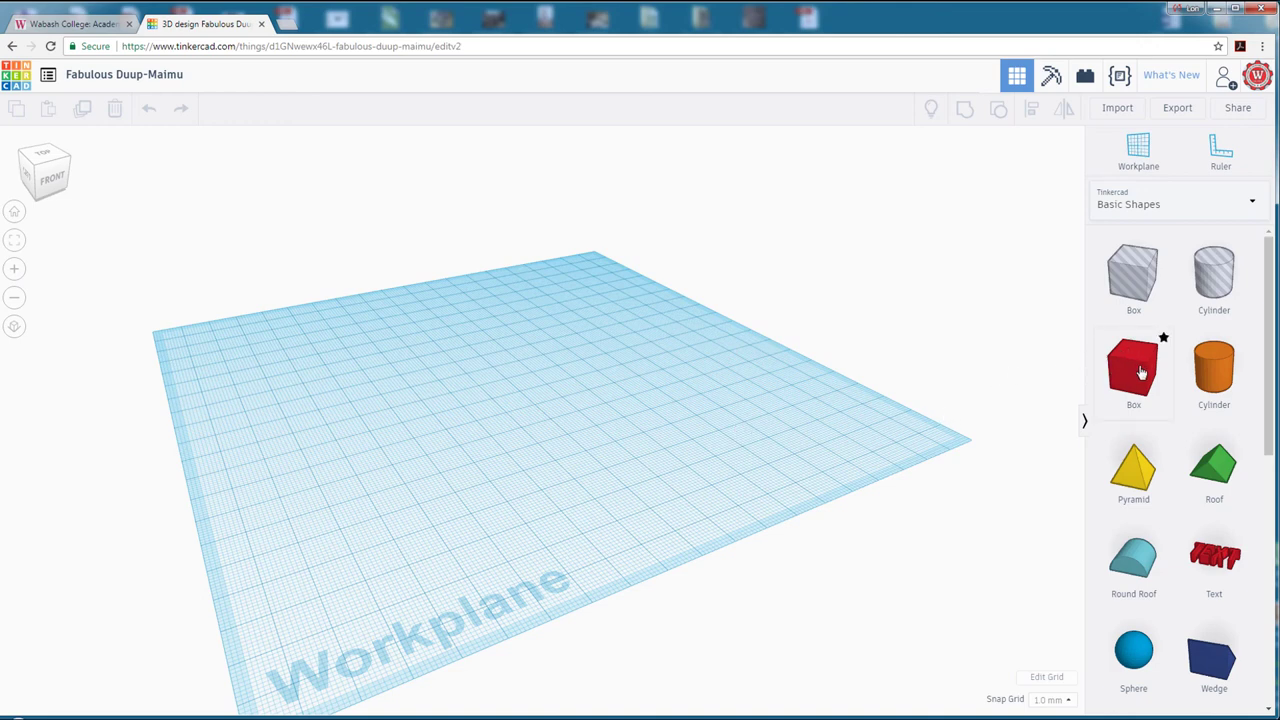
# Drag a red box onto the workplane and move it to a new spot.
pyautogui.moveTo(1140, 372); pyautogui.dragTo(553, 430)
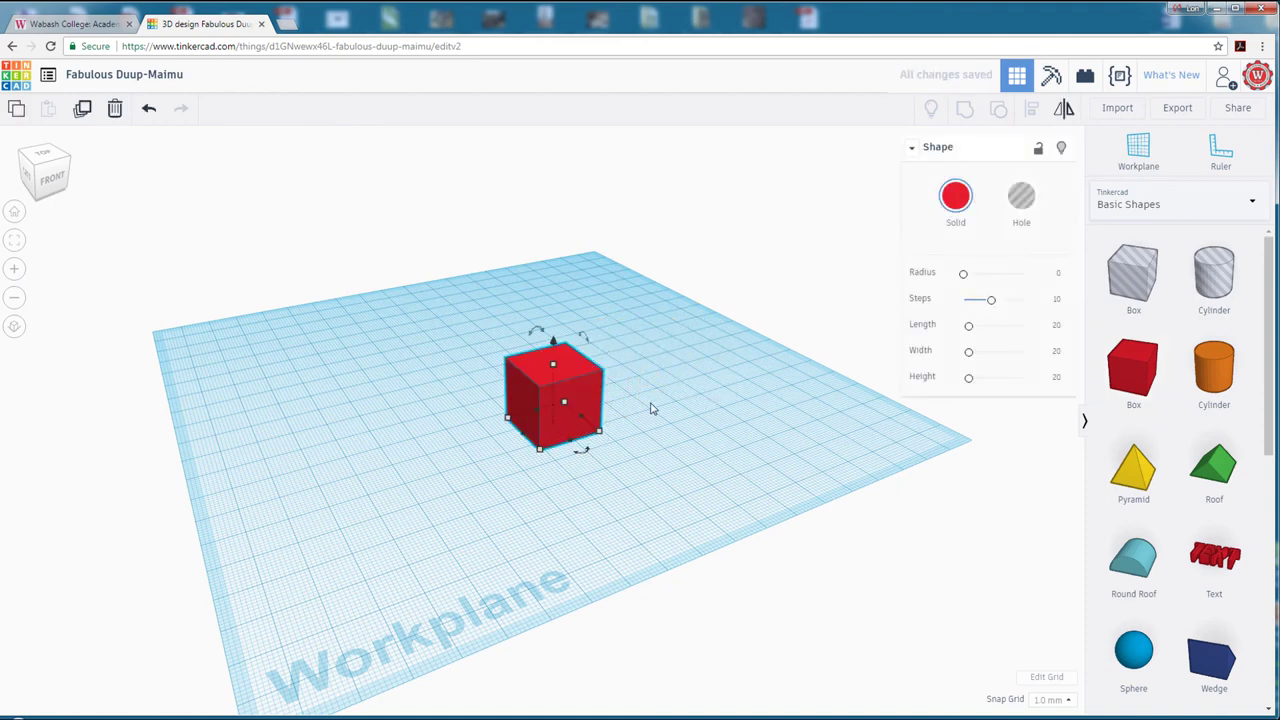
pyautogui.scroll(3, 650, 408)
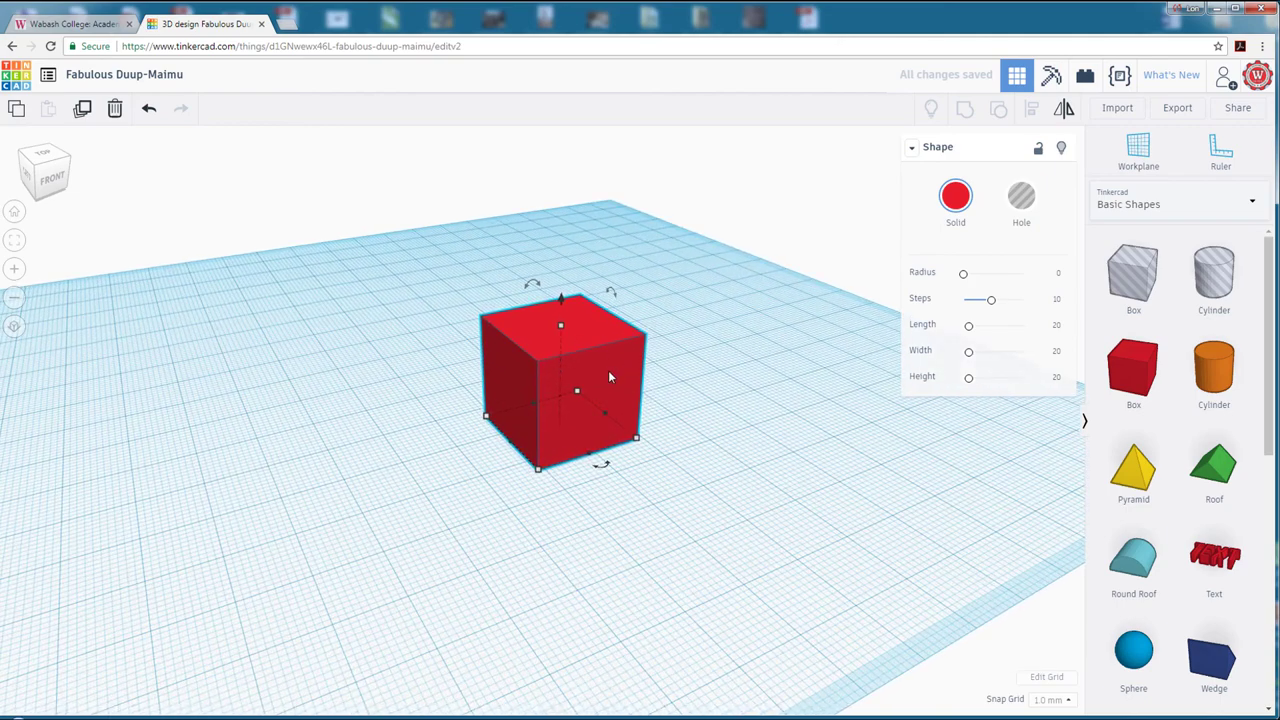
pyautogui.moveTo(608, 377); pyautogui.dragTo(530, 432)
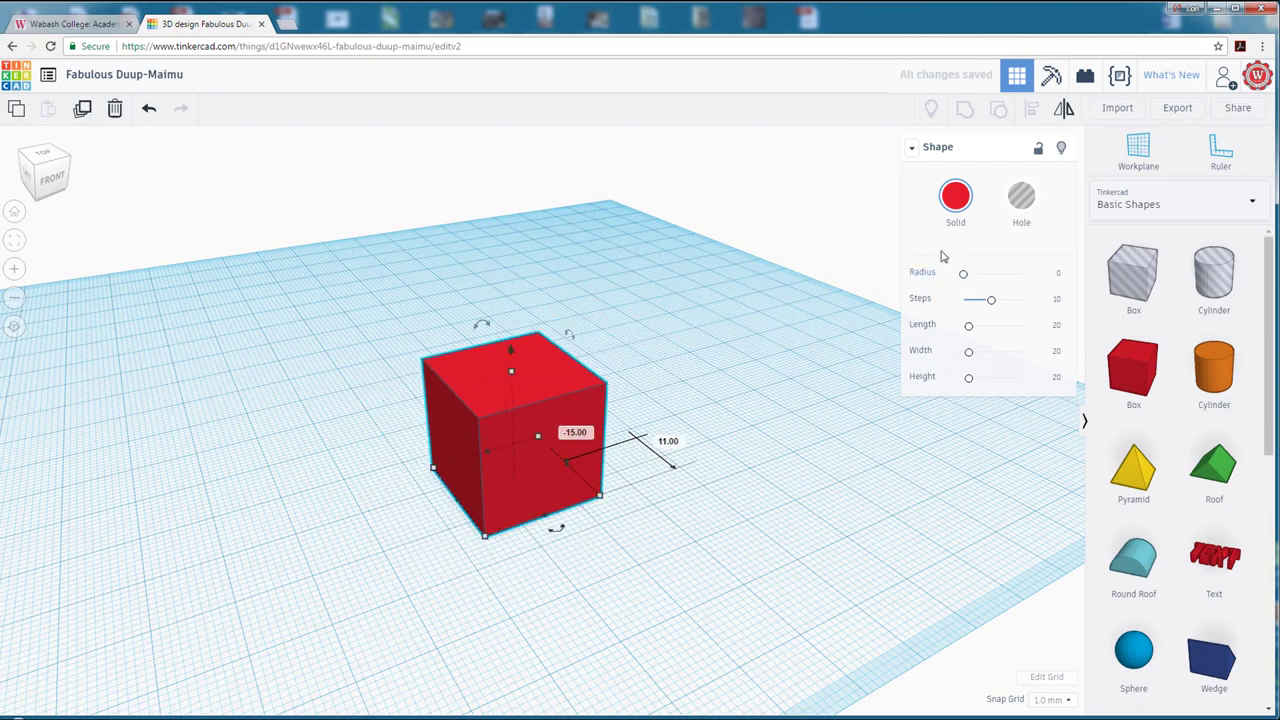
# Try green as the box's solid colour, then set it back to red.
pyautogui.click(955, 197)
pyautogui.click(1014, 321)
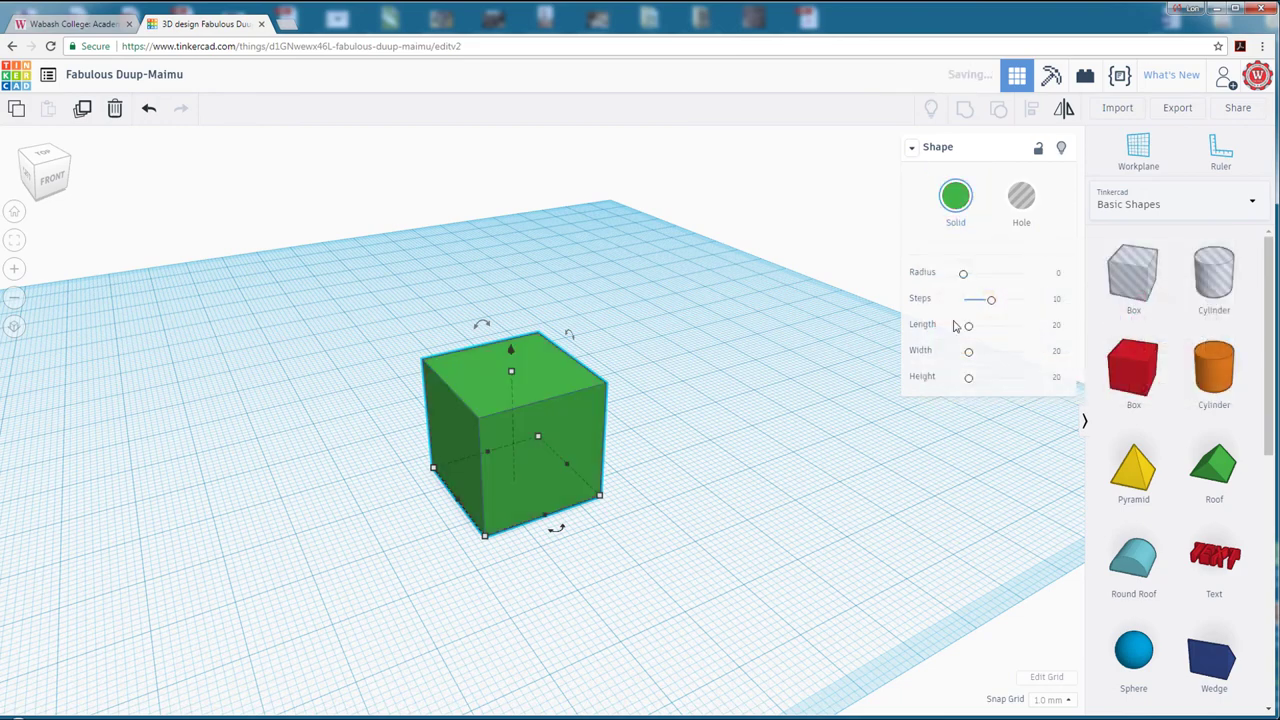
pyautogui.click(956, 216)
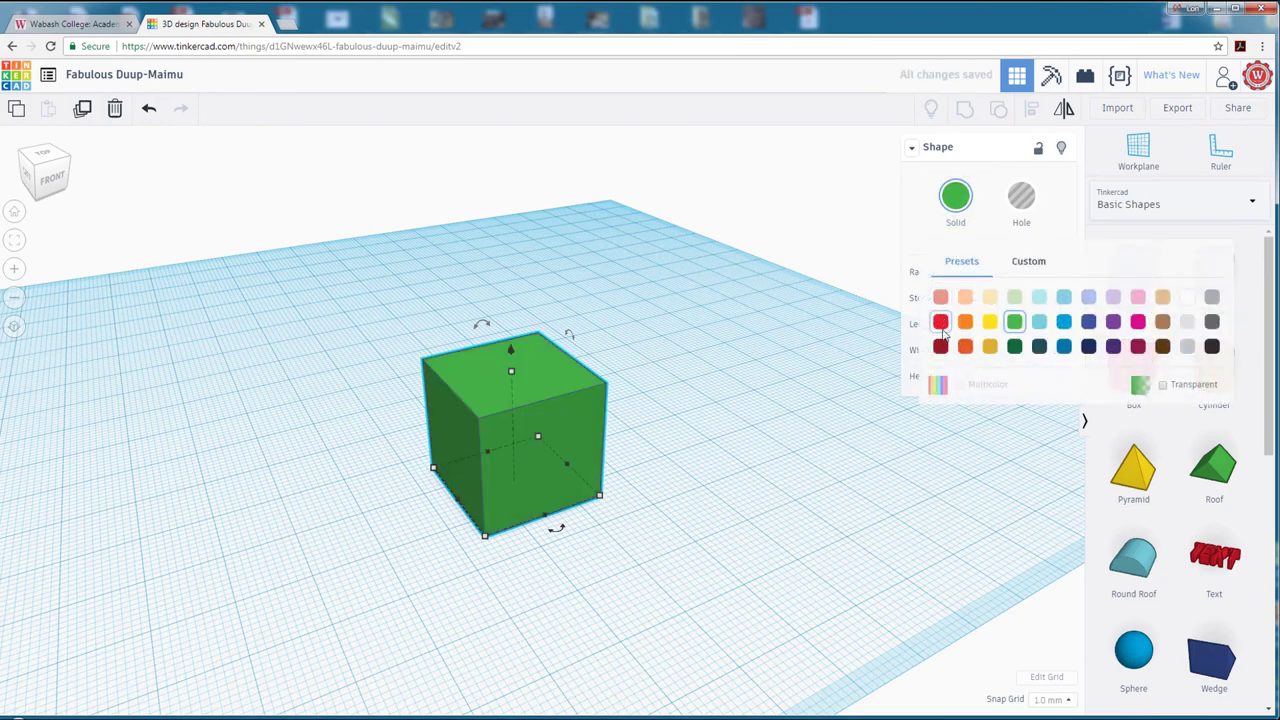
pyautogui.click(941, 323)
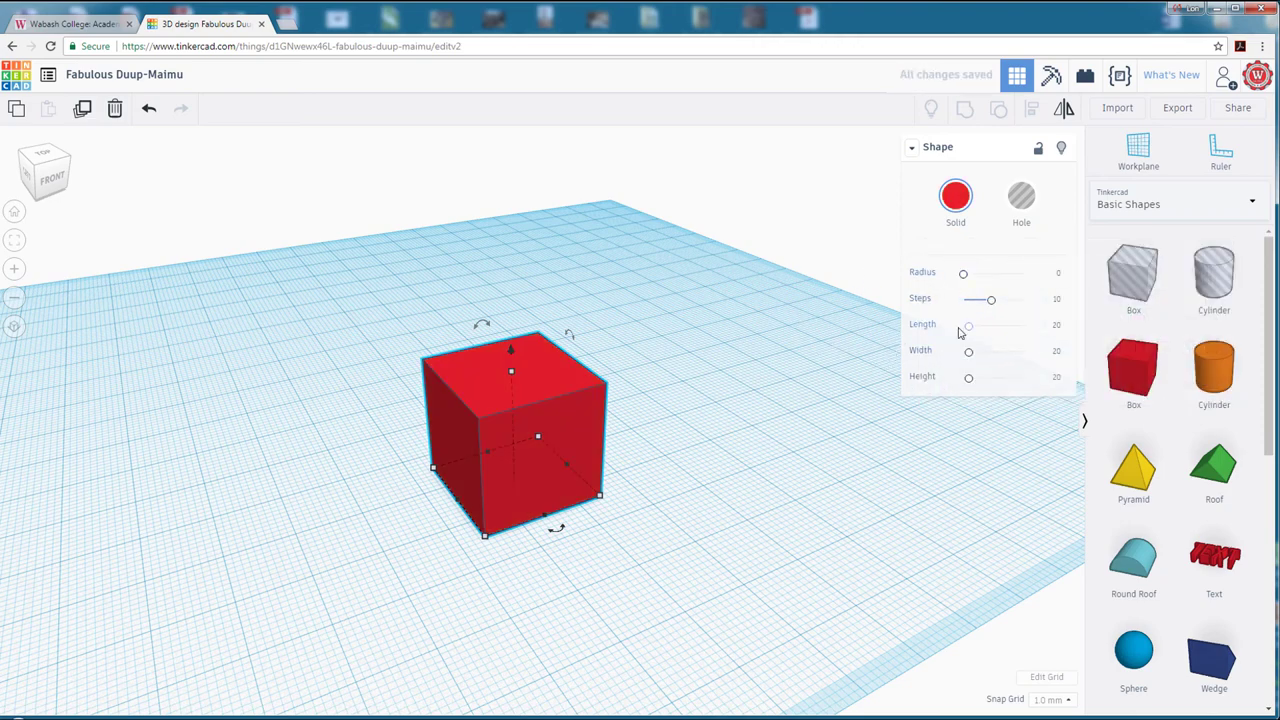
# Resize the box with its handles to about 26.52 long, 40.31 wide, 42.61 high.
pyautogui.moveTo(970, 379); pyautogui.dragTo(970, 327)
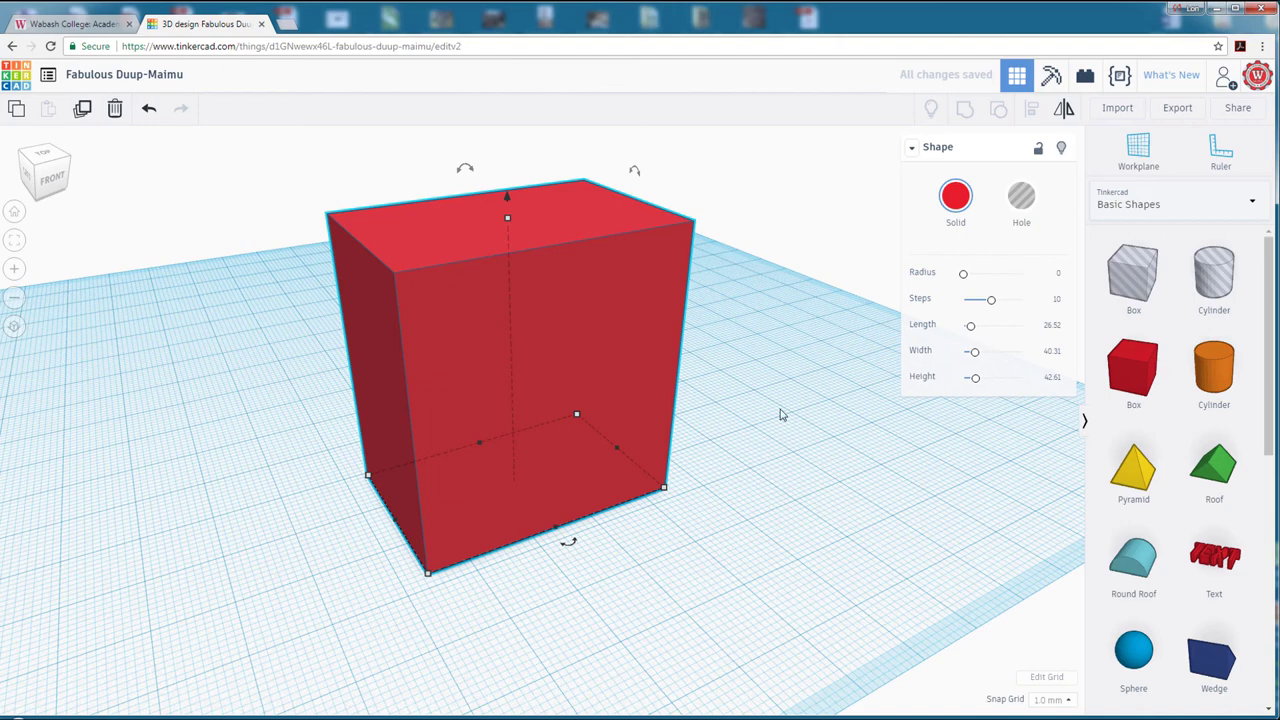
pyautogui.click(780, 384)
pyautogui.click(572, 448)
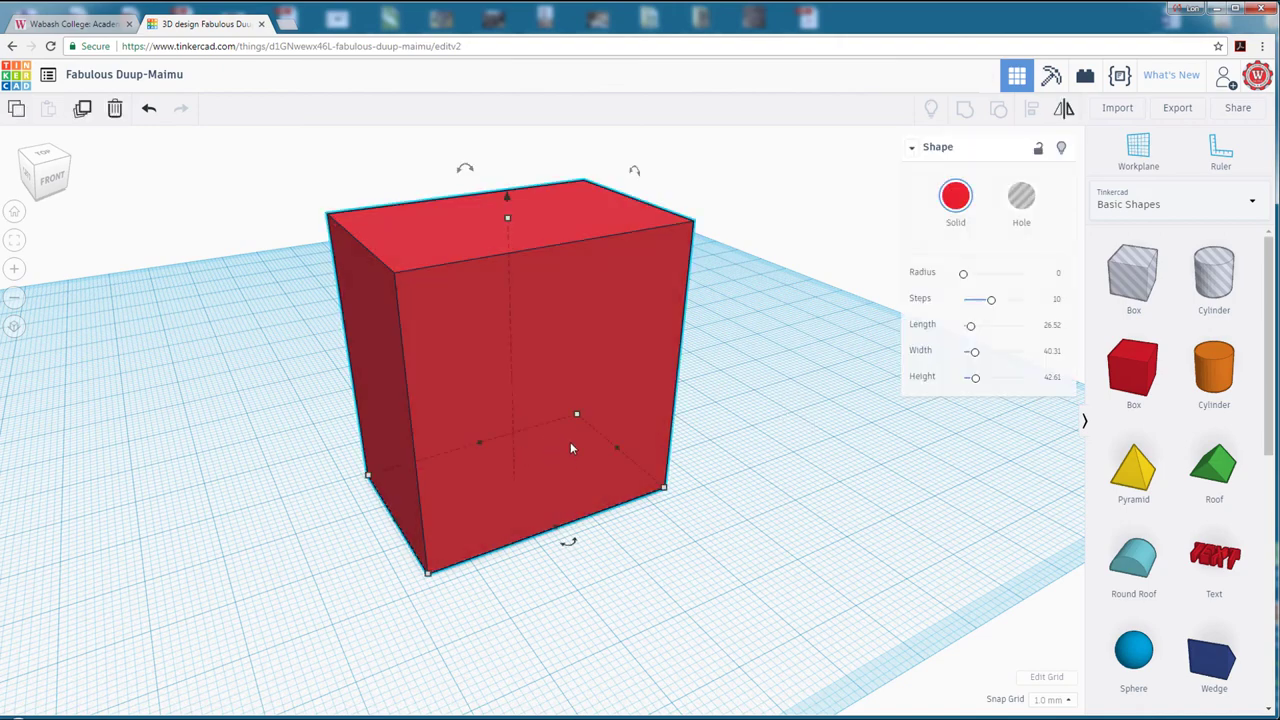
pyautogui.click(757, 330)
pyautogui.click(529, 337)
pyautogui.moveTo(668, 490)
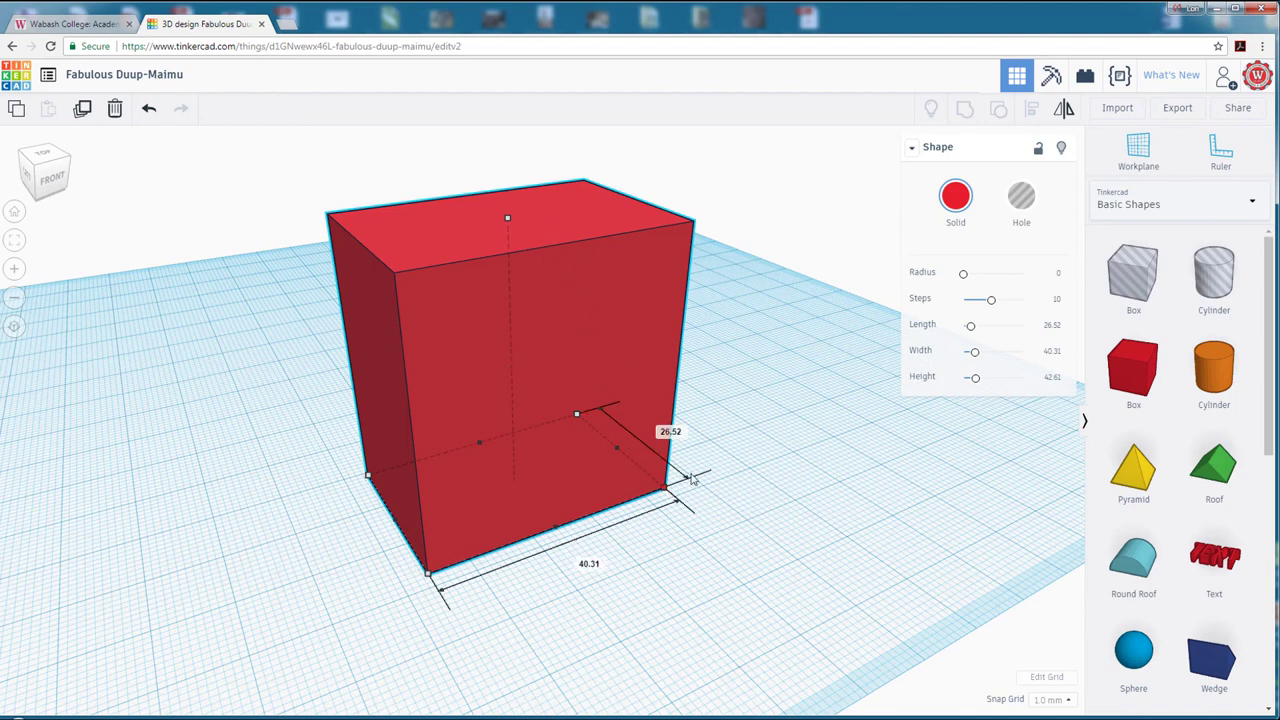
pyautogui.moveTo(692, 480); pyautogui.dragTo(692, 515)
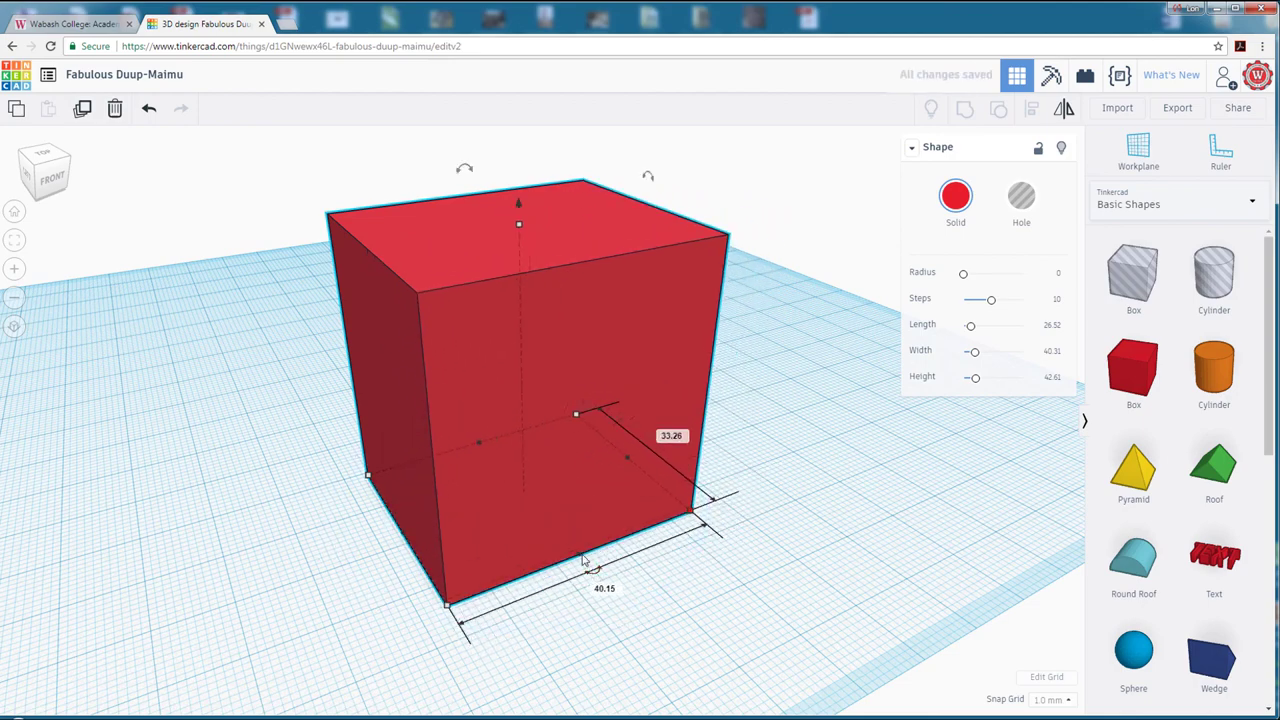
pyautogui.moveTo(583, 560); pyautogui.dragTo(617, 580)
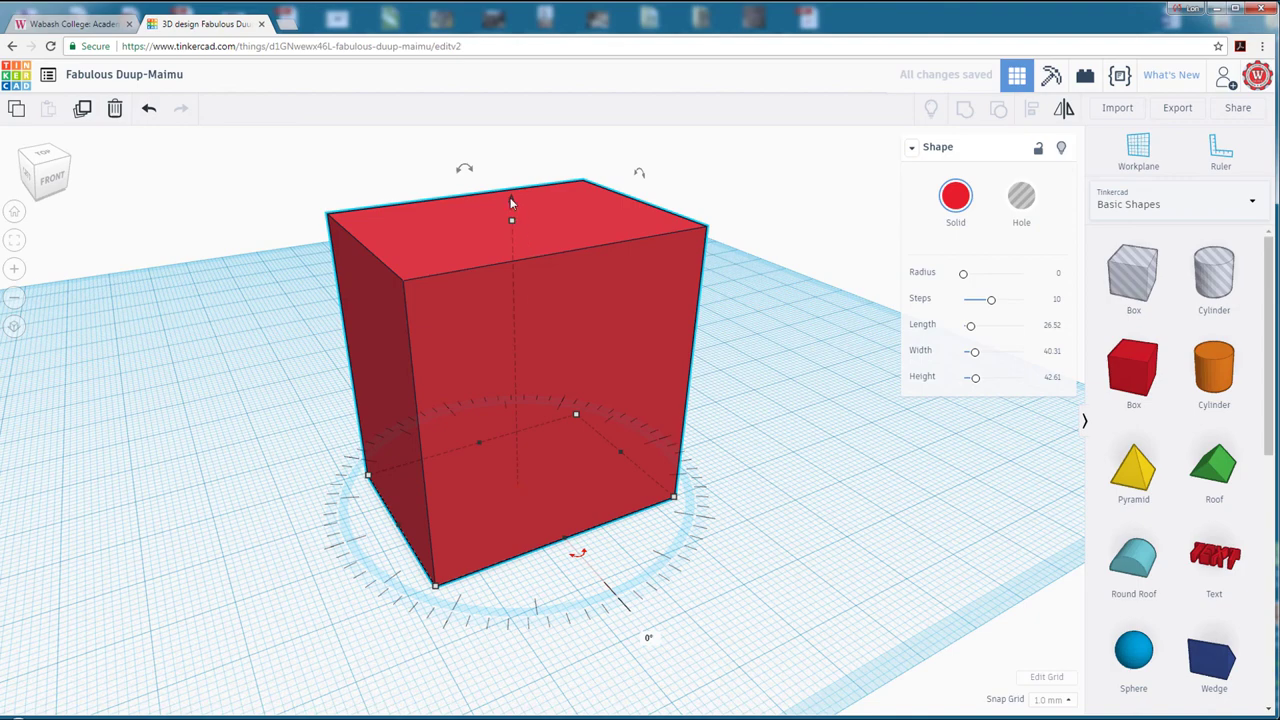
pyautogui.scroll(10, 510, 210)
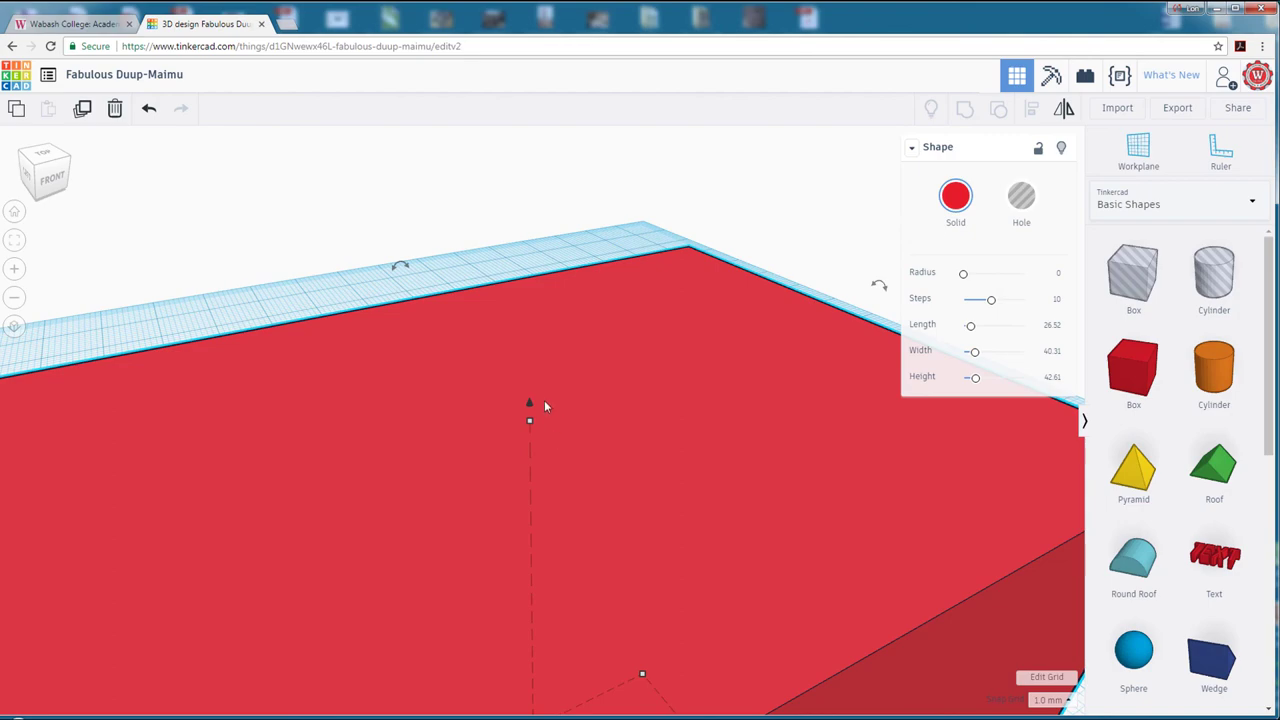
pyautogui.scroll(-8, 530, 403)
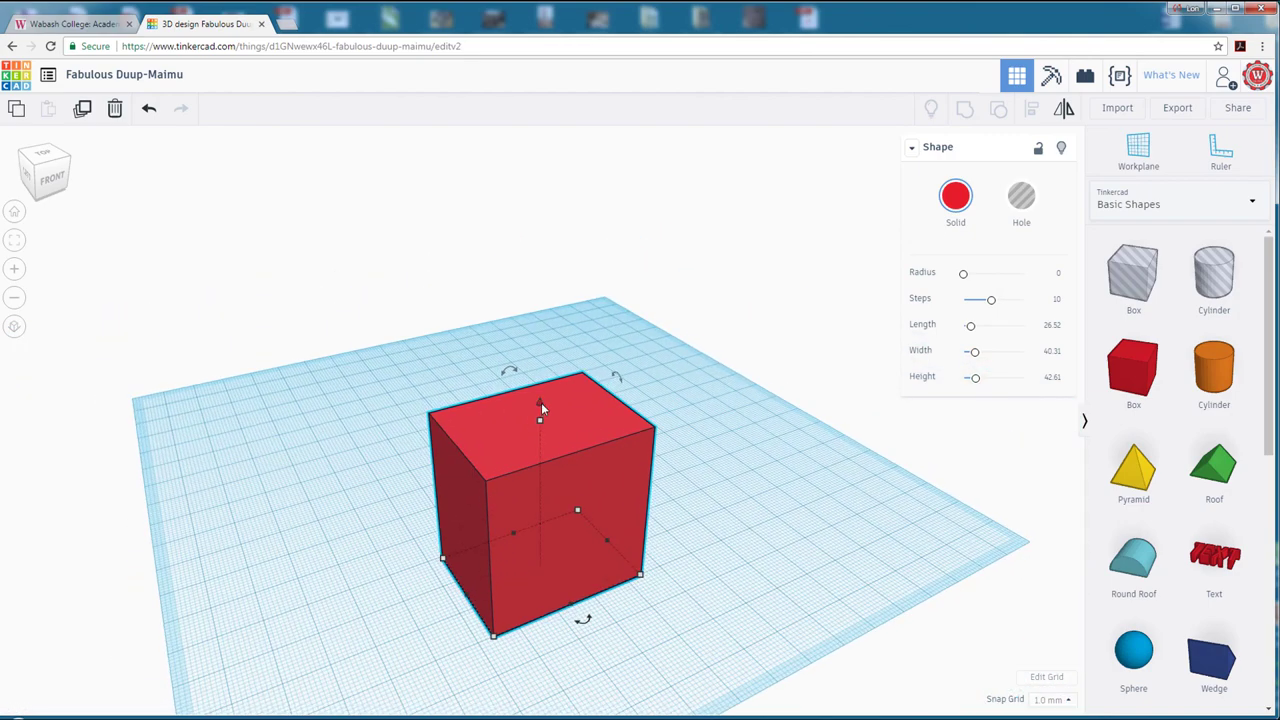
pyautogui.moveTo(541, 403)
pyautogui.mouseDown()
pyautogui.moveTo(557, 343)
pyautogui.moveTo(557, 214)
pyautogui.moveTo(555, 400)
pyautogui.mouseUp()
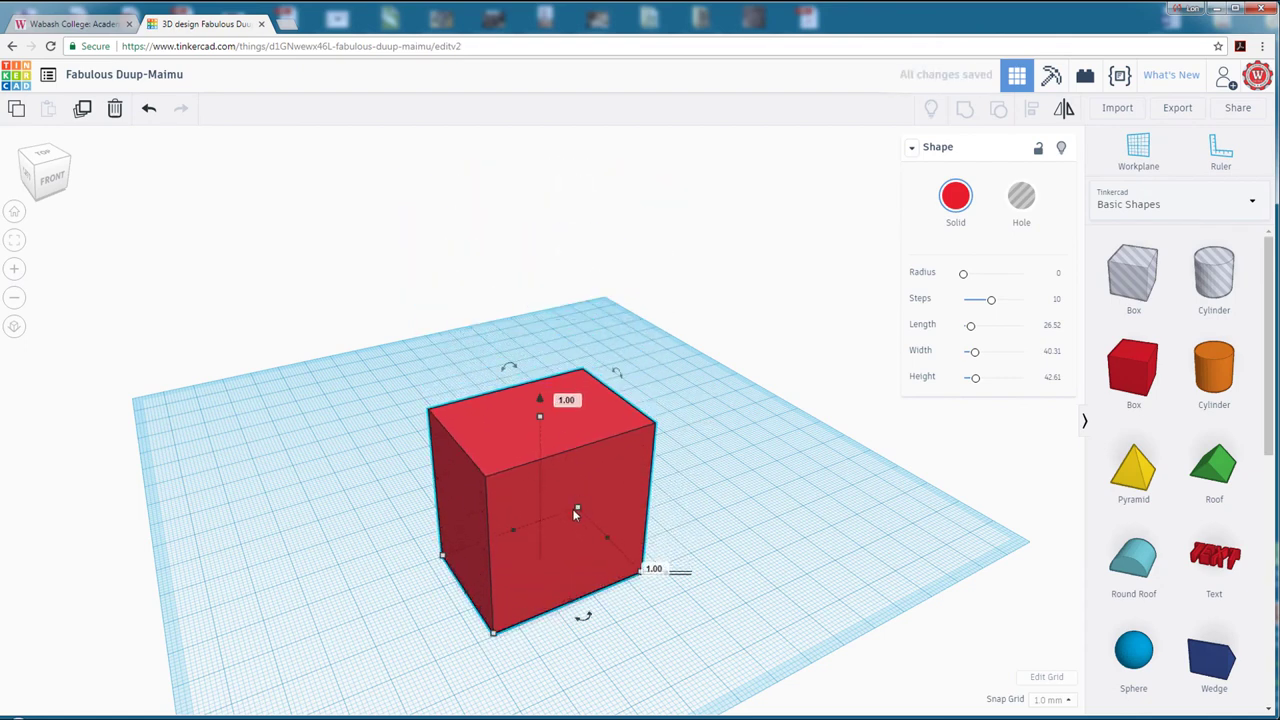
pyautogui.moveTo(575, 513); pyautogui.dragTo(600, 267, button='right')
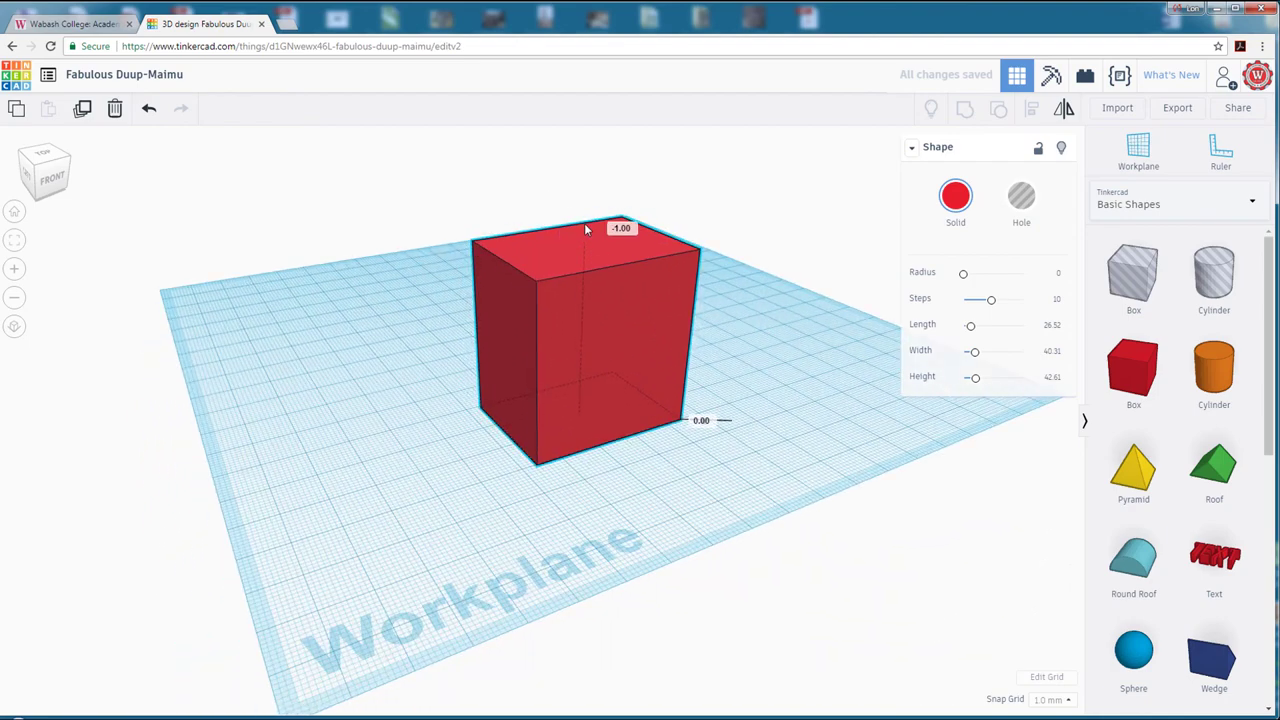
pyautogui.scroll(1, 786, 352)
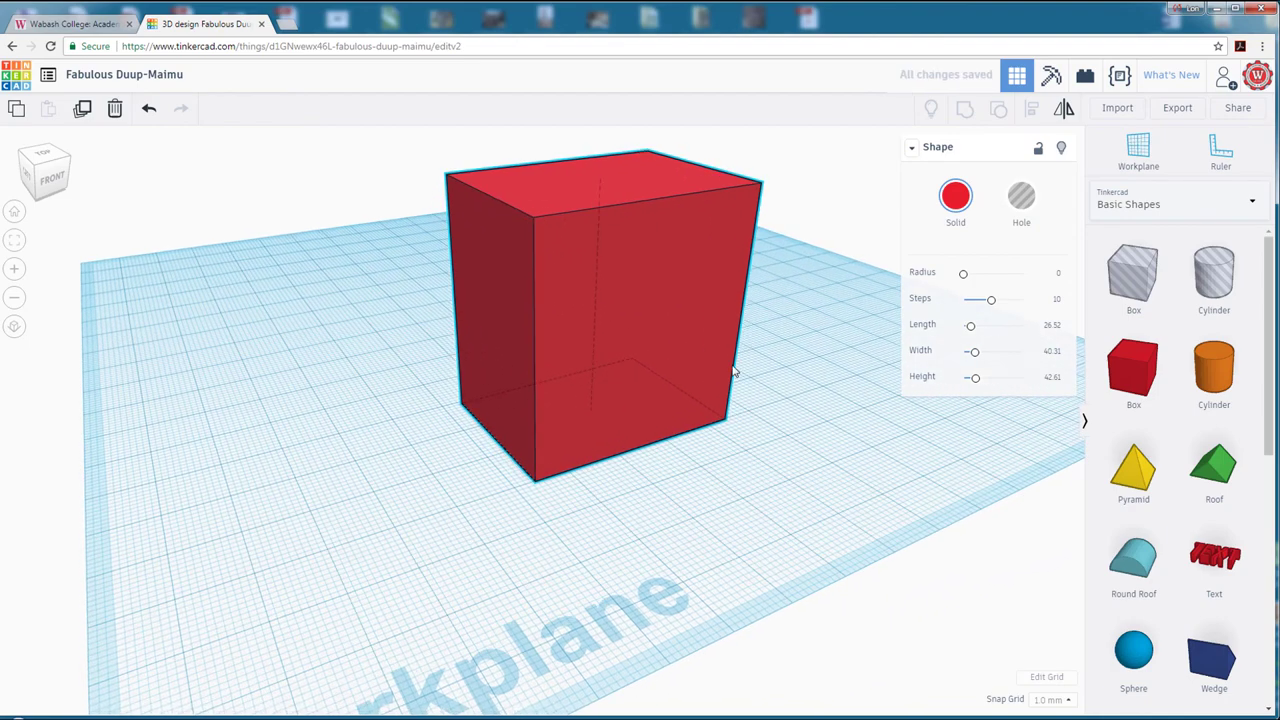
pyautogui.scroll(2, 640, 414)
pyautogui.scroll(-2, 643, 413)
pyautogui.scroll(-2, 643, 413)
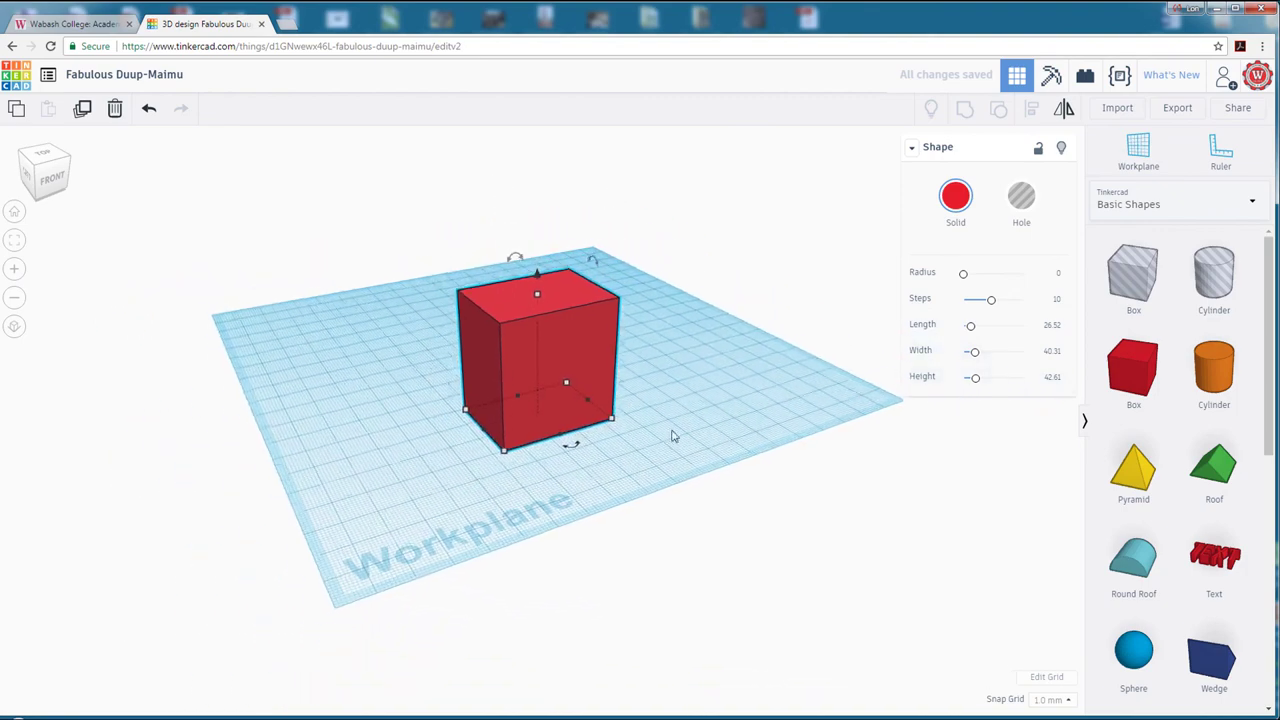
pyautogui.scroll(2, 606, 309)
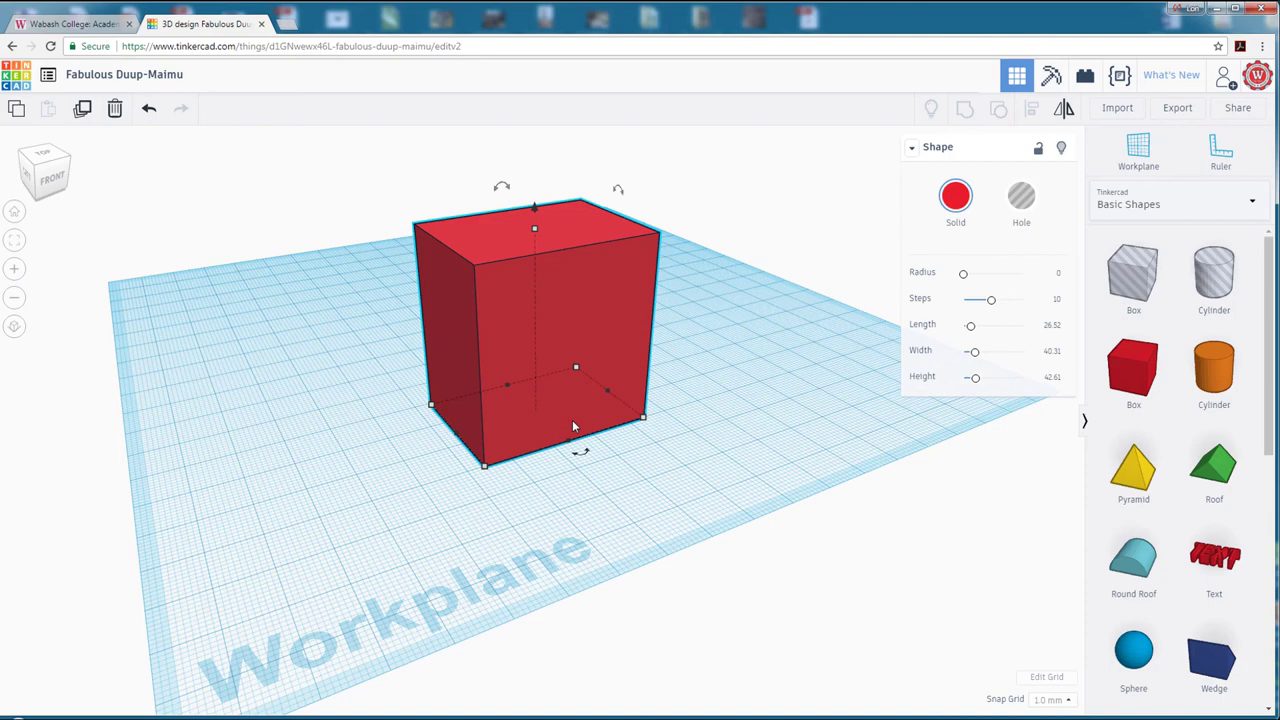
pyautogui.scroll(3, 566, 385)
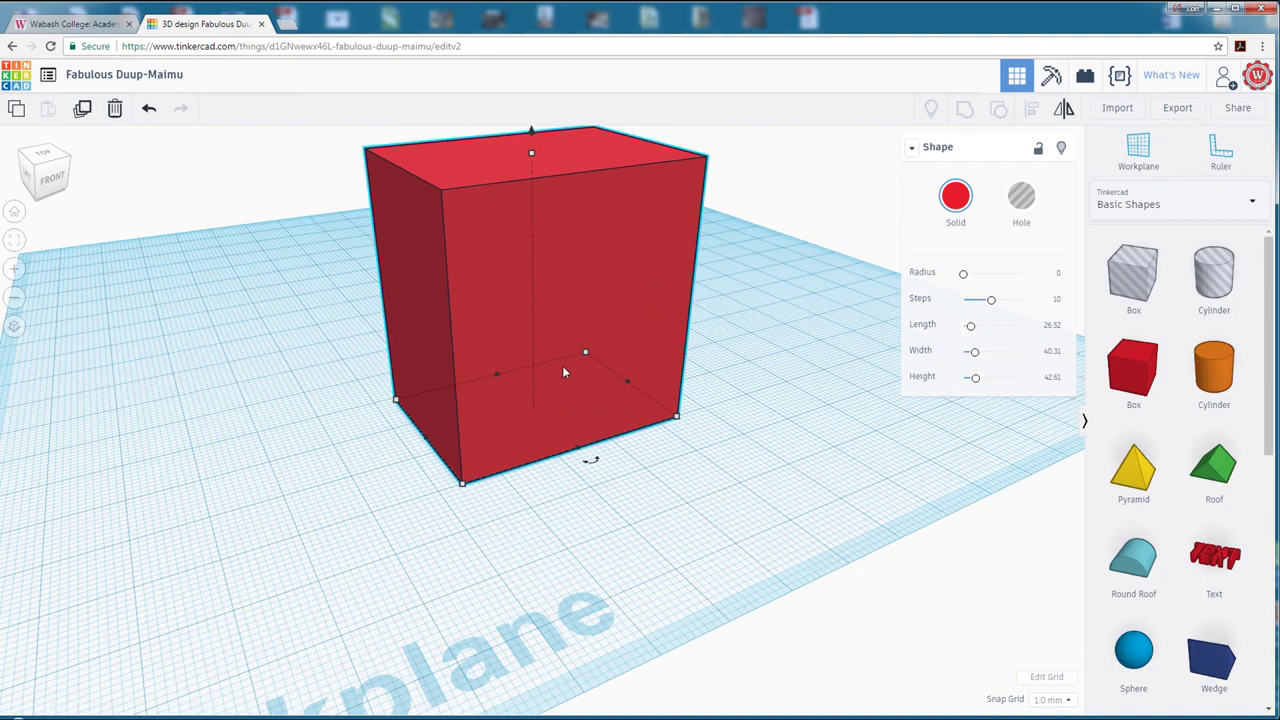
pyautogui.scroll(-2, 562, 365)
pyautogui.scroll(-2, 590, 370)
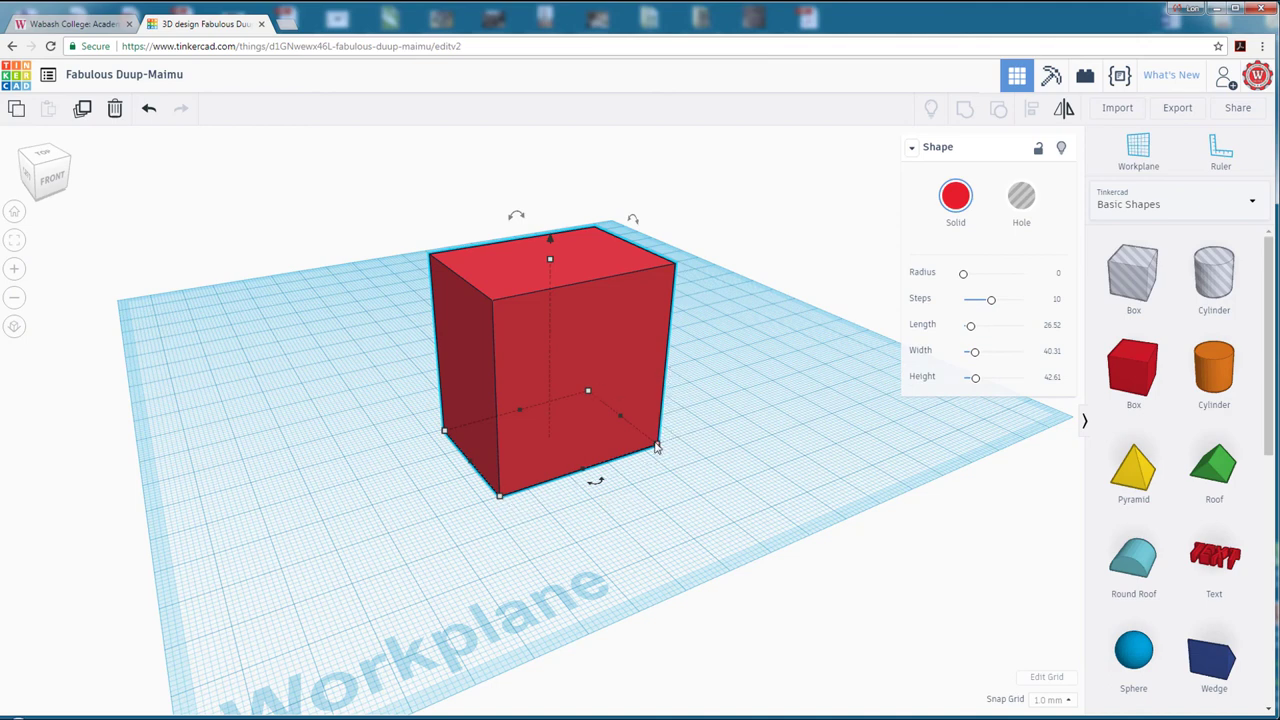
# Drag the corner handle inward to shrink the box footprint to about 39.15 by 28.26.
pyautogui.moveTo(658, 447)
pyautogui.moveTo(658, 447)
pyautogui.mouseDown()
pyautogui.moveTo(668, 456)
pyautogui.moveTo(648, 472)
pyautogui.moveTo(666, 461)
pyautogui.moveTo(660, 445)
pyautogui.moveTo(650, 457)
pyautogui.moveTo(688, 443)
pyautogui.moveTo(648, 450)
pyautogui.moveTo(663, 460)
pyautogui.mouseUp()
pyautogui.moveTo(789, 437); pyautogui.dragTo(686, 440, button='middle')
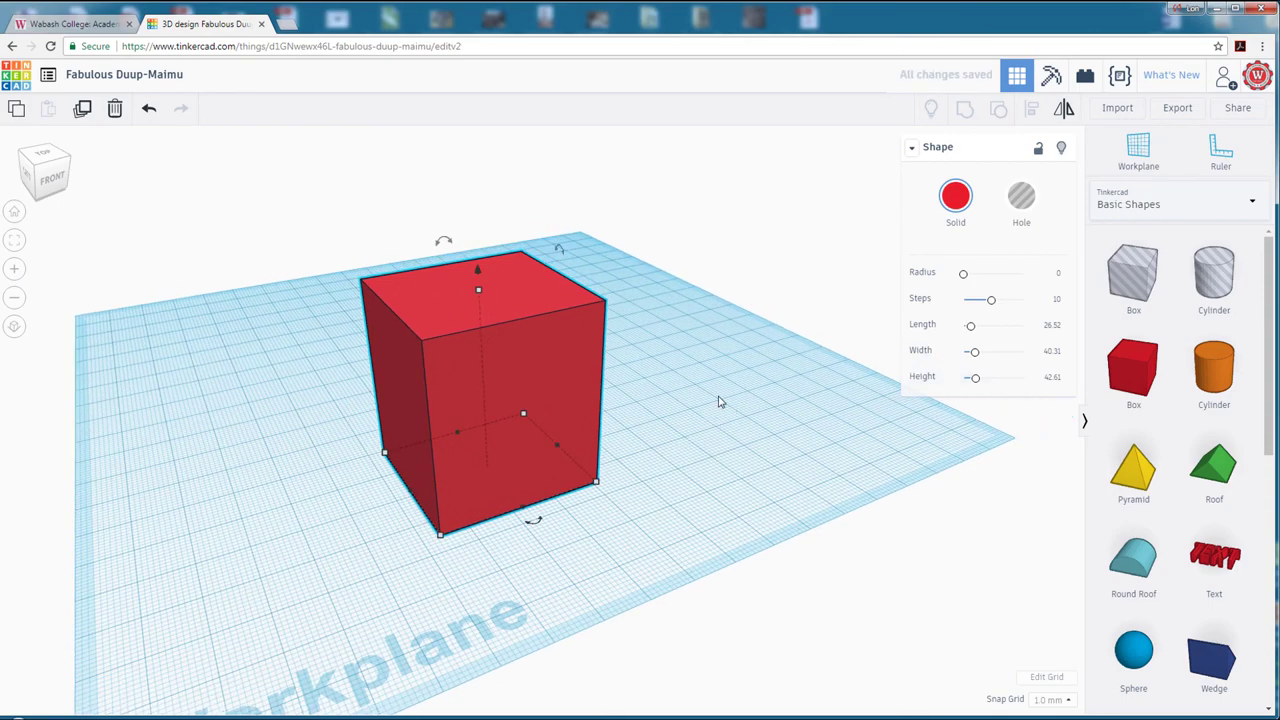
pyautogui.moveTo(720, 398); pyautogui.dragTo(708, 423, button='middle')
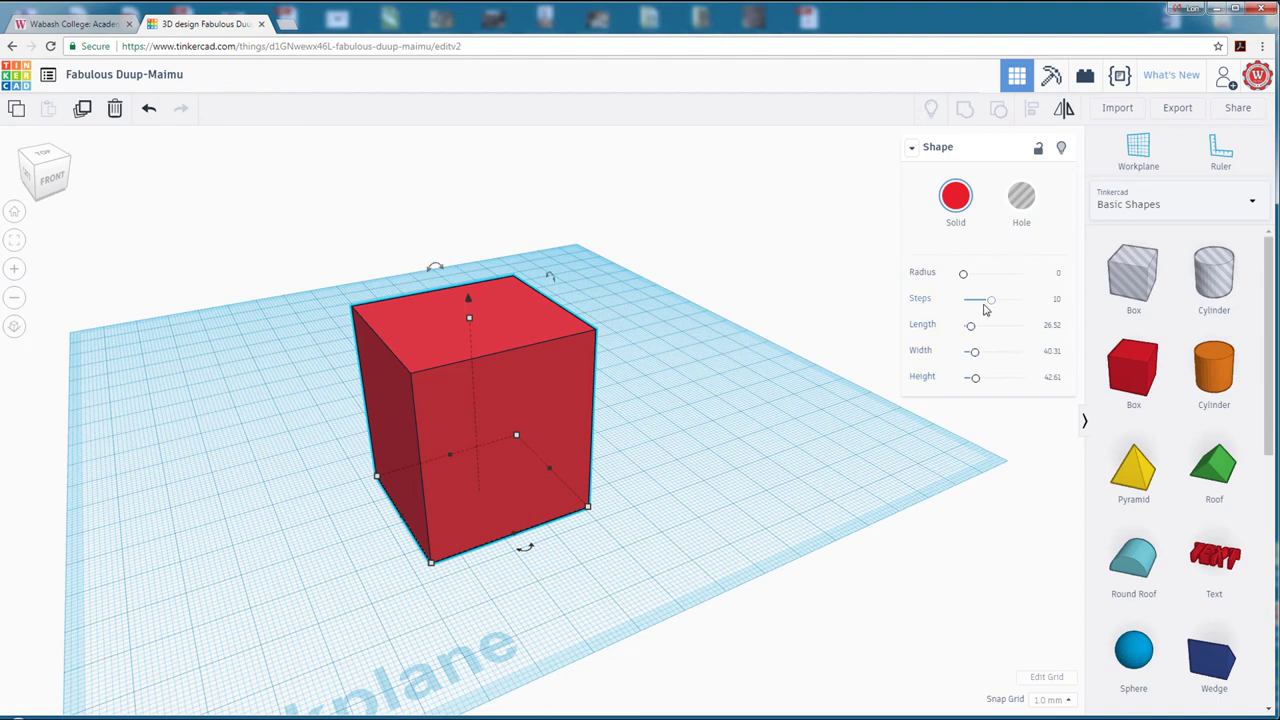
# Set the box to Width 20, Height 40 and Length 20 in the Shape panel.
pyautogui.click(1054, 356)
pyautogui.write('10')
pyautogui.press('Return')
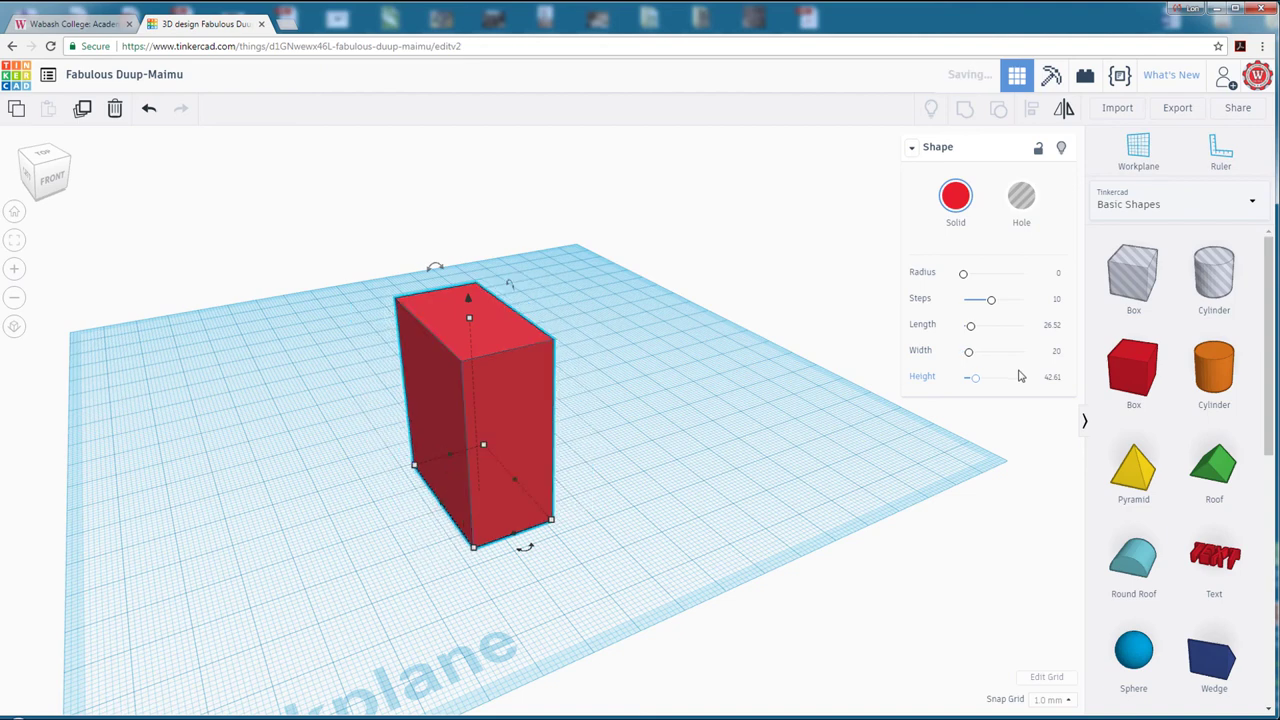
pyautogui.click(1054, 380)
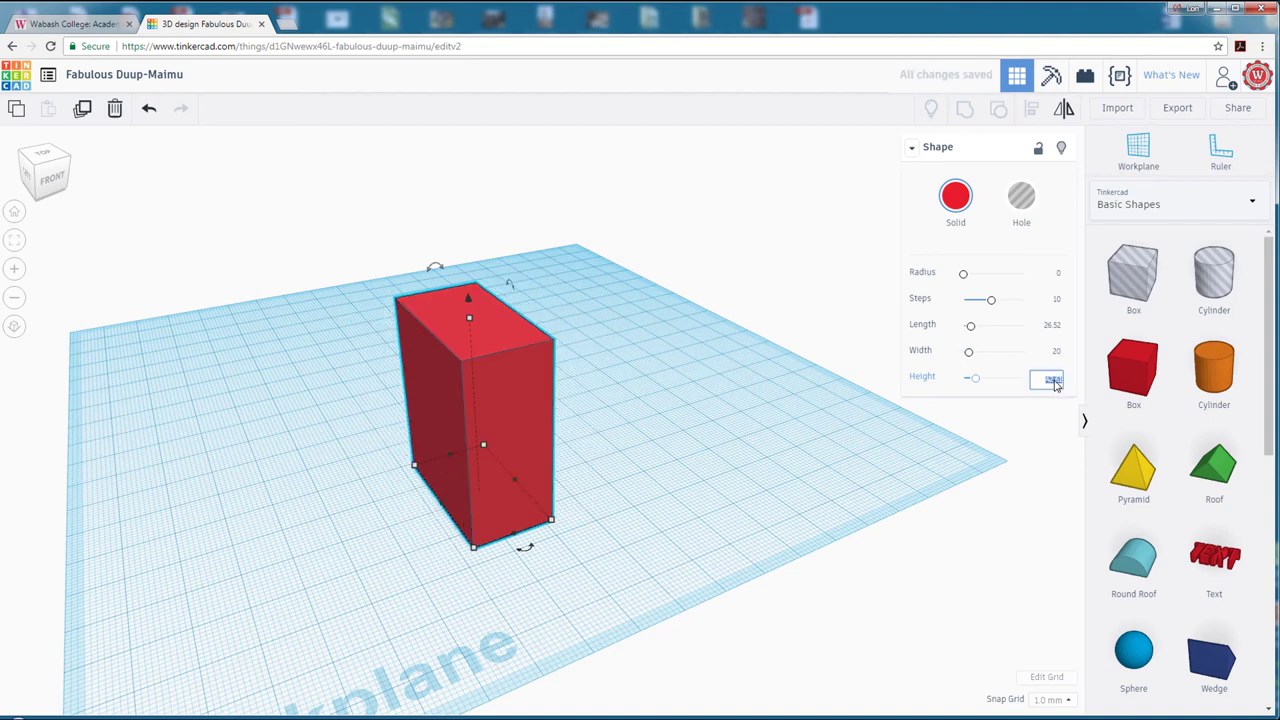
pyautogui.write('40')
pyautogui.press('Return')
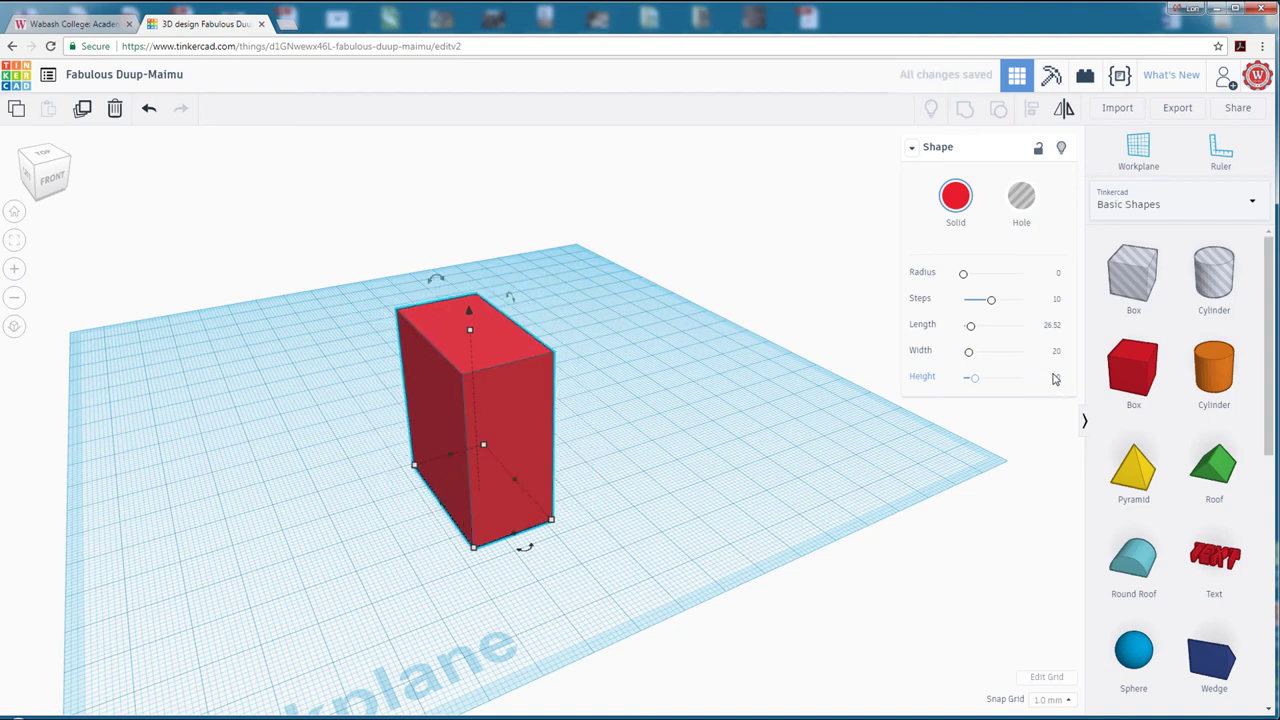
pyautogui.click(1052, 334)
pyautogui.write('20')
pyautogui.press('Return')
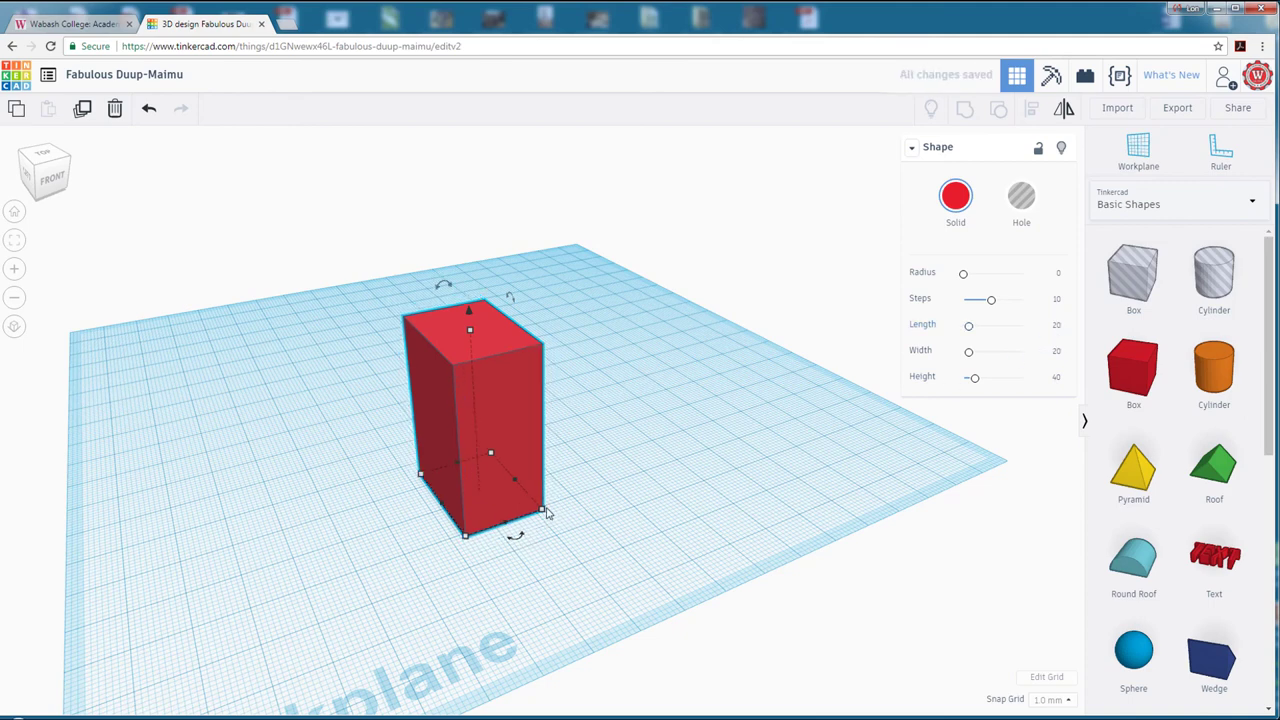
# Resize the box from its corner and place the Ruler at the workplane corner.
pyautogui.moveTo(549, 516)
pyautogui.moveTo(546, 514); pyautogui.dragTo(612, 518)
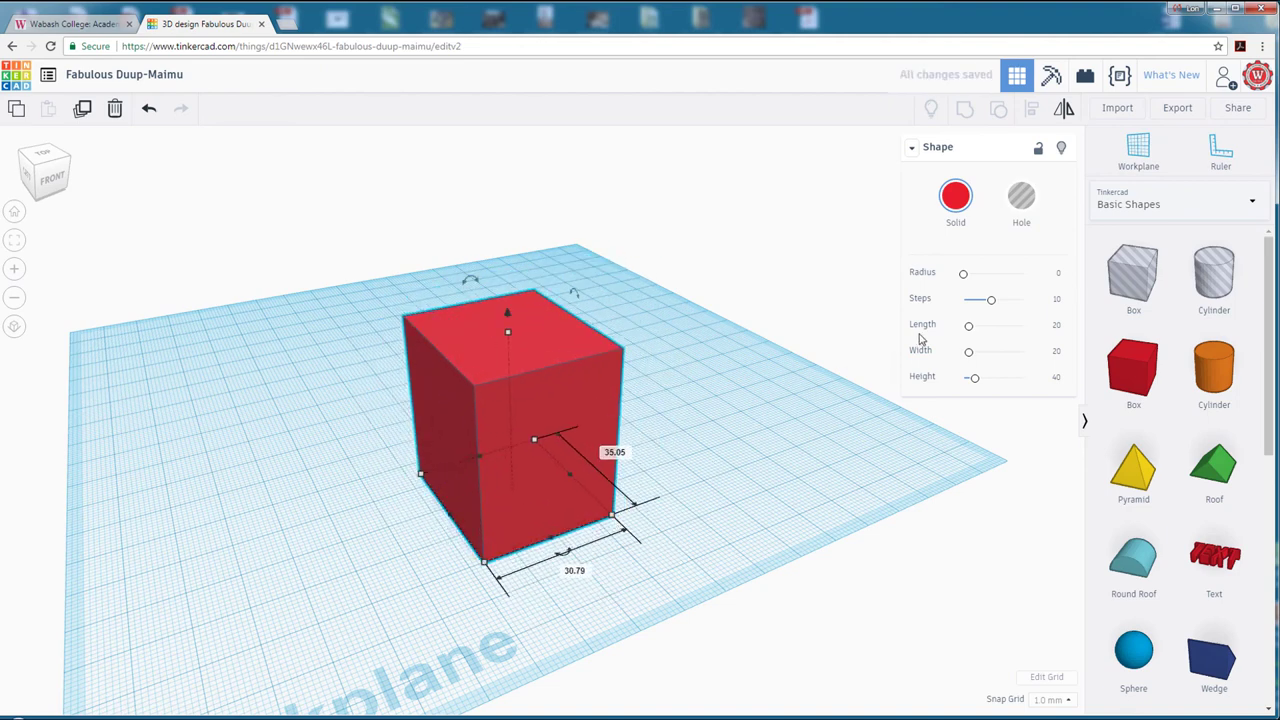
pyautogui.click(1220, 158)
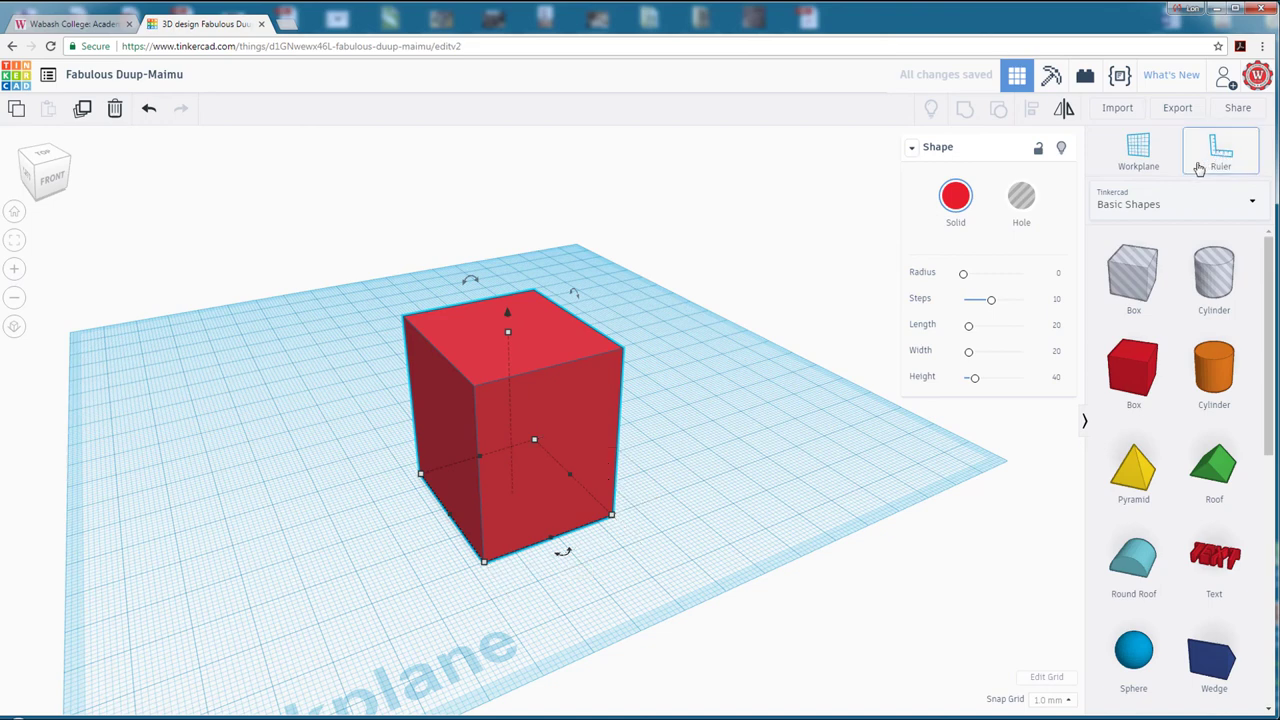
pyautogui.click(572, 261)
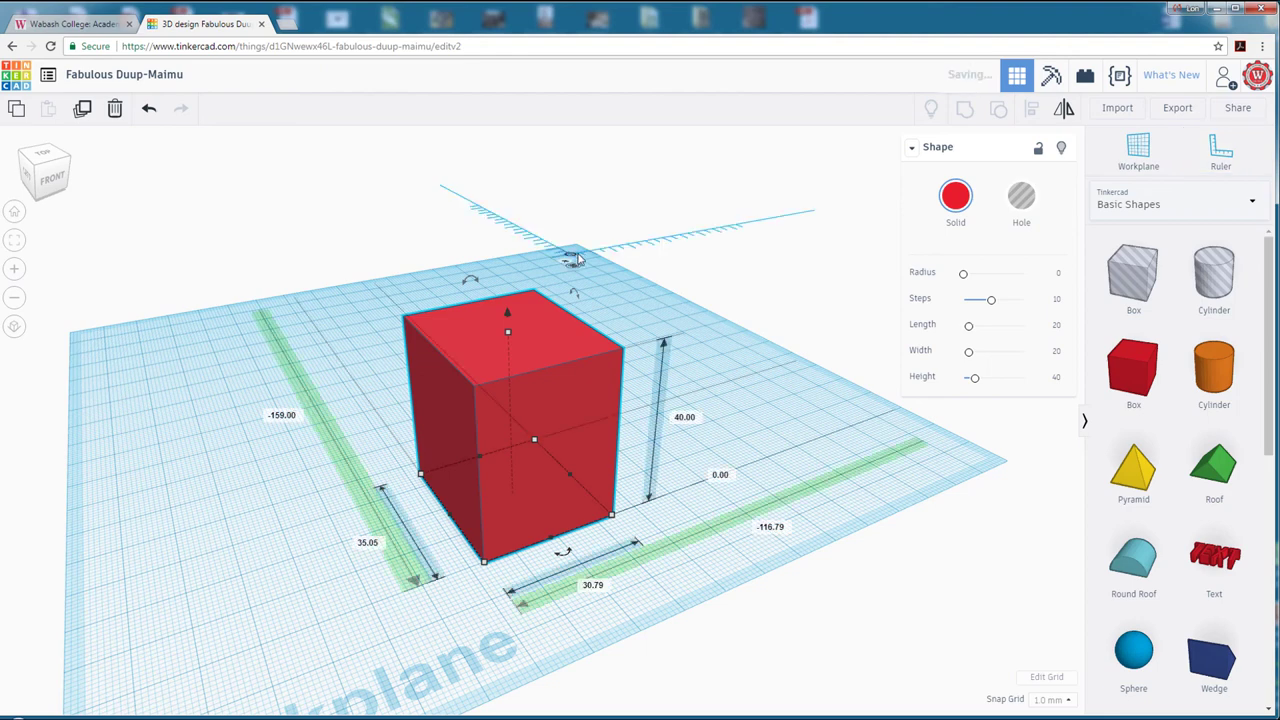
pyautogui.click(869, 564)
pyautogui.click(553, 450)
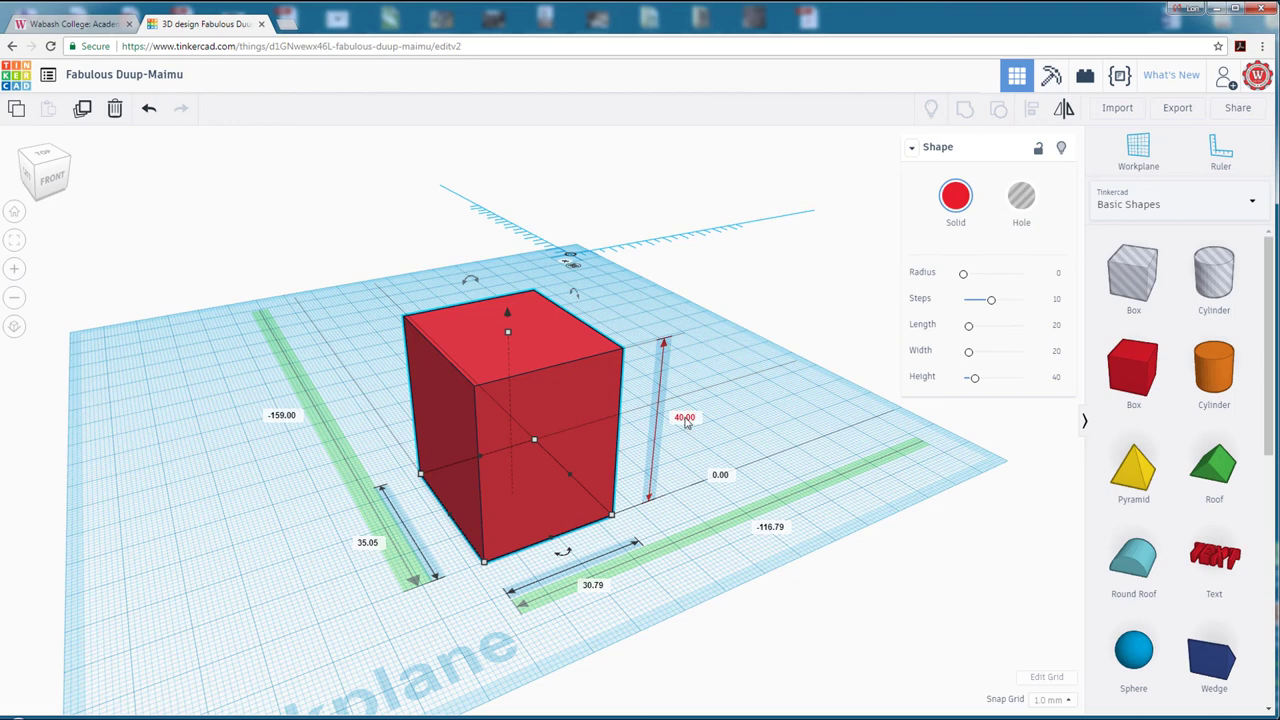
# Set the box's width and length to 20 using the ruler dimensions.
pyautogui.click(591, 587)
pyautogui.write('20')
pyautogui.press('Return')
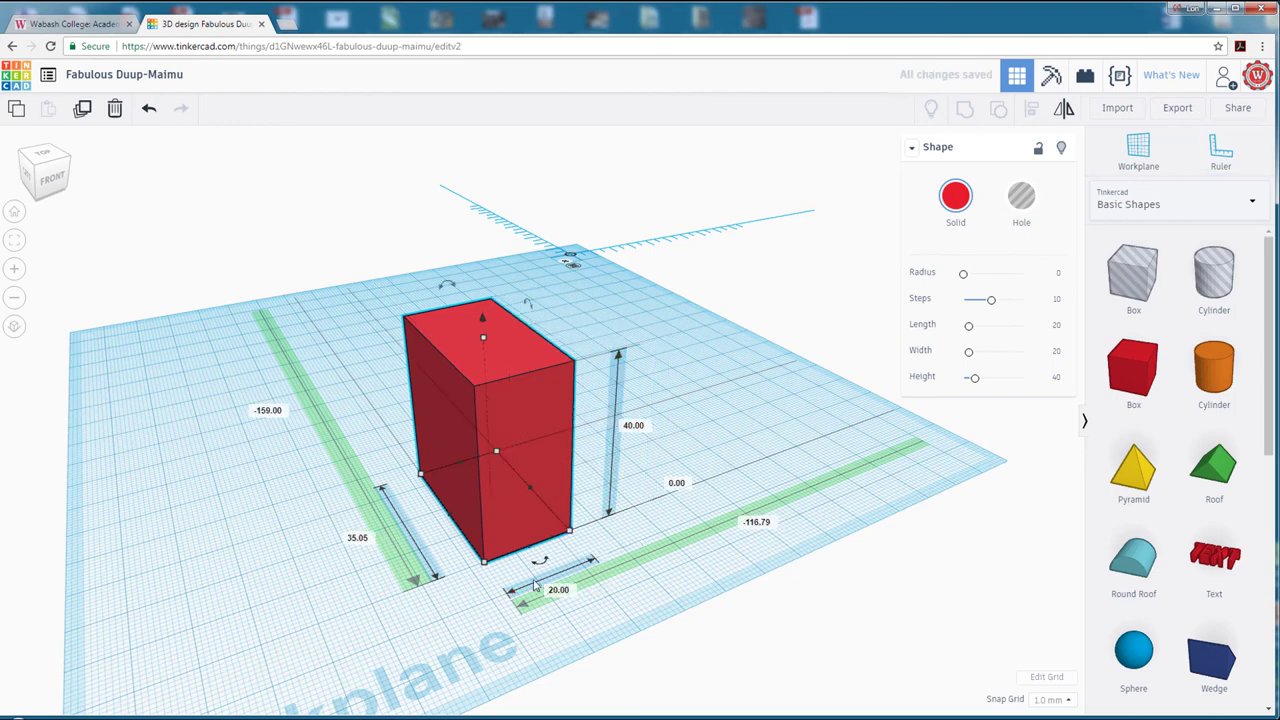
pyautogui.click(368, 543)
pyautogui.write('20')
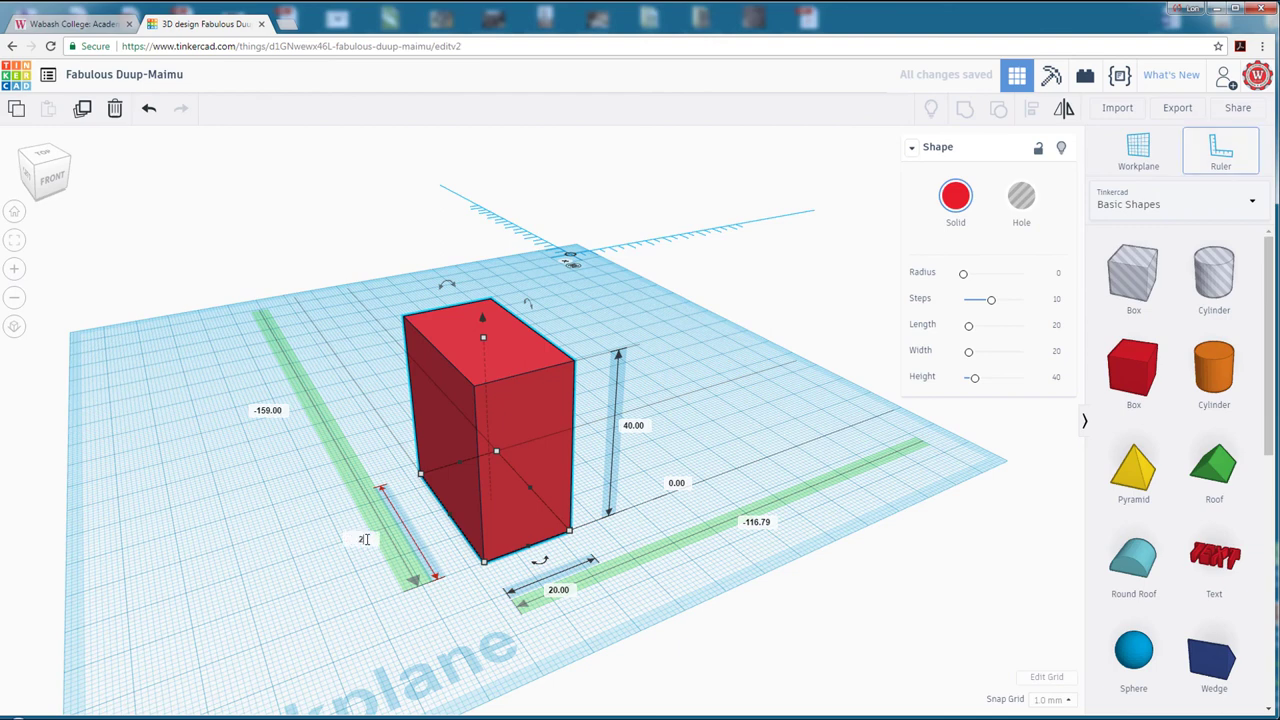
pyautogui.press('Return')
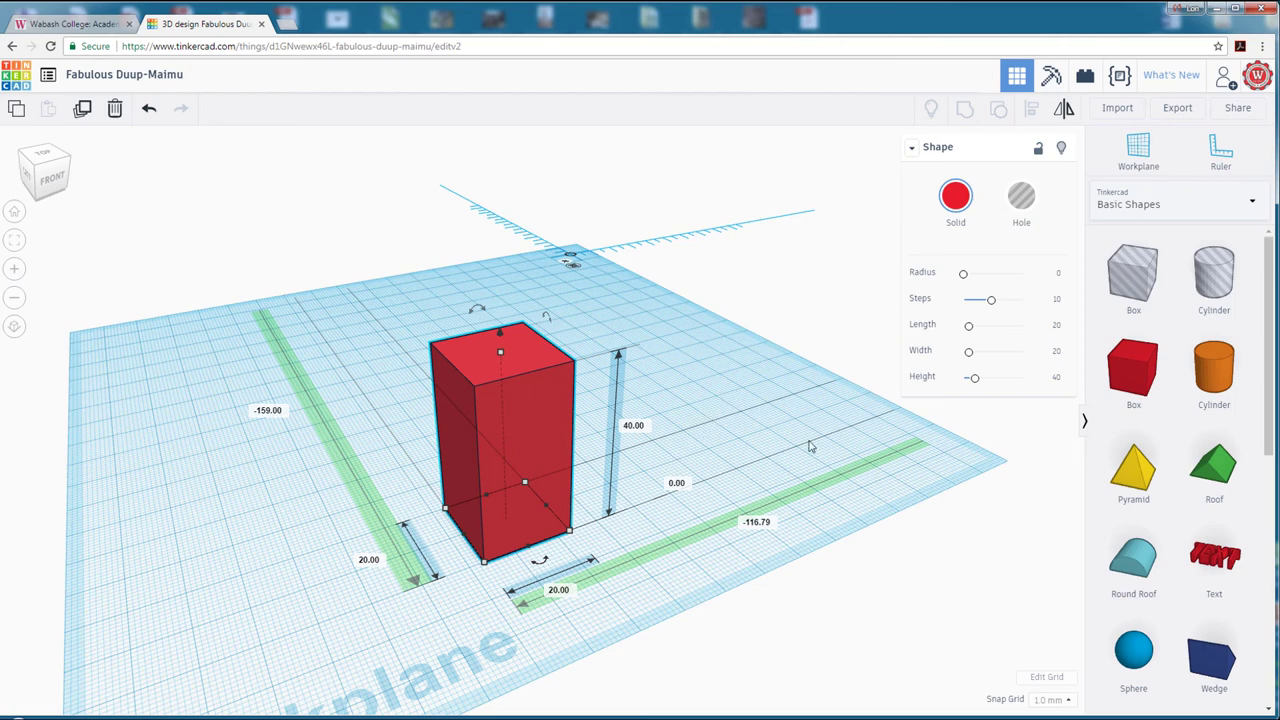
pyautogui.click(946, 561)
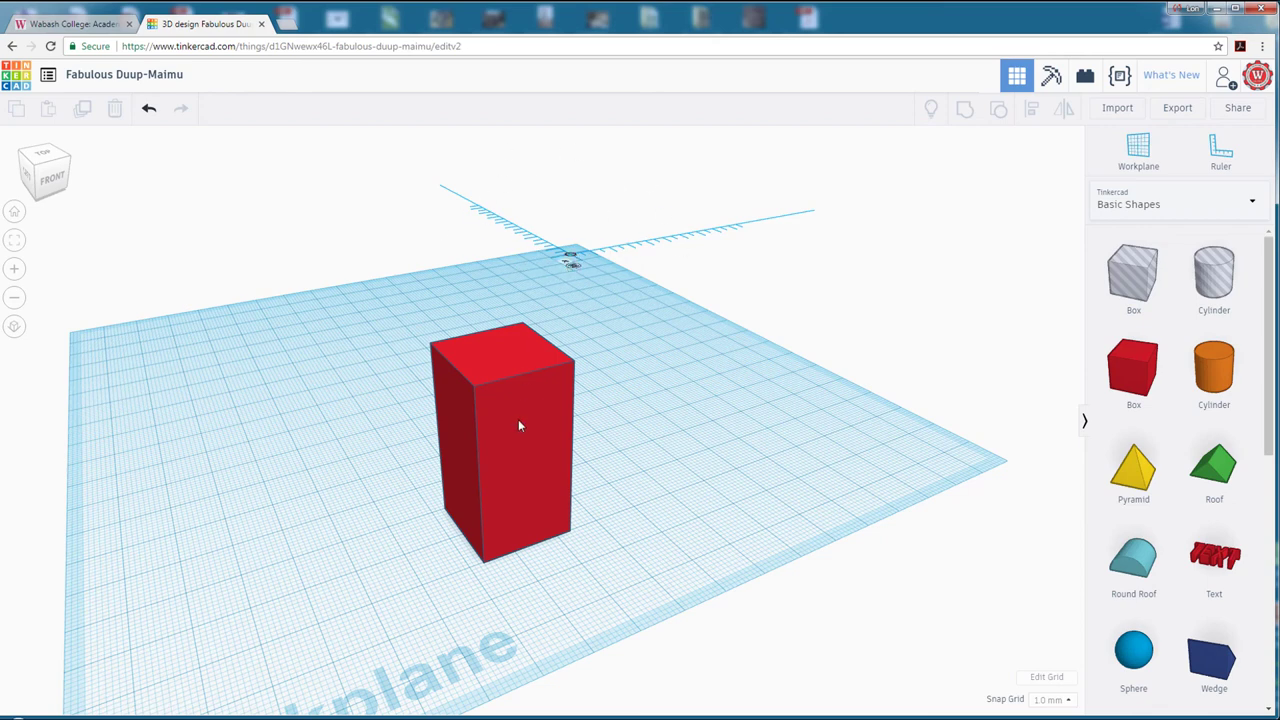
# Nudge the red box slightly back and to the left.
pyautogui.click(538, 466)
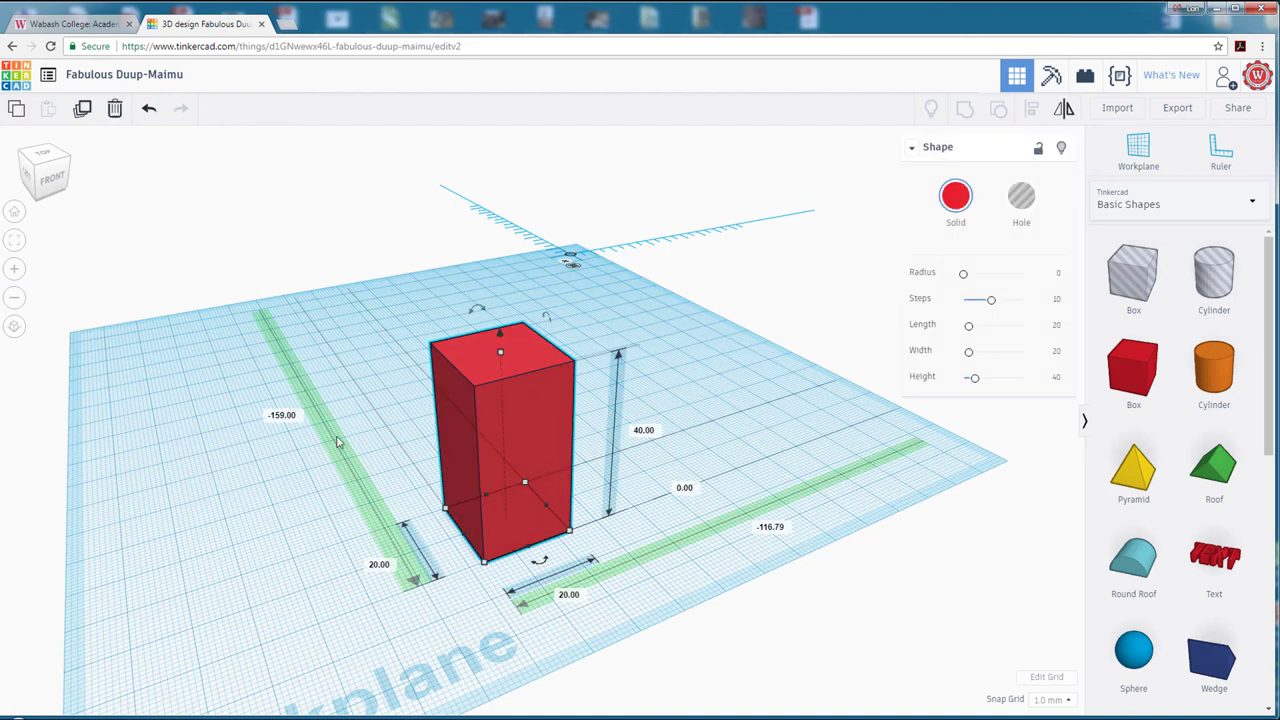
pyautogui.click(253, 536)
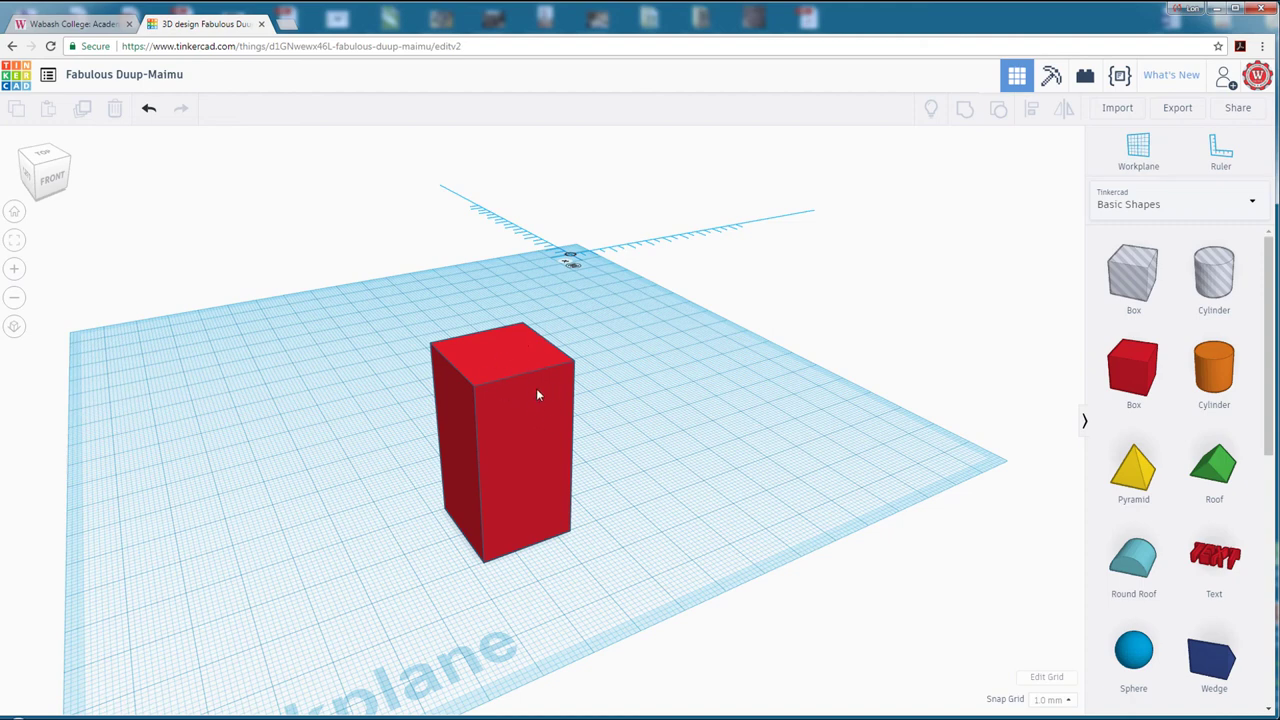
pyautogui.moveTo(533, 405)
pyautogui.mouseDown()
pyautogui.moveTo(529, 431)
pyautogui.moveTo(521, 403)
pyautogui.moveTo(534, 390)
pyautogui.mouseUp()
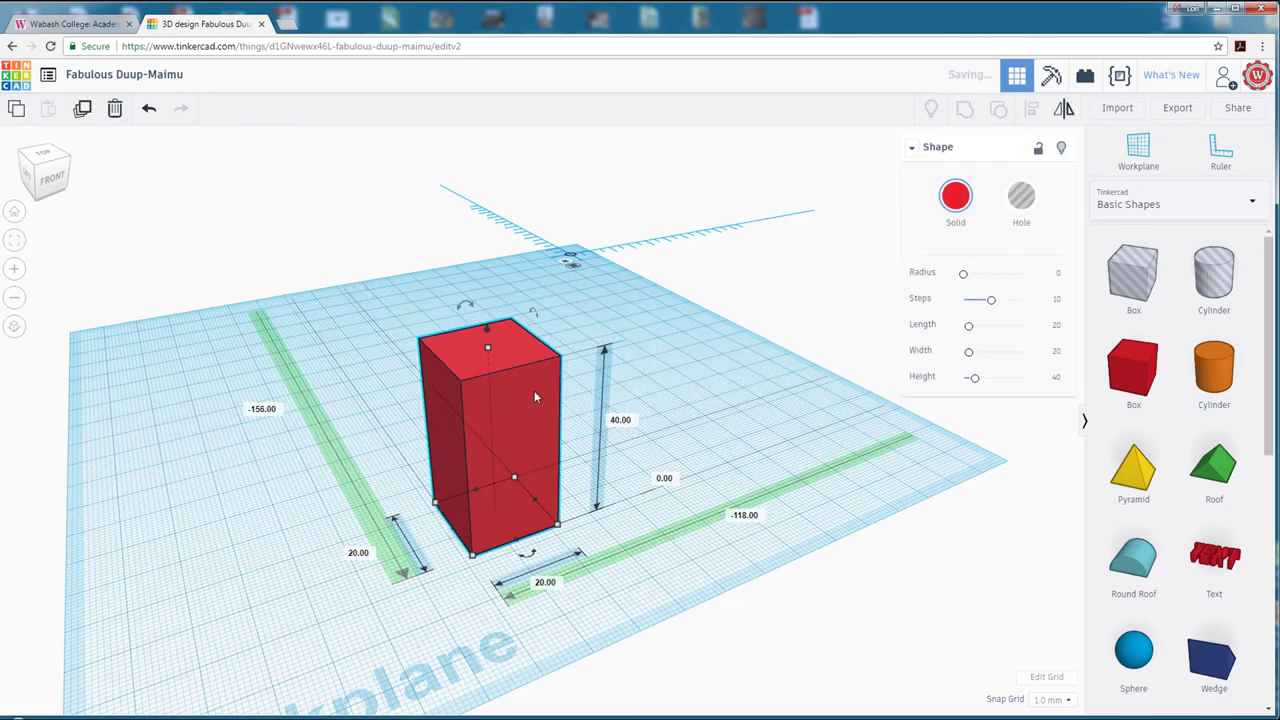
pyautogui.click(279, 500)
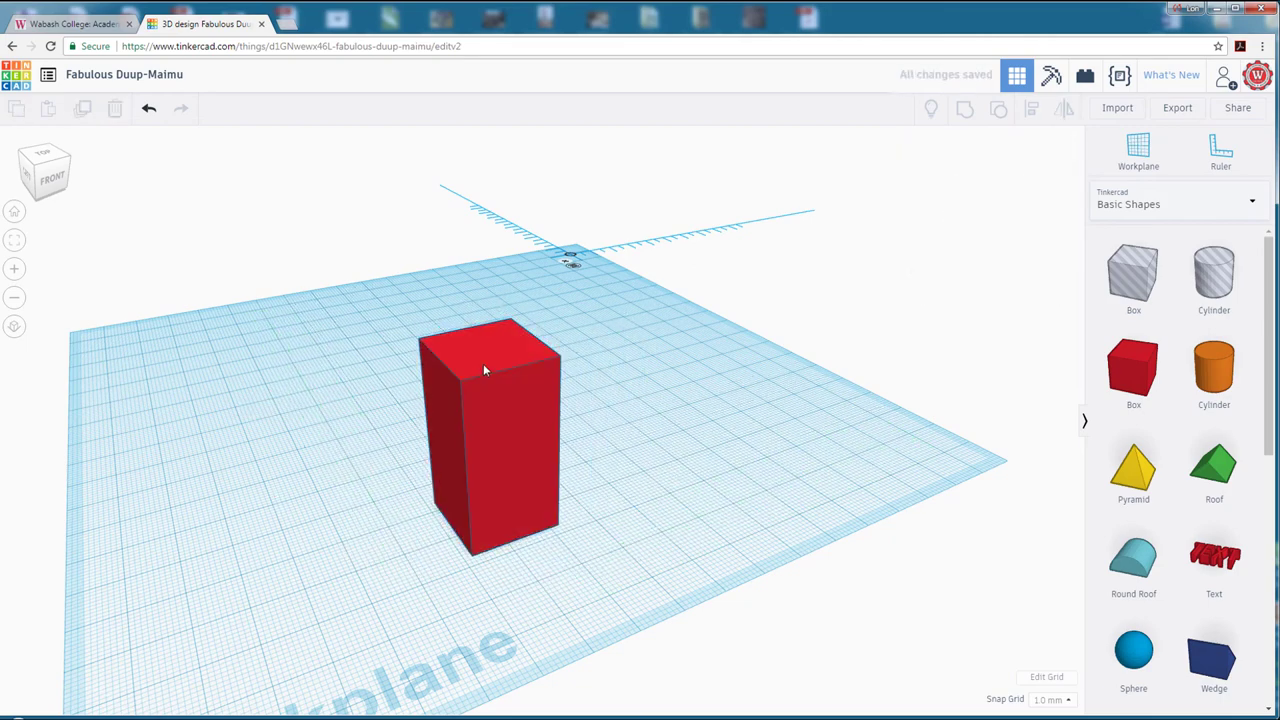
# Alt-drag a copy of the box to the right, then delete the copy.
pyautogui.click(524, 400)
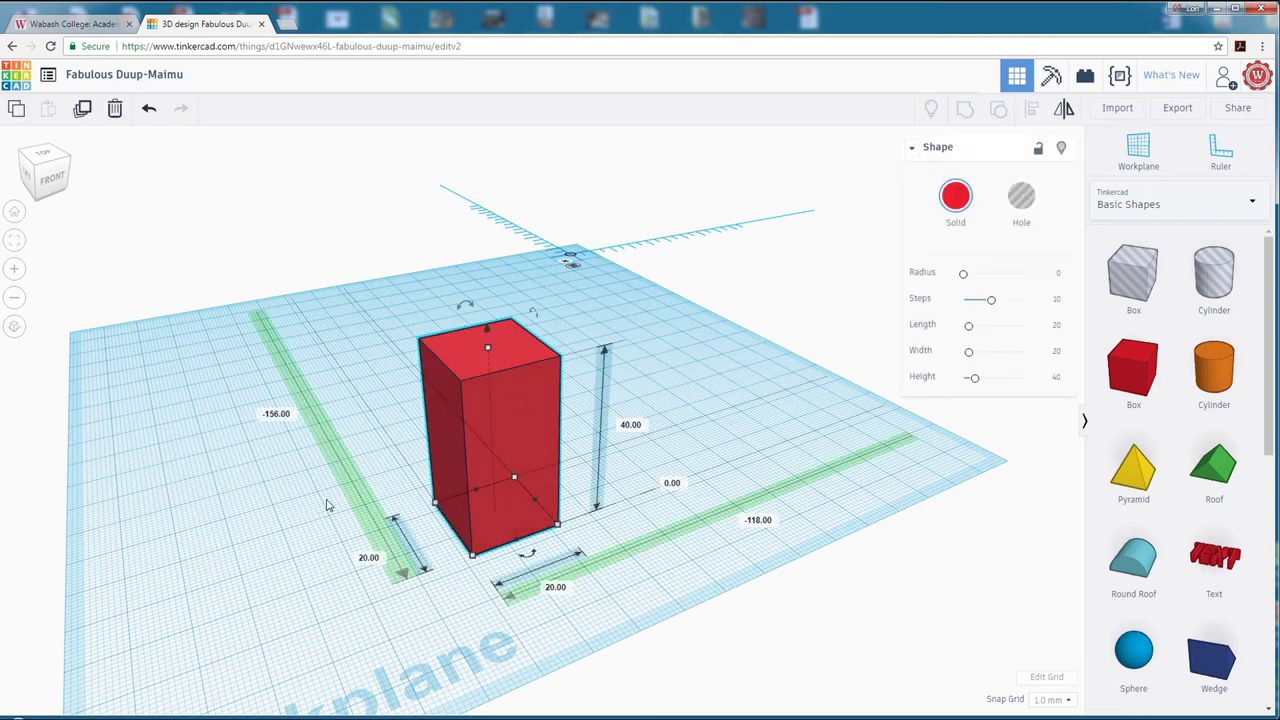
pyautogui.keyDown('alt'); pyautogui.moveTo(526, 415); pyautogui.dragTo(726, 370); pyautogui.keyUp('alt')
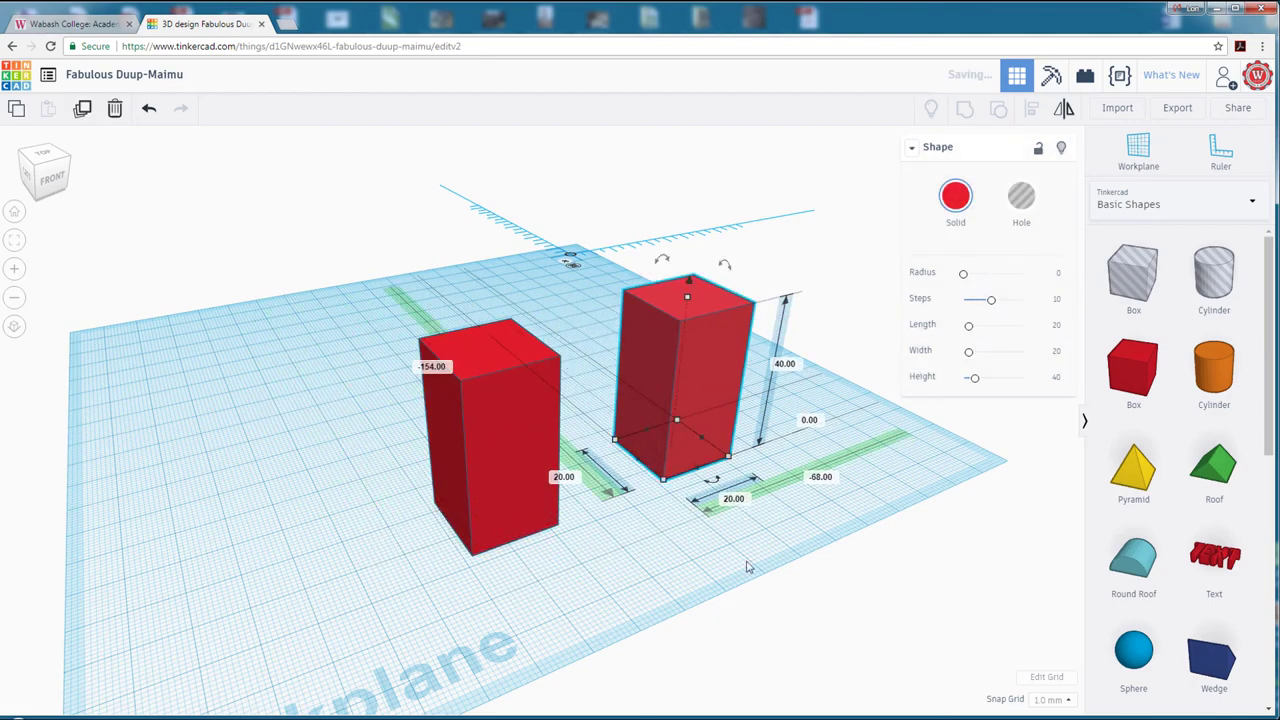
pyautogui.click(750, 572)
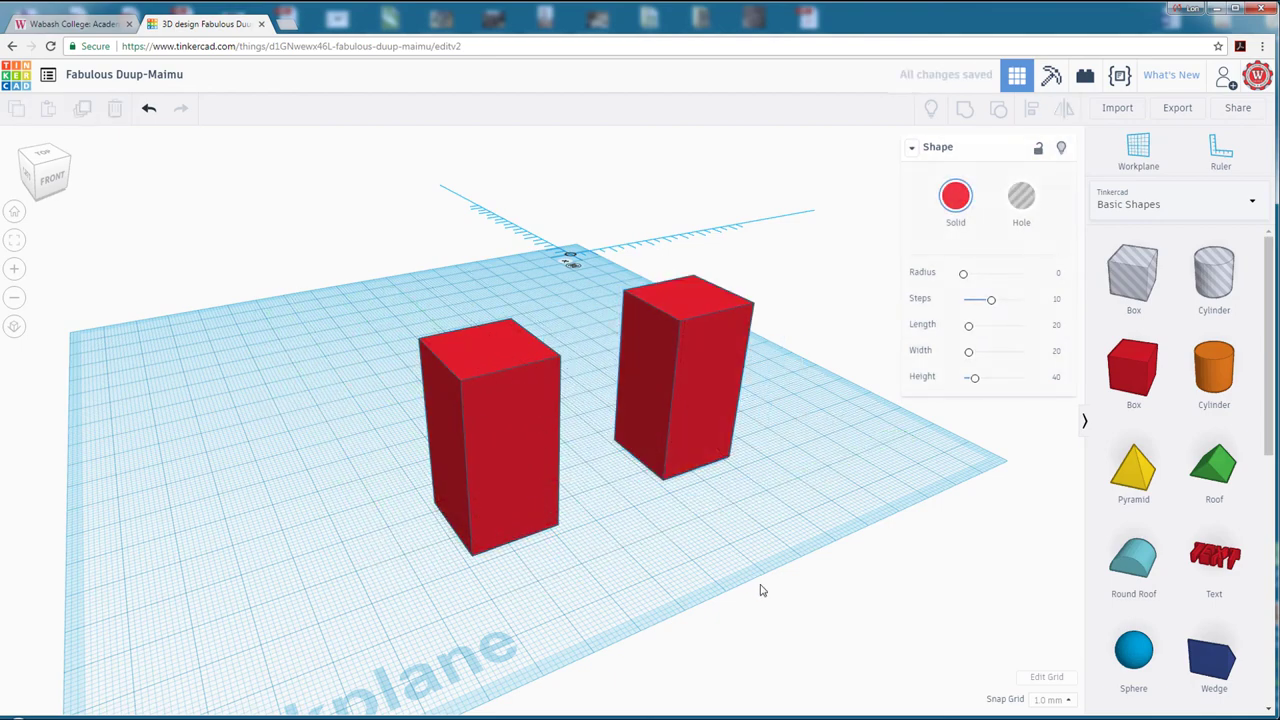
pyautogui.click(695, 418)
pyautogui.press('Delete')
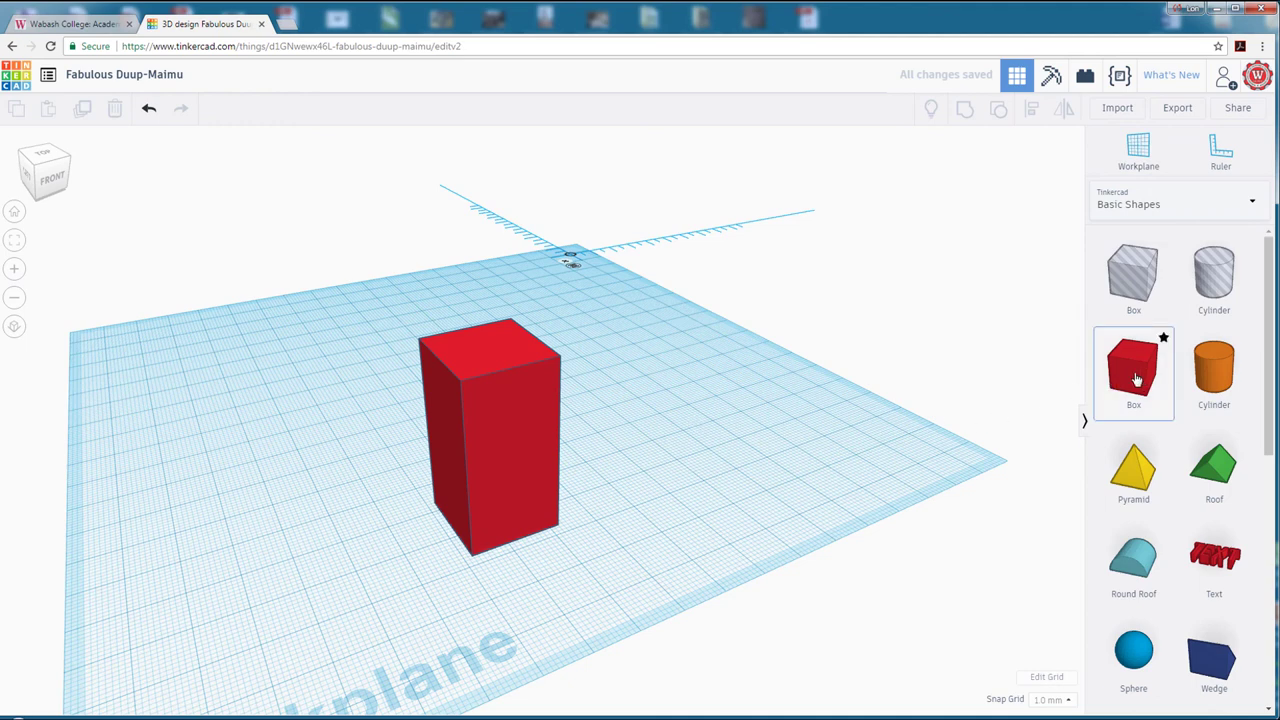
# Add a new box beside the column and size it 13.2 × 13.2 × 45.
pyautogui.moveTo(1137, 378); pyautogui.dragTo(707, 470)
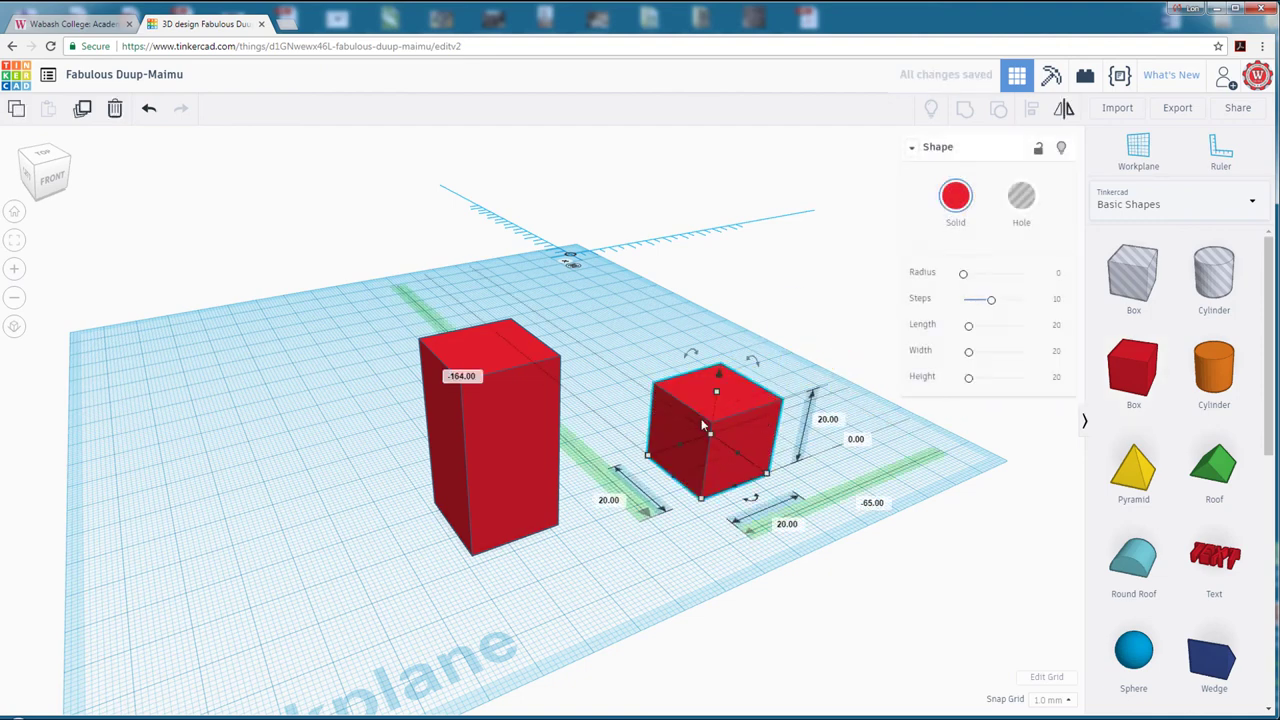
pyautogui.click(787, 525)
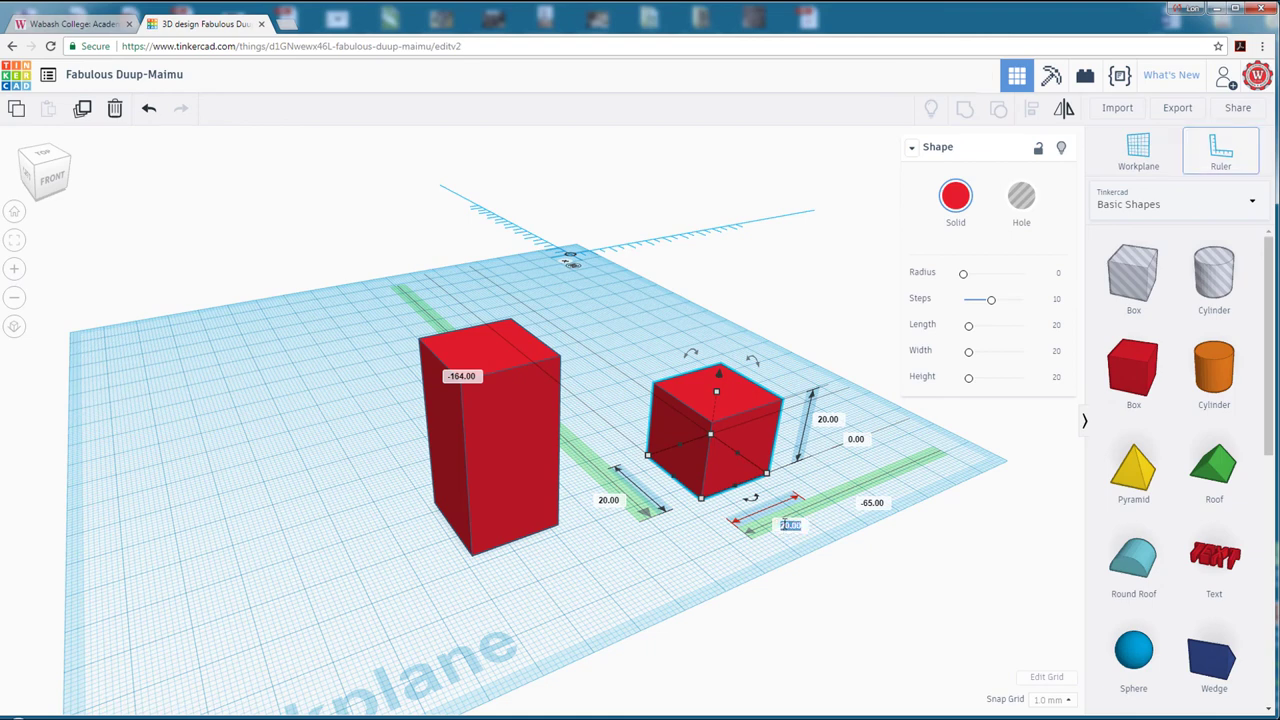
pyautogui.write('13.2')
pyautogui.press('Return')
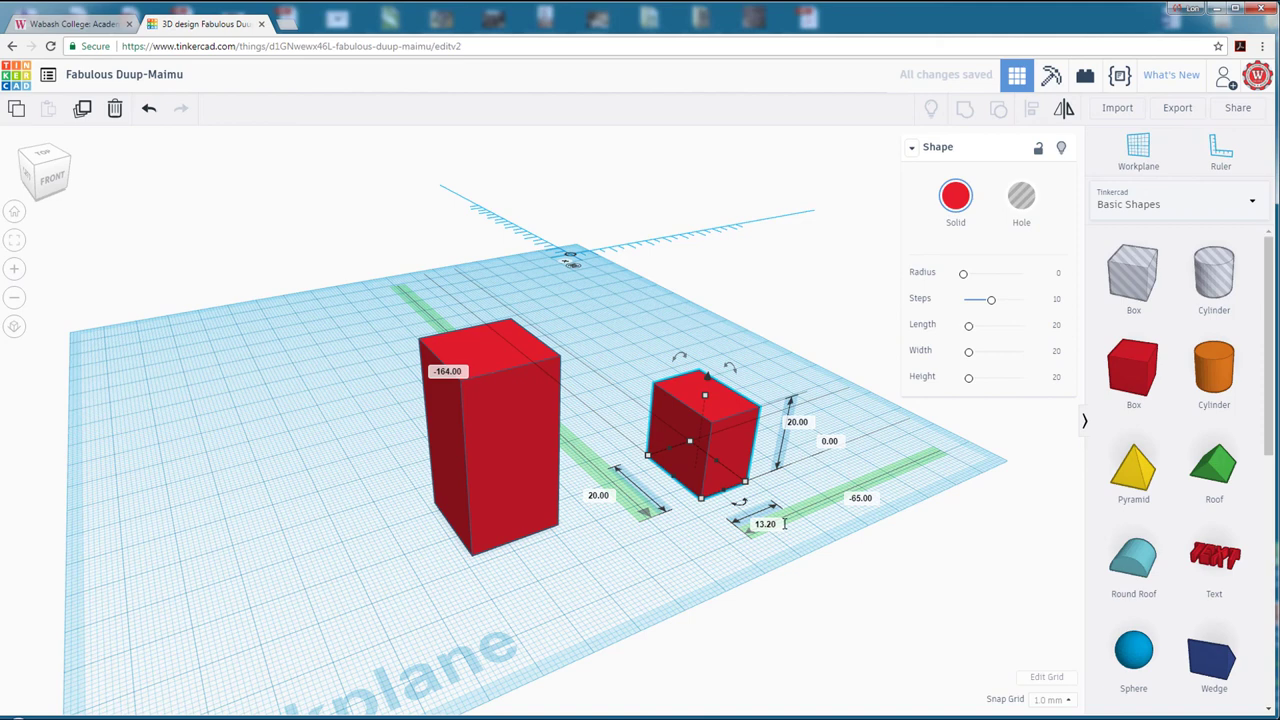
pyautogui.click(600, 497)
pyautogui.write('1')
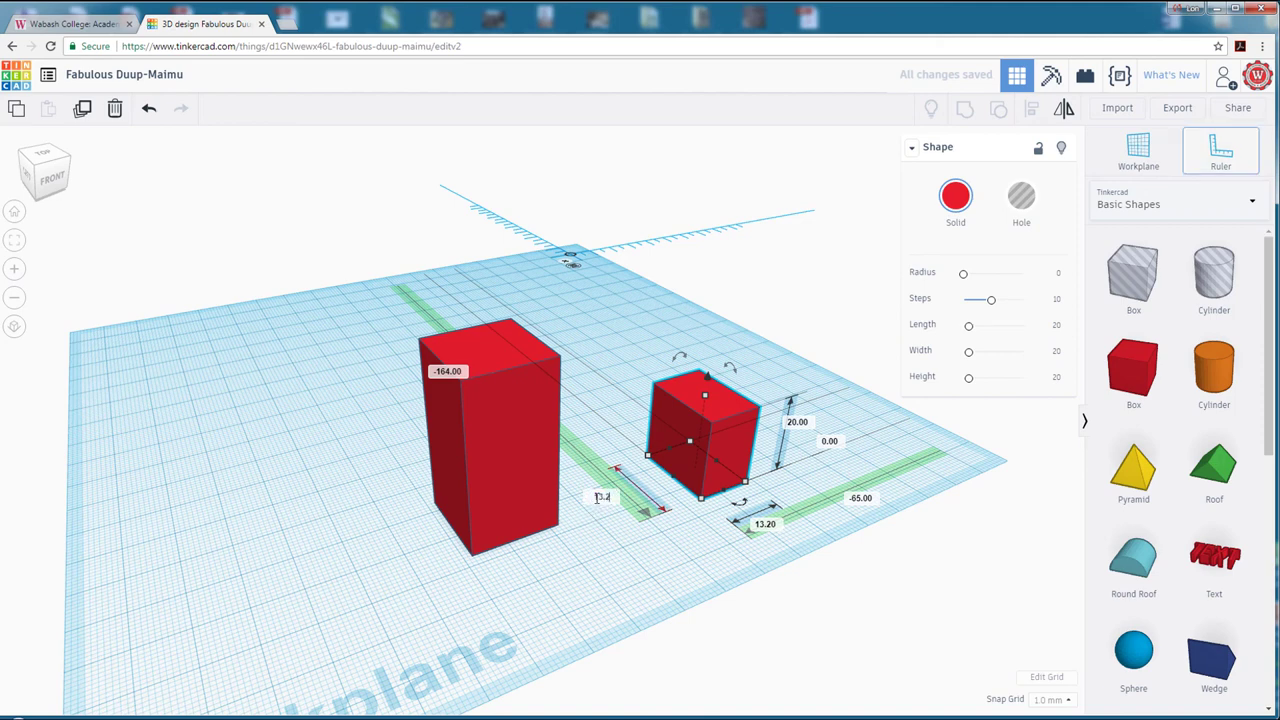
pyautogui.write('3.2')
pyautogui.press('Return')
pyautogui.click(798, 423)
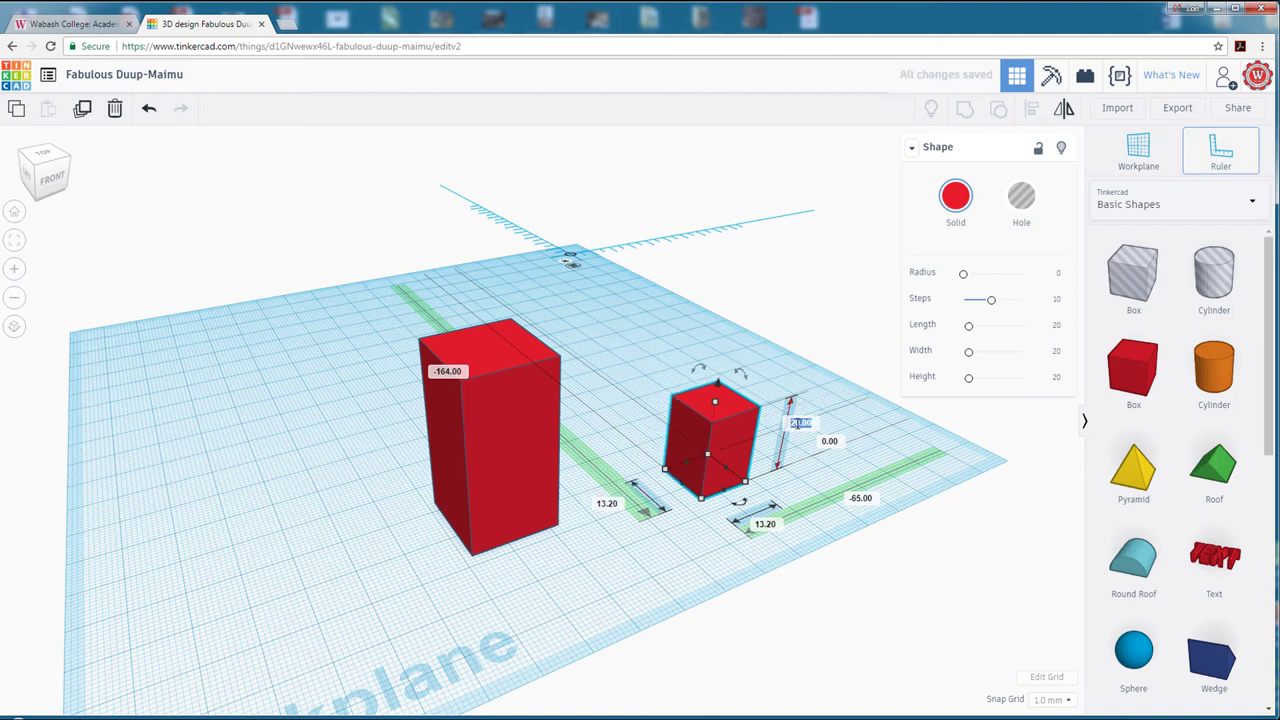
pyautogui.write('45')
pyautogui.press('Return')
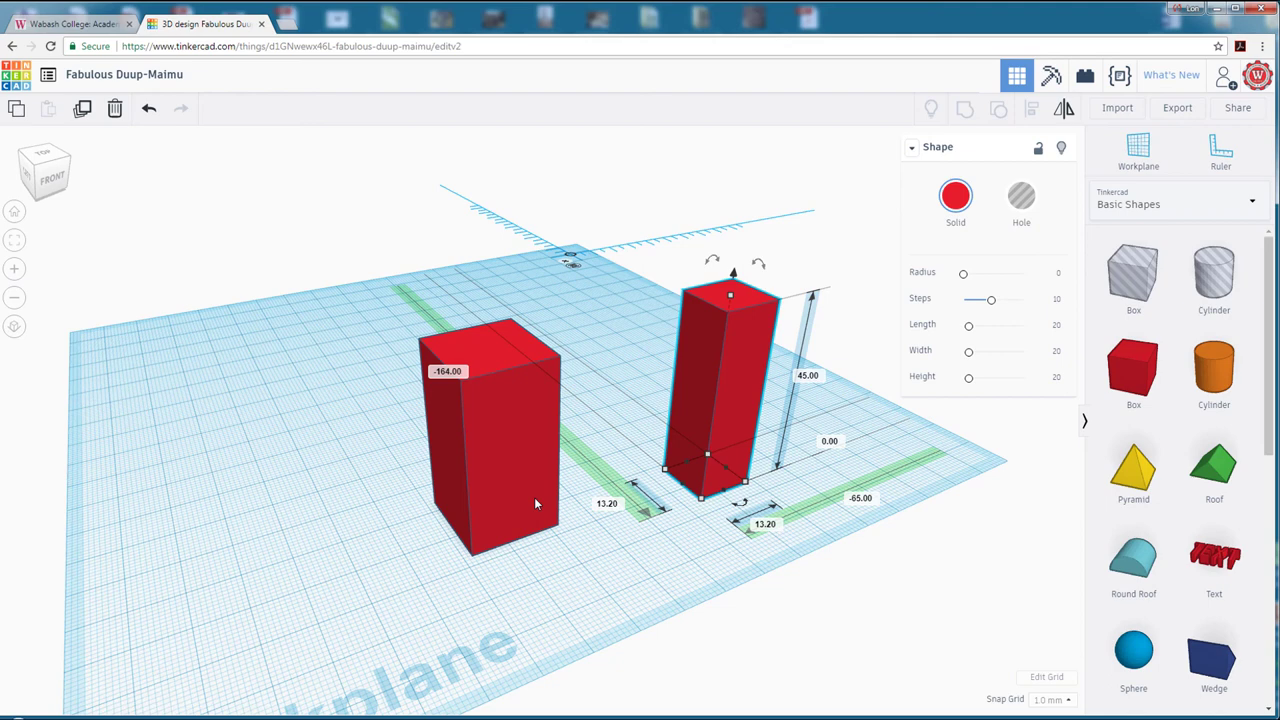
# Raise the slim box to an elevation of 3 mm.
pyautogui.moveTo(723, 393); pyautogui.dragTo(637, 392)
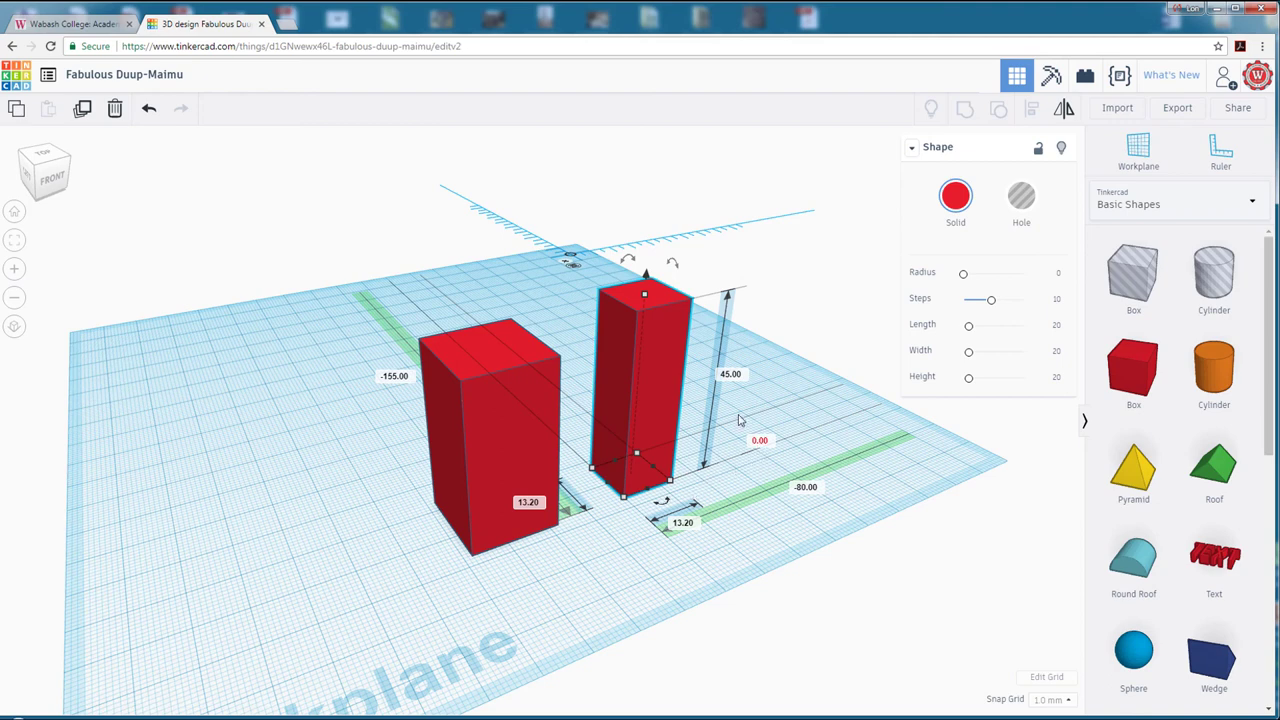
pyautogui.moveTo(645, 277)
pyautogui.mouseDown()
pyautogui.moveTo(654, 246)
pyautogui.moveTo(651, 300)
pyautogui.moveTo(660, 272)
pyautogui.moveTo(663, 283)
pyautogui.mouseUp()
pyautogui.click(759, 443)
pyautogui.write('3')
pyautogui.press('Return')
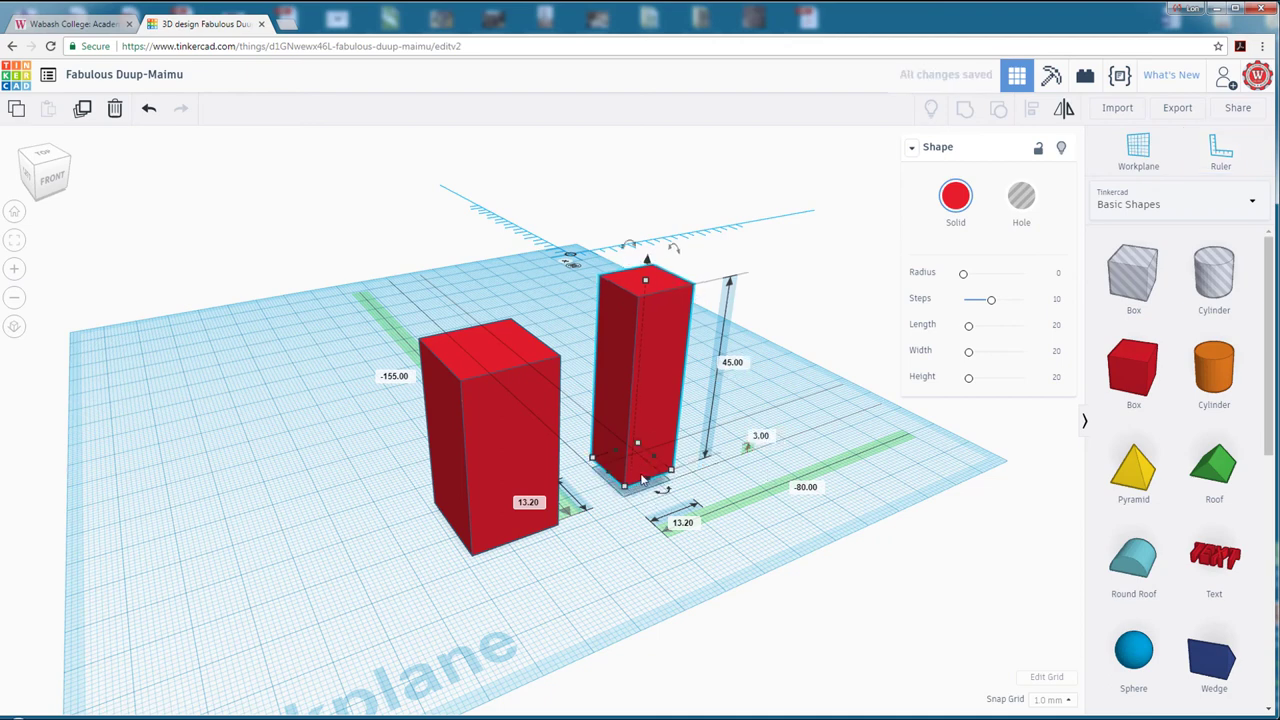
# Move the slim box inside the wider 40-high box so its top pokes out.
pyautogui.click(628, 575)
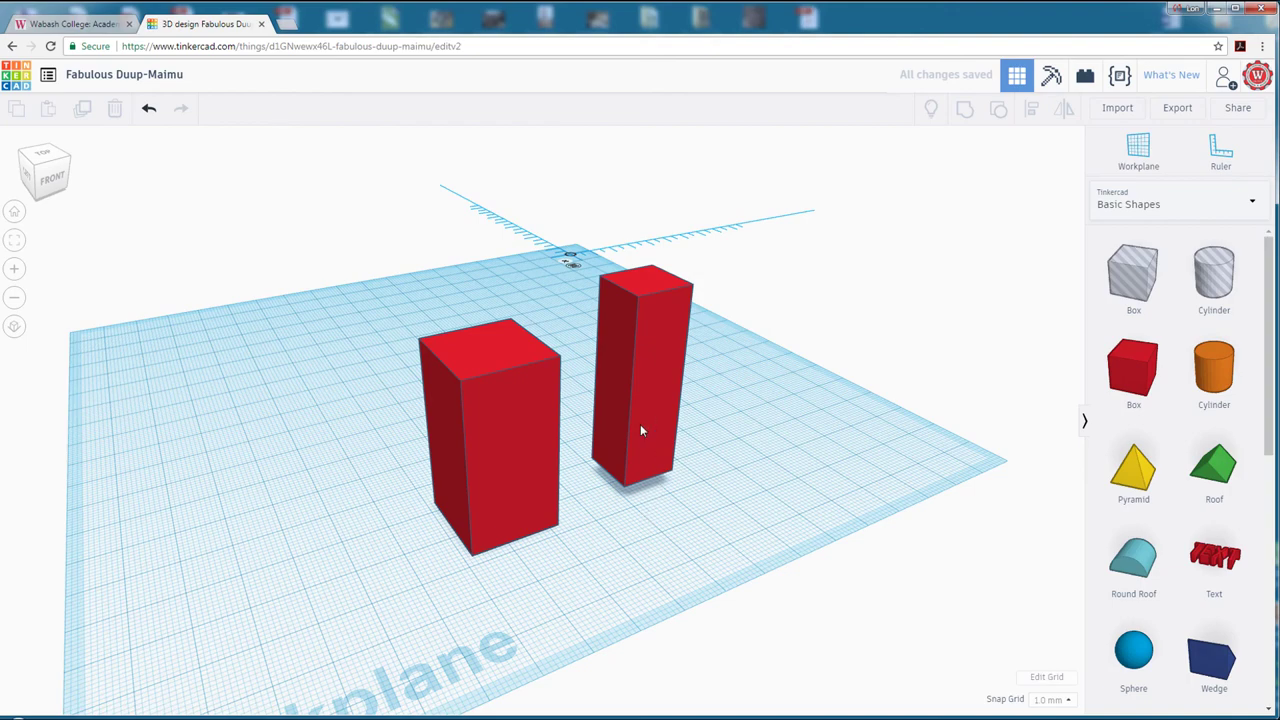
pyautogui.moveTo(645, 412); pyautogui.dragTo(493, 452)
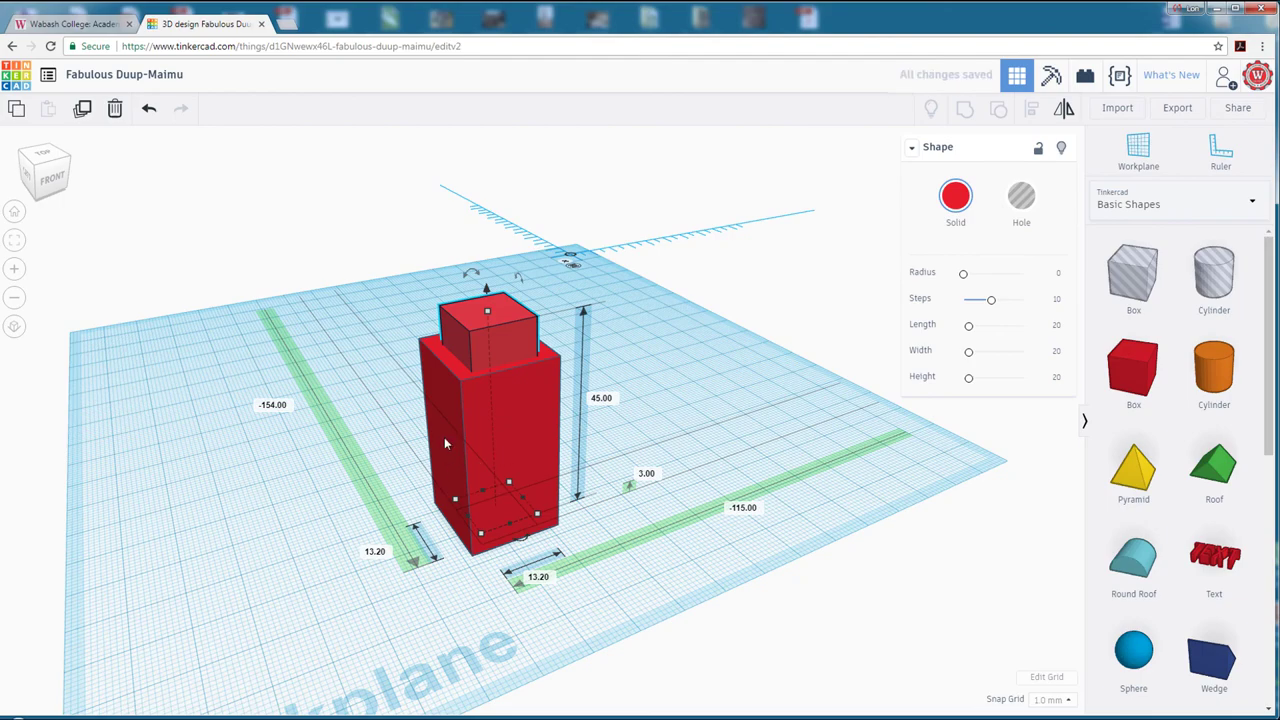
pyautogui.click(300, 535)
pyautogui.moveTo(303, 391)
pyautogui.mouseDown(button='right')
pyautogui.moveTo(323, 443)
pyautogui.moveTo(346, 470)
pyautogui.moveTo(360, 463)
pyautogui.moveTo(343, 471)
pyautogui.moveTo(323, 389)
pyautogui.moveTo(322, 402)
pyautogui.mouseUp(button='right')
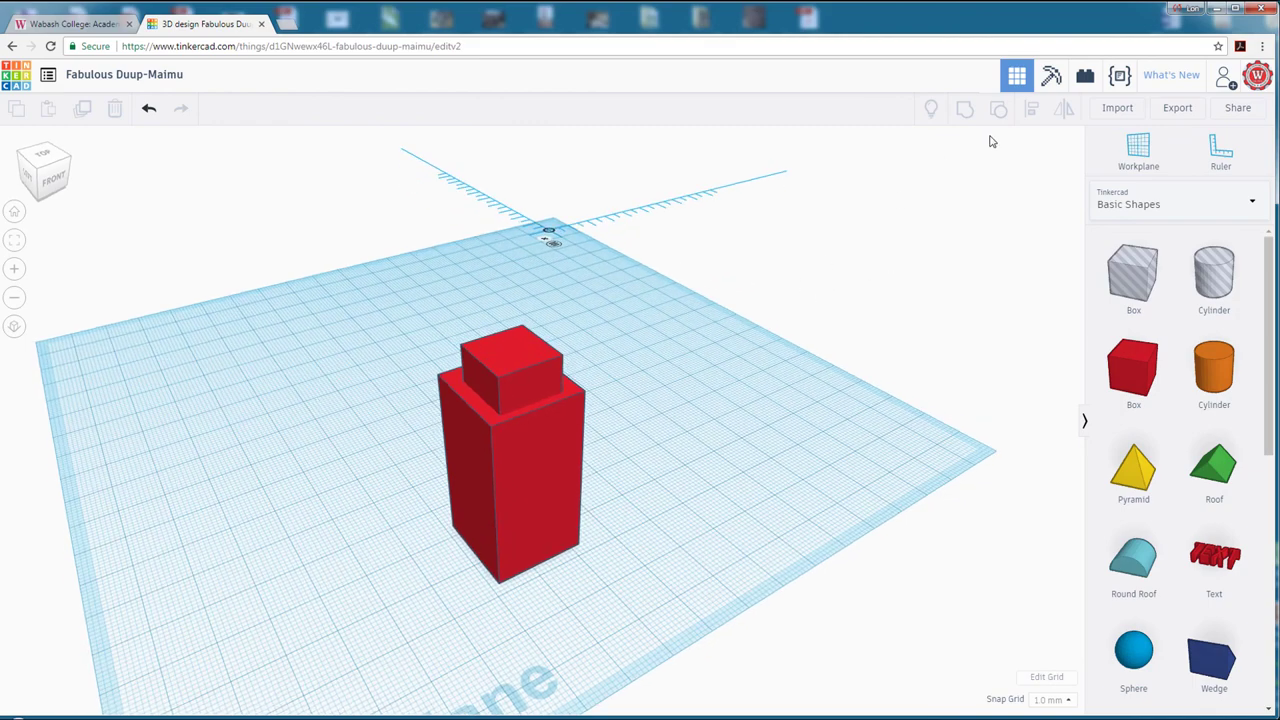
# Align both boxes so the slim box is centred on the wider box across the width.
pyautogui.moveTo(295, 311); pyautogui.dragTo(829, 664)
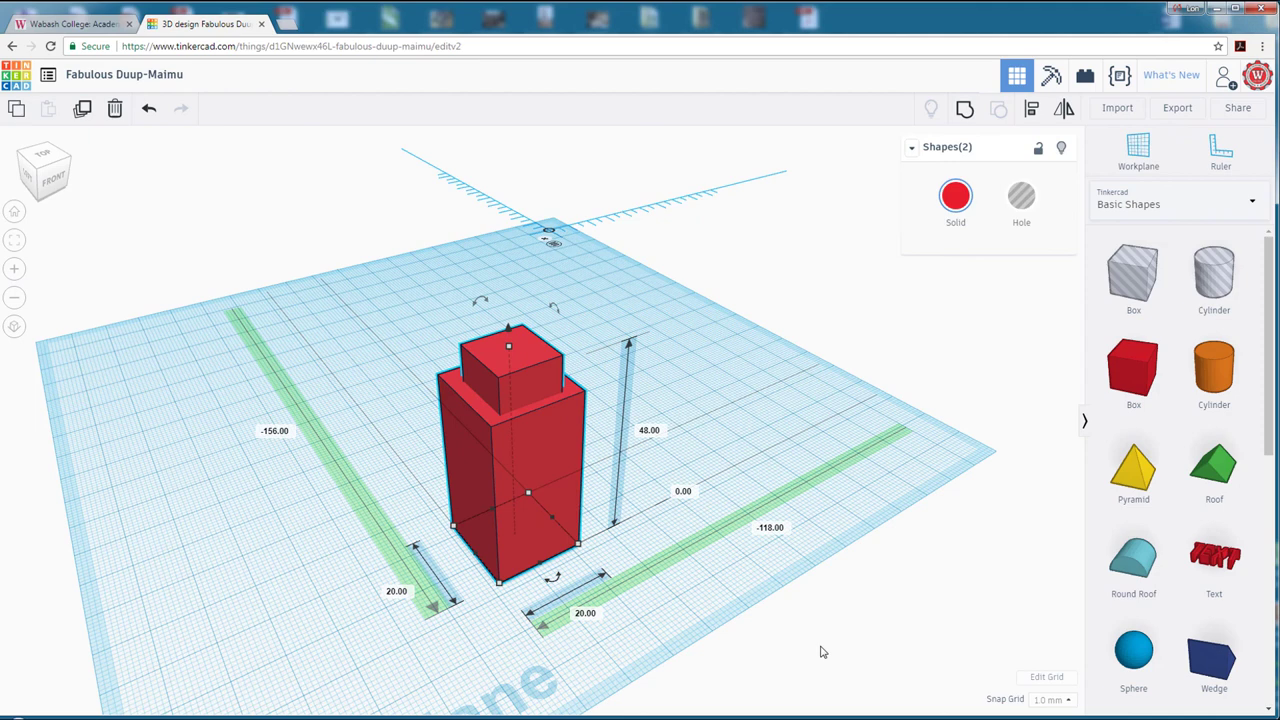
pyautogui.click(1033, 112)
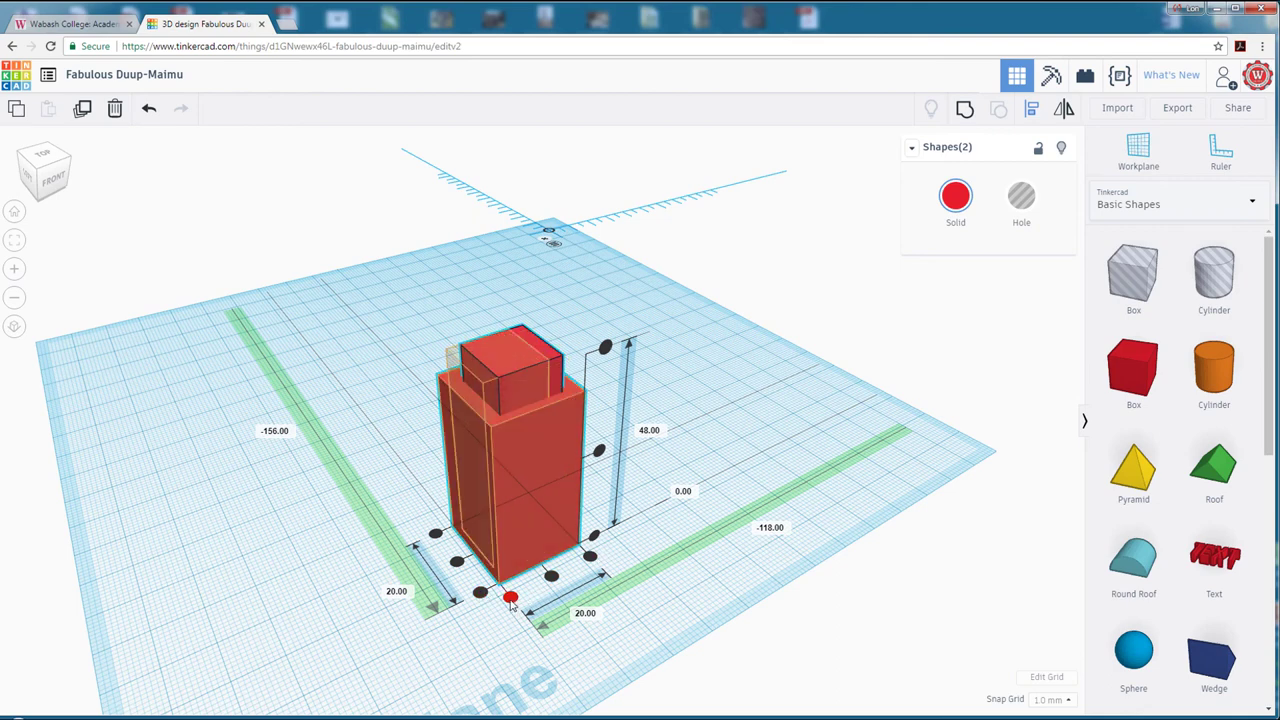
pyautogui.click(510, 598)
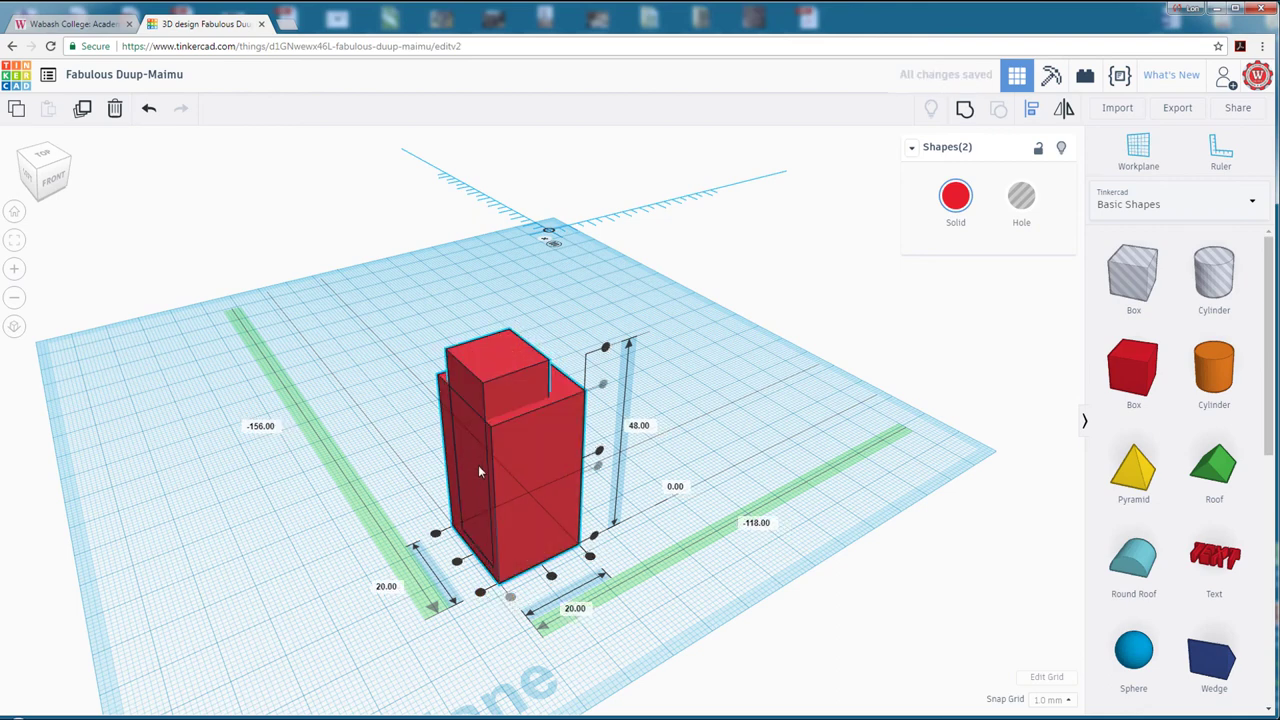
pyautogui.click(591, 556)
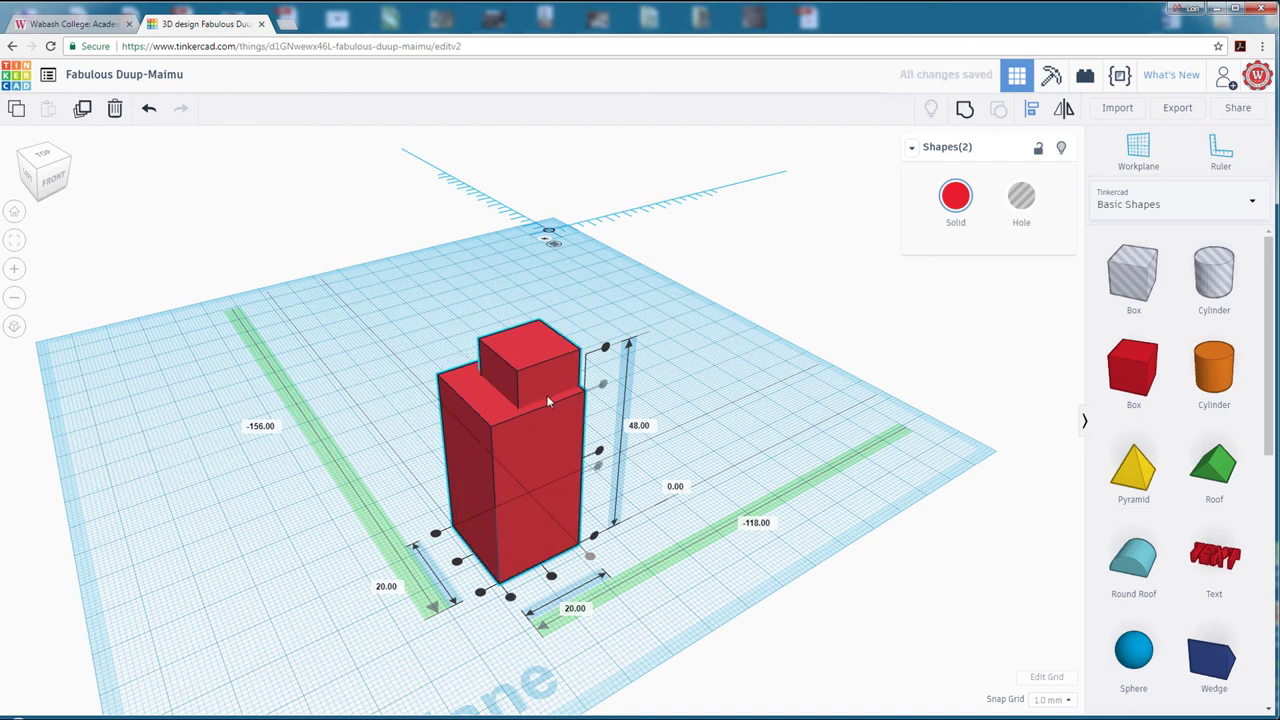
pyautogui.click(551, 577)
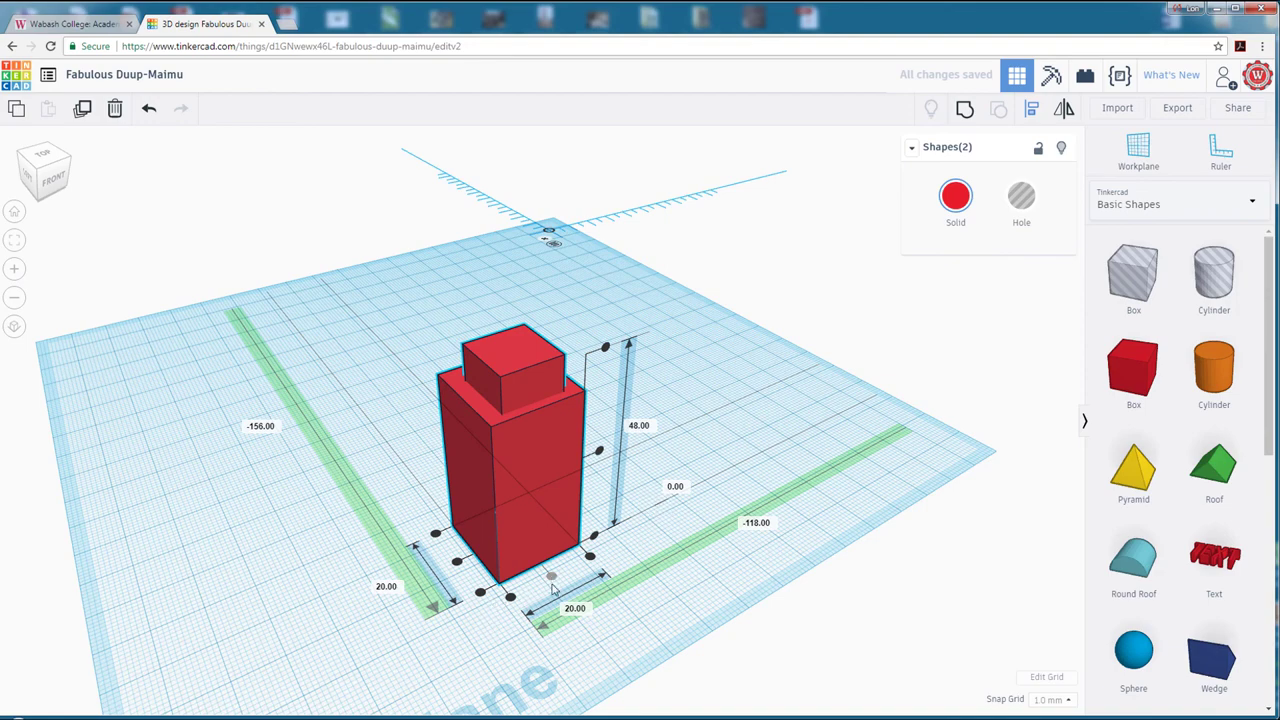
# Centre the slim box along the depth too, then reselect the slim top box.
pyautogui.moveTo(553, 594); pyautogui.dragTo(628, 592, button='right')
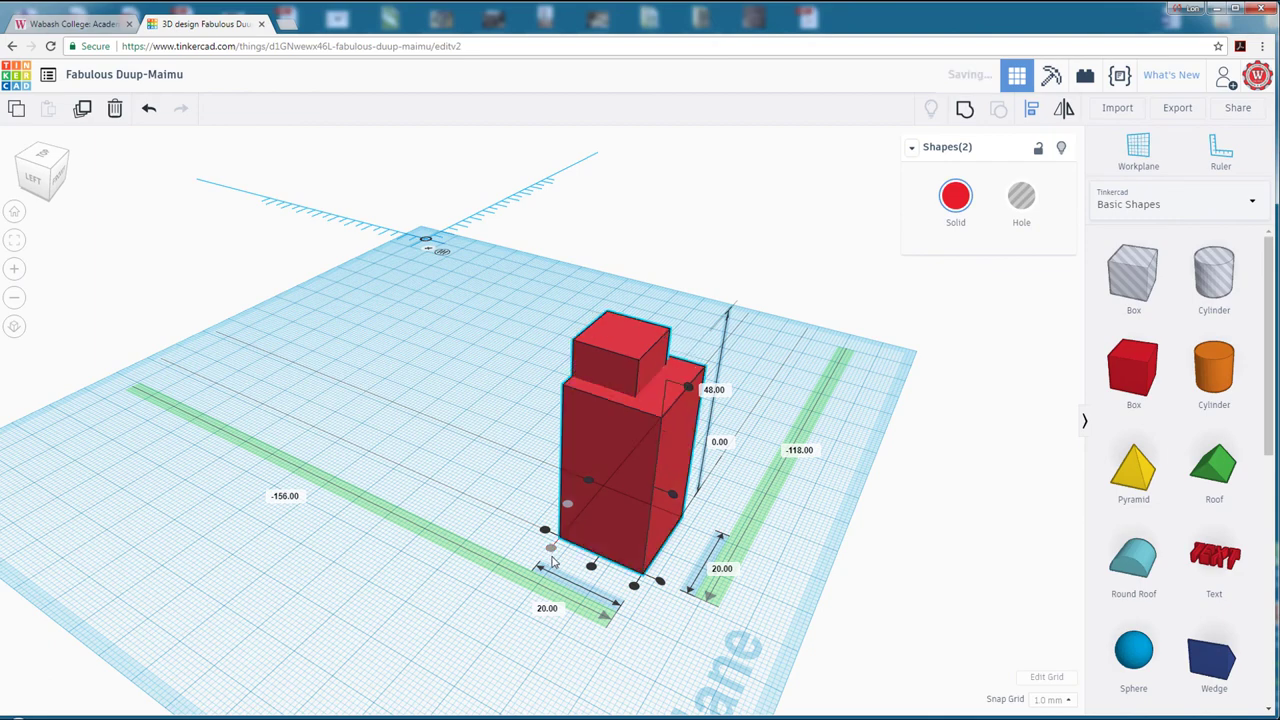
pyautogui.click(633, 586)
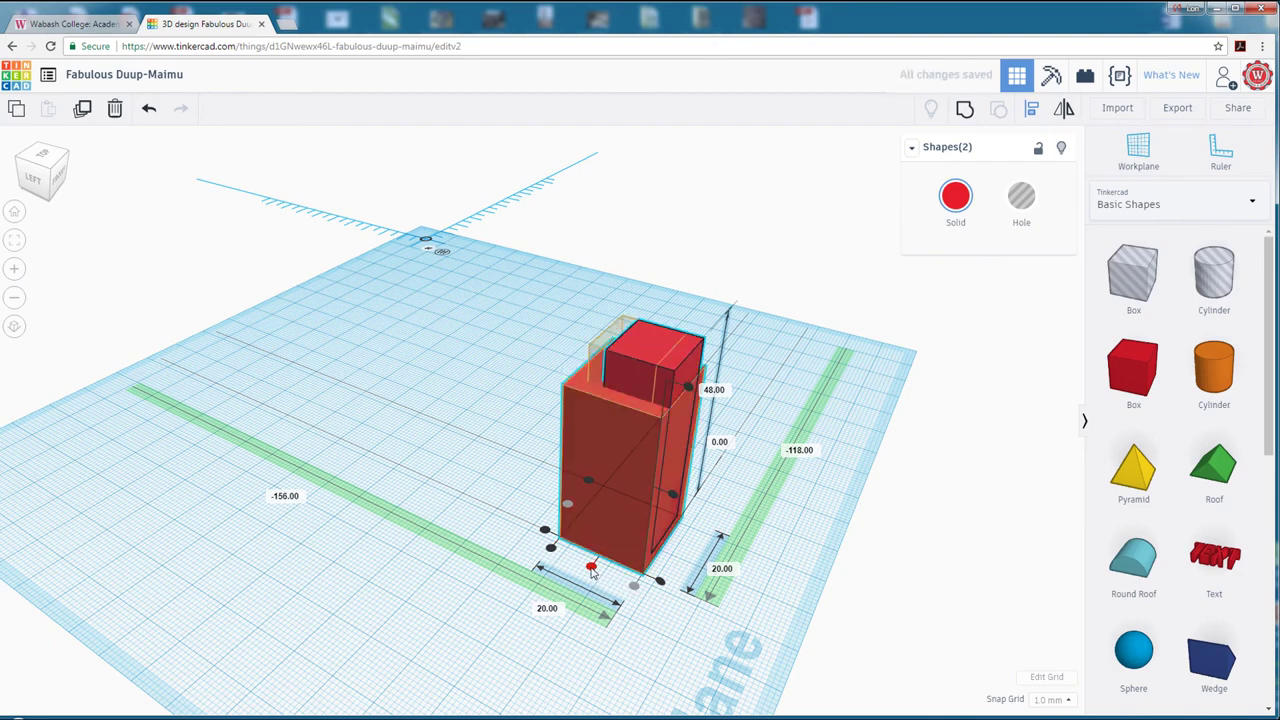
pyautogui.click(591, 568)
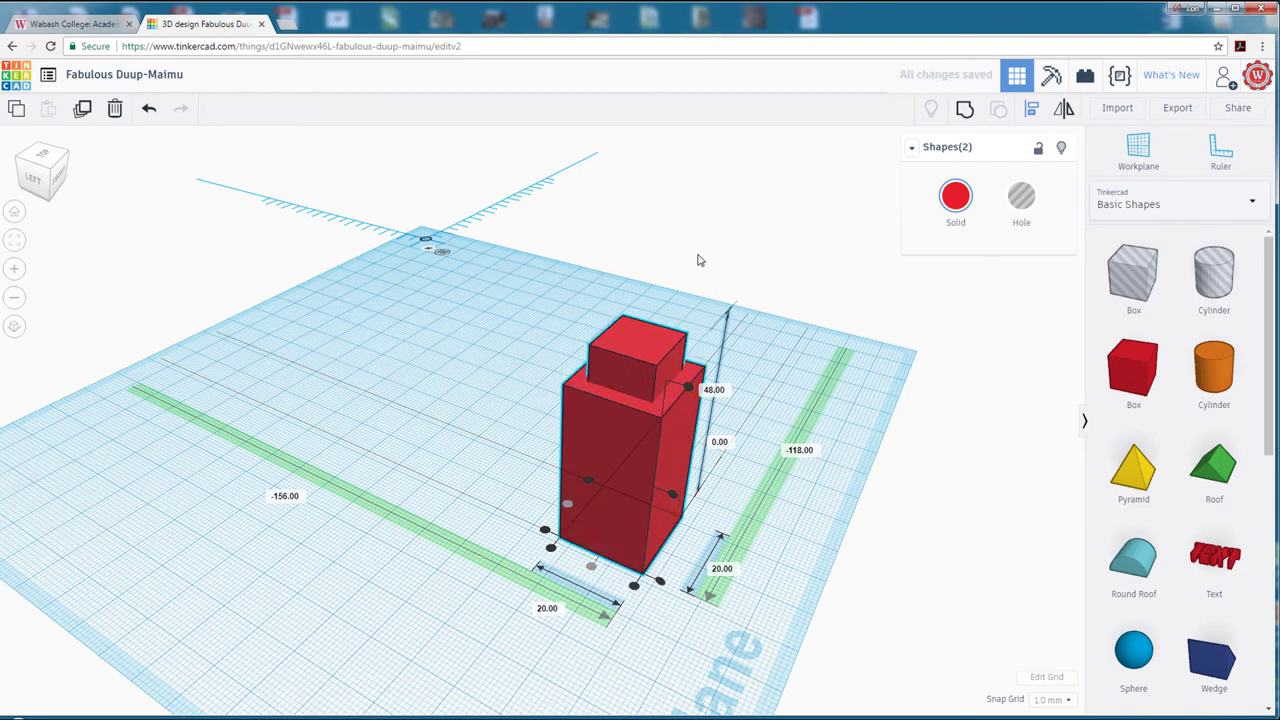
pyautogui.moveTo(697, 257); pyautogui.dragTo(714, 369, button='right')
pyautogui.click(713, 372)
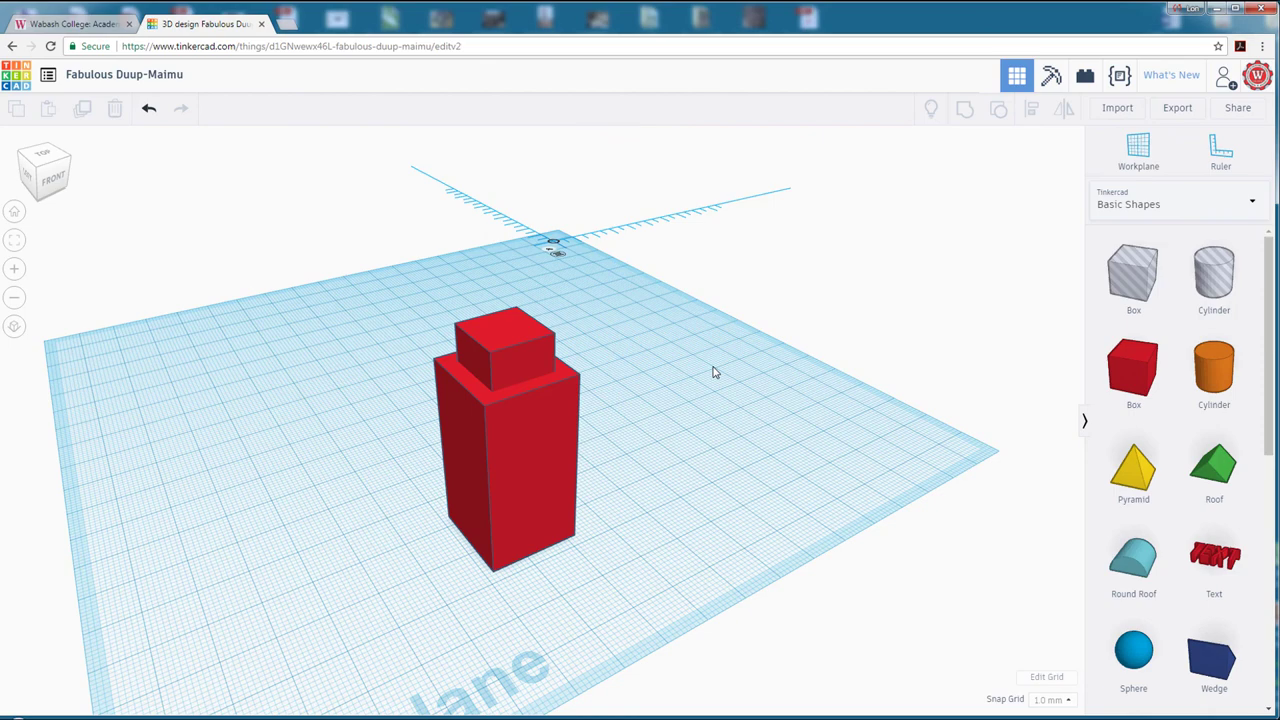
pyautogui.moveTo(706, 374); pyautogui.dragTo(840, 395, button='middle')
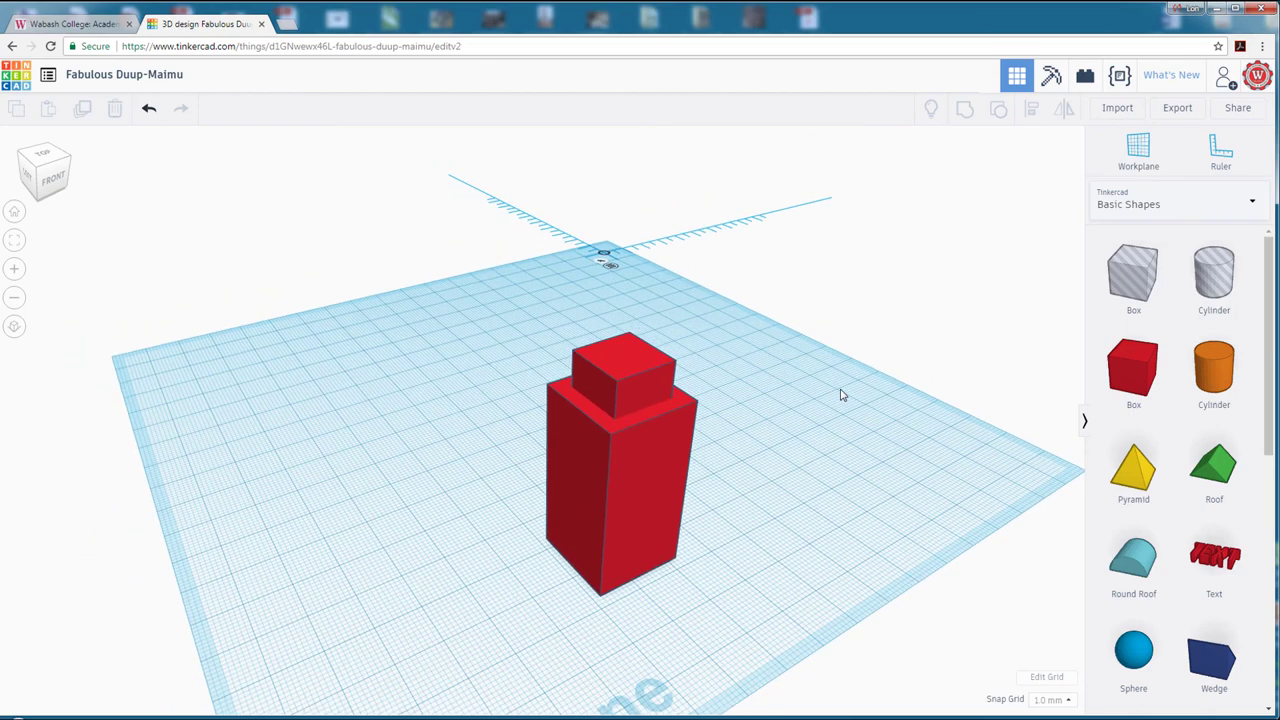
pyautogui.click(623, 372)
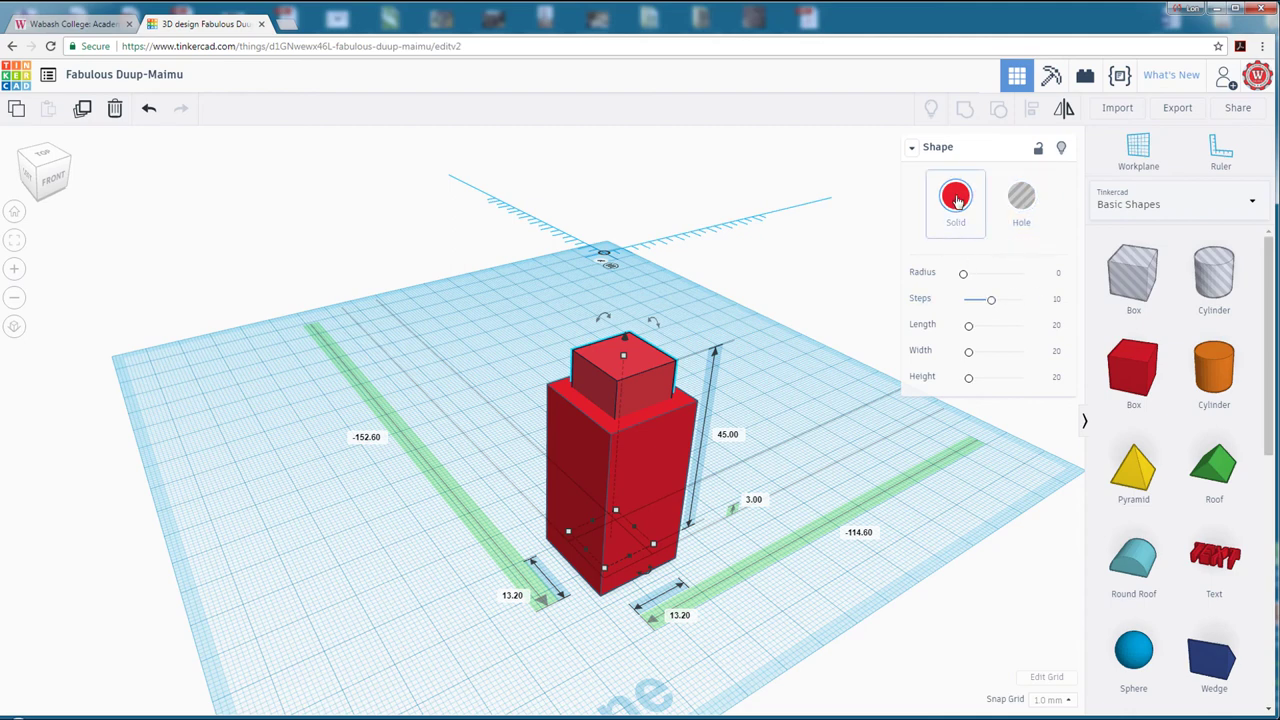
# Turn the slim top box into a hole.
pyautogui.click(1023, 201)
pyautogui.click(866, 251)
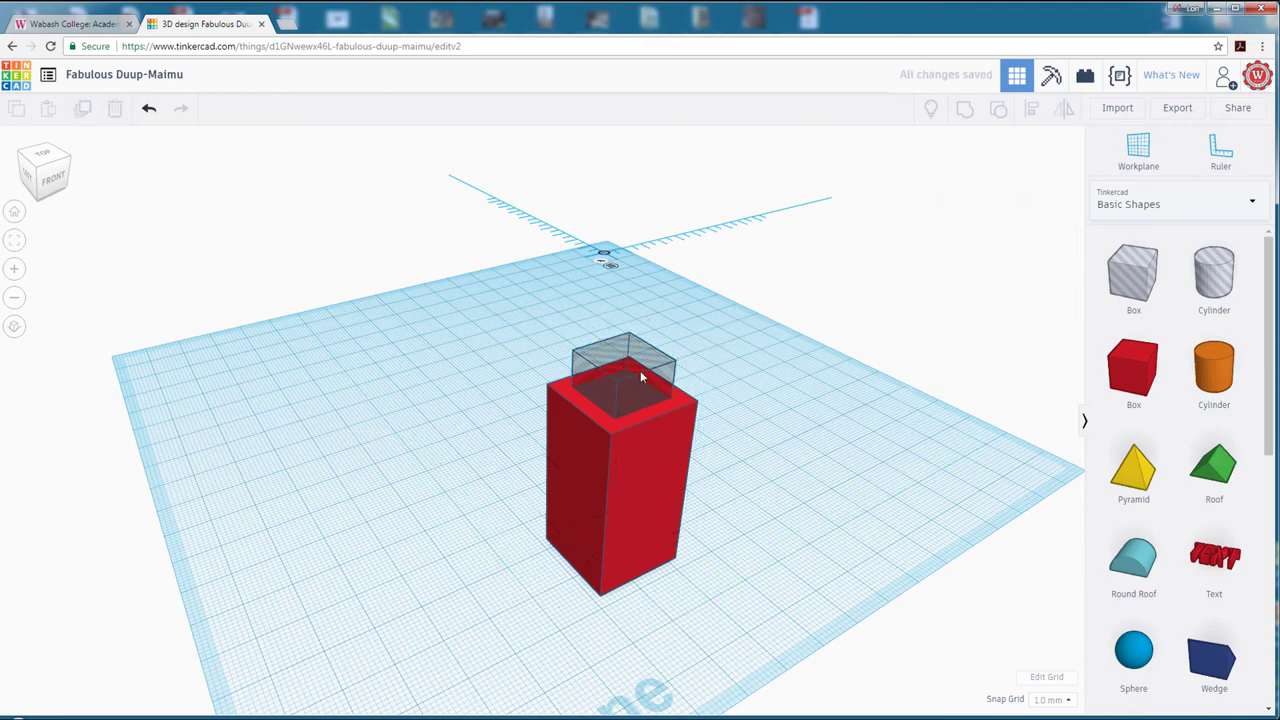
pyautogui.click(653, 372)
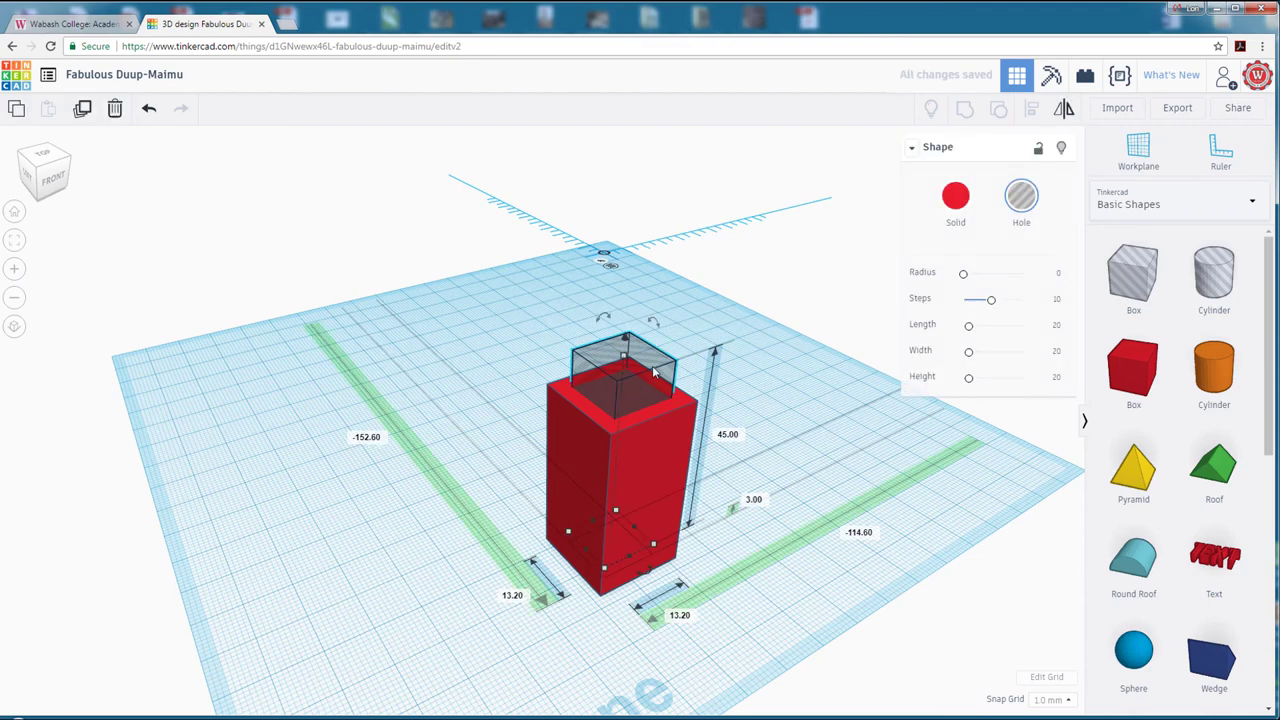
pyautogui.click(790, 273)
pyautogui.moveTo(783, 271); pyautogui.dragTo(741, 260, button='right')
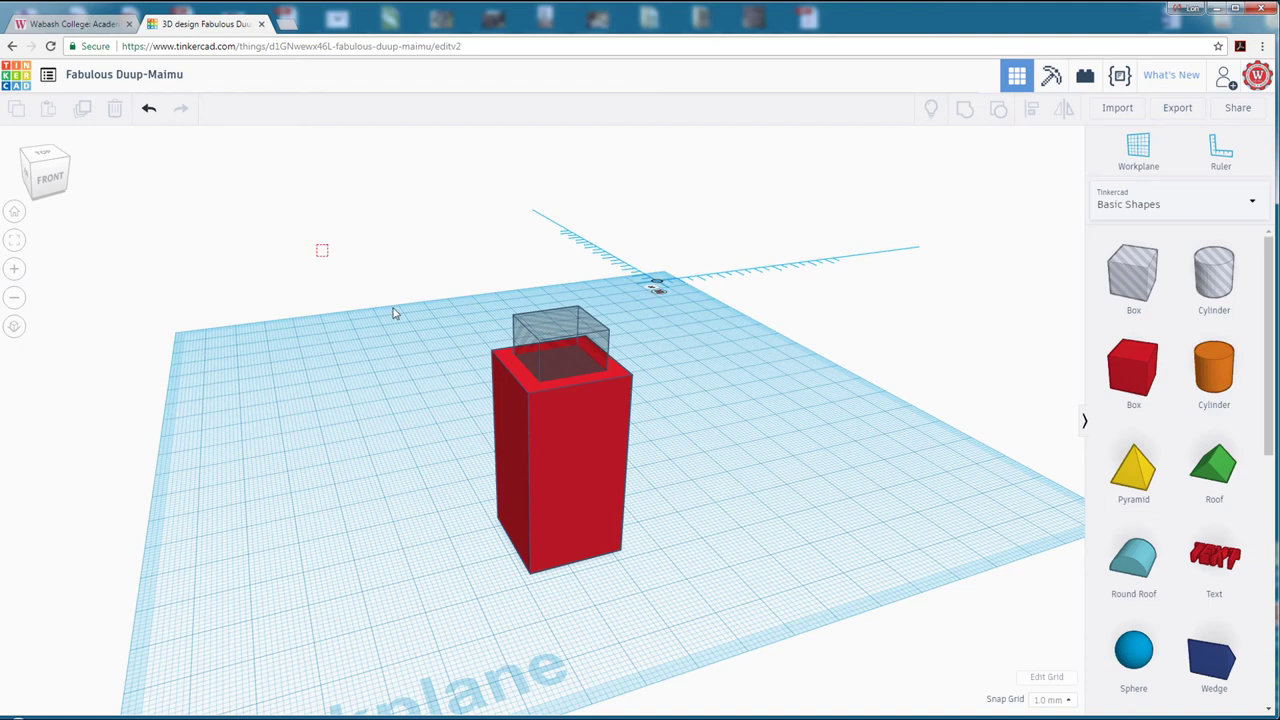
# Group the hole with the red box into a hollow tube and inspect its open top.
pyautogui.moveTo(318, 246); pyautogui.dragTo(902, 679)
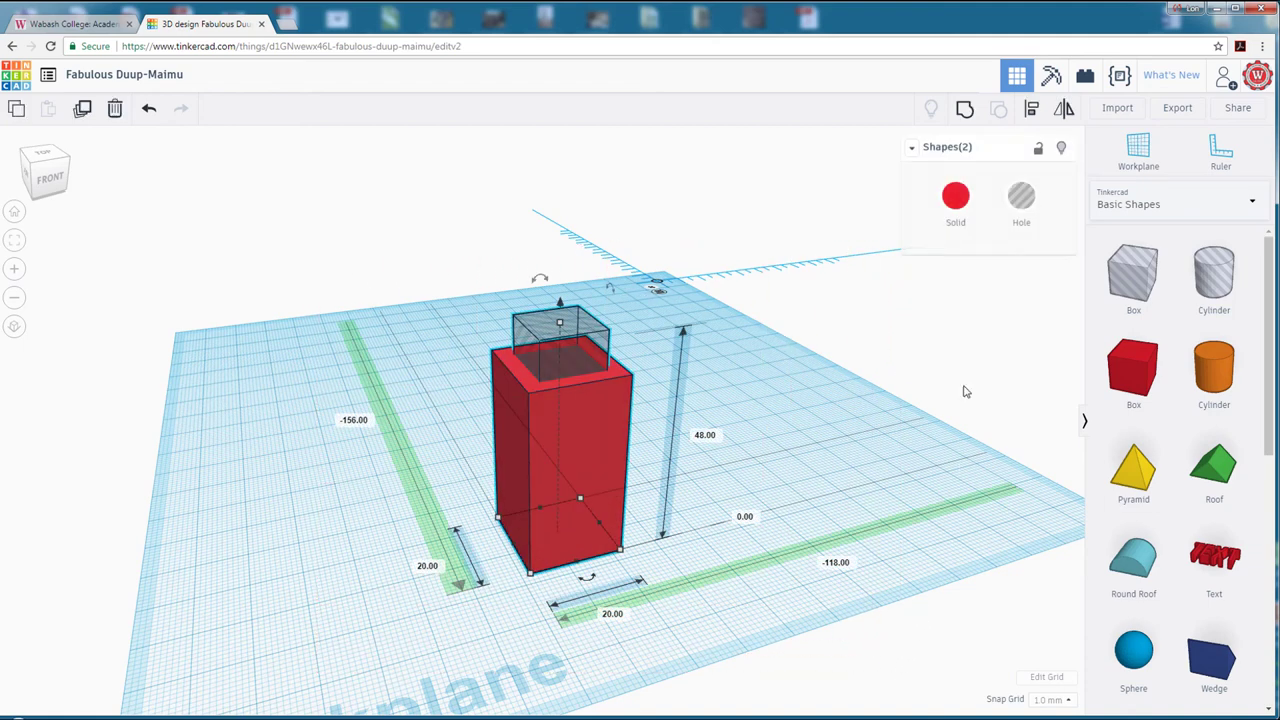
pyautogui.click(966, 111)
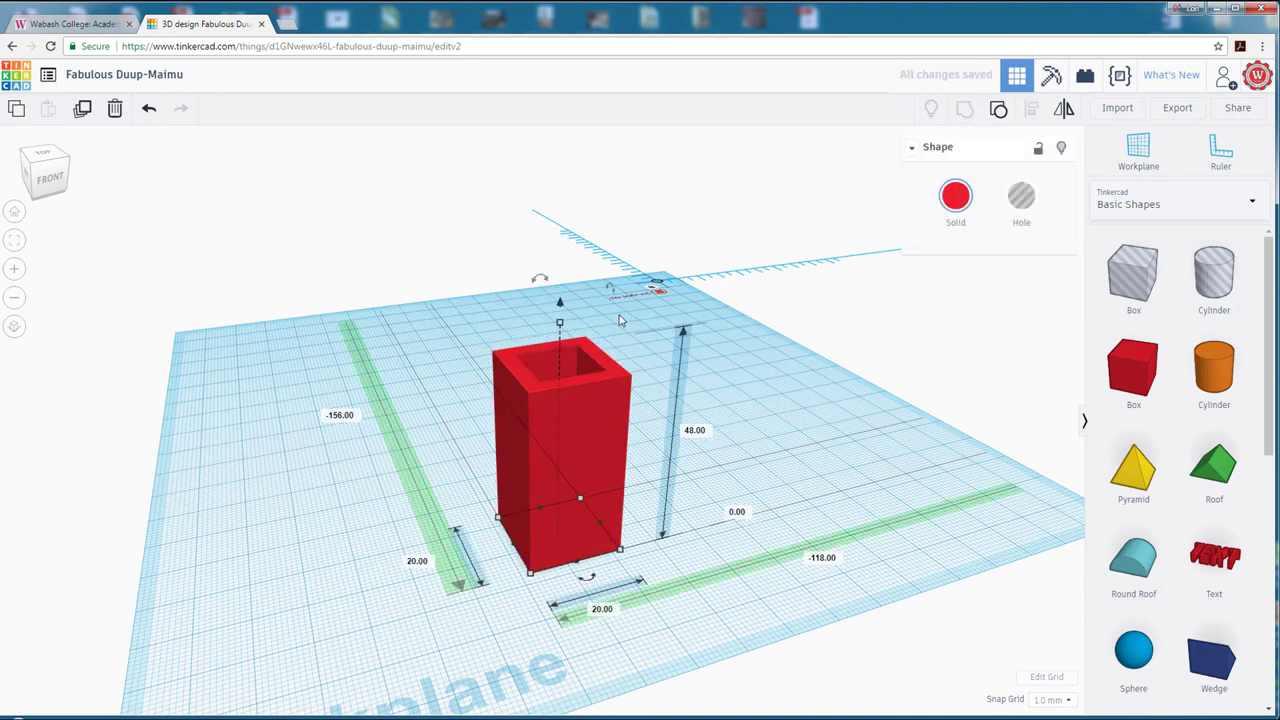
pyautogui.click(714, 177)
pyautogui.moveTo(714, 177); pyautogui.dragTo(758, 147, button='right')
pyautogui.scroll(-3, 757, 252)
pyautogui.moveTo(736, 161); pyautogui.dragTo(542, 460, button='right')
pyautogui.click(570, 440)
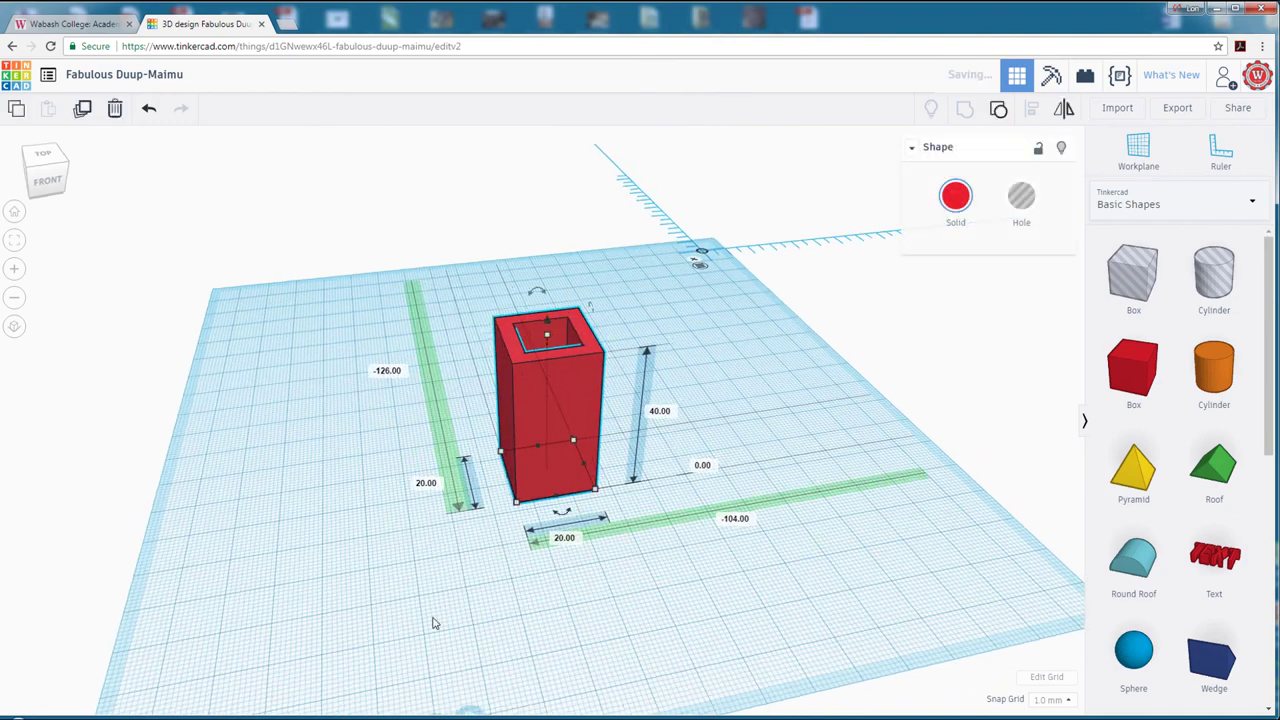
pyautogui.click(463, 557)
pyautogui.moveTo(463, 557); pyautogui.dragTo(502, 572, button='right')
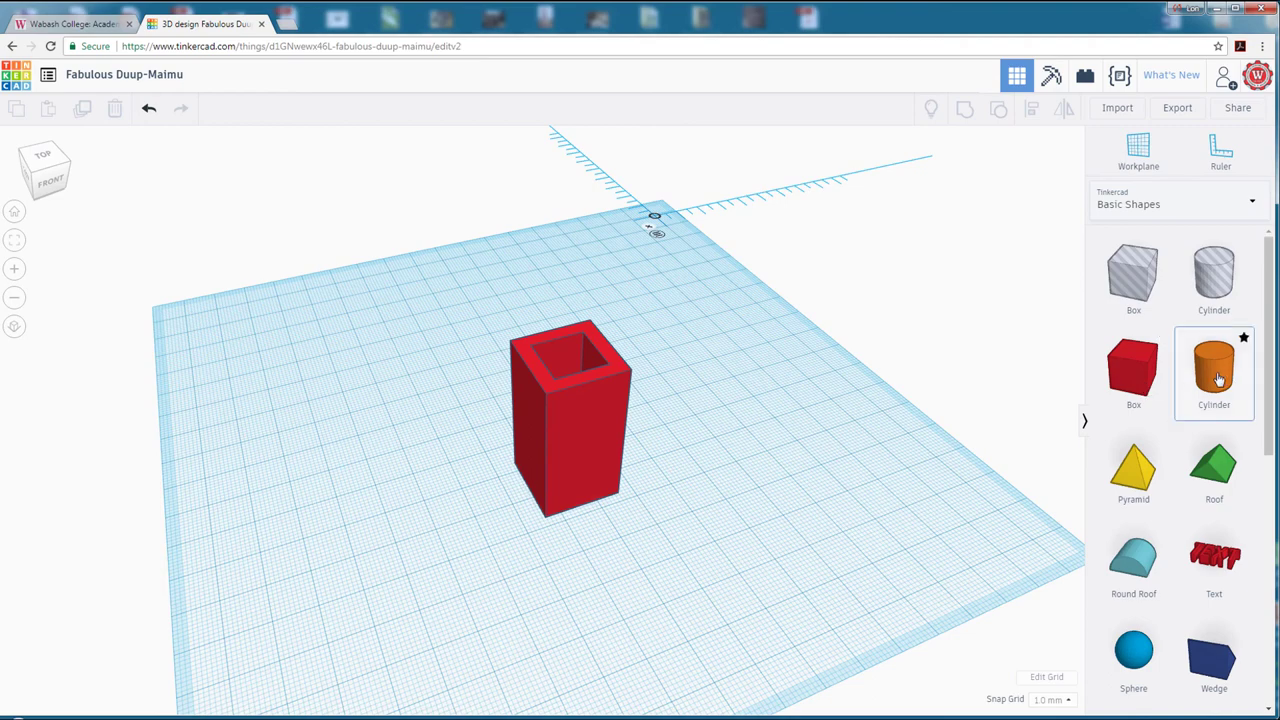
# Place an orange cylinder on the workplane and set its height to 3 mm.
pyautogui.moveTo(1218, 378); pyautogui.dragTo(705, 496)
pyautogui.scroll(5, 640, 500)
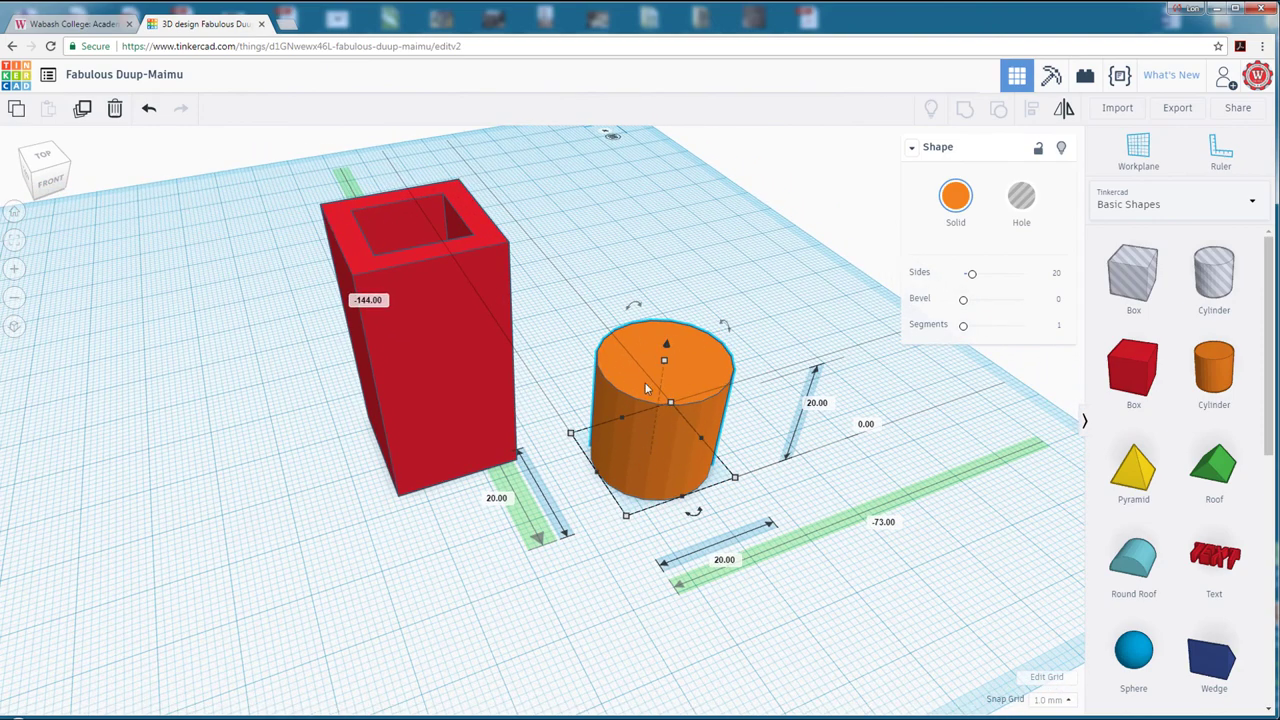
pyautogui.click(820, 405)
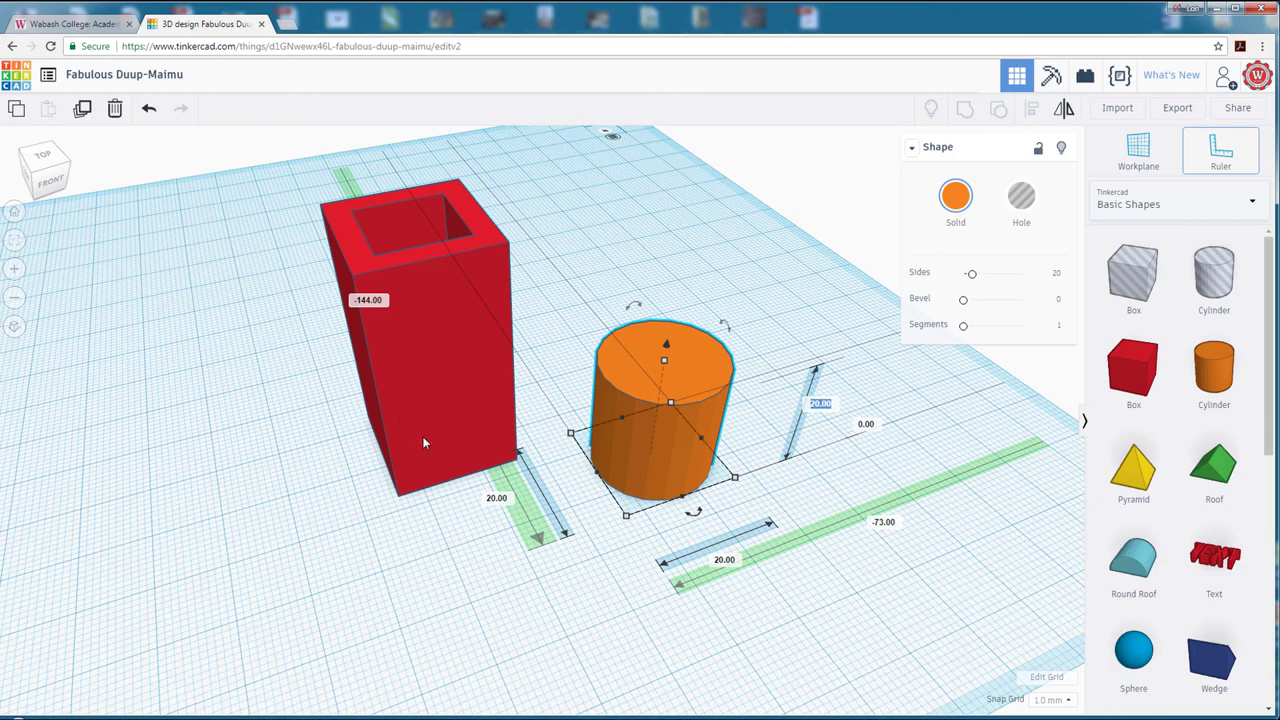
pyautogui.write('3')
pyautogui.press('Return')
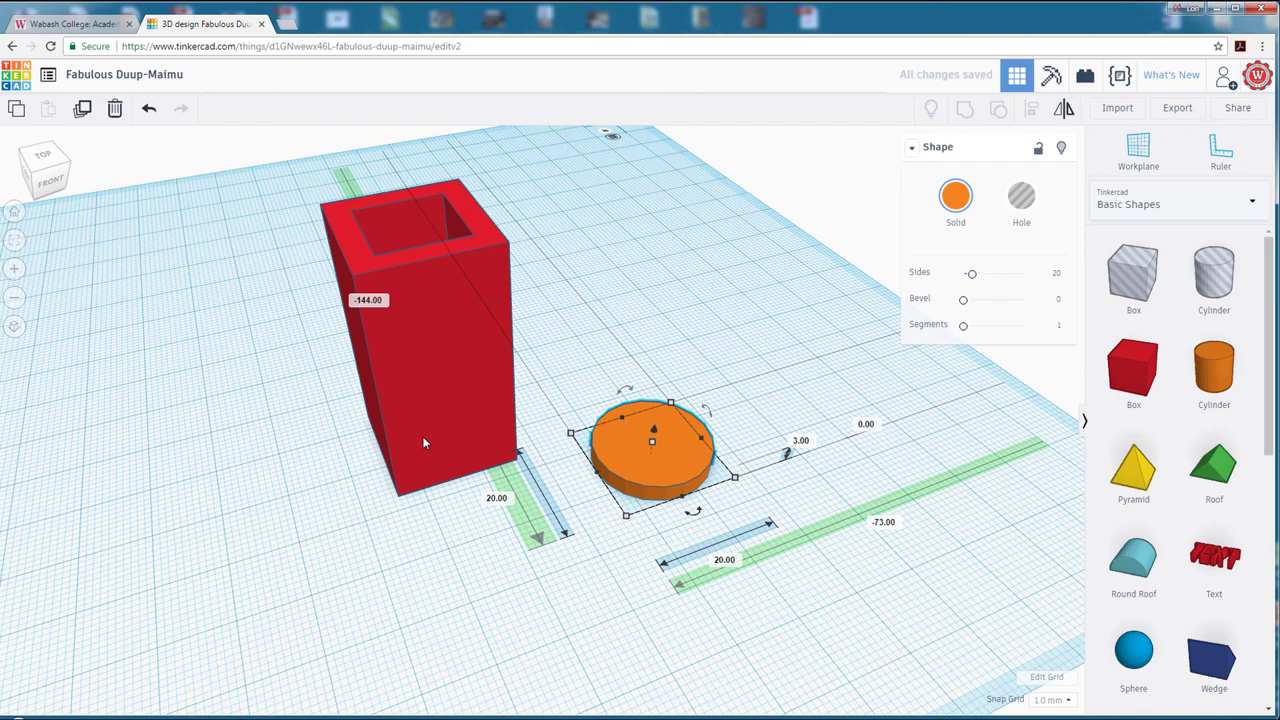
pyautogui.scroll(3, 586, 514)
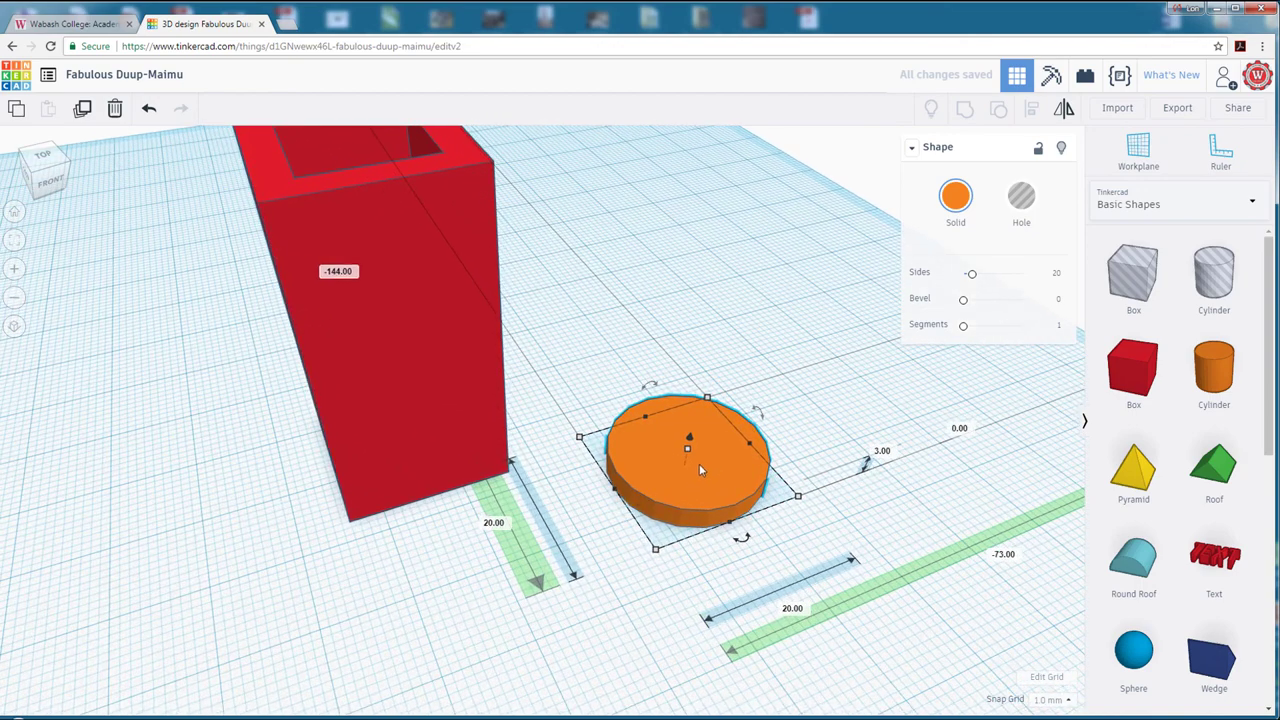
pyautogui.moveTo(692, 454); pyautogui.dragTo(603, 452, button='middle')
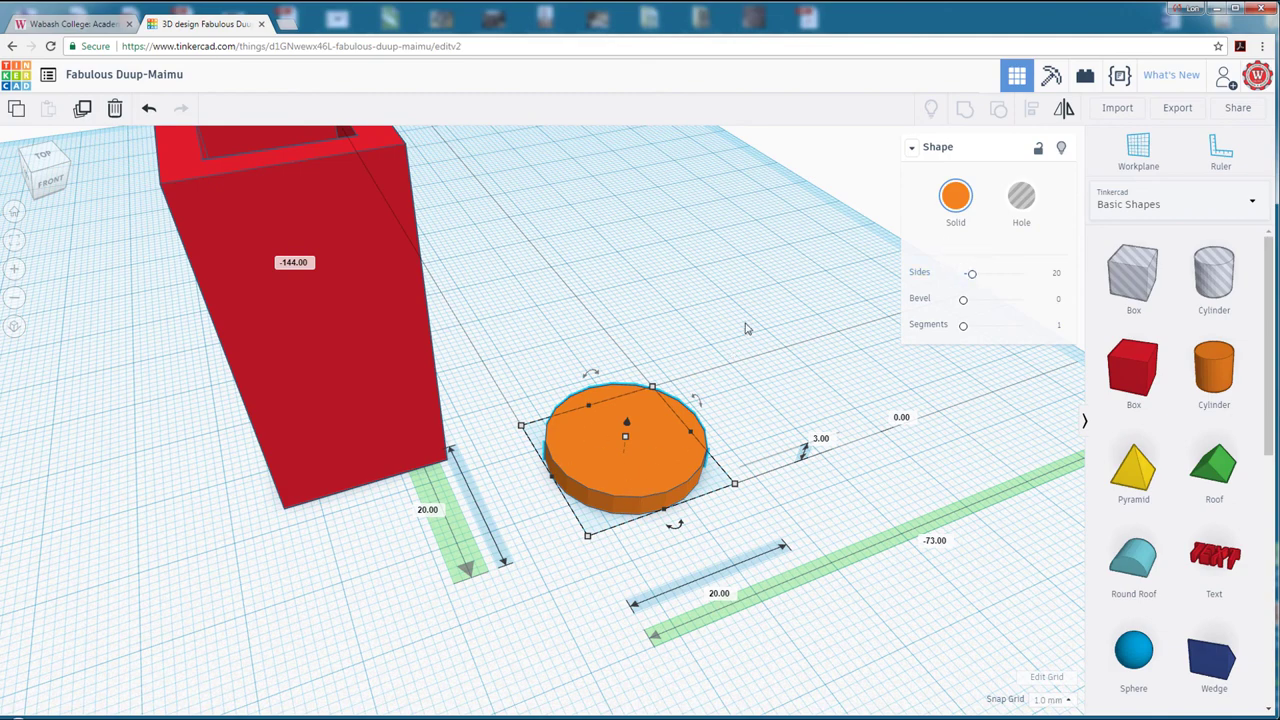
pyautogui.moveTo(746, 329); pyautogui.dragTo(724, 420, button='right')
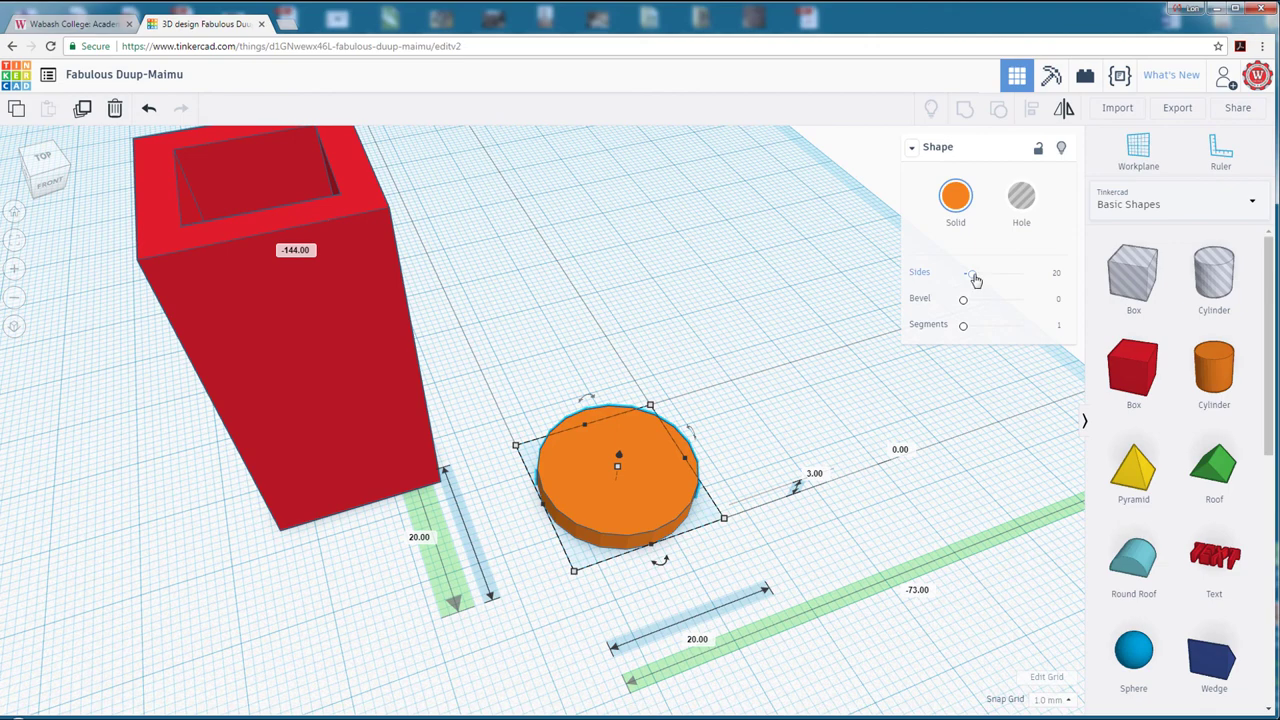
# Give the orange disc 64 sides for a smooth edge.
pyautogui.moveTo(975, 280); pyautogui.dragTo(945, 280)
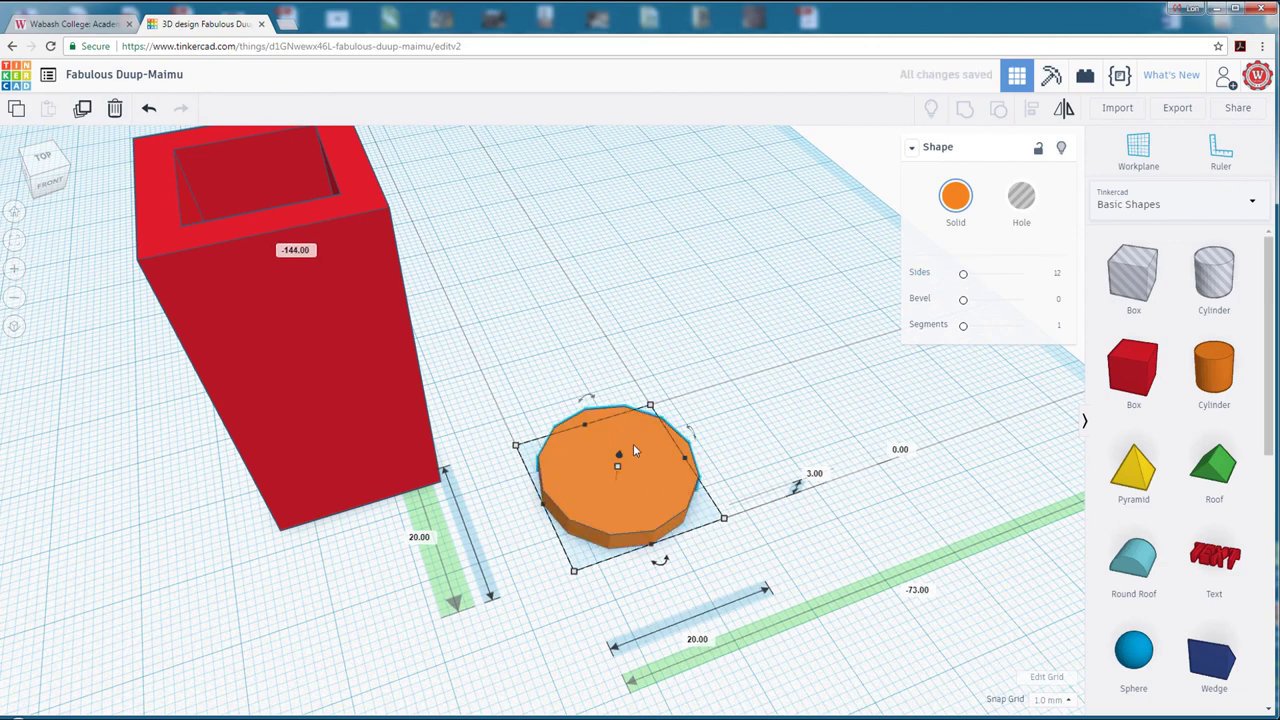
pyautogui.moveTo(965, 278); pyautogui.dragTo(1062, 283)
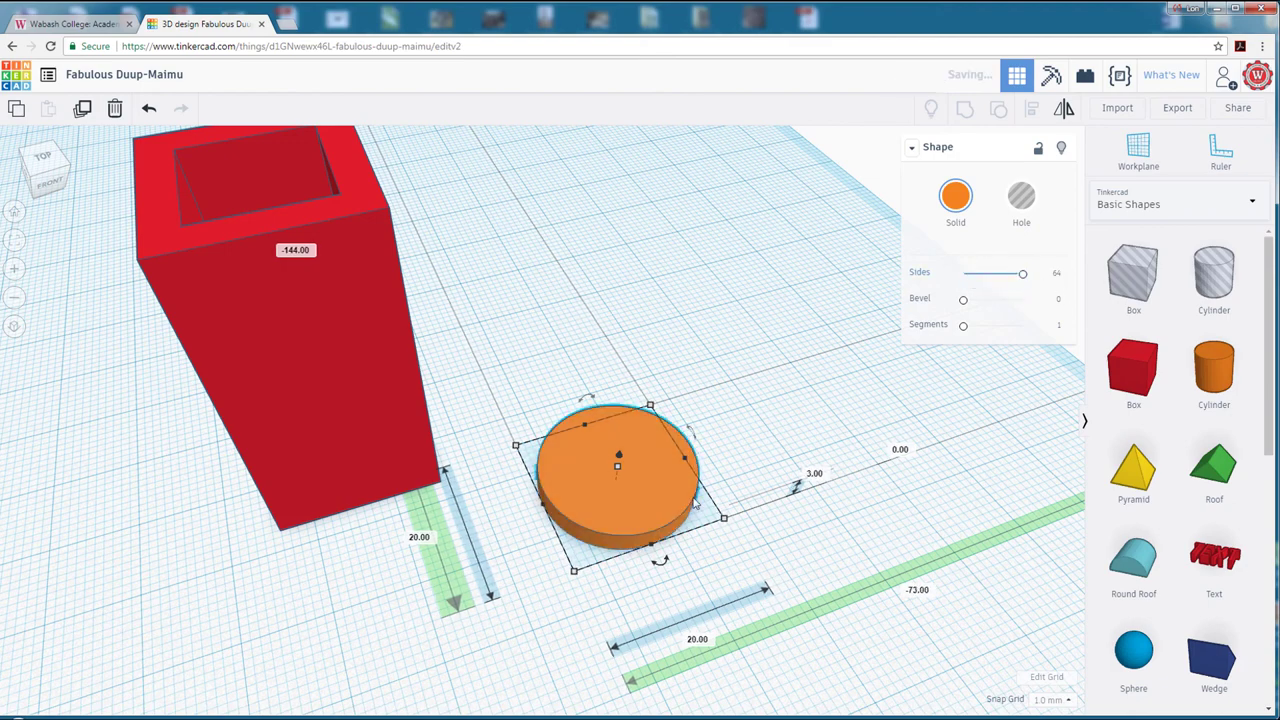
pyautogui.click(42, 156)
pyautogui.moveTo(687, 352); pyautogui.dragTo(755, 287, button='right')
pyautogui.scroll(-3, 755, 287)
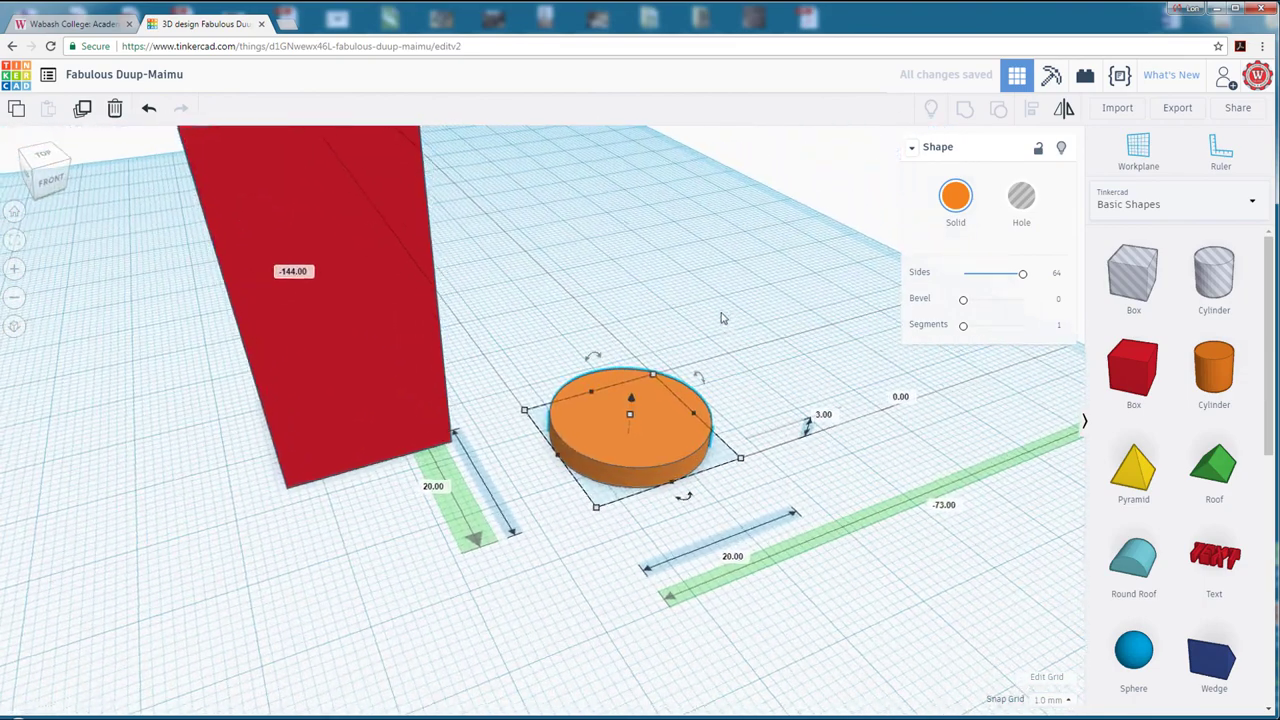
pyautogui.scroll(-5, 588, 418)
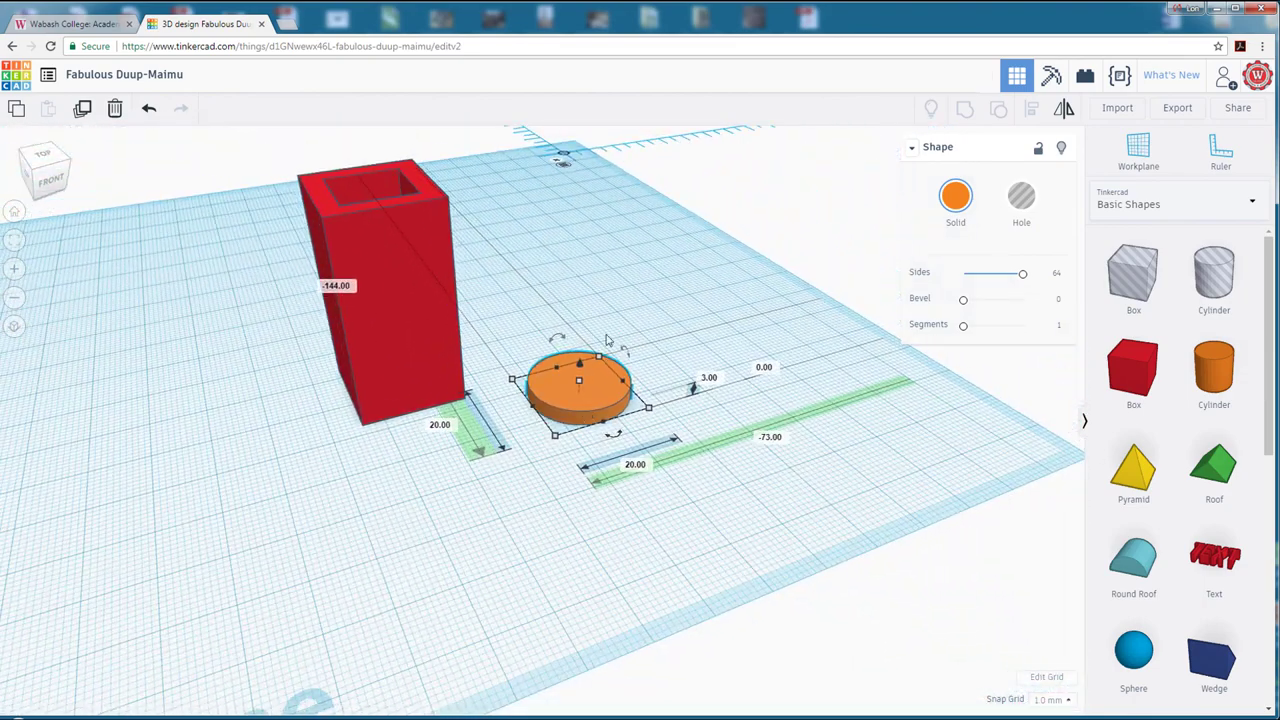
pyautogui.moveTo(607, 290); pyautogui.dragTo(612, 328, button='right')
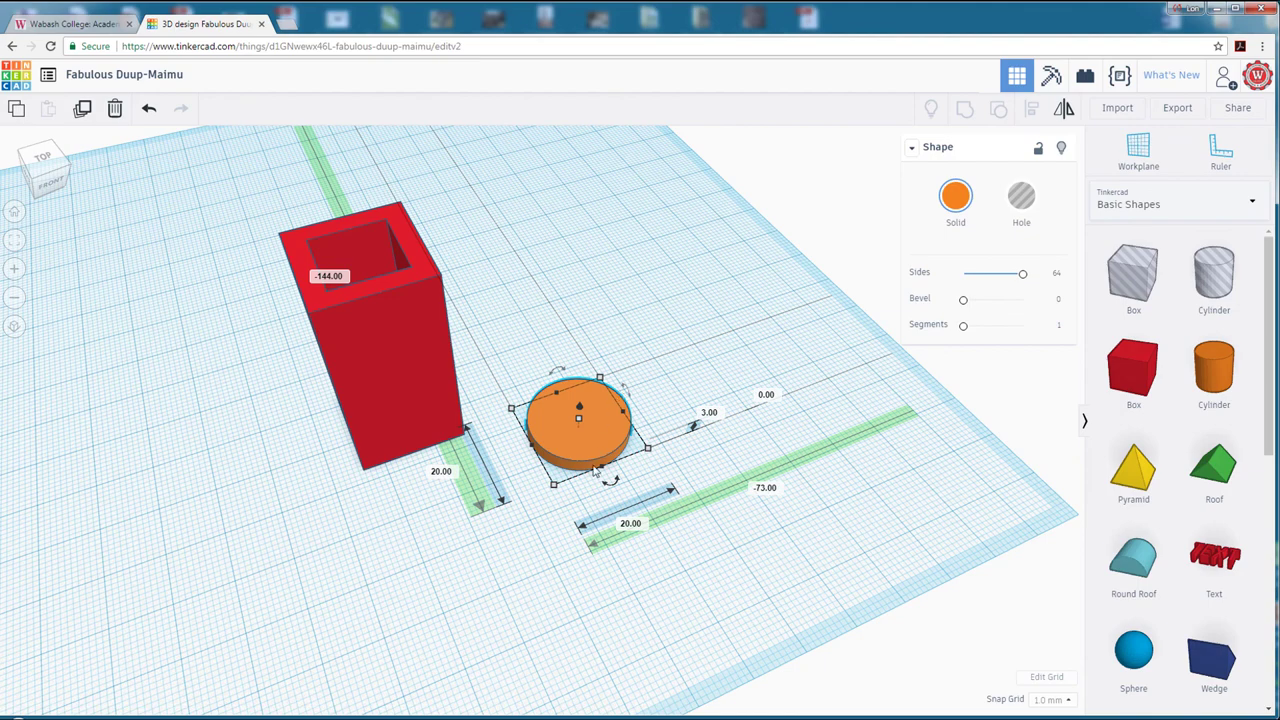
# Resize the disc to 70 × 70 and slide it under the red tube.
pyautogui.click(628, 526)
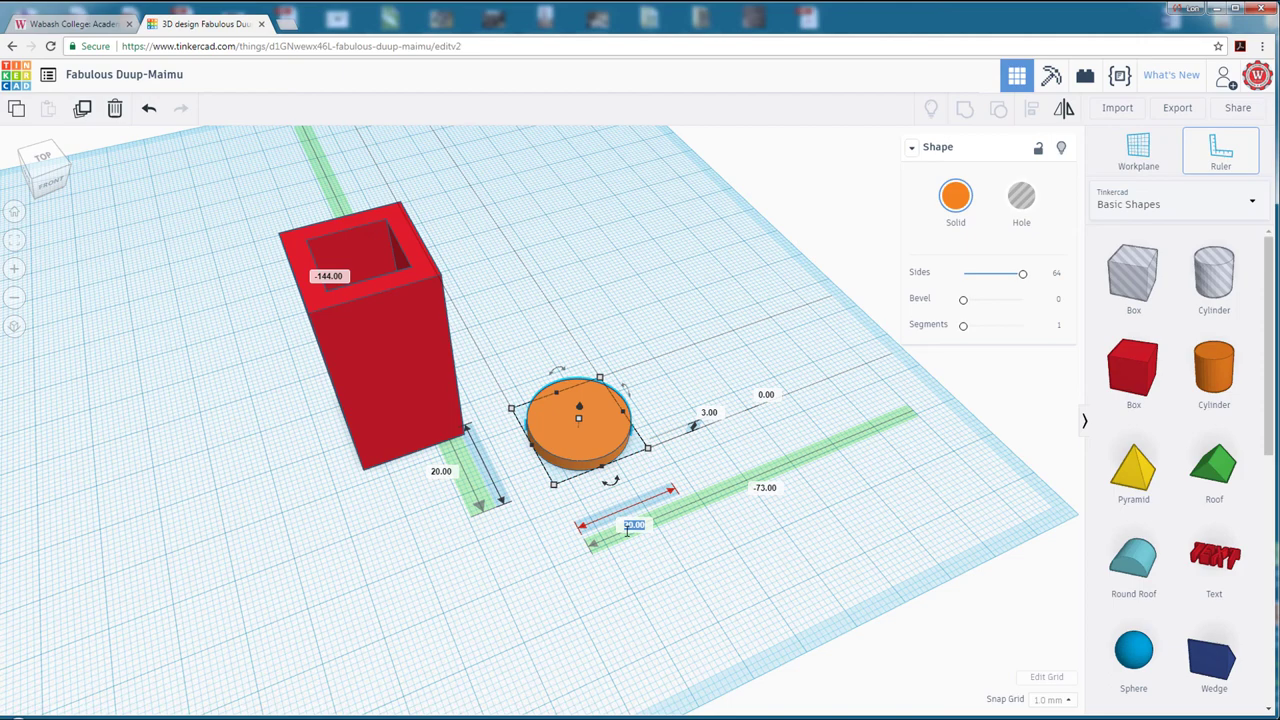
pyautogui.write('70')
pyautogui.press('Return')
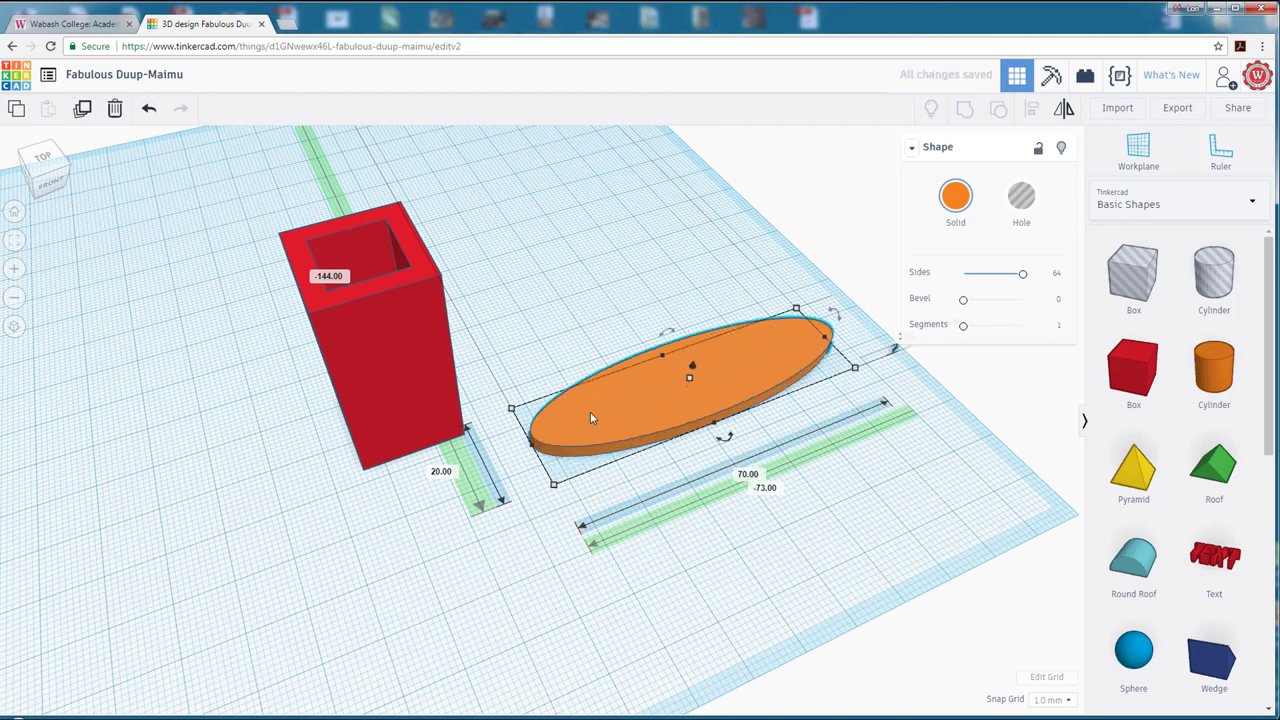
pyautogui.click(441, 471)
pyautogui.write('70')
pyautogui.press('Return')
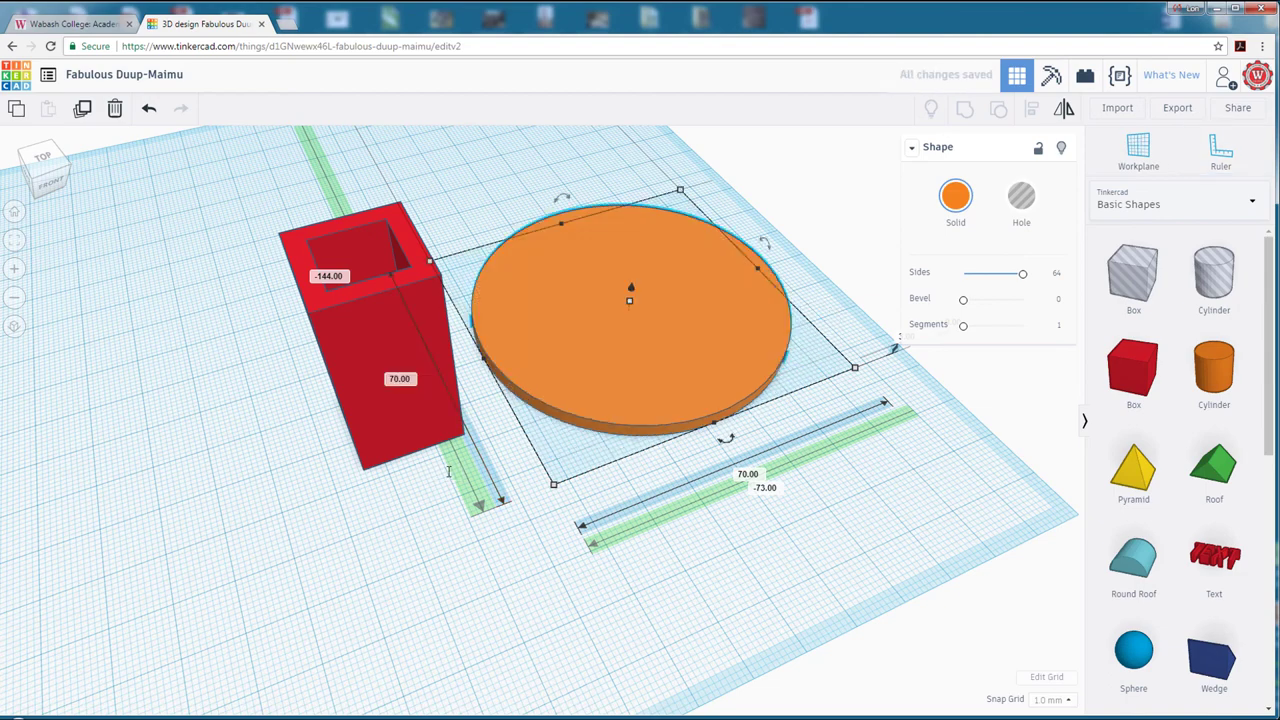
pyautogui.moveTo(637, 341); pyautogui.dragTo(424, 440)
pyautogui.moveTo(423, 433); pyautogui.dragTo(648, 325, button='right')
# Centre the hollow red tube on the 70 × 70 orange disc with Align, then reselect both shapes.
pyautogui.click(680, 286)
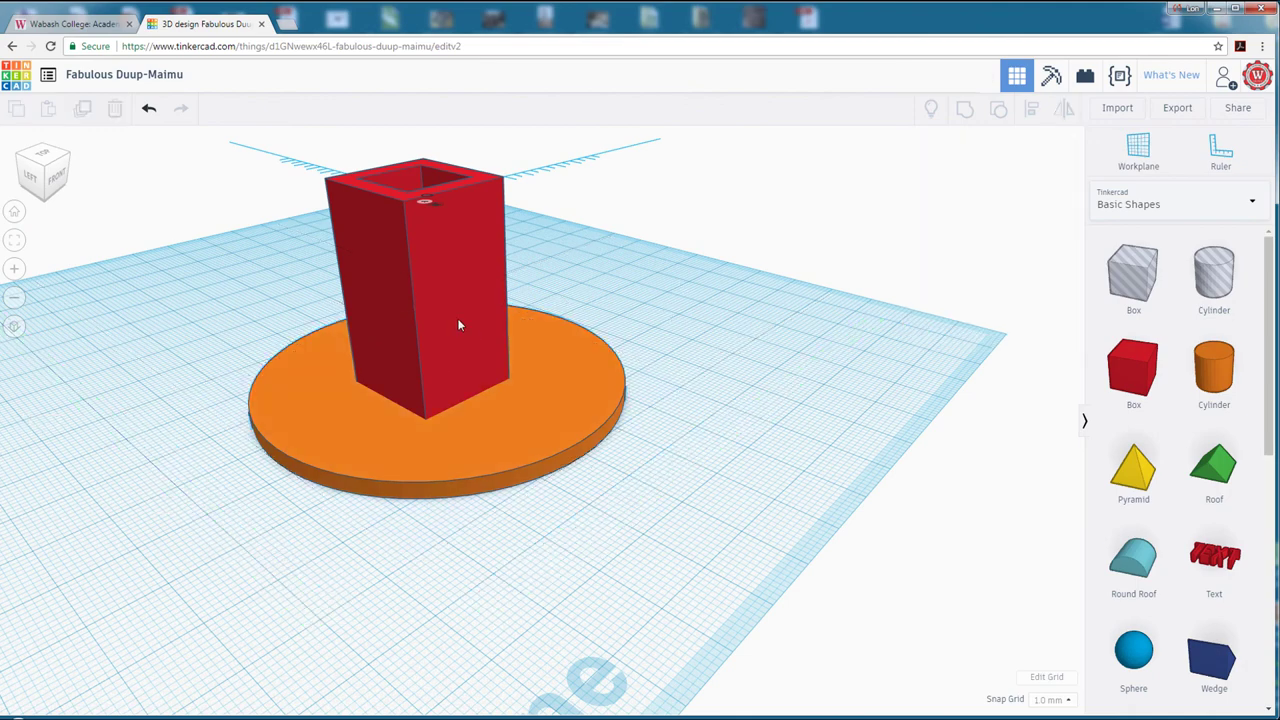
pyautogui.scroll(-3, 458, 315)
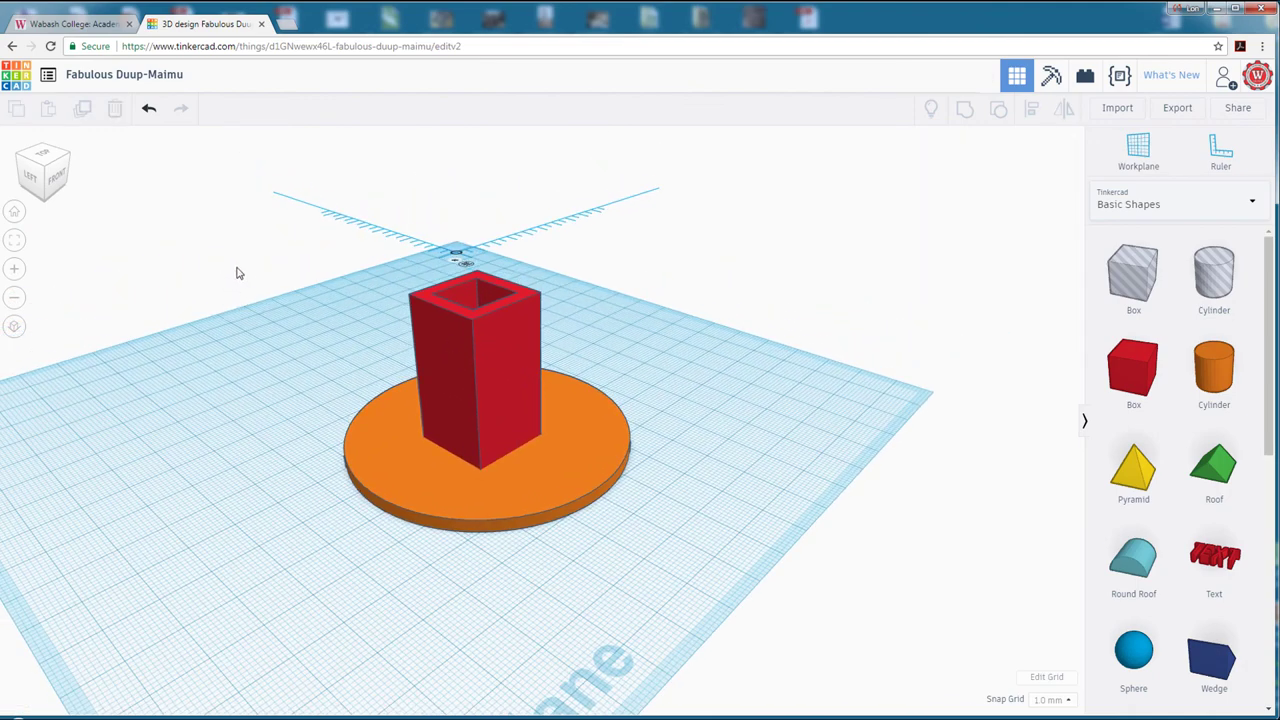
pyautogui.moveTo(216, 206); pyautogui.dragTo(807, 626)
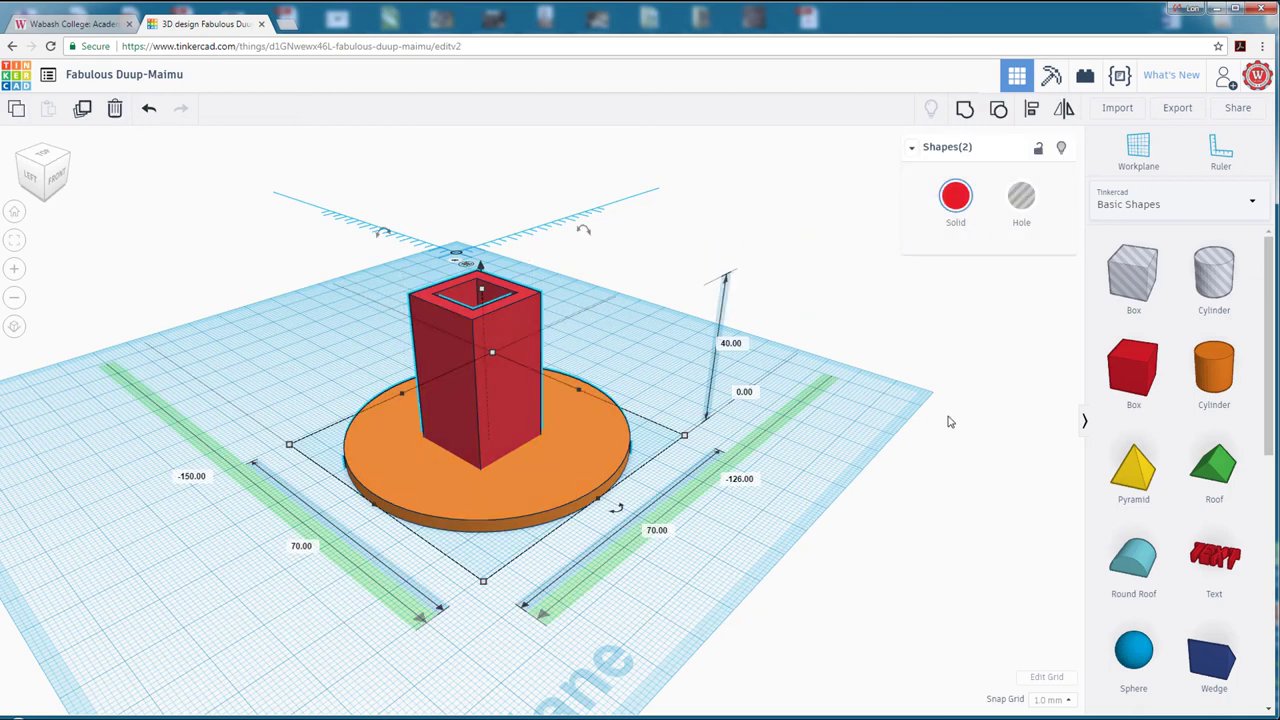
pyautogui.click(1033, 112)
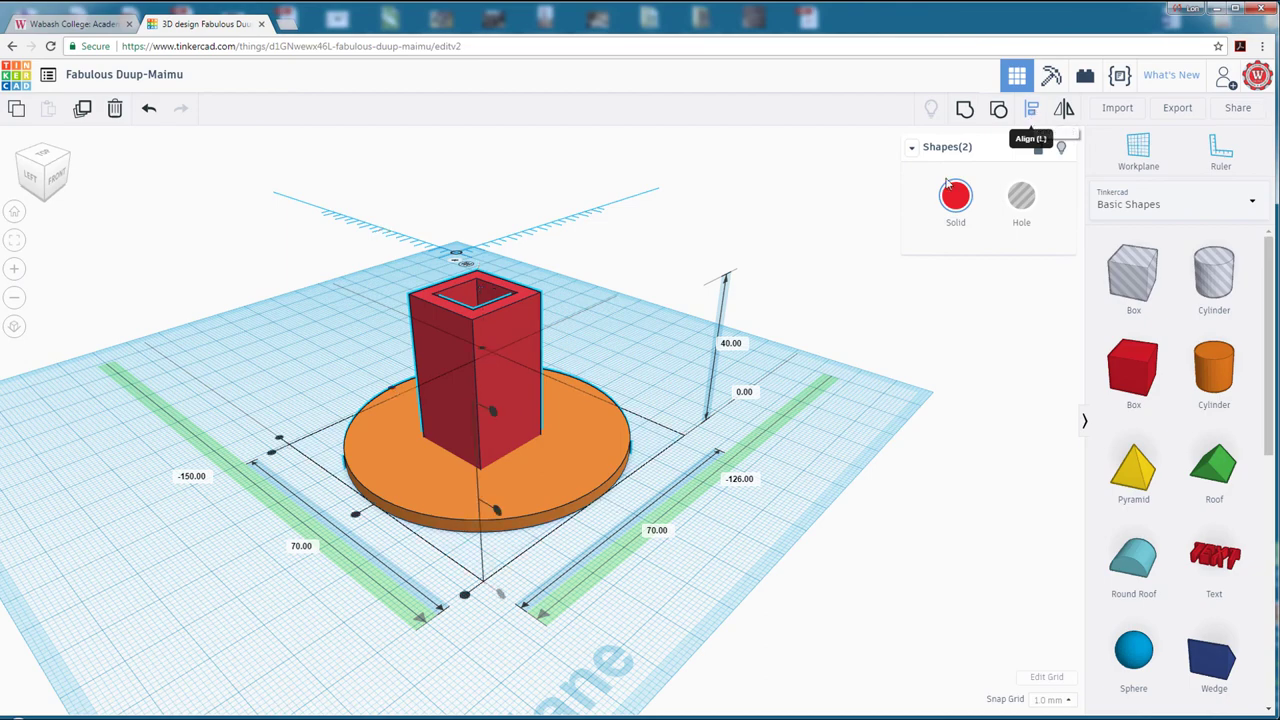
pyautogui.moveTo(335, 470); pyautogui.dragTo(441, 463, button='right')
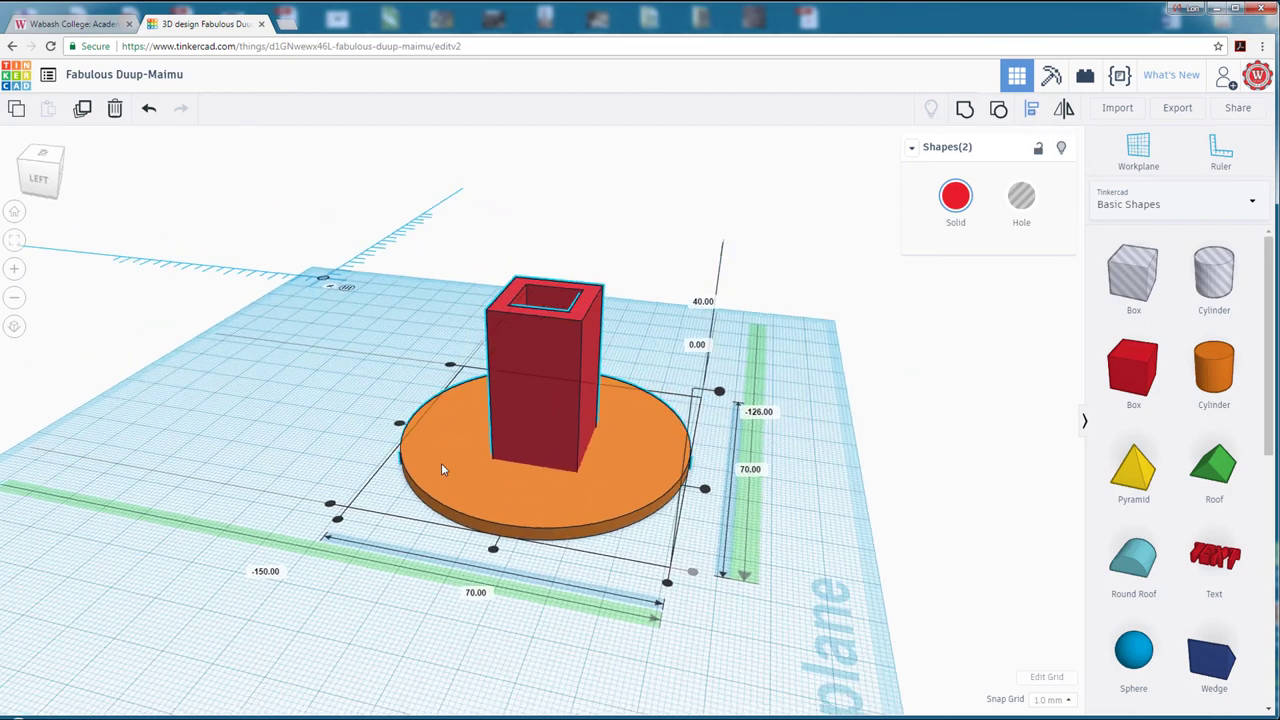
pyautogui.click(406, 429)
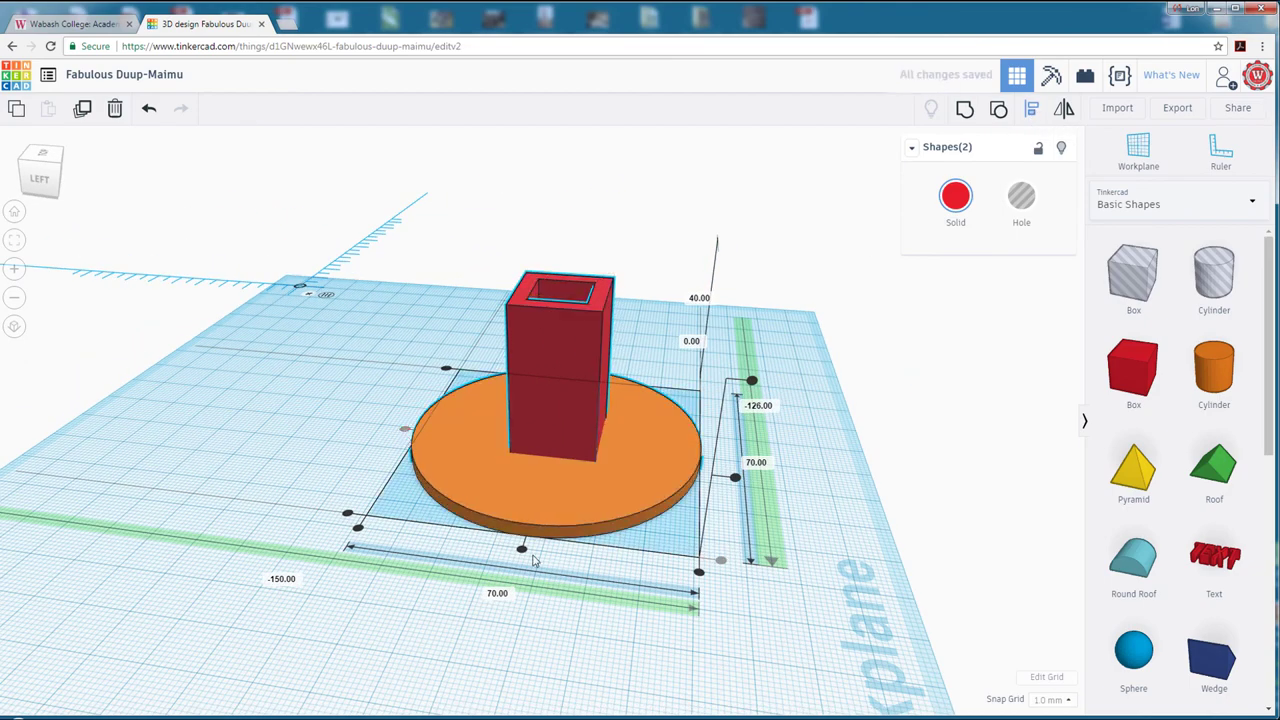
pyautogui.moveTo(955, 488); pyautogui.dragTo(820, 471, button='right')
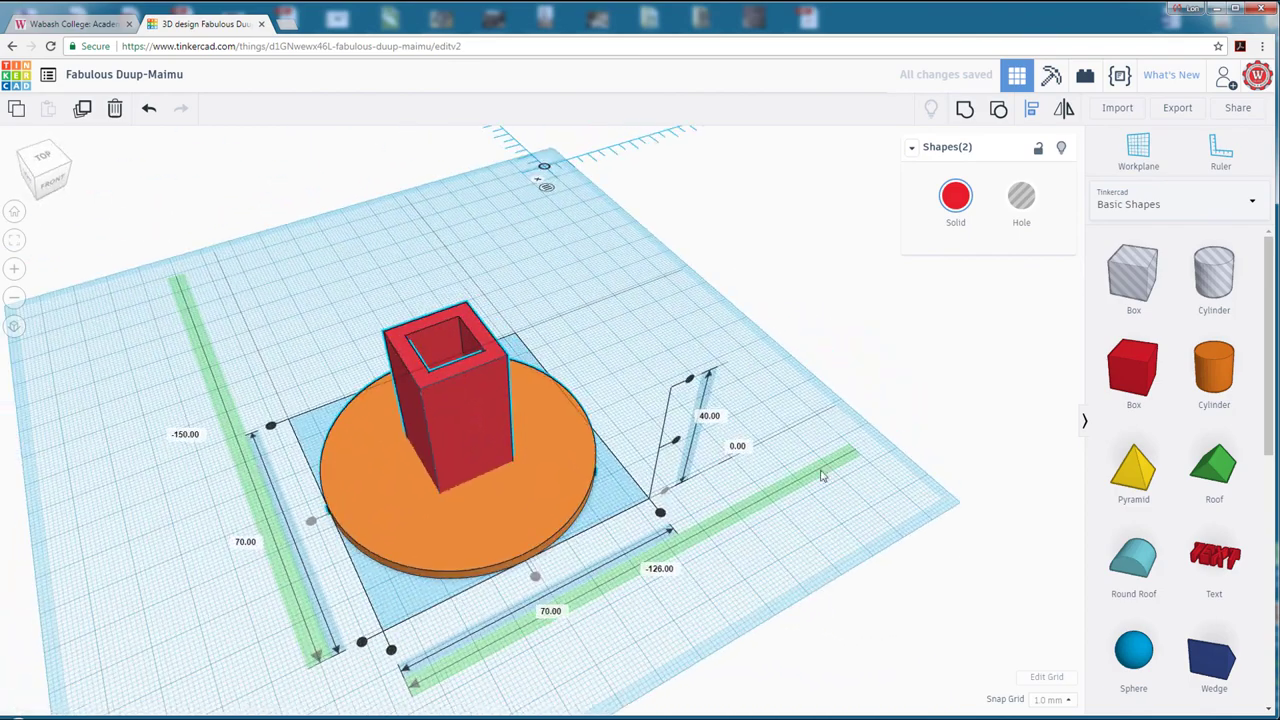
pyautogui.click(643, 306)
pyautogui.moveTo(643, 306); pyautogui.dragTo(528, 338, button='right')
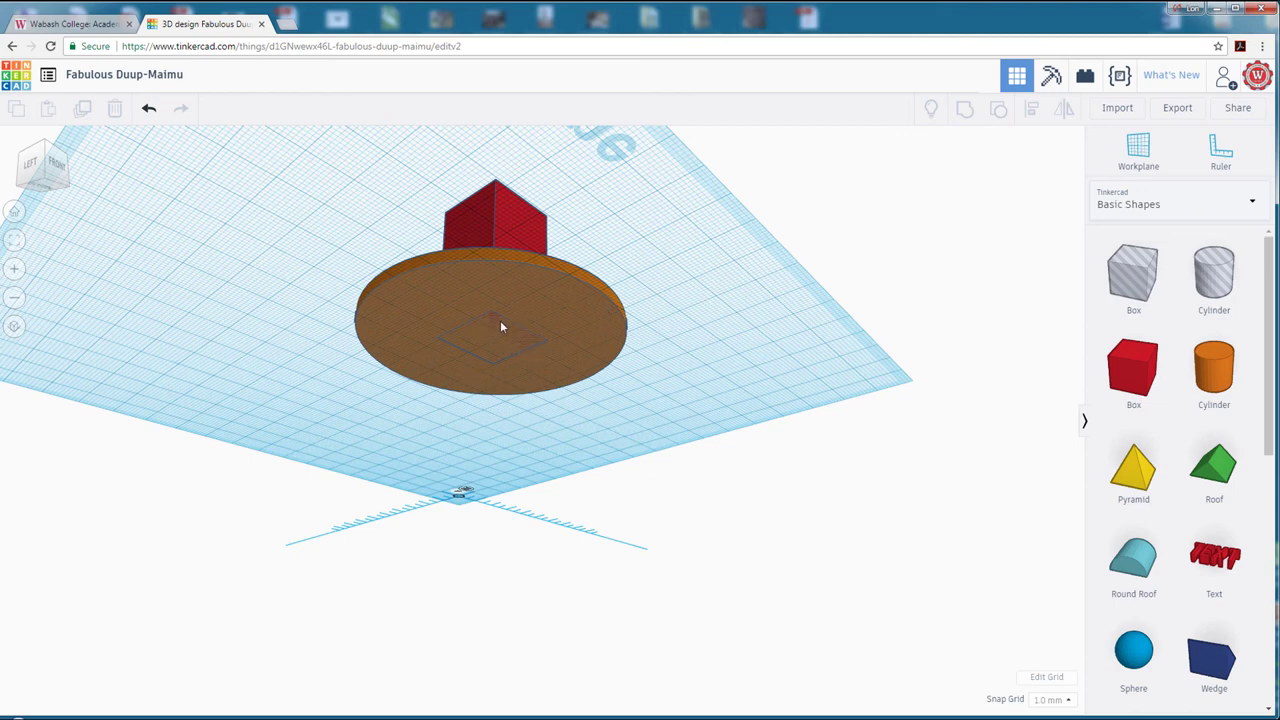
pyautogui.moveTo(714, 289); pyautogui.dragTo(431, 399, button='right')
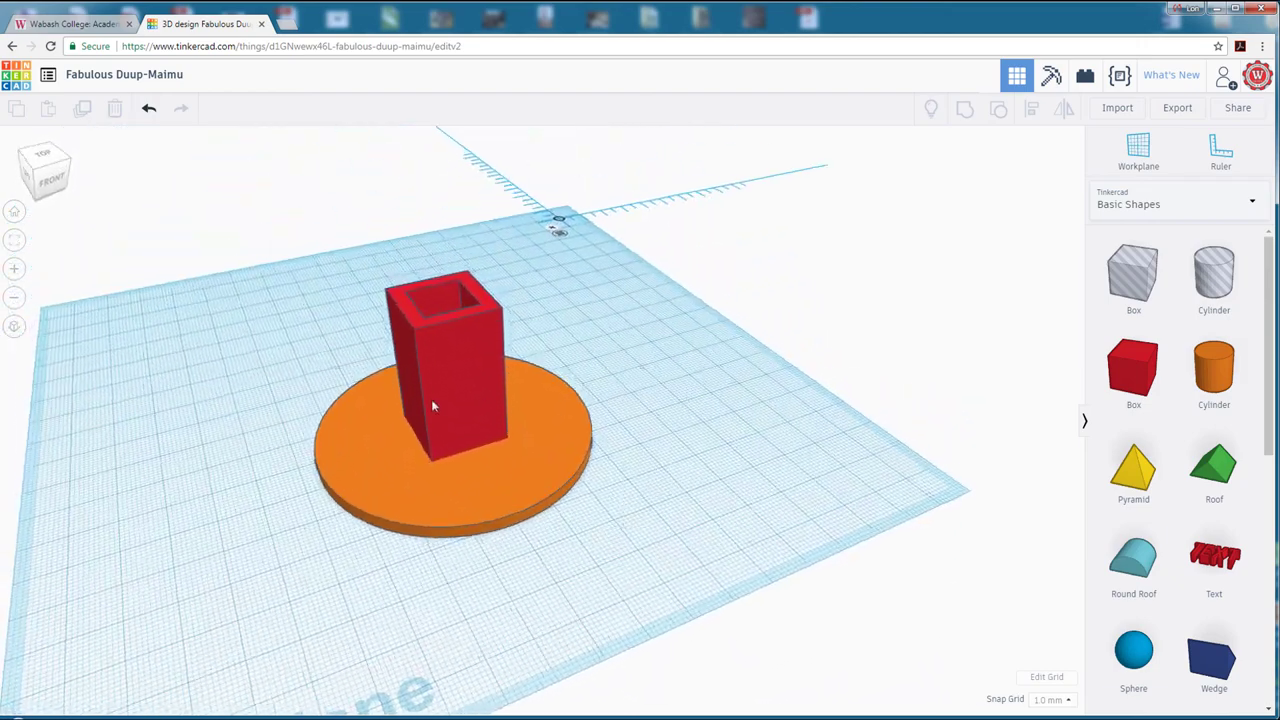
pyautogui.moveTo(201, 264); pyautogui.dragTo(710, 612)
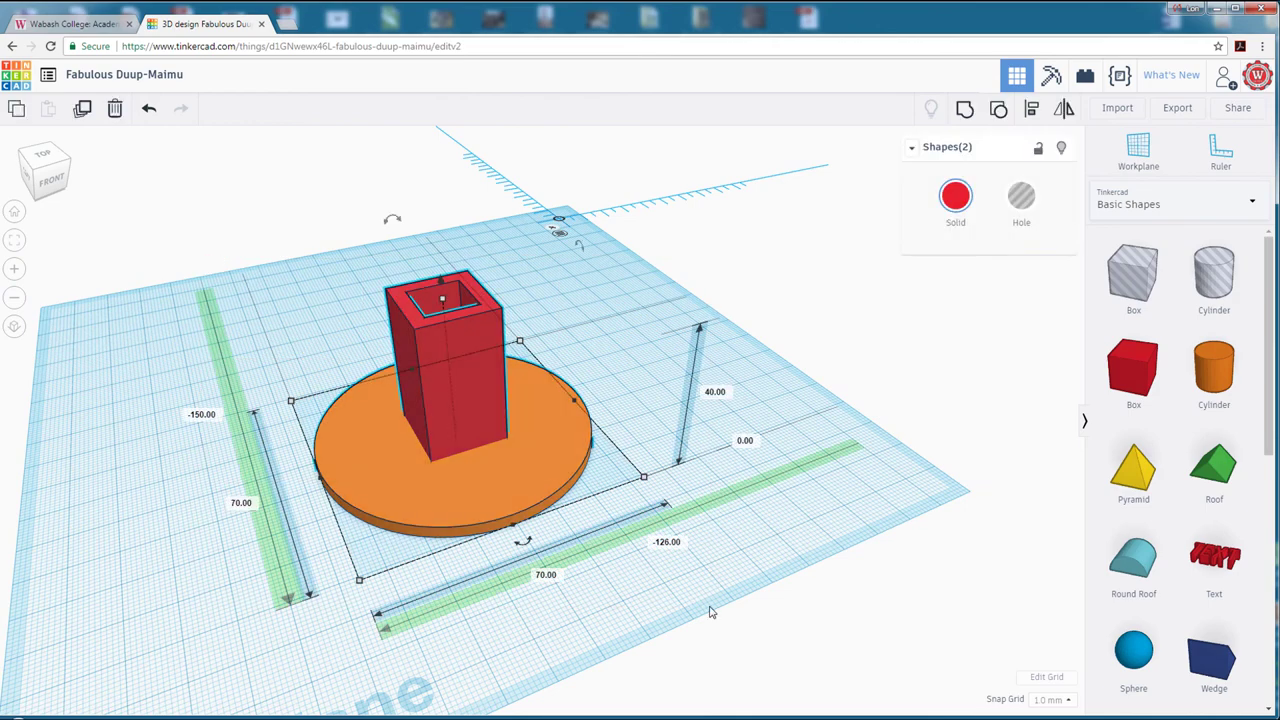
pyautogui.click(967, 116)
pyautogui.click(677, 277)
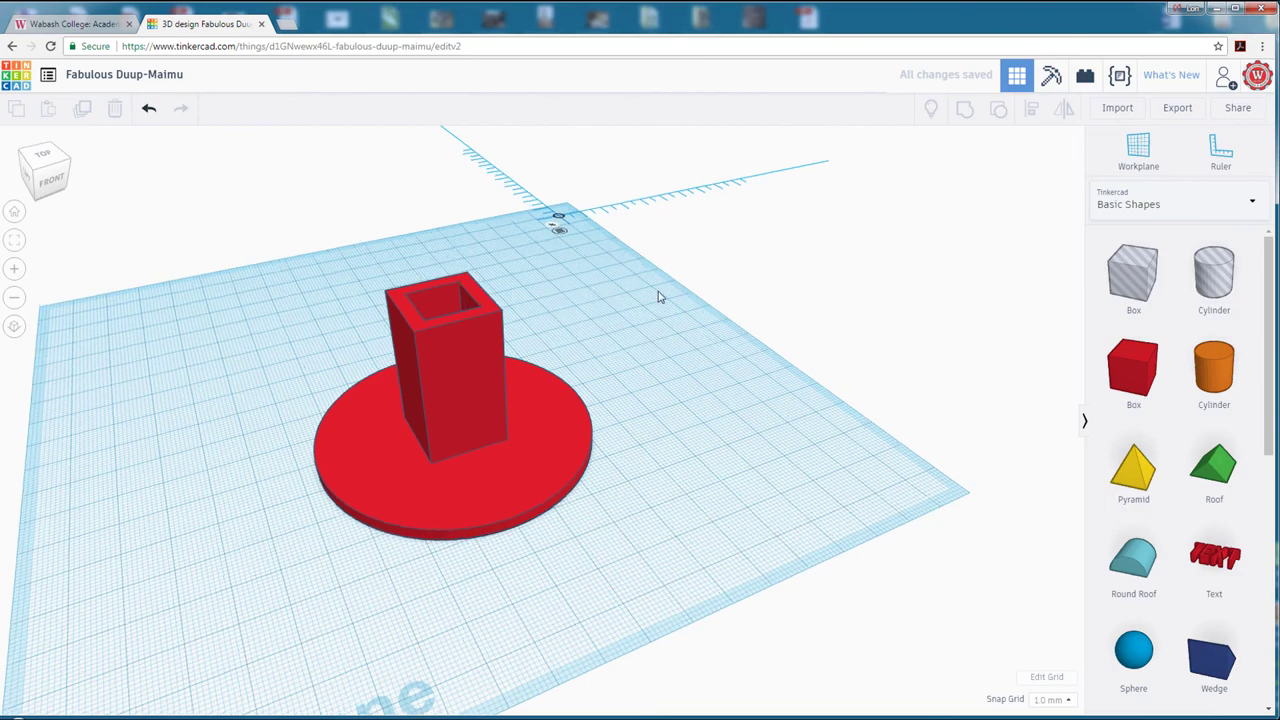
pyautogui.moveTo(657, 294); pyautogui.dragTo(508, 503, button='right')
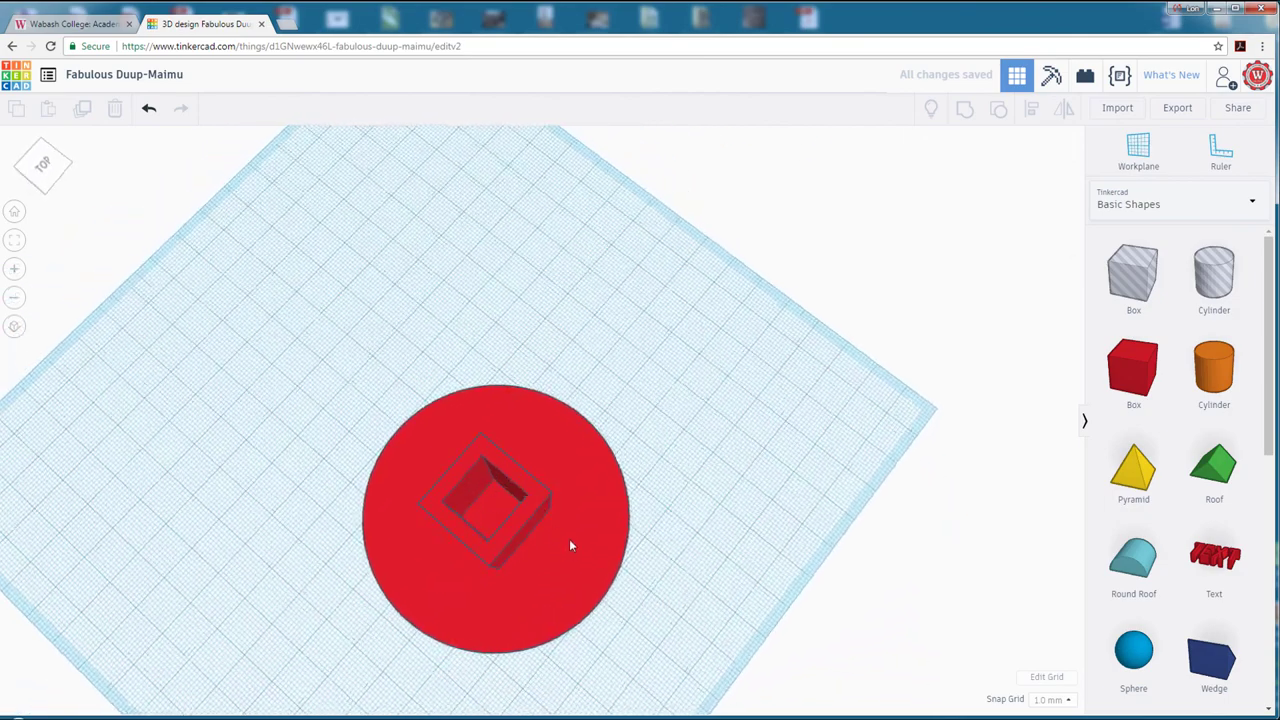
pyautogui.moveTo(569, 543); pyautogui.dragTo(549, 380, button='right')
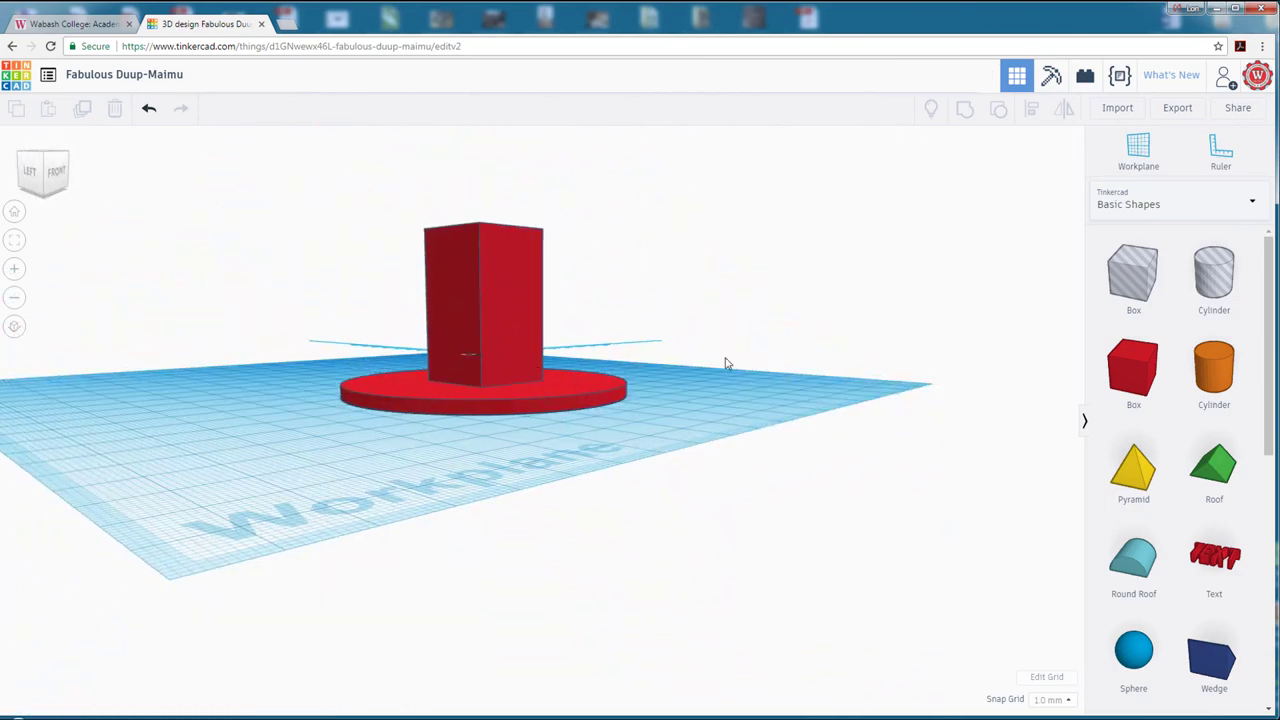
pyautogui.moveTo(726, 363); pyautogui.dragTo(741, 401, button='right')
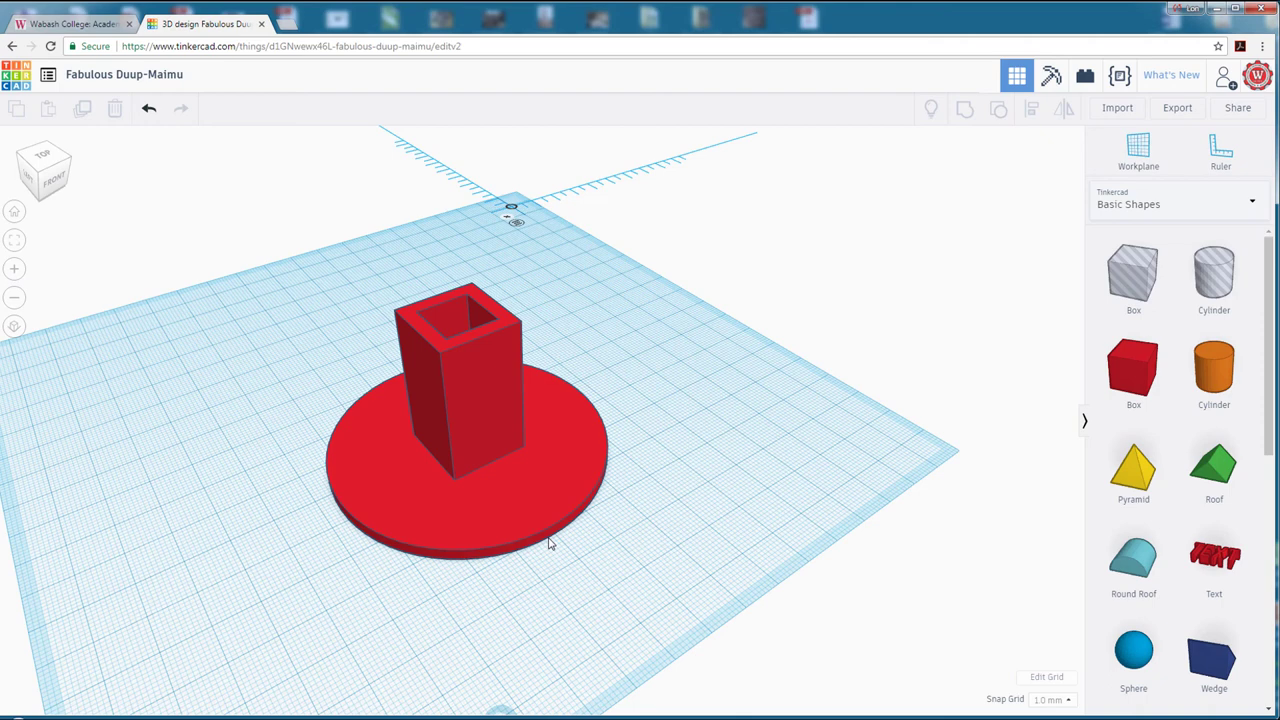
pyautogui.moveTo(463, 474); pyautogui.dragTo(621, 497, button='middle')
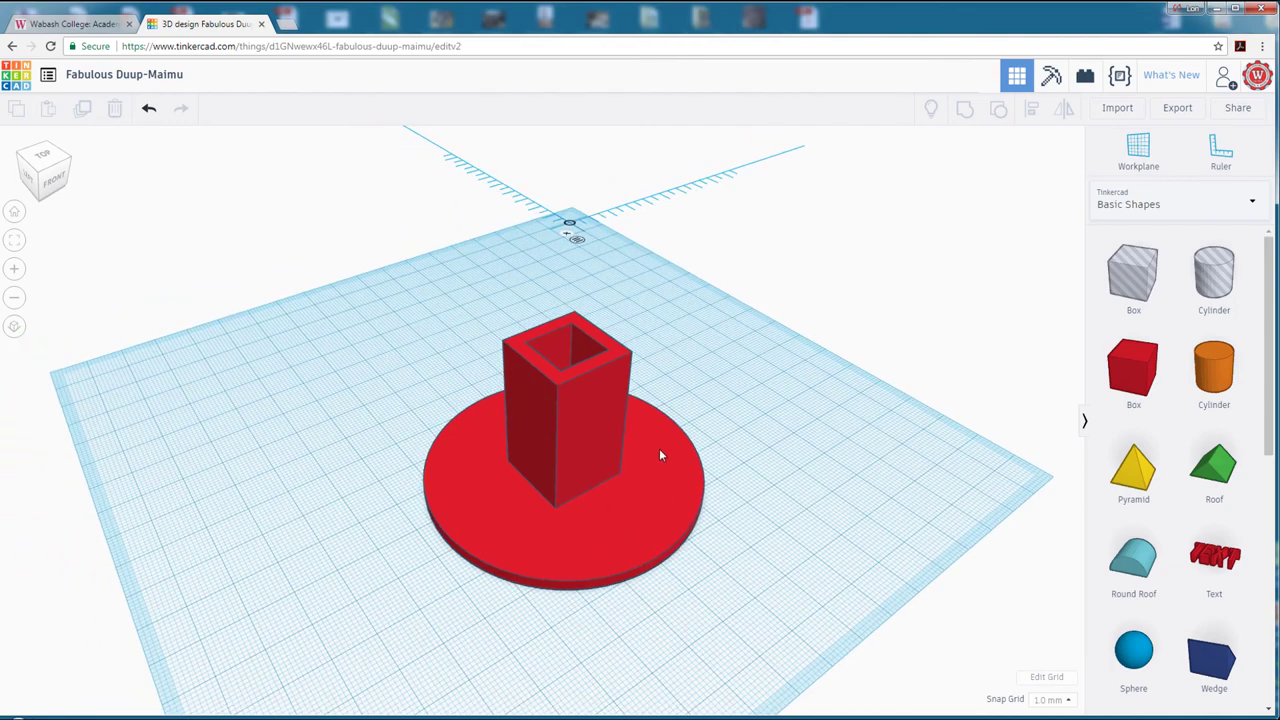
pyautogui.moveTo(757, 540); pyautogui.dragTo(703, 423, button='right')
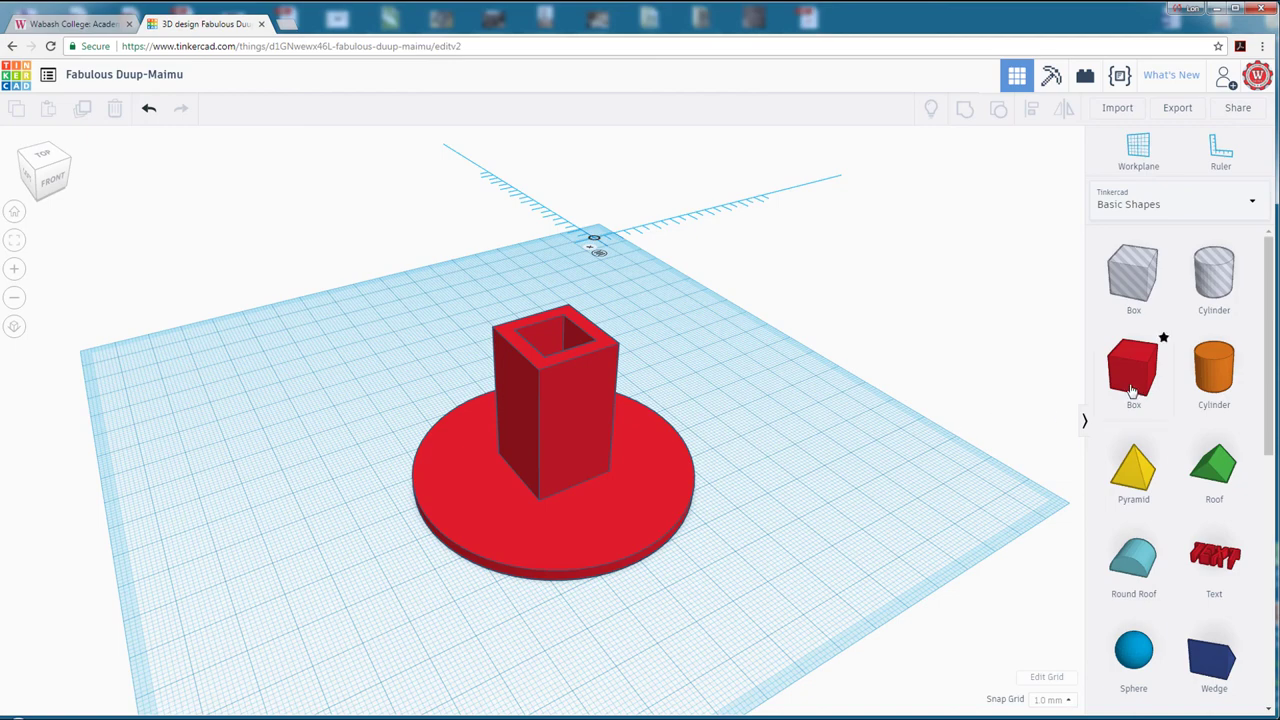
# Place a new red box beside the disc and set its length to 50 mm.
pyautogui.moveTo(1132, 390); pyautogui.dragTo(808, 478)
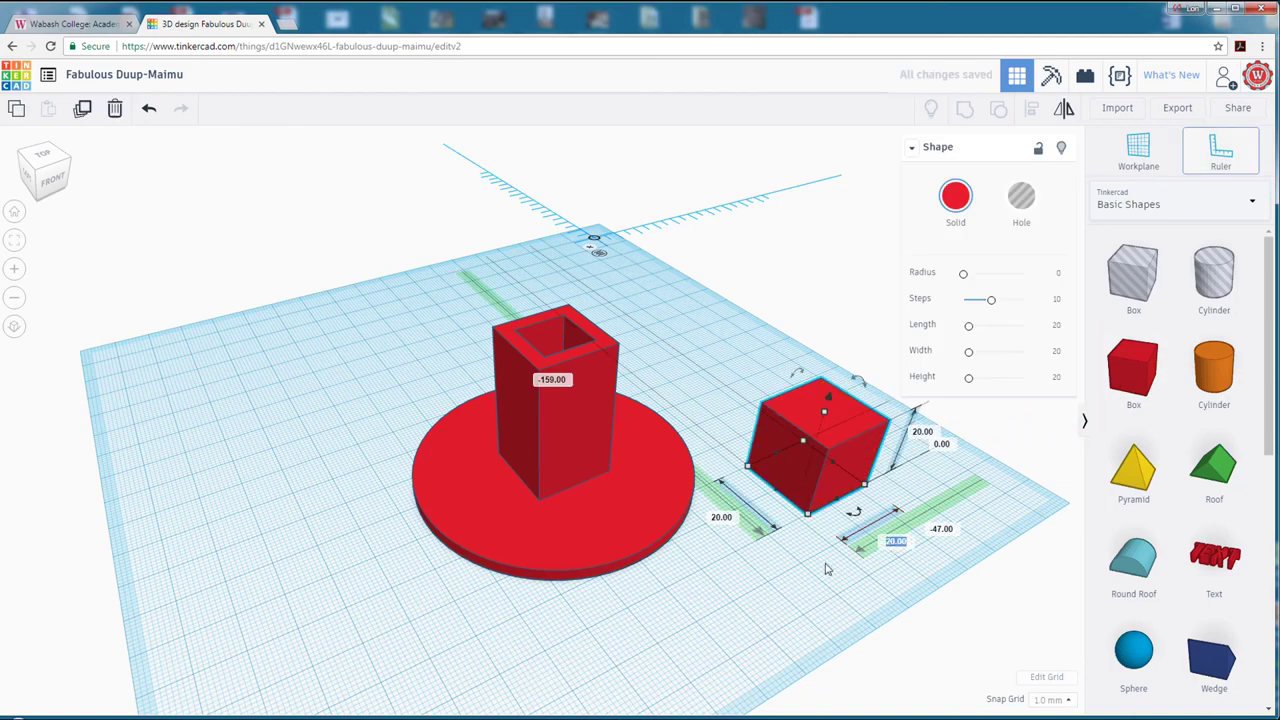
pyautogui.write('50')
pyautogui.press('Return')
pyautogui.scroll(1, 771, 604)
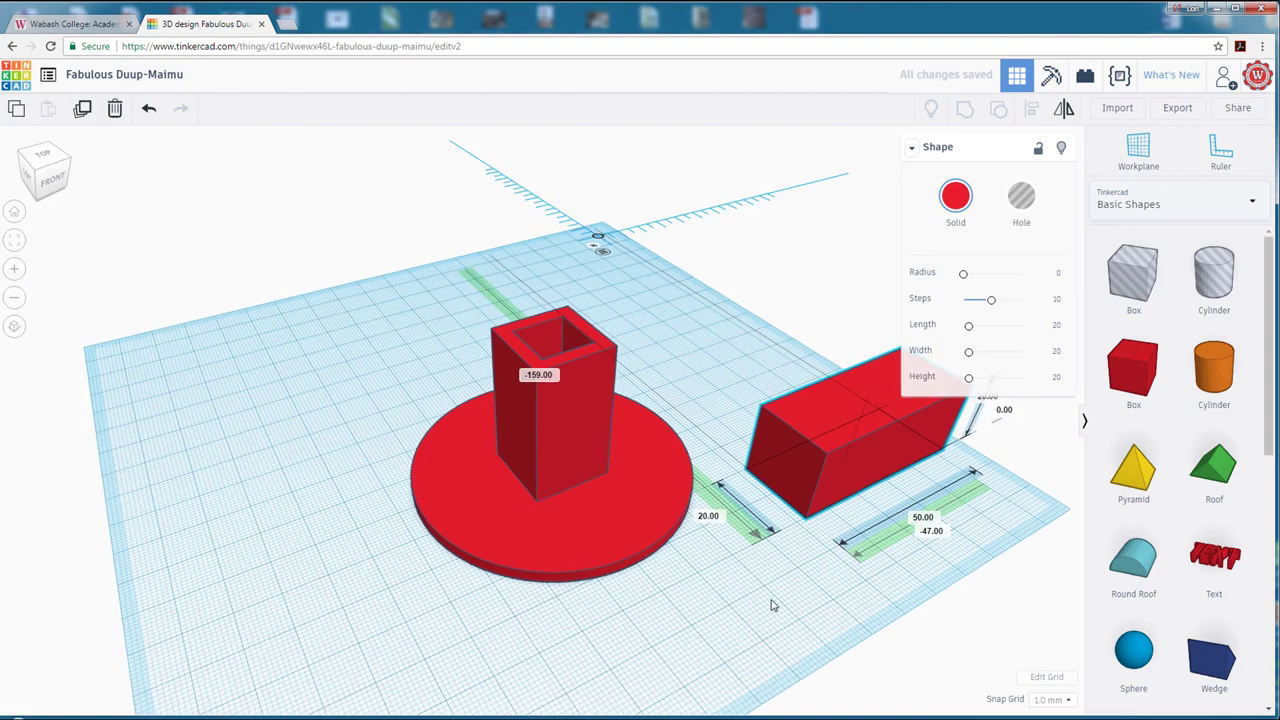
pyautogui.moveTo(771, 604); pyautogui.dragTo(629, 578, button='right')
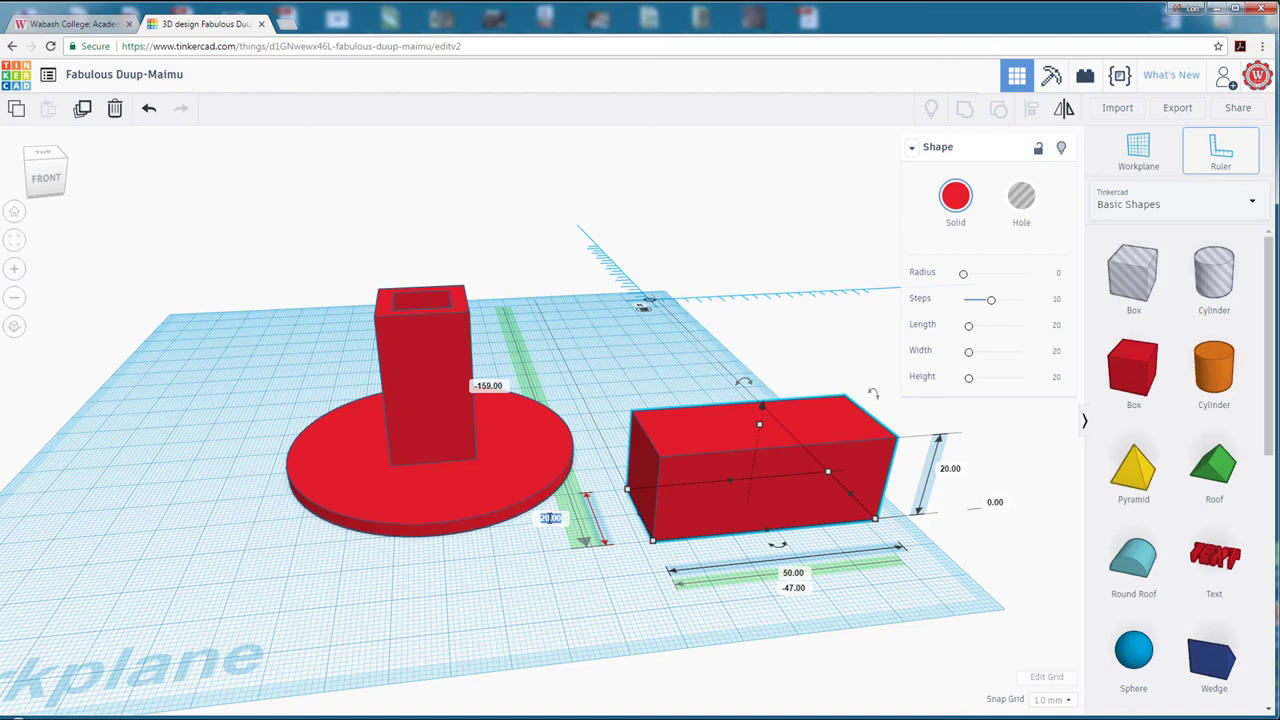
# Set the box's distance to 15 and height to 25 mm, then move it toward the disc.
pyautogui.press('BackSpace')
pyautogui.write('15')
pyautogui.press('Return')
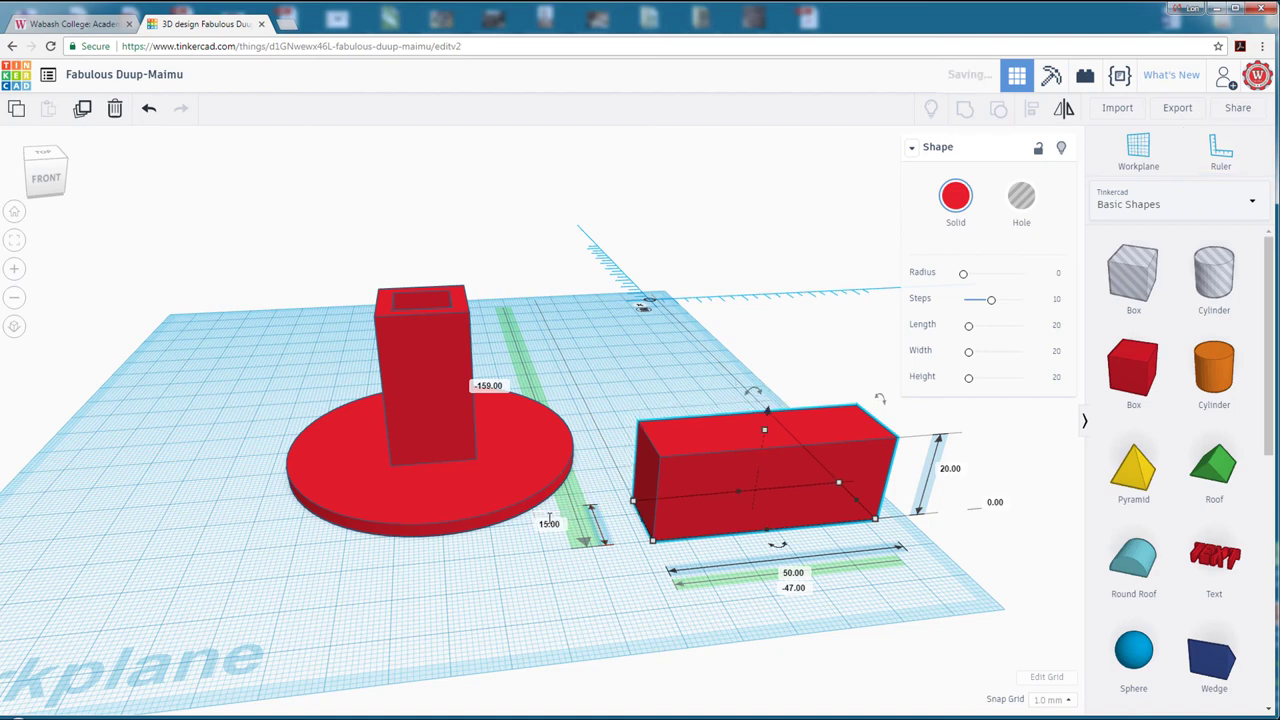
pyautogui.click(948, 470)
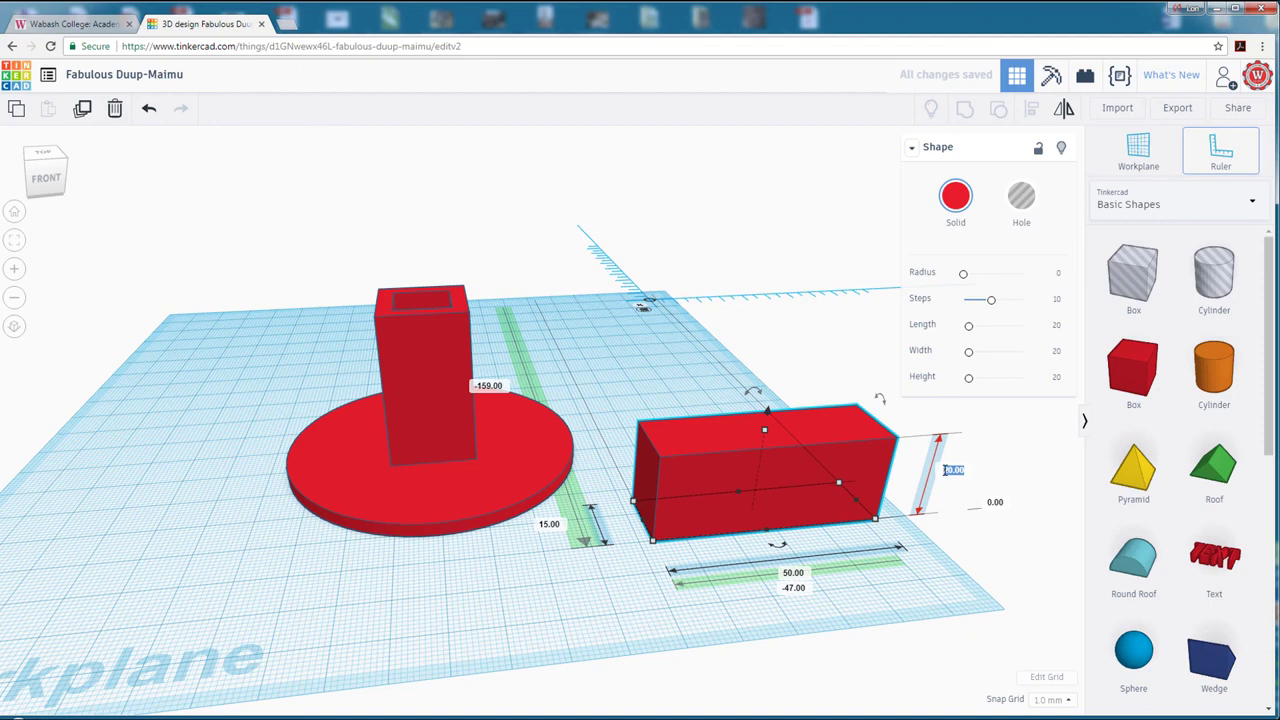
pyautogui.write('25')
pyautogui.press('Return')
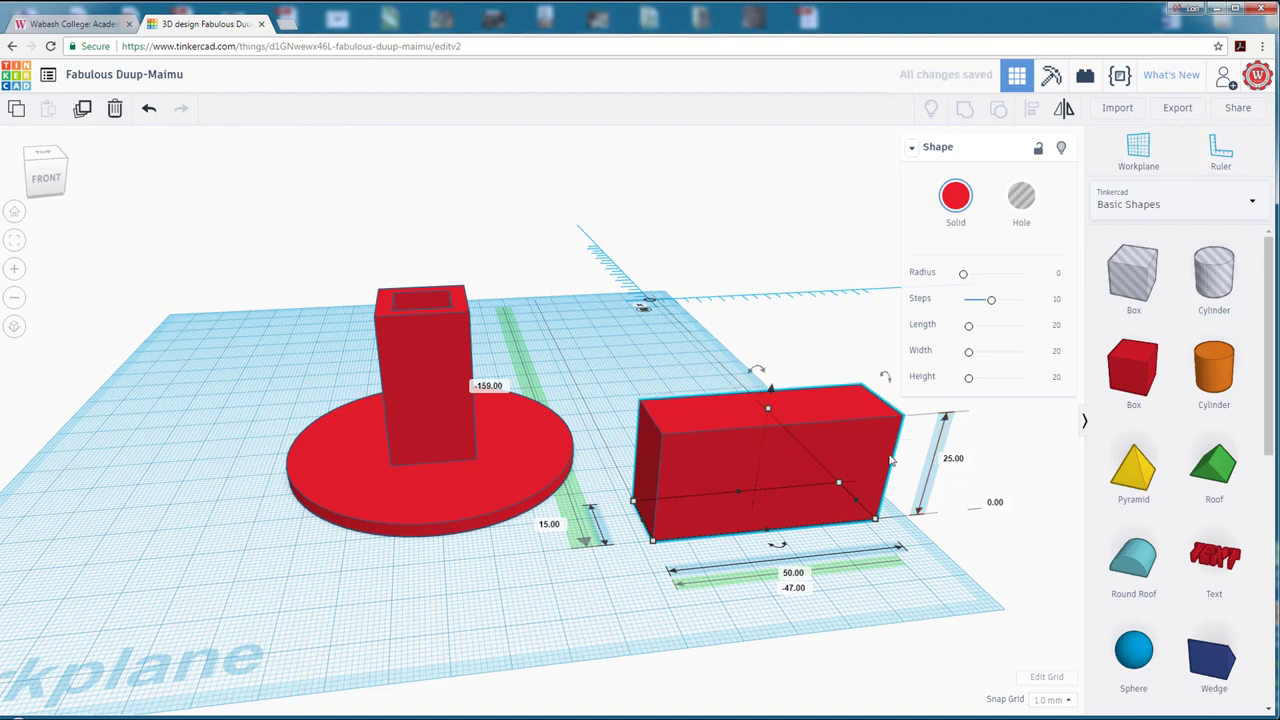
pyautogui.moveTo(812, 465); pyautogui.dragTo(466, 424)
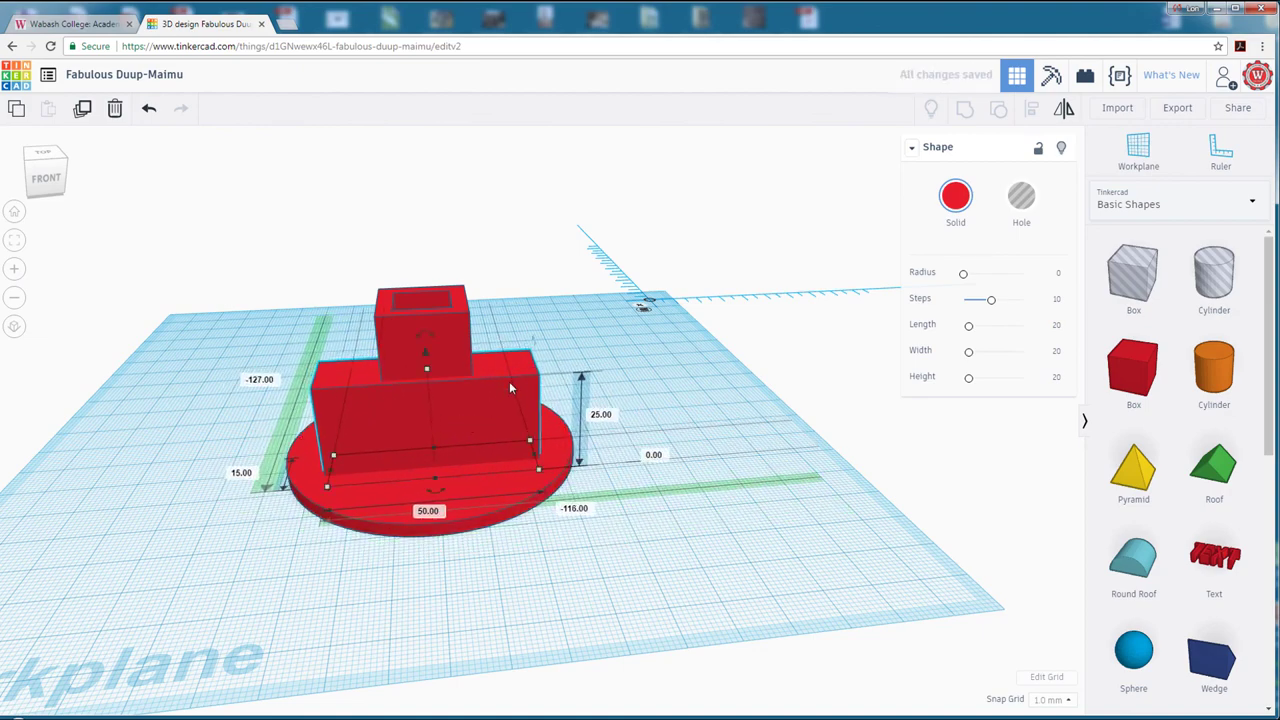
# Centre the 50 mm box on the disc and tube along both horizontal directions.
pyautogui.moveTo(586, 551); pyautogui.dragTo(797, 562, button='right')
pyautogui.moveTo(309, 265); pyautogui.dragTo(840, 652)
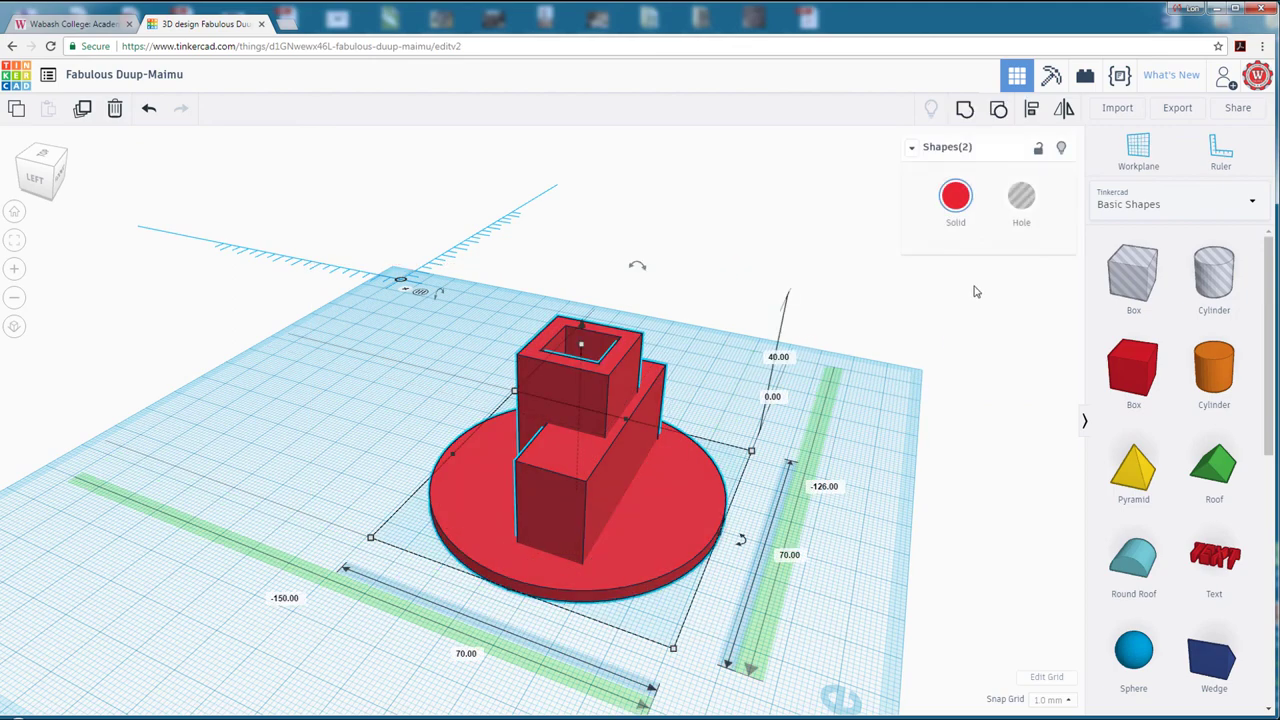
pyautogui.click(1031, 108)
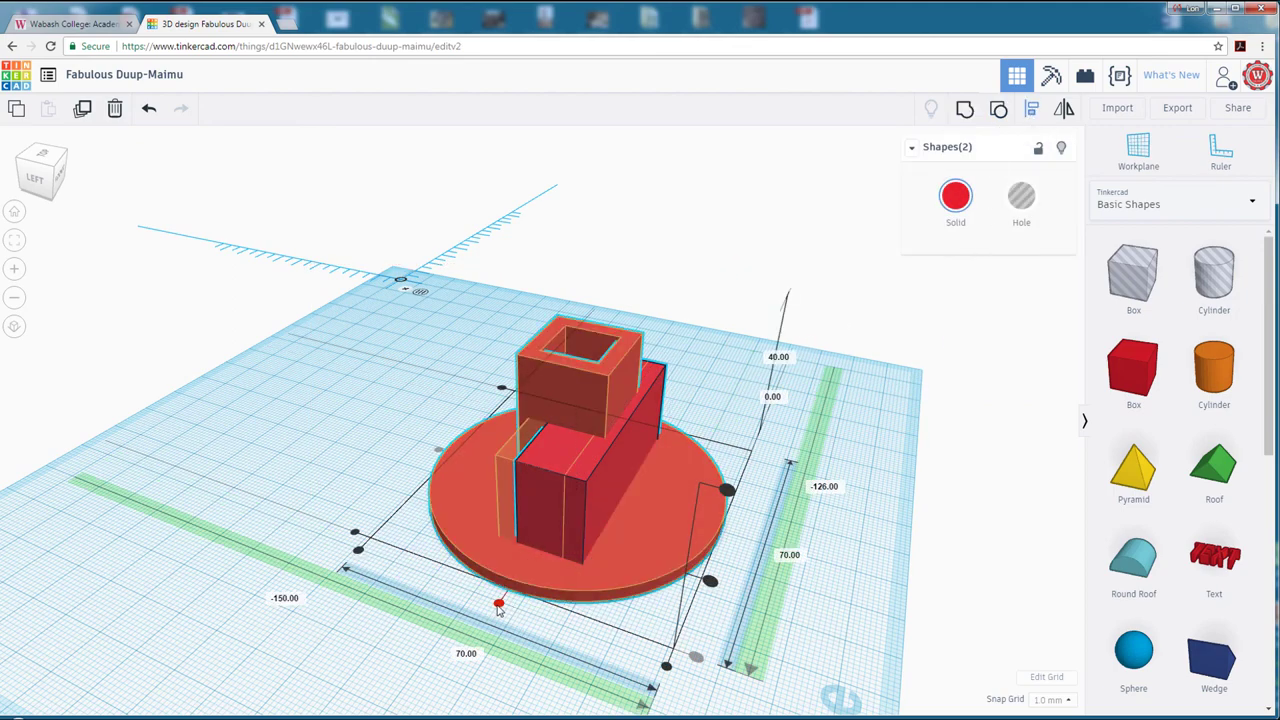
pyautogui.click(499, 607)
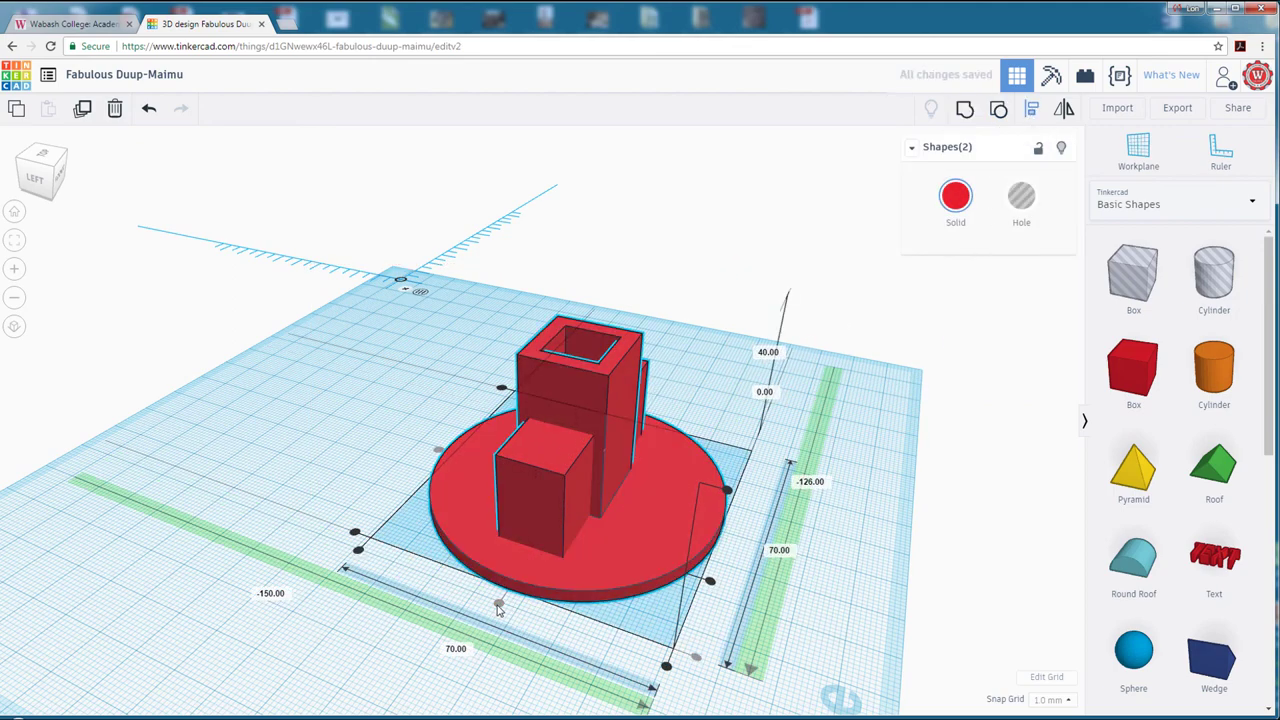
pyautogui.click(710, 582)
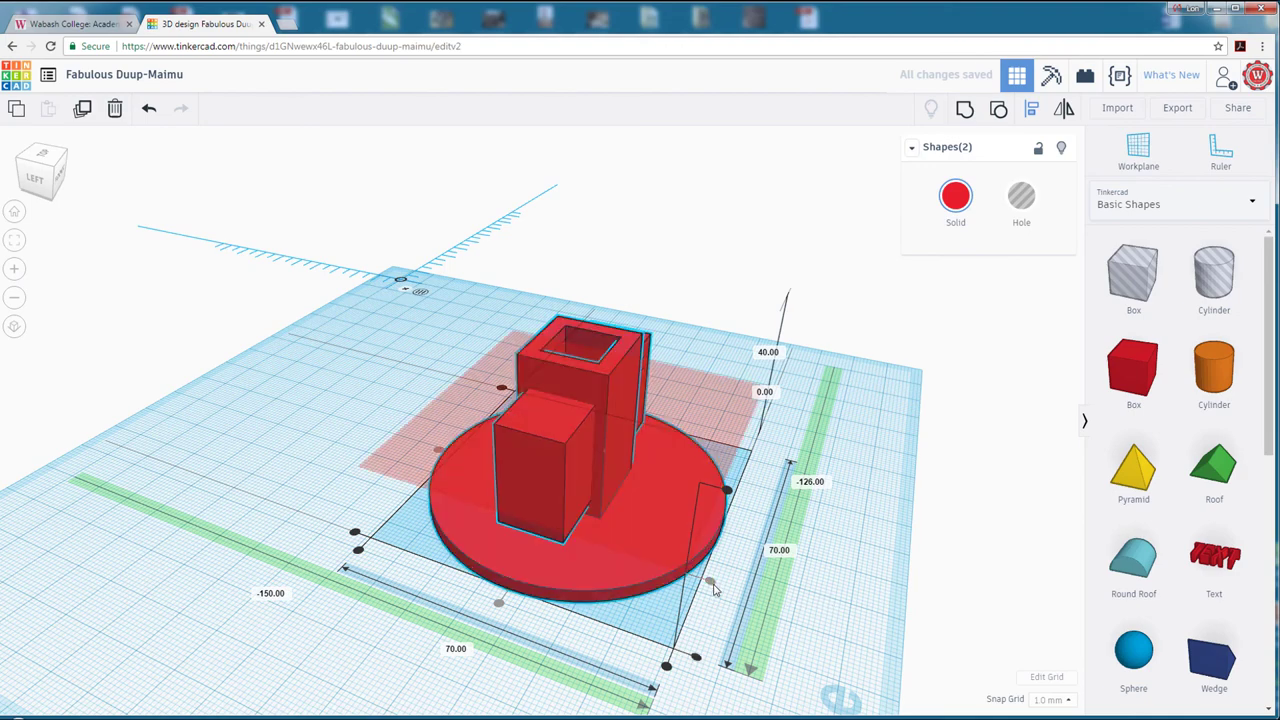
pyautogui.moveTo(872, 637); pyautogui.dragTo(884, 590, button='right')
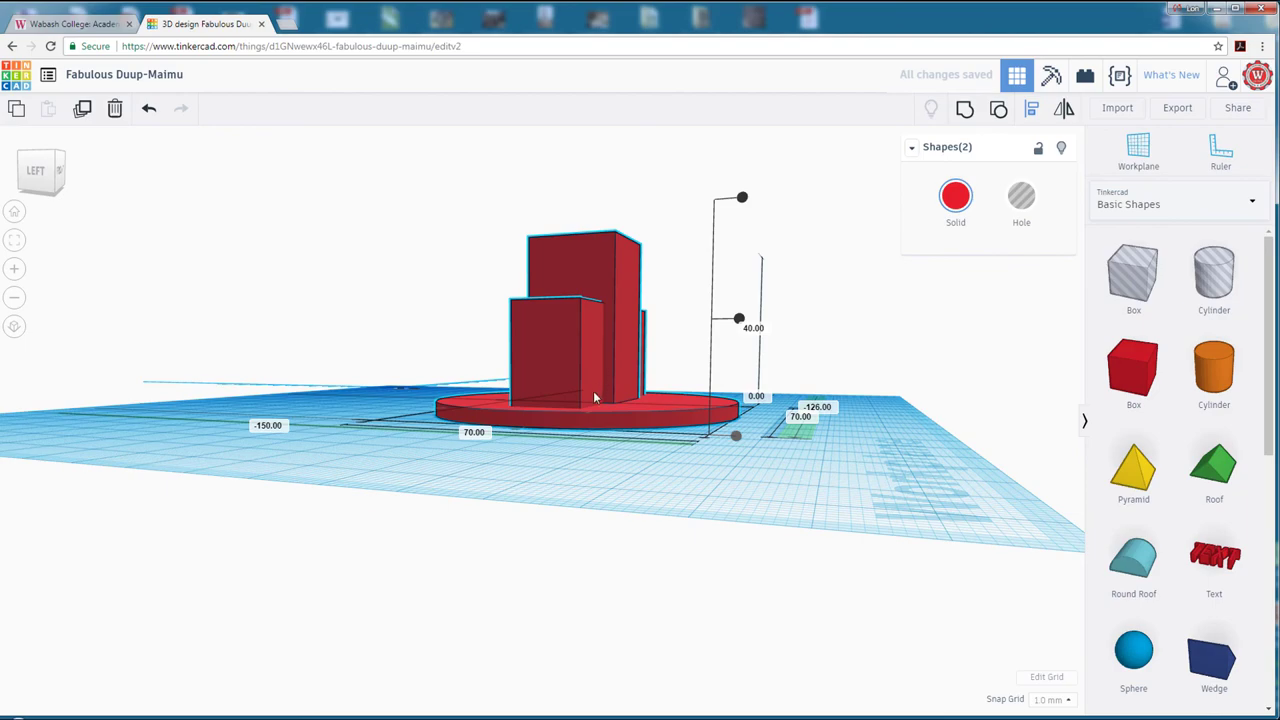
pyautogui.moveTo(594, 503); pyautogui.dragTo(536, 252, button='right')
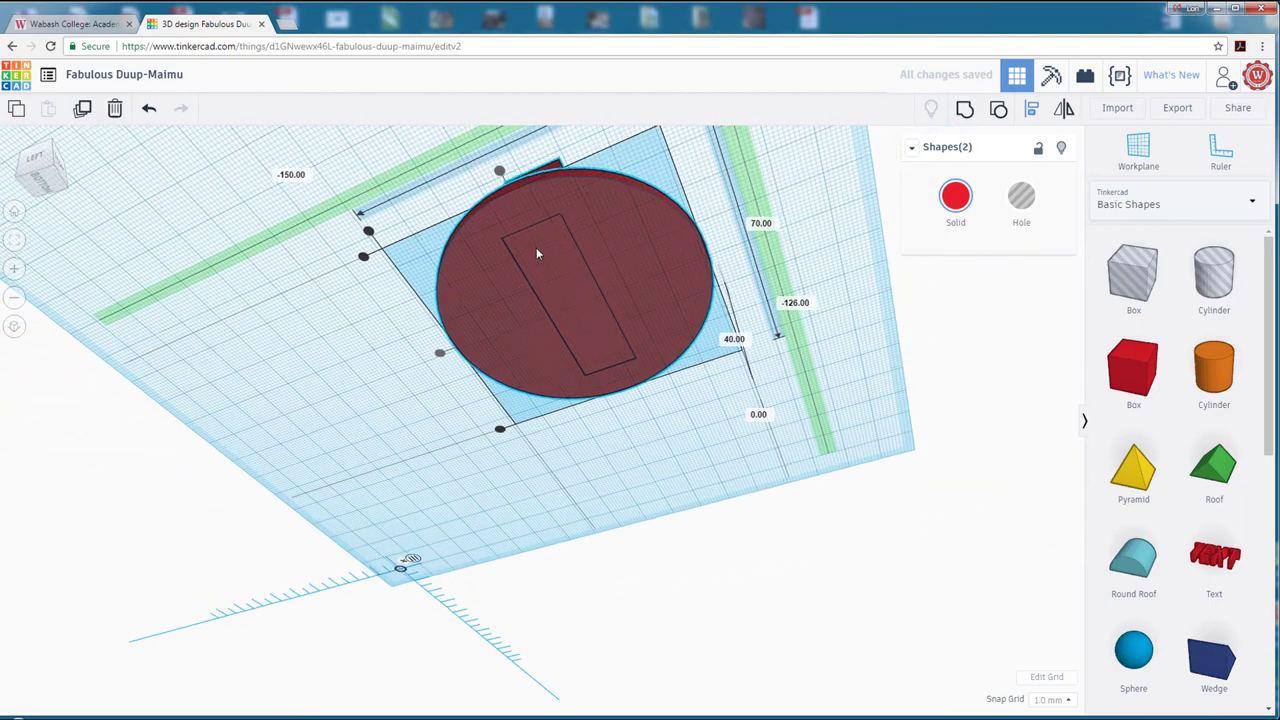
pyautogui.moveTo(589, 314); pyautogui.dragTo(668, 528, button='right')
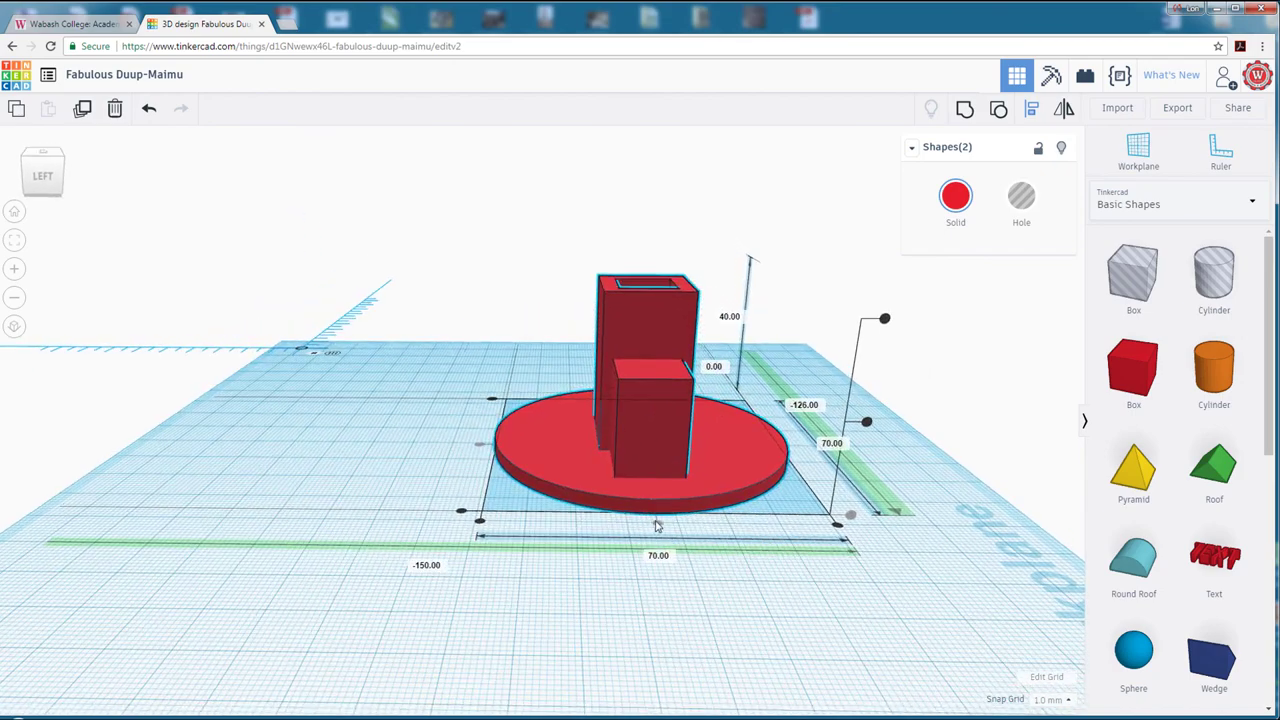
pyautogui.moveTo(420, 506); pyautogui.dragTo(600, 480, button='right')
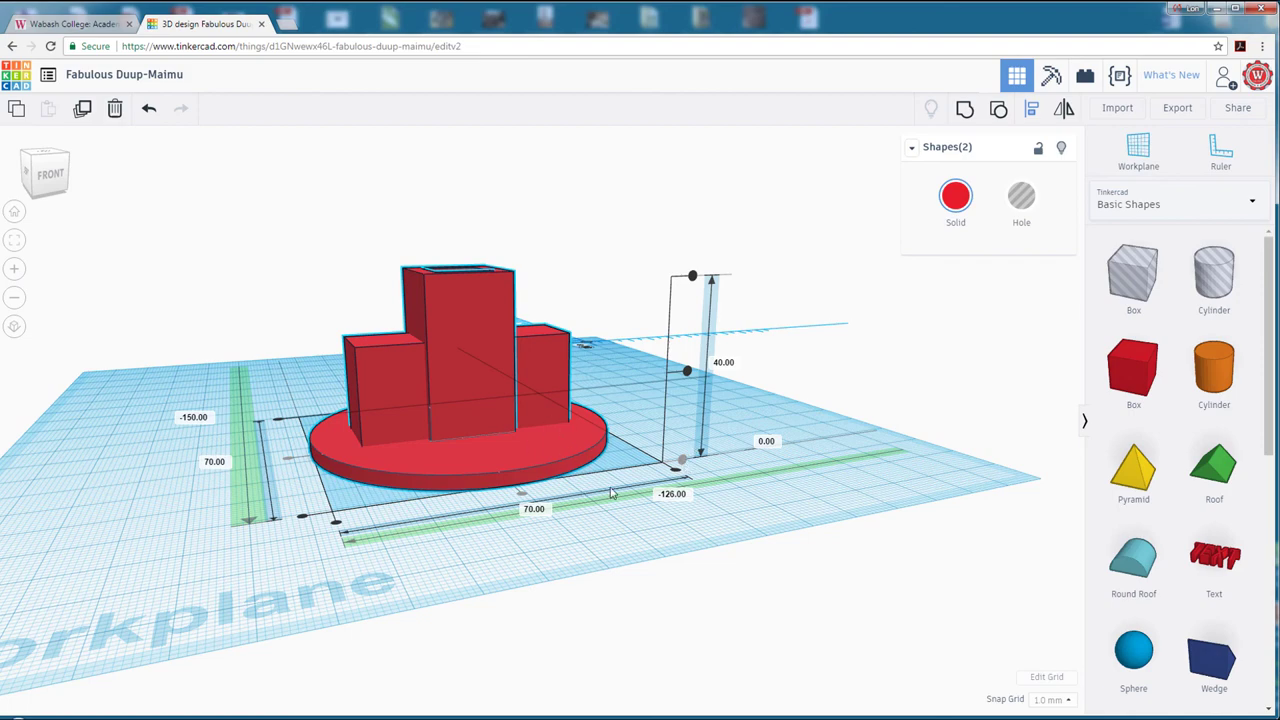
pyautogui.click(593, 513)
pyautogui.moveTo(593, 513); pyautogui.dragTo(797, 457, button='right')
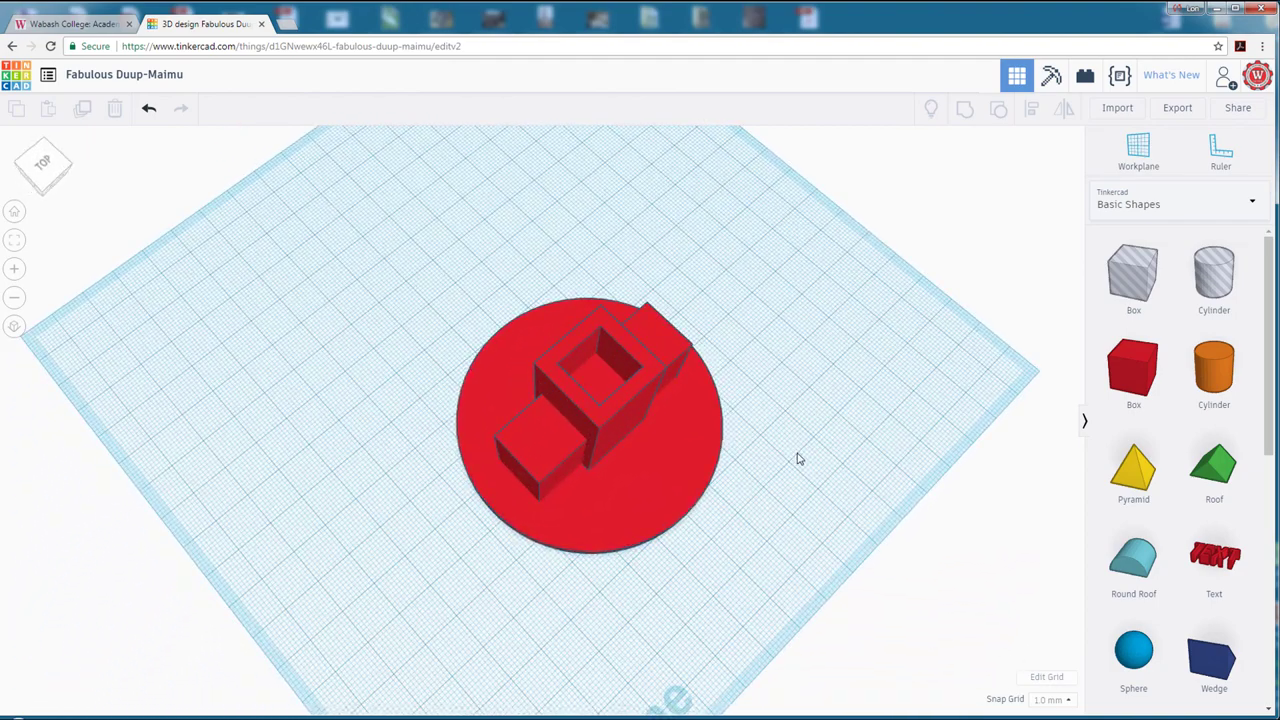
pyautogui.scroll(5, 651, 429)
pyautogui.moveTo(690, 465); pyautogui.dragTo(627, 444, button='right')
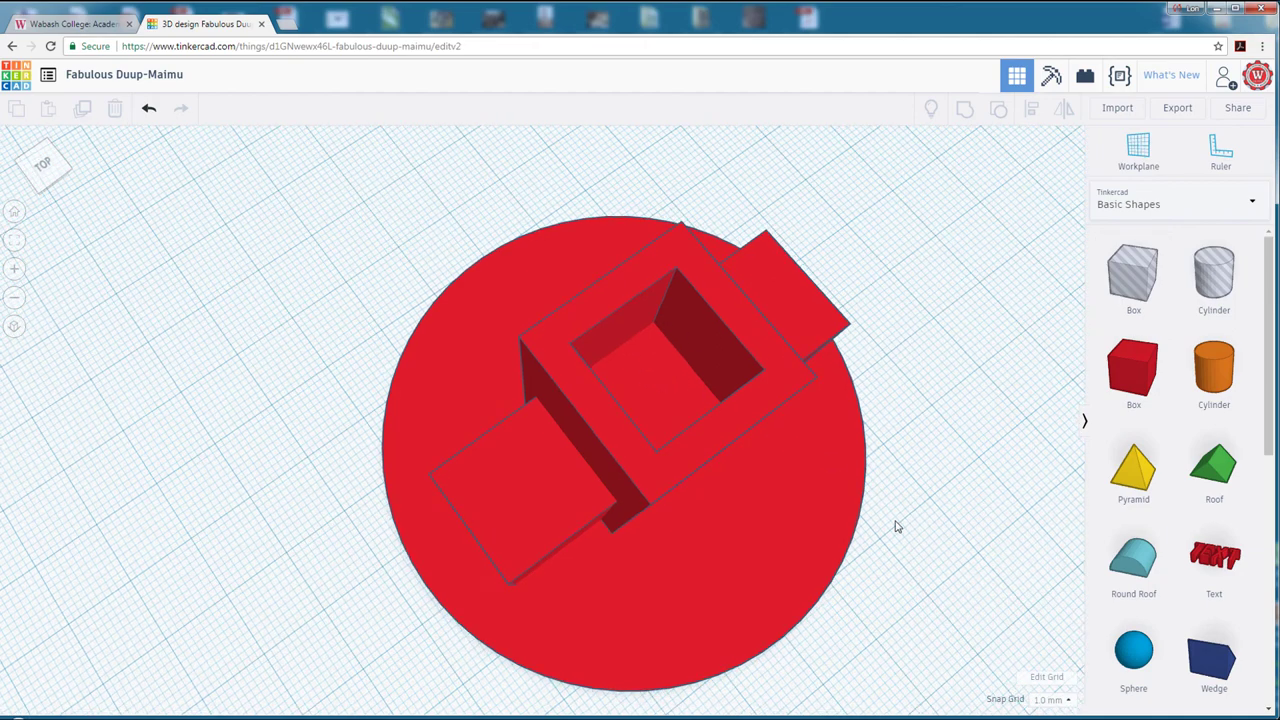
pyautogui.moveTo(894, 523); pyautogui.dragTo(872, 484, button='right')
pyautogui.scroll(-3, 872, 484)
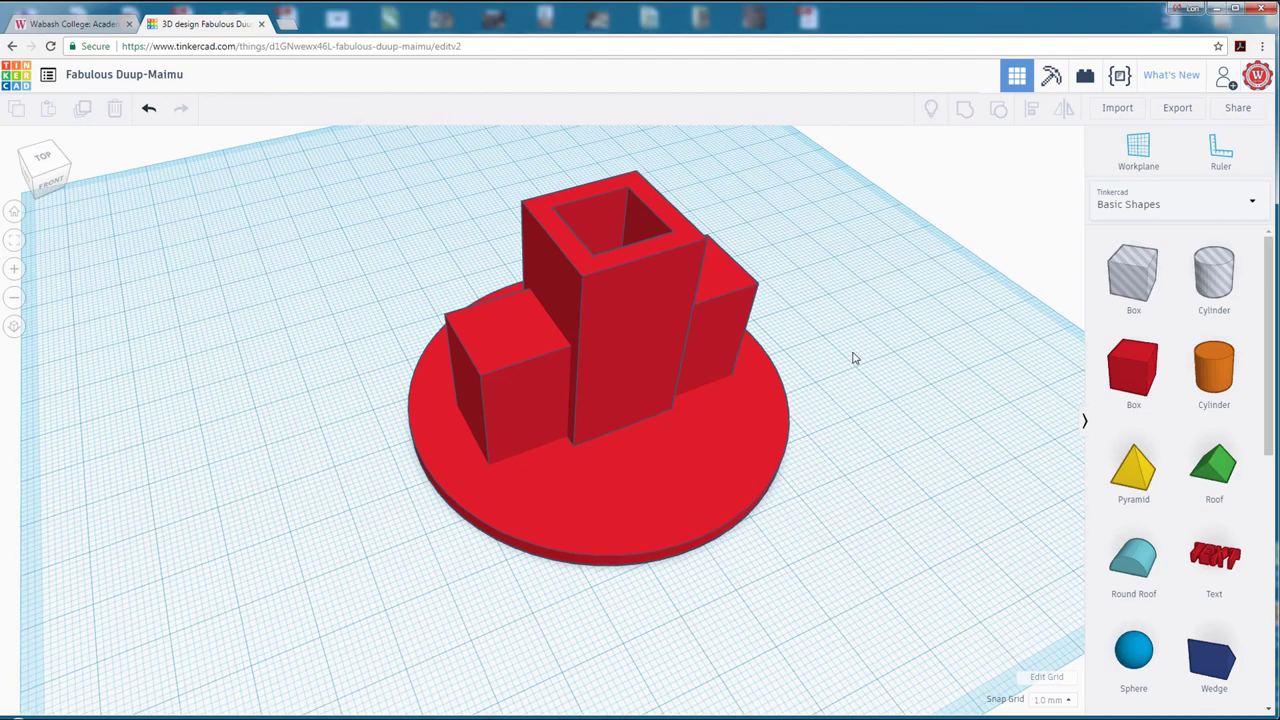
pyautogui.moveTo(851, 357); pyautogui.dragTo(809, 374, button='right')
pyautogui.scroll(-2, 846, 331)
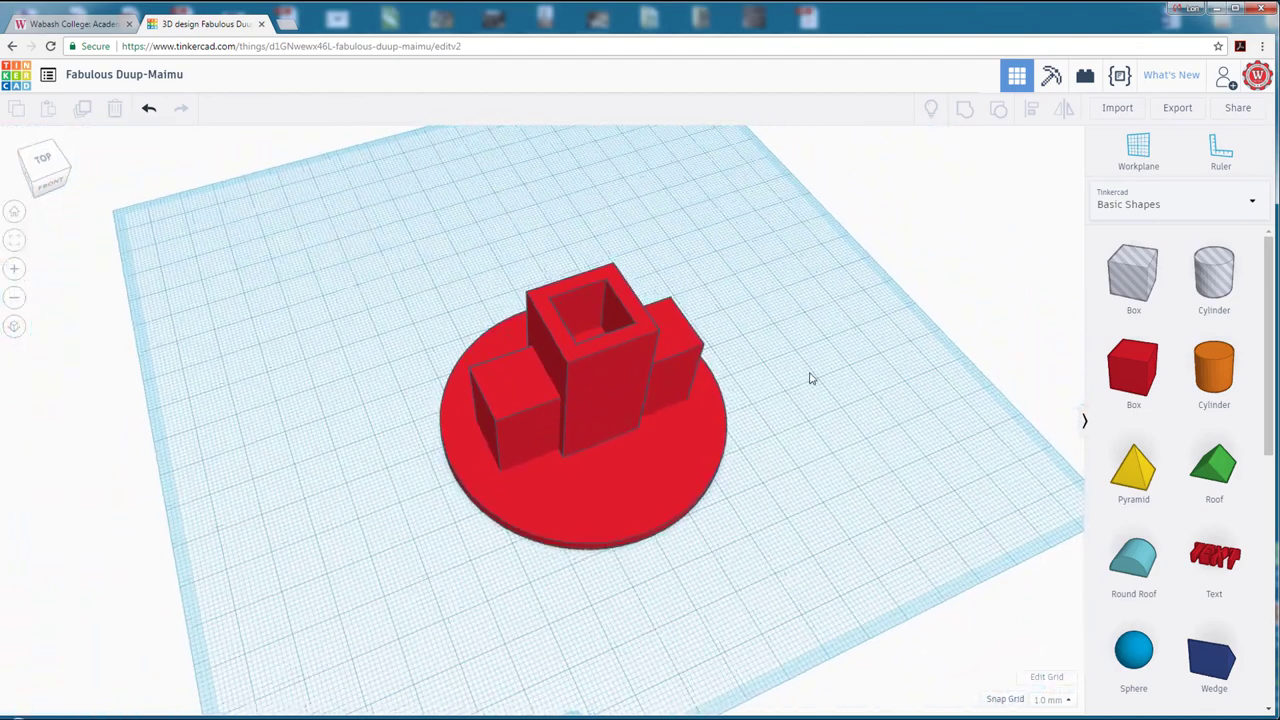
pyautogui.click(695, 466)
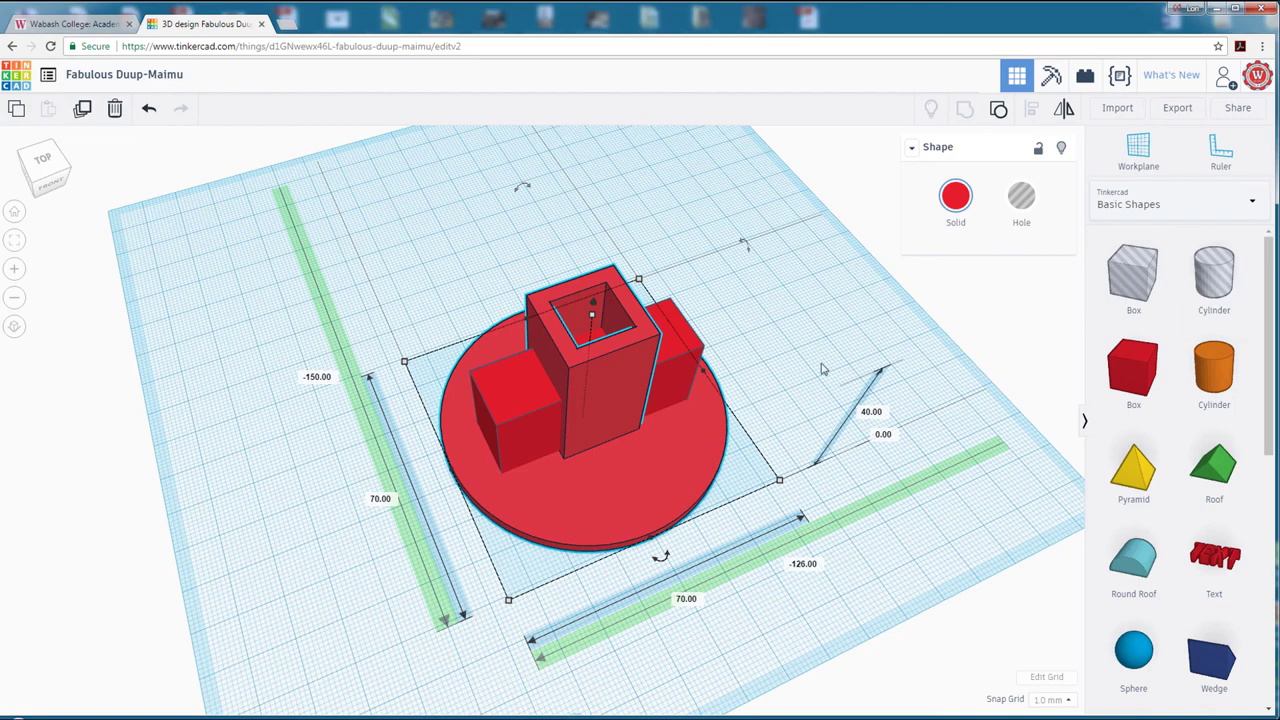
# Ungroup the model, then ungroup the tube to expose its inner hole box.
pyautogui.click(988, 117)
pyautogui.moveTo(863, 251)
pyautogui.mouseDown(button='right')
pyautogui.moveTo(871, 309)
pyautogui.moveTo(874, 234)
pyautogui.moveTo(848, 254)
pyautogui.mouseUp(button='right')
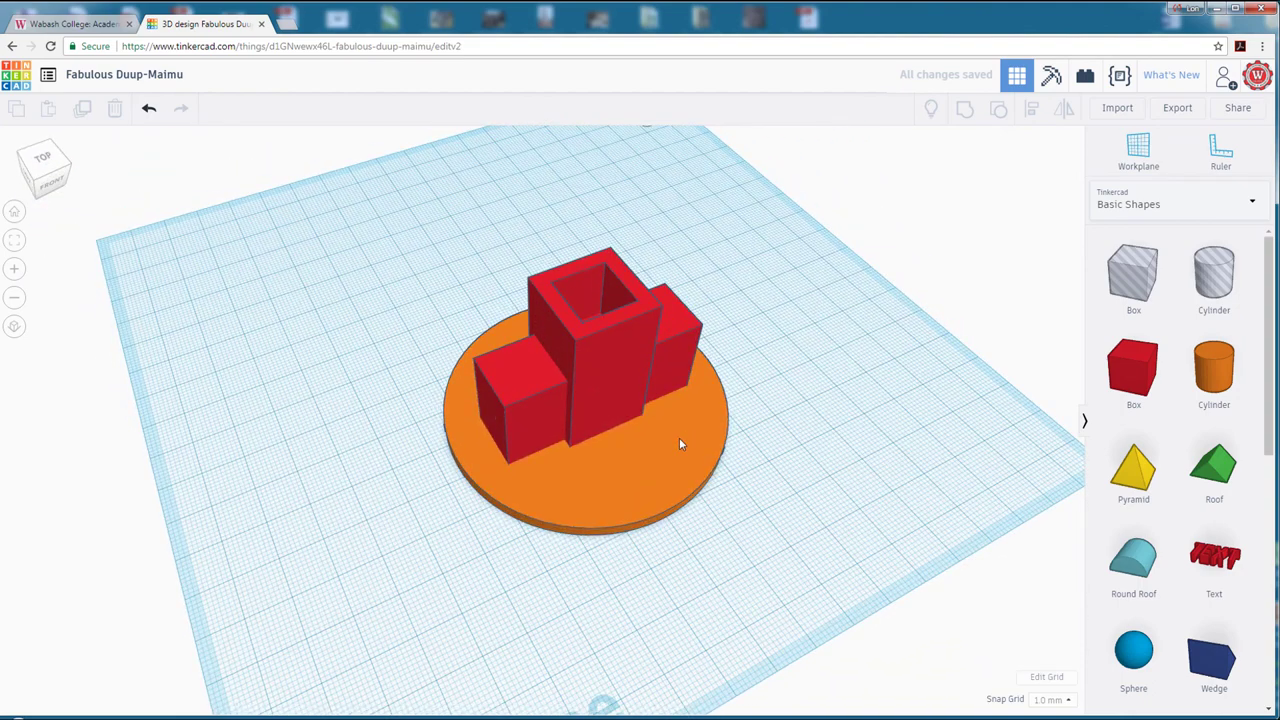
pyautogui.click(627, 356)
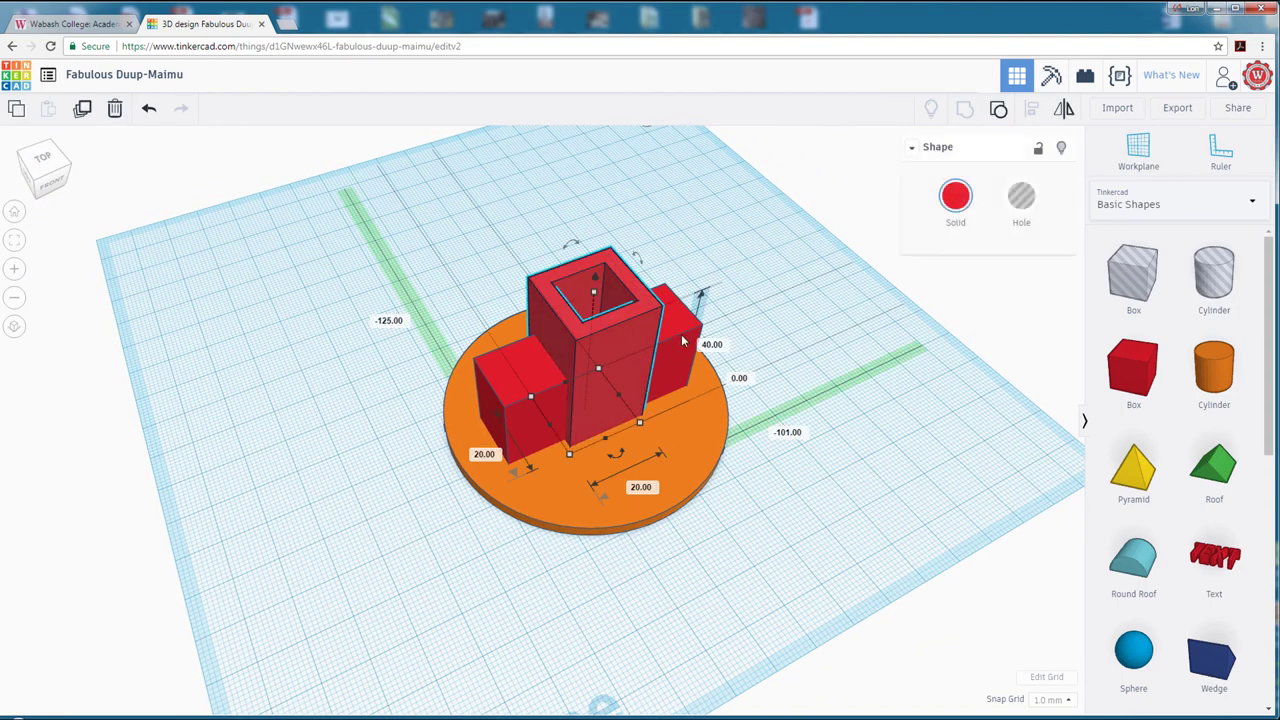
pyautogui.click(995, 116)
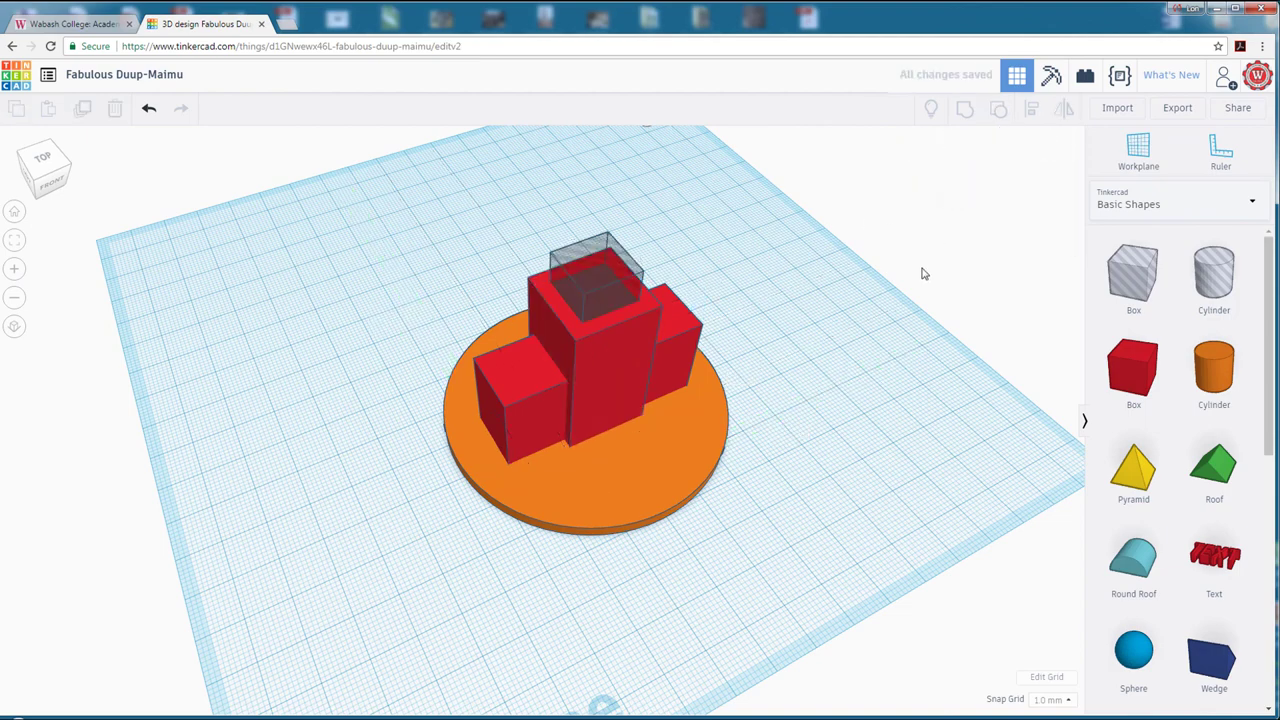
pyautogui.click(615, 279)
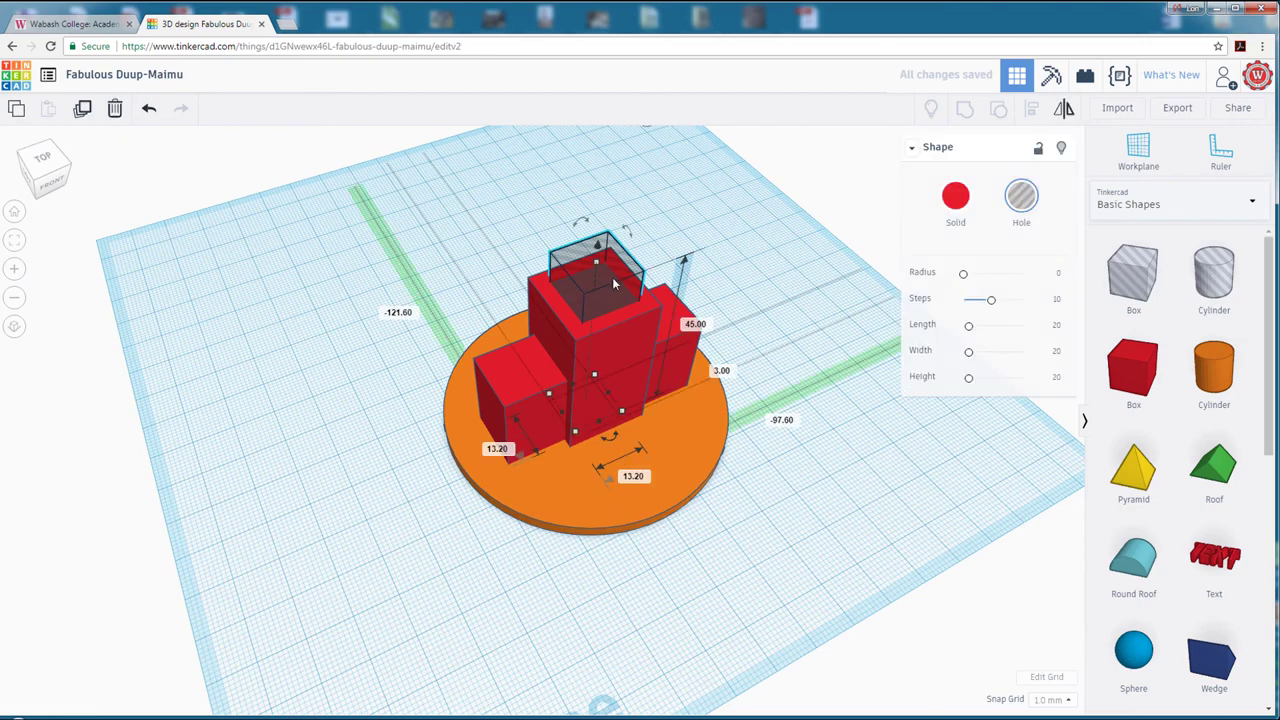
pyautogui.click(820, 447)
pyautogui.moveTo(803, 317)
pyautogui.mouseDown(button='right')
pyautogui.moveTo(764, 402)
pyautogui.moveTo(791, 317)
pyautogui.mouseUp(button='right')
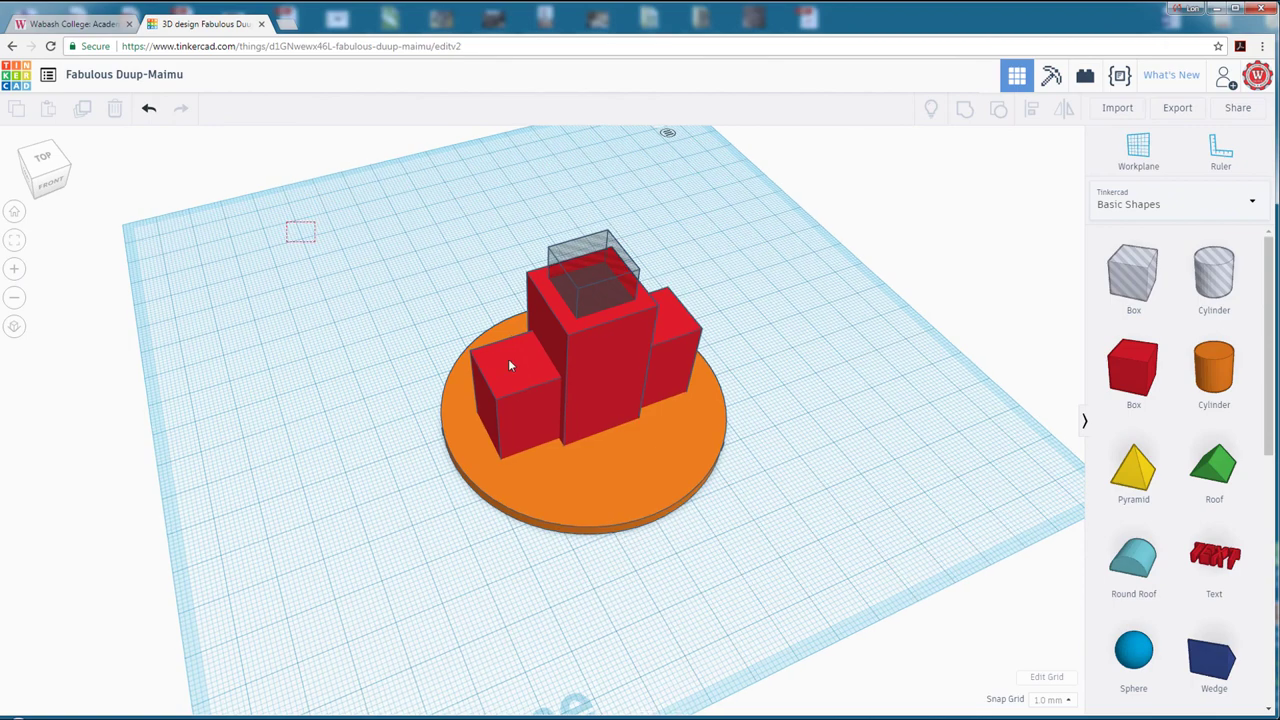
# Group the disc, tube, hole box and long box into one single object.
pyautogui.moveTo(286, 222); pyautogui.dragTo(880, 570)
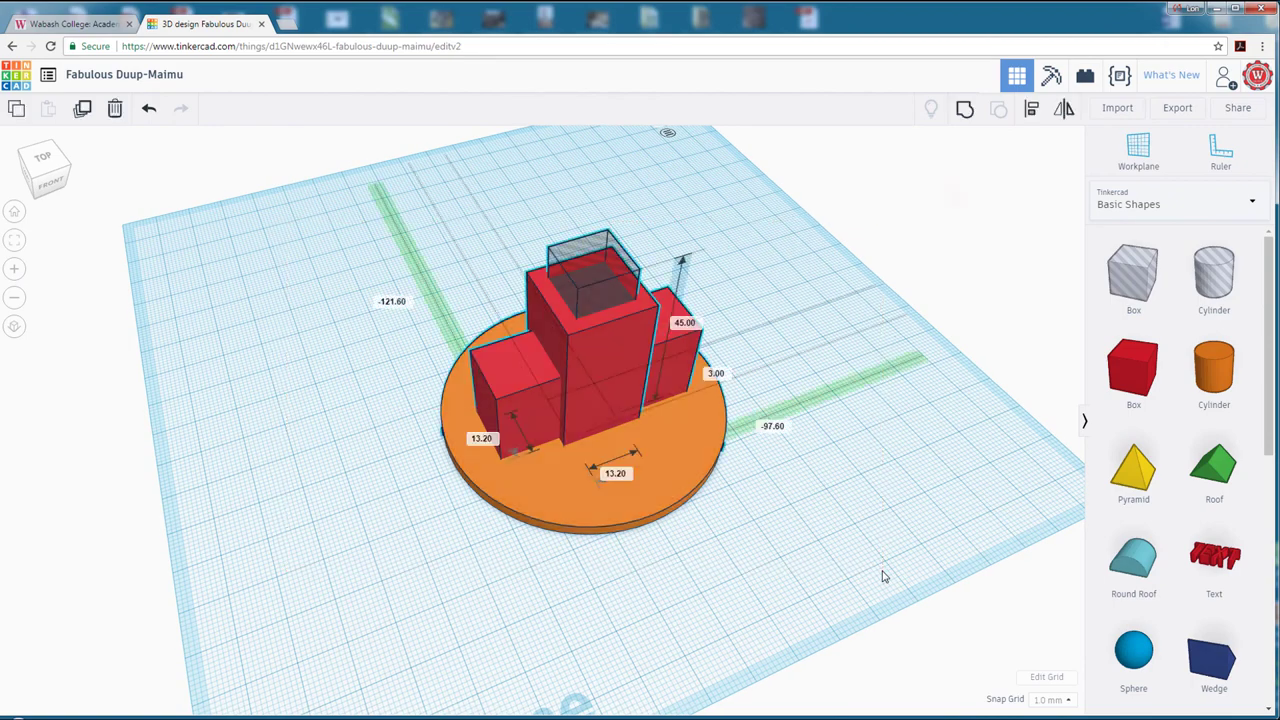
pyautogui.click(967, 118)
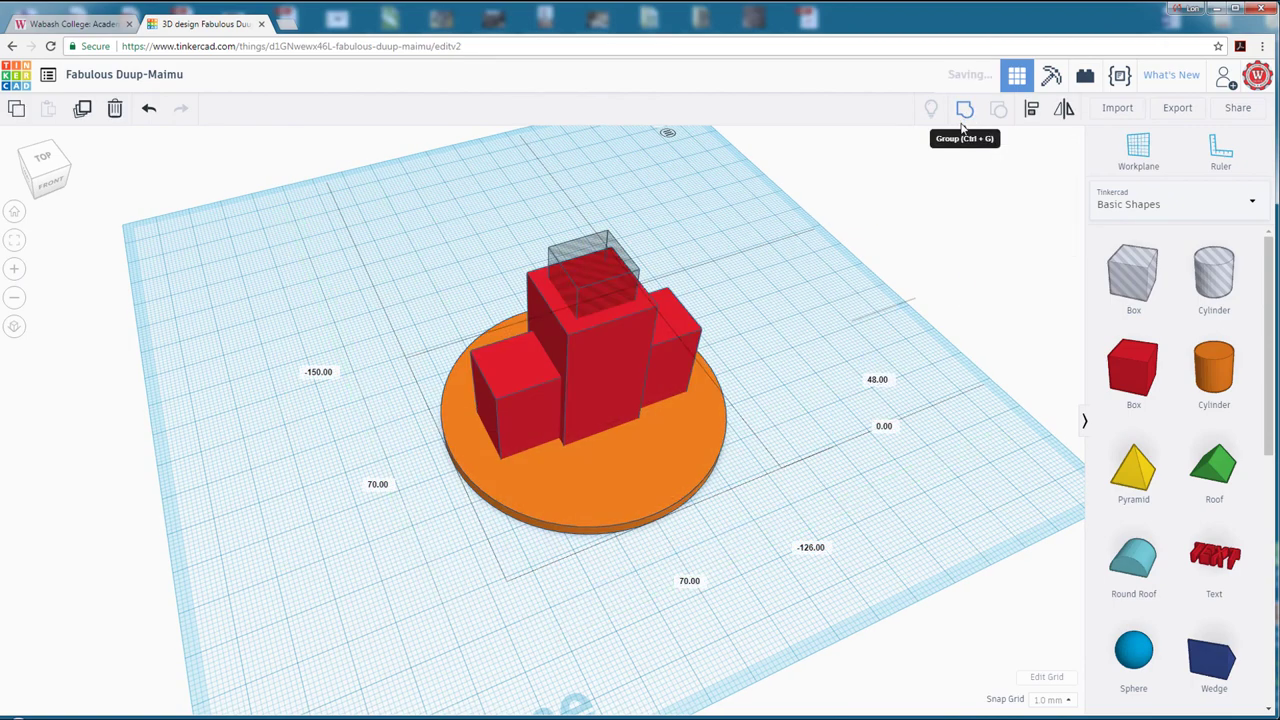
pyautogui.click(781, 204)
pyautogui.moveTo(781, 204); pyautogui.dragTo(632, 443, button='right')
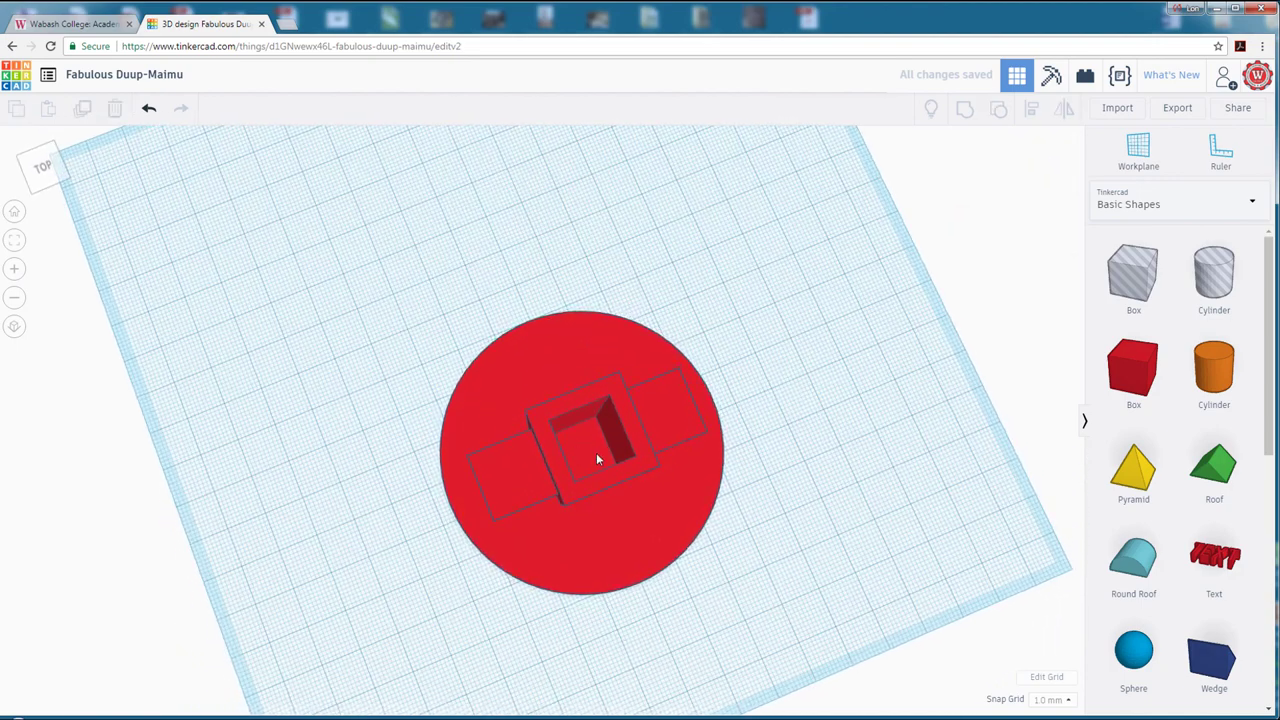
pyautogui.moveTo(789, 563); pyautogui.dragTo(737, 487, button='right')
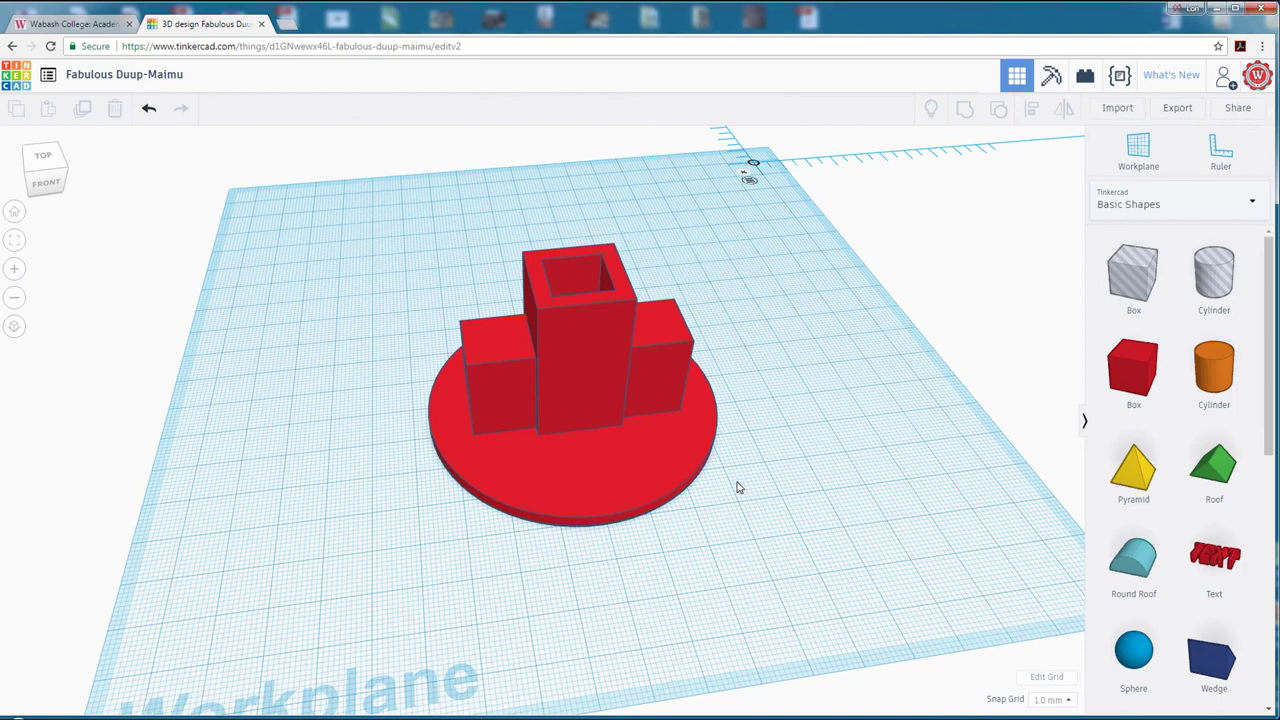
pyautogui.moveTo(774, 394); pyautogui.dragTo(849, 397, button='right')
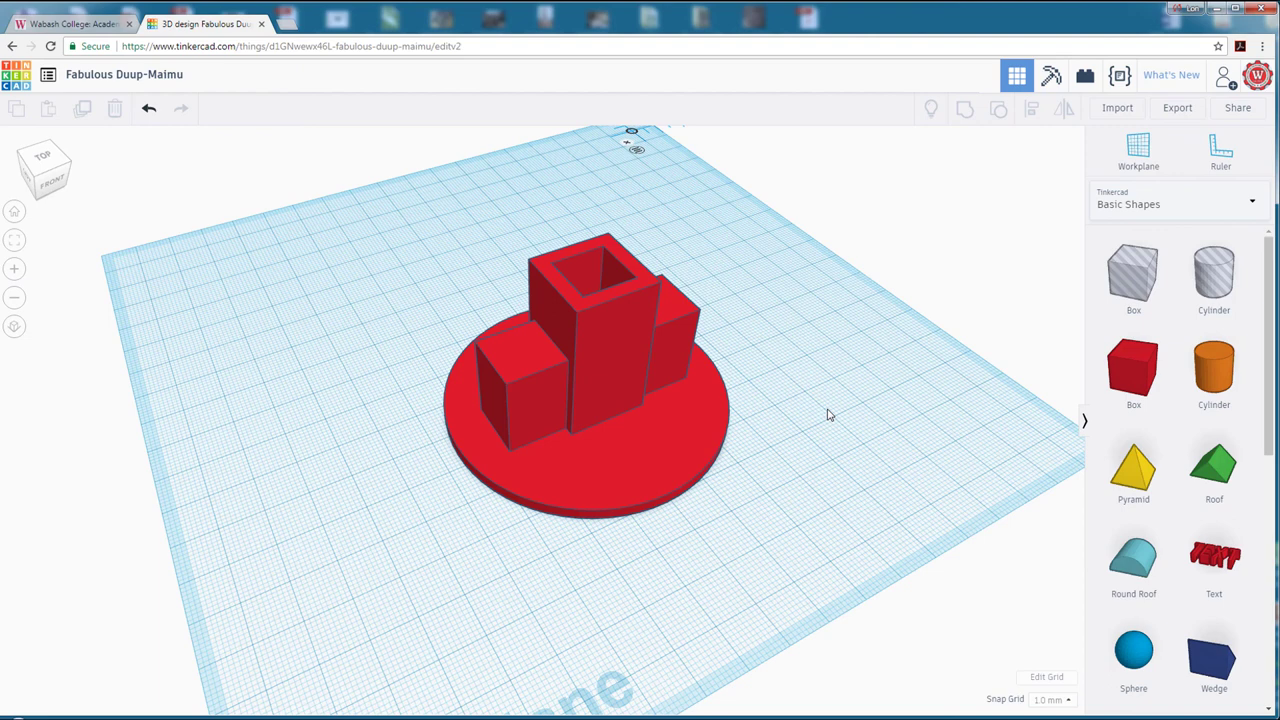
pyautogui.moveTo(809, 417); pyautogui.dragTo(521, 404, button='right')
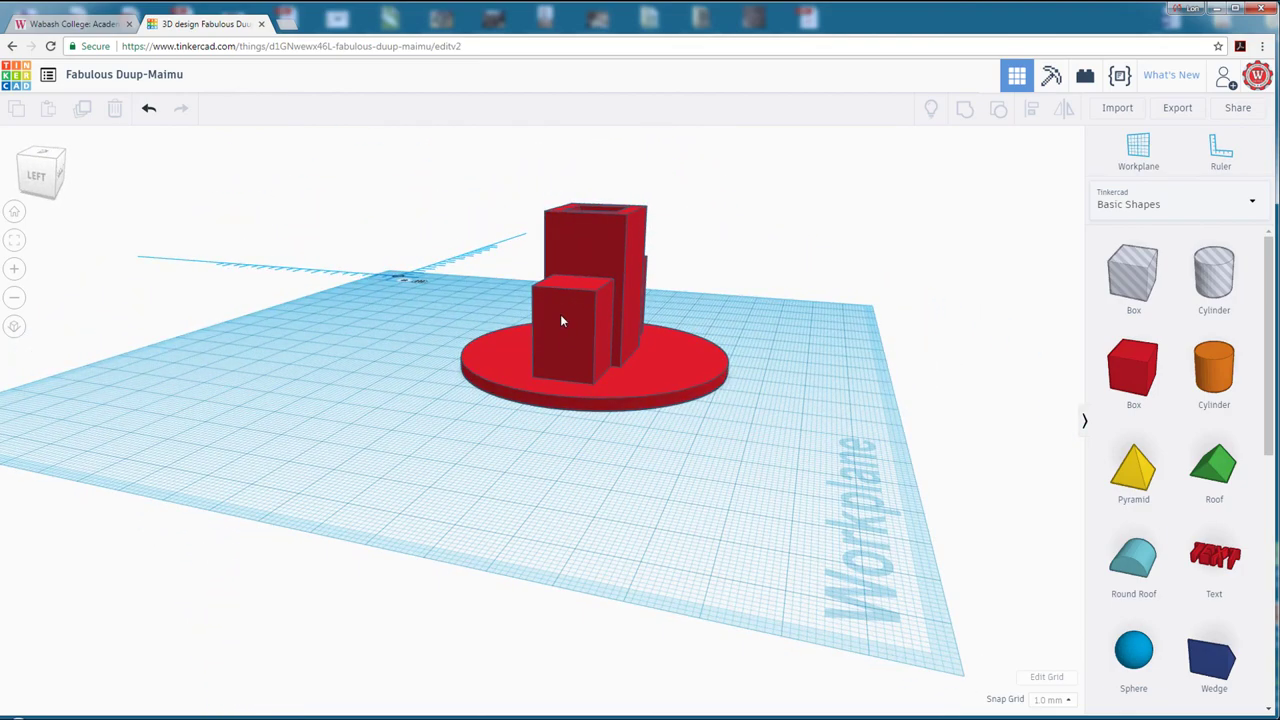
pyautogui.moveTo(563, 320); pyautogui.dragTo(466, 391, button='right')
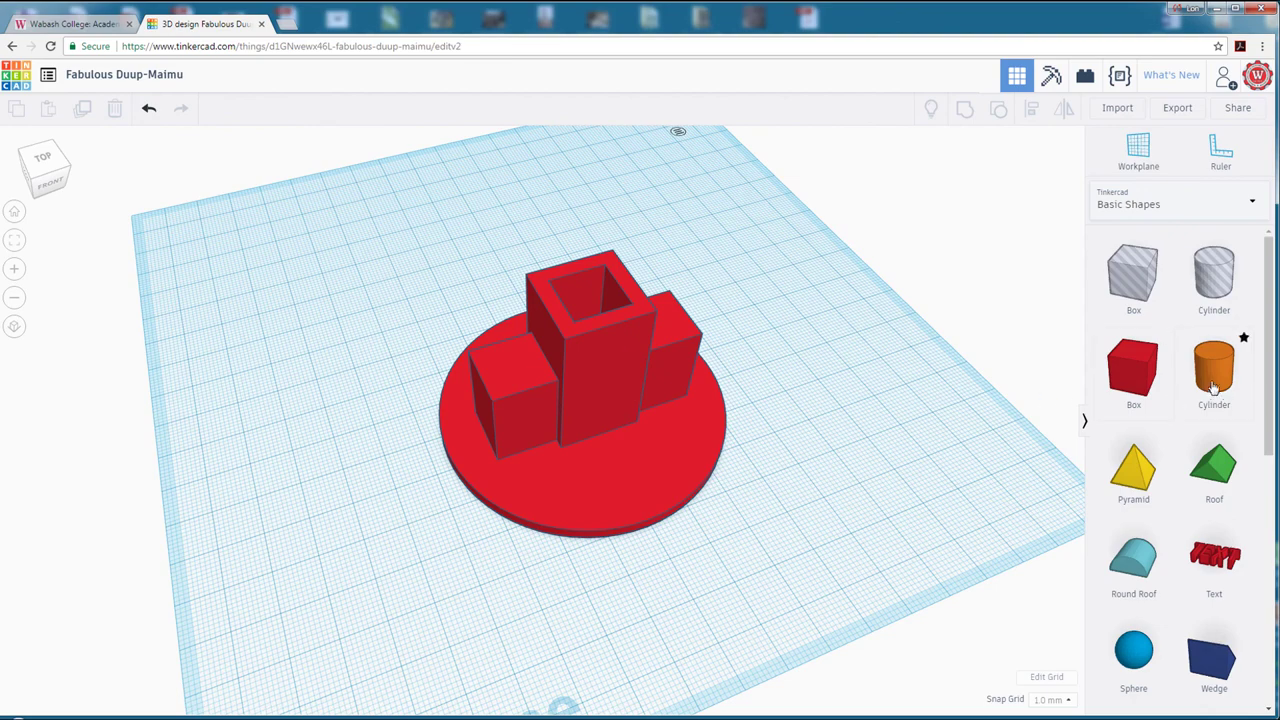
# Place a new cylinder on the workplane and make it 60 mm tall.
pyautogui.moveTo(1214, 370); pyautogui.dragTo(800, 402)
pyautogui.moveTo(908, 537); pyautogui.dragTo(660, 520, button='right')
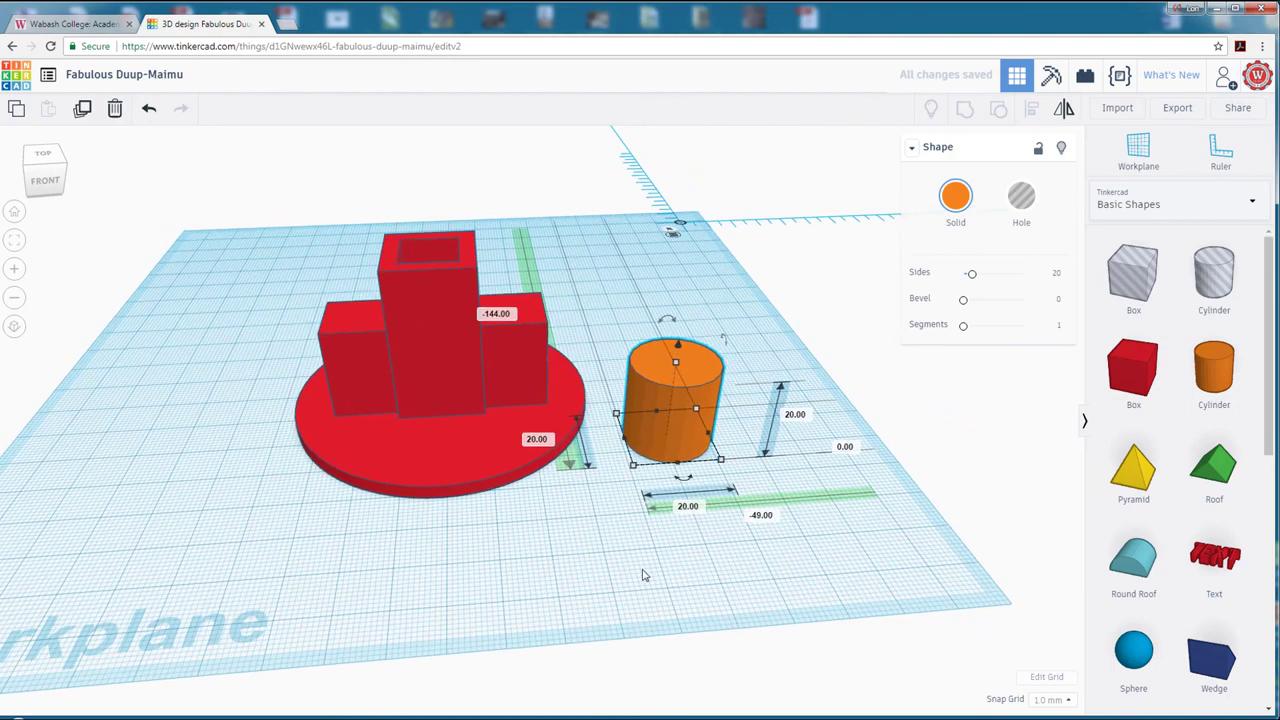
pyautogui.moveTo(643, 566); pyautogui.dragTo(810, 396, button='right')
pyautogui.click(805, 388)
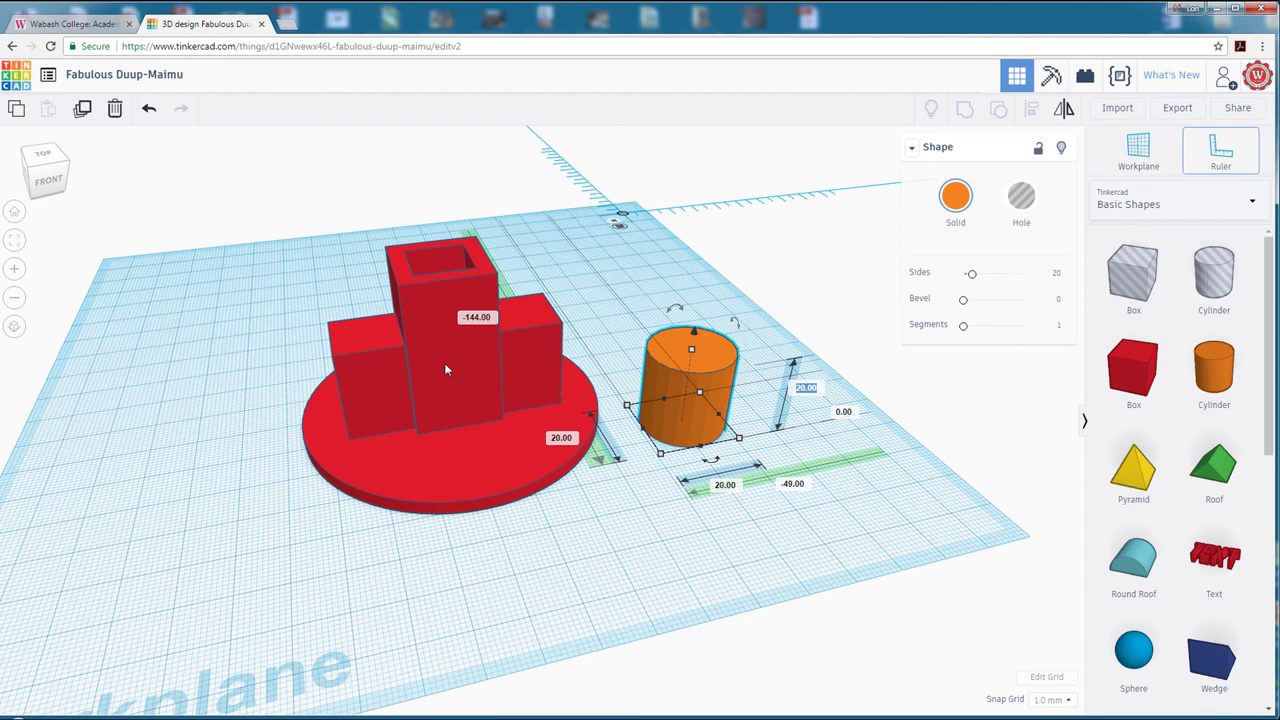
pyautogui.write('60')
pyautogui.press('Return')
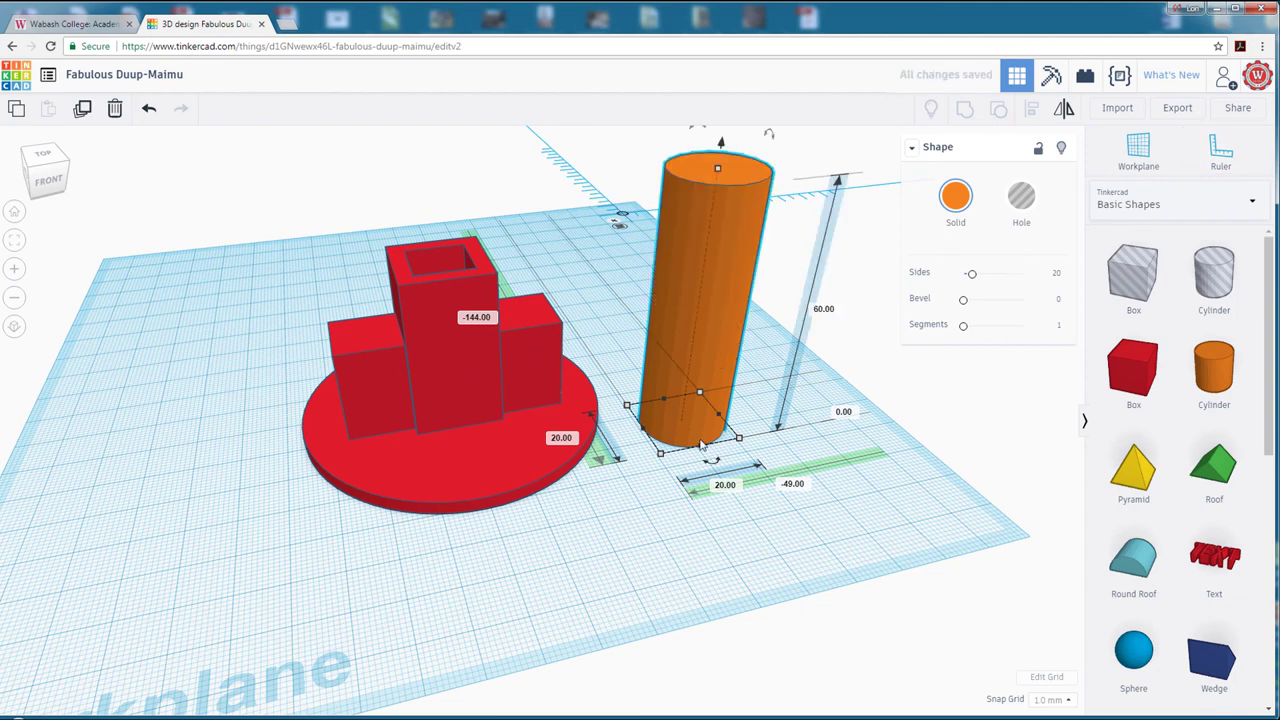
# Set the cylinder's width and depth to 10 mm and move it beside the red base.
pyautogui.click(724, 485)
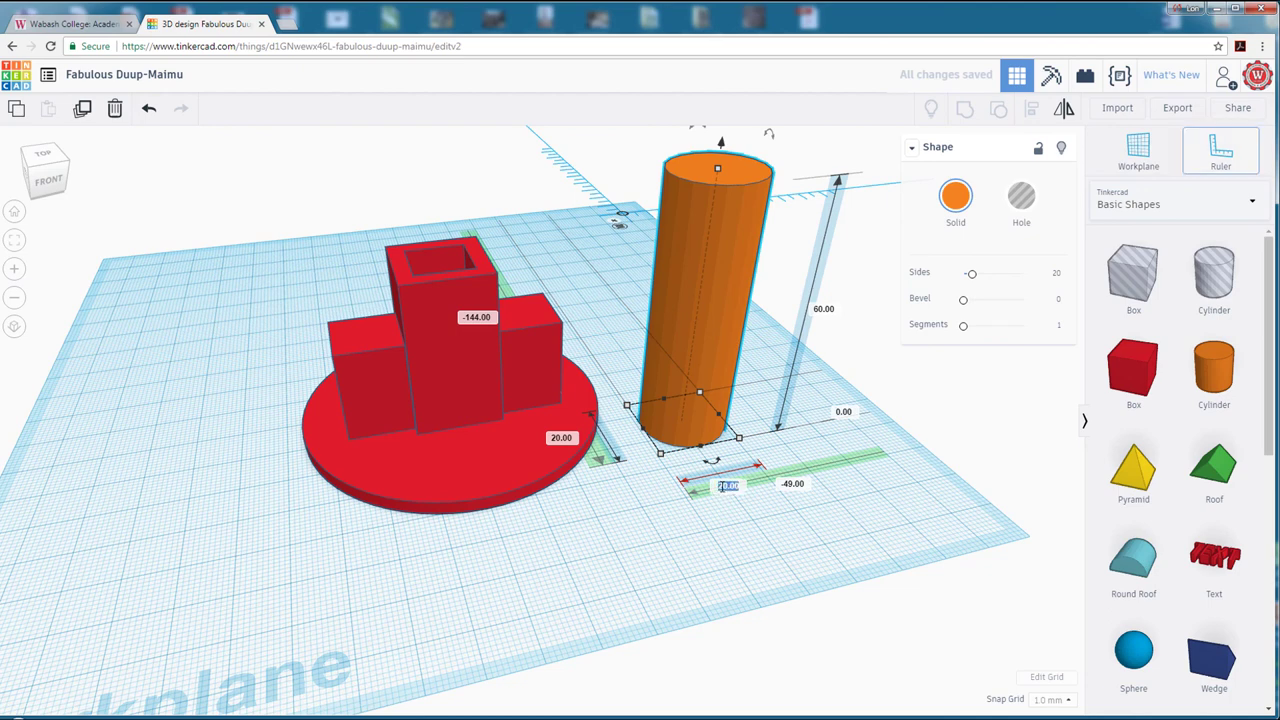
pyautogui.write('10')
pyautogui.press('Return')
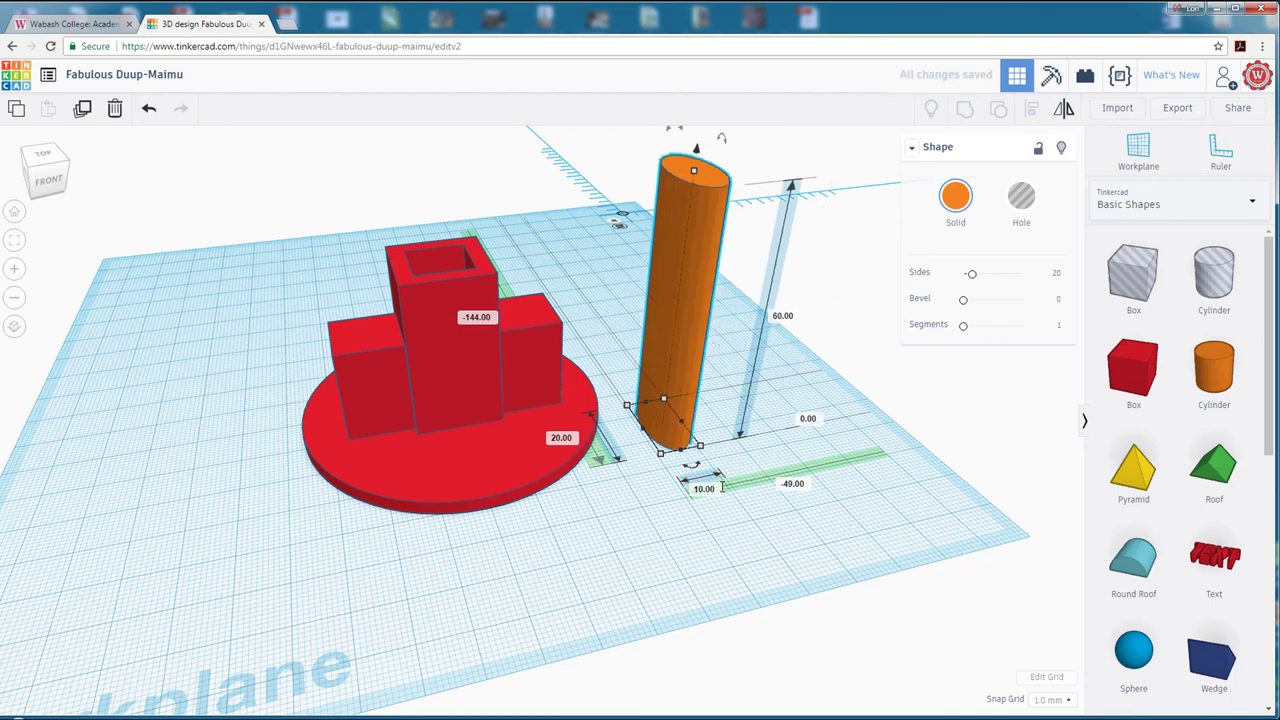
pyautogui.click(561, 438)
pyautogui.write('10')
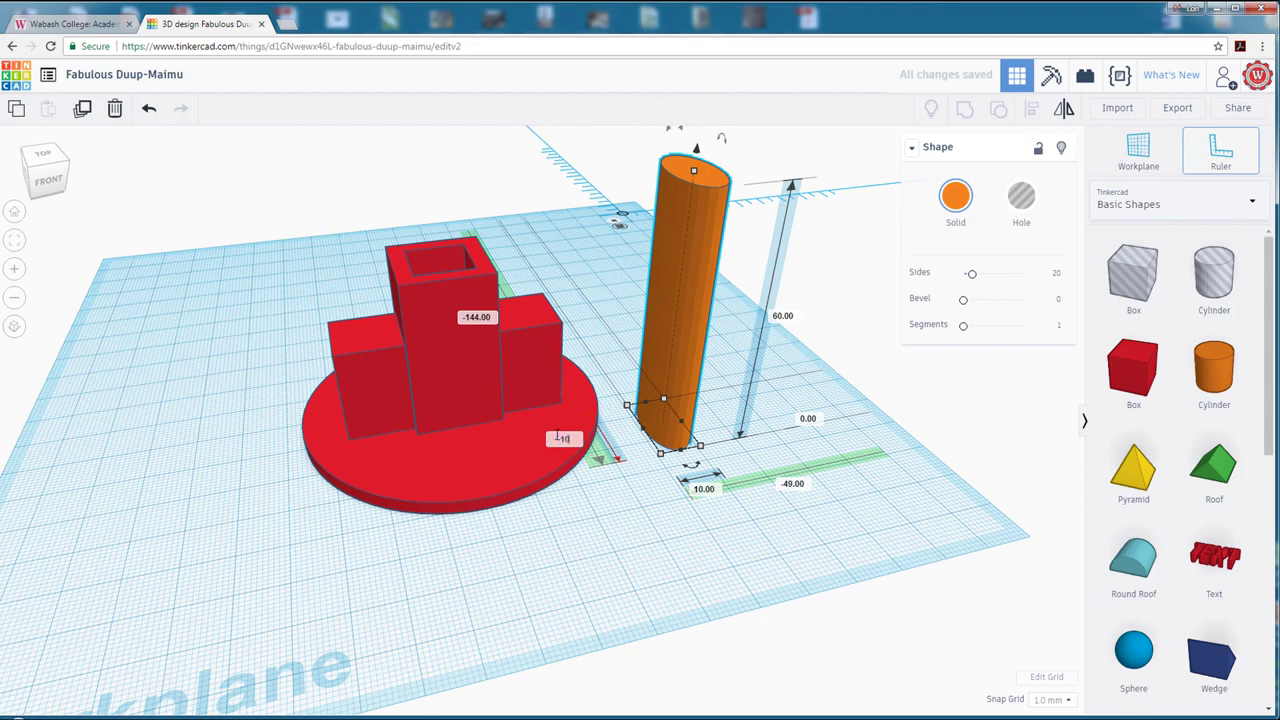
pyautogui.press('Return')
pyautogui.moveTo(680, 360); pyautogui.dragTo(650, 404)
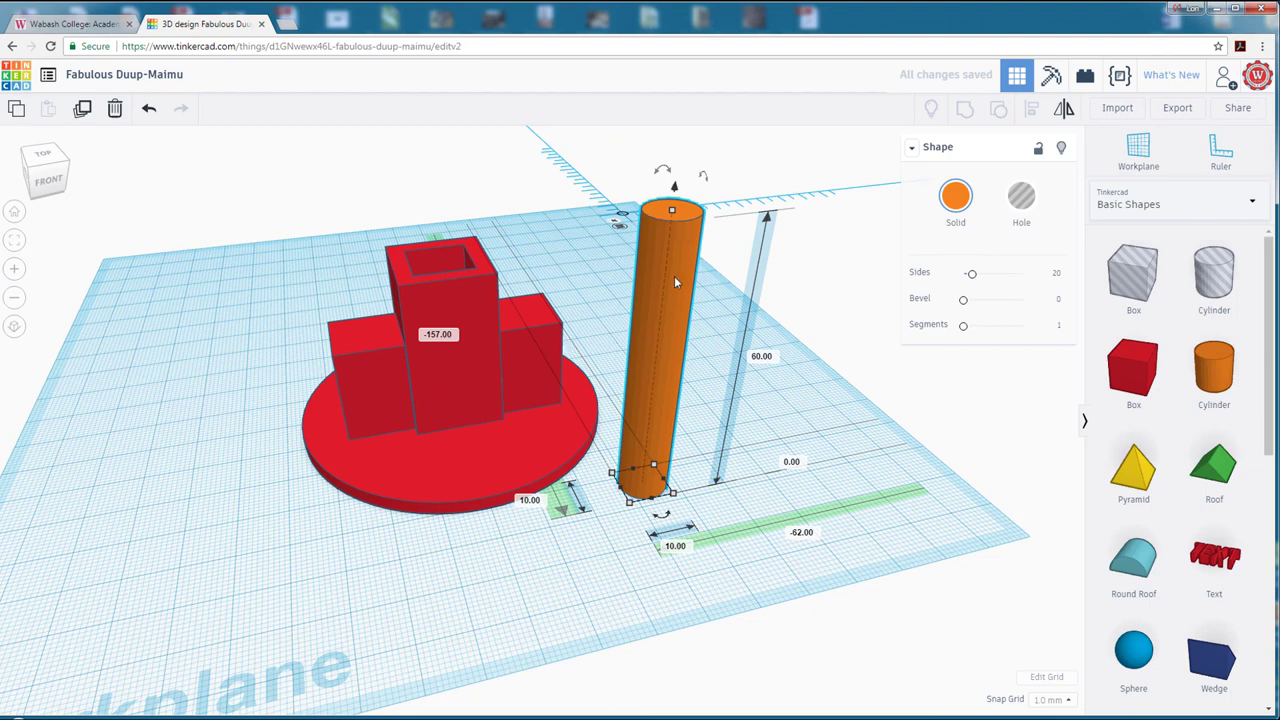
pyautogui.moveTo(662, 170)
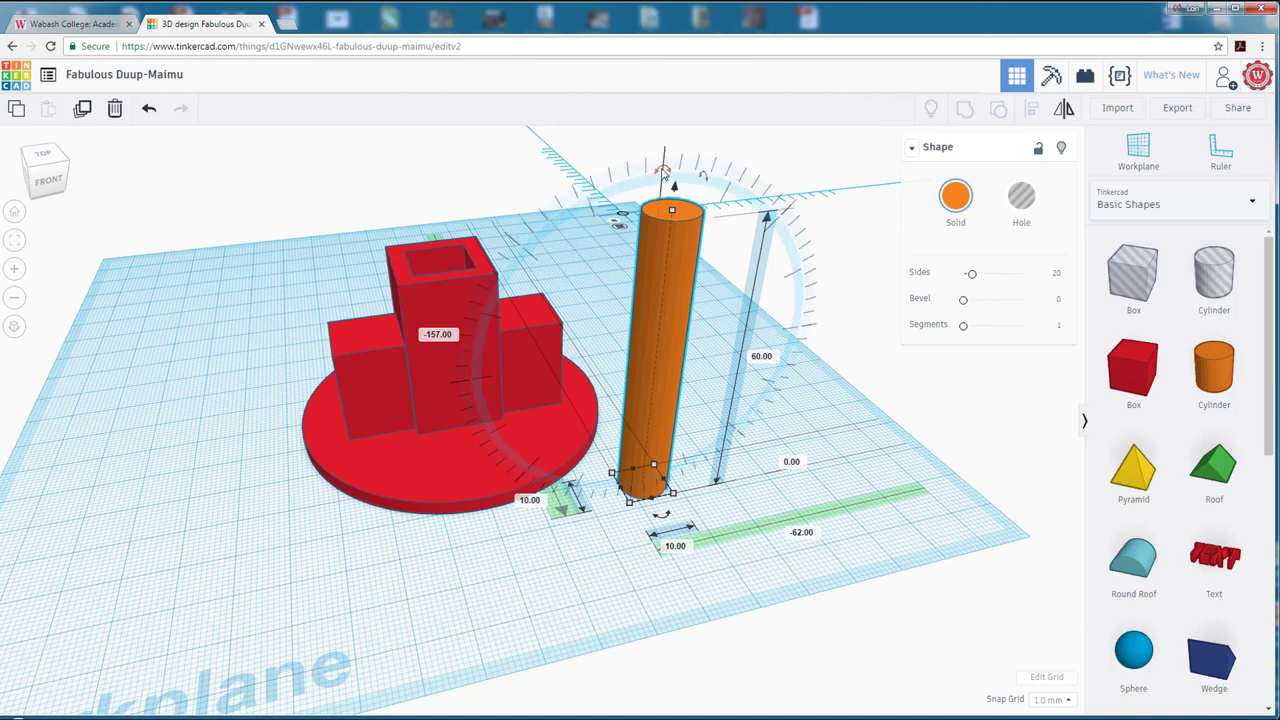
# Tip the orange cylinder 90° onto its side, slide it through the red tube, and select both shapes.
pyautogui.moveTo(662, 170); pyautogui.dragTo(510, 390)
pyautogui.click(560, 560)
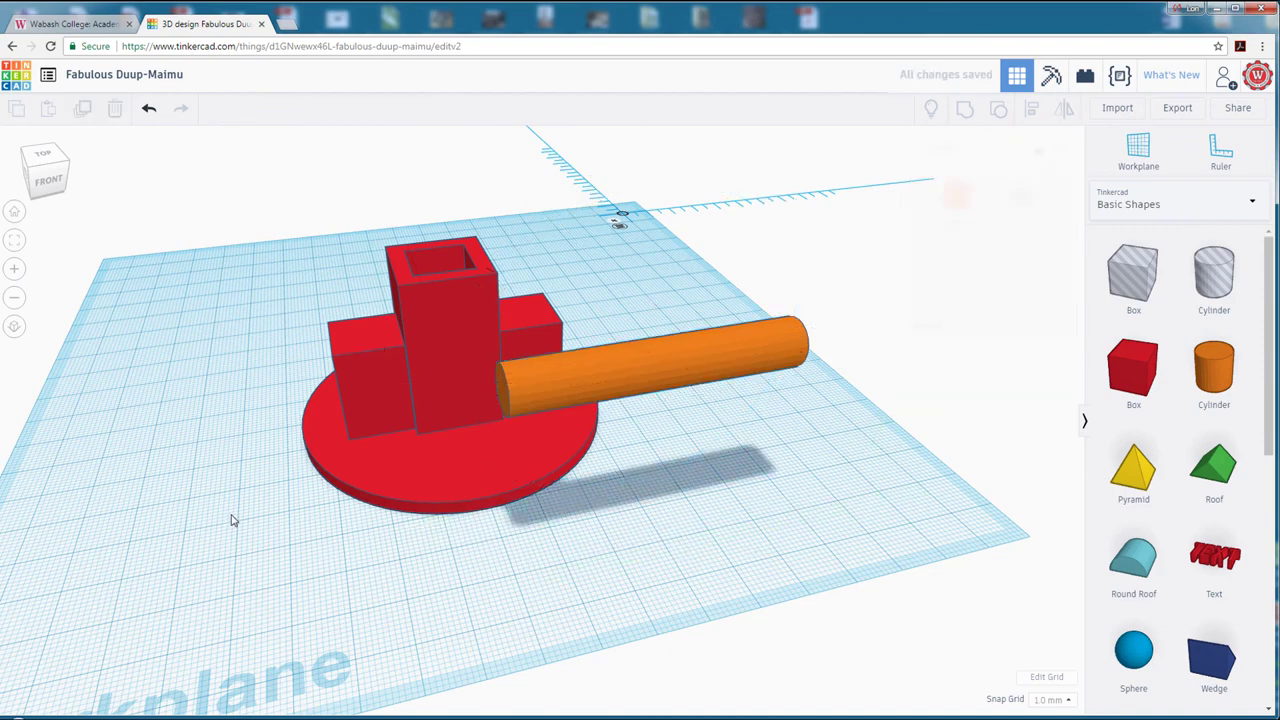
pyautogui.moveTo(560, 560); pyautogui.dragTo(460, 508, button='right')
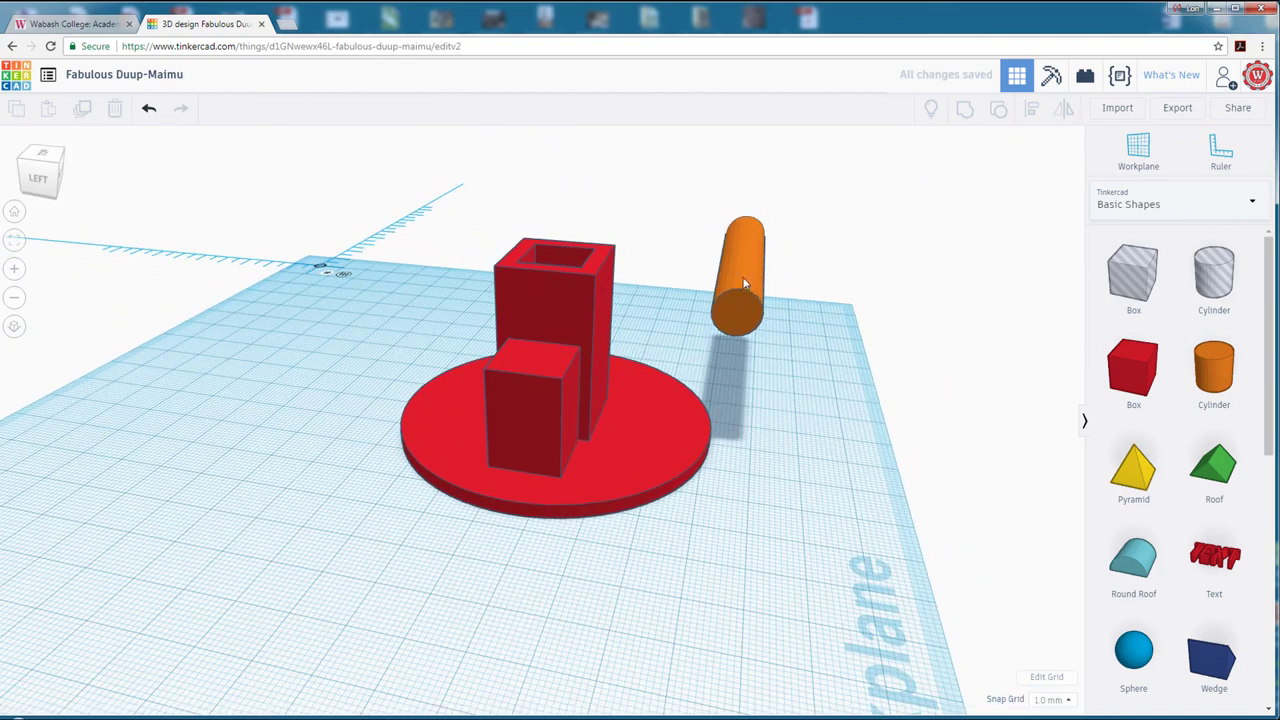
pyautogui.moveTo(750, 264); pyautogui.dragTo(543, 265)
pyautogui.click(791, 400)
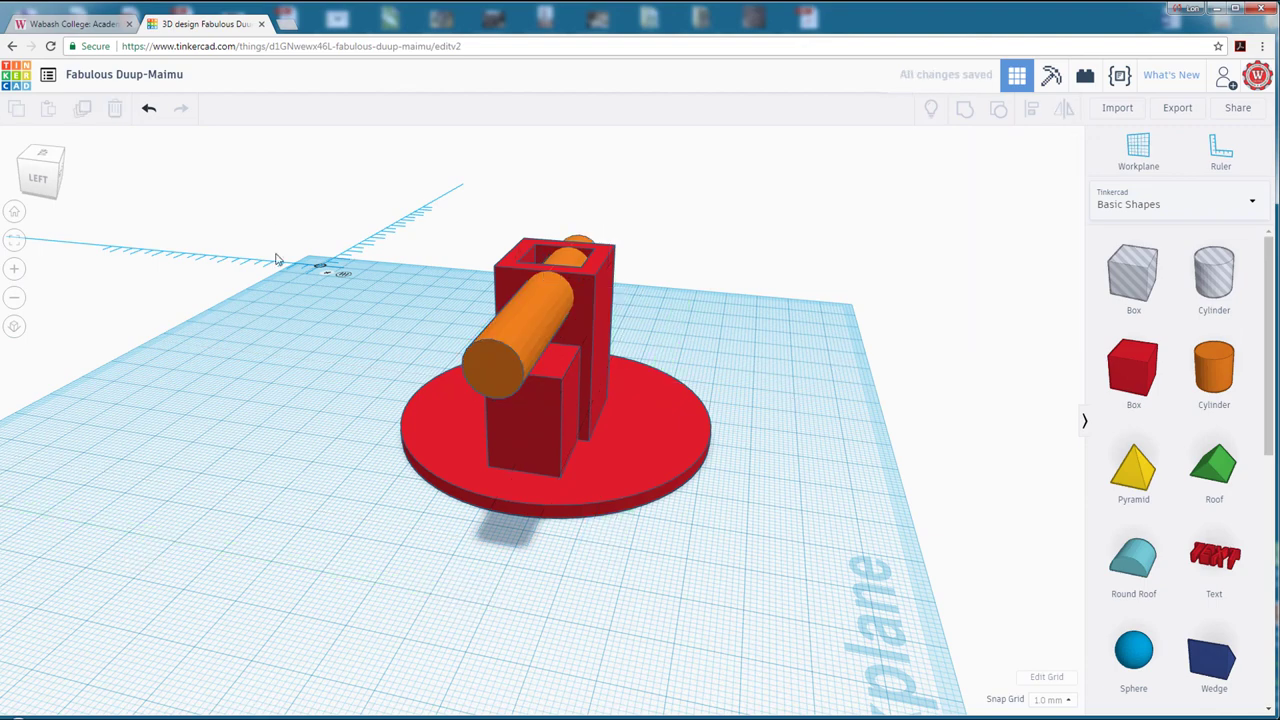
pyautogui.moveTo(598, 452); pyautogui.dragTo(840, 548)
# Centre the horizontal cylinder on the red tower along both axes with the middle Align handles.
pyautogui.moveTo(840, 548); pyautogui.dragTo(997, 213, button='right')
pyautogui.click(1031, 108)
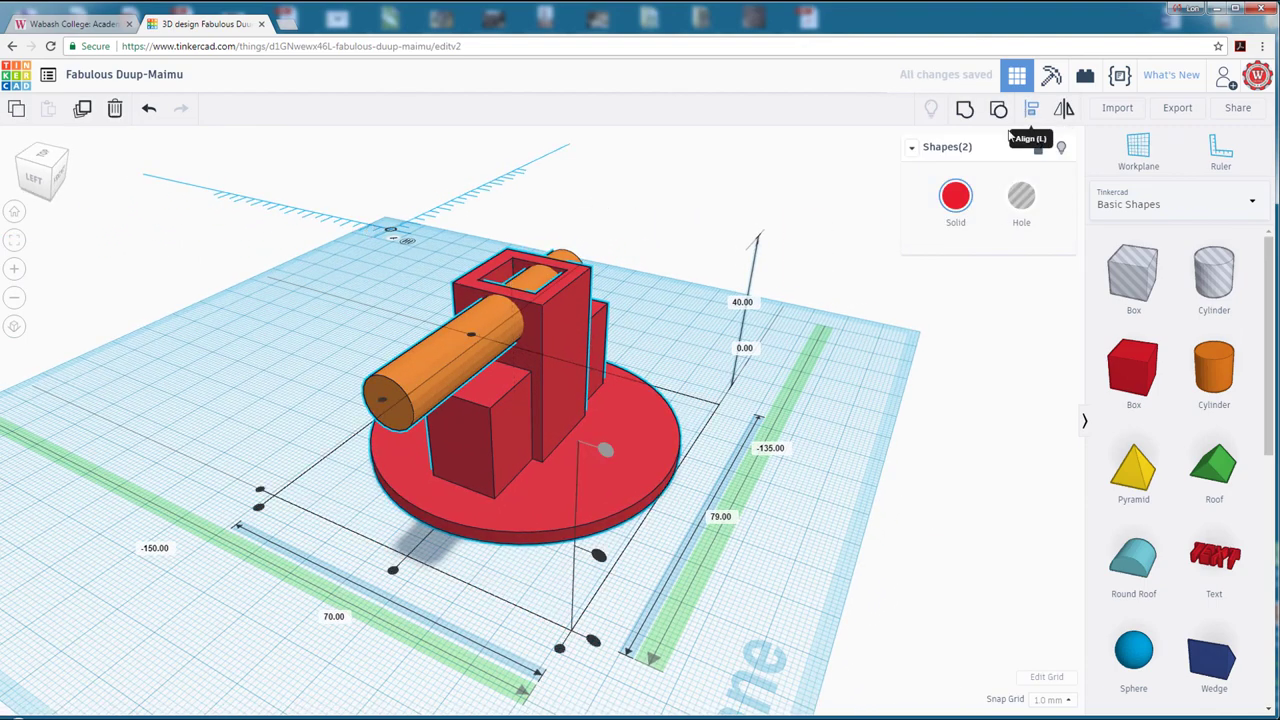
pyautogui.moveTo(882, 498); pyautogui.dragTo(517, 440, button='right')
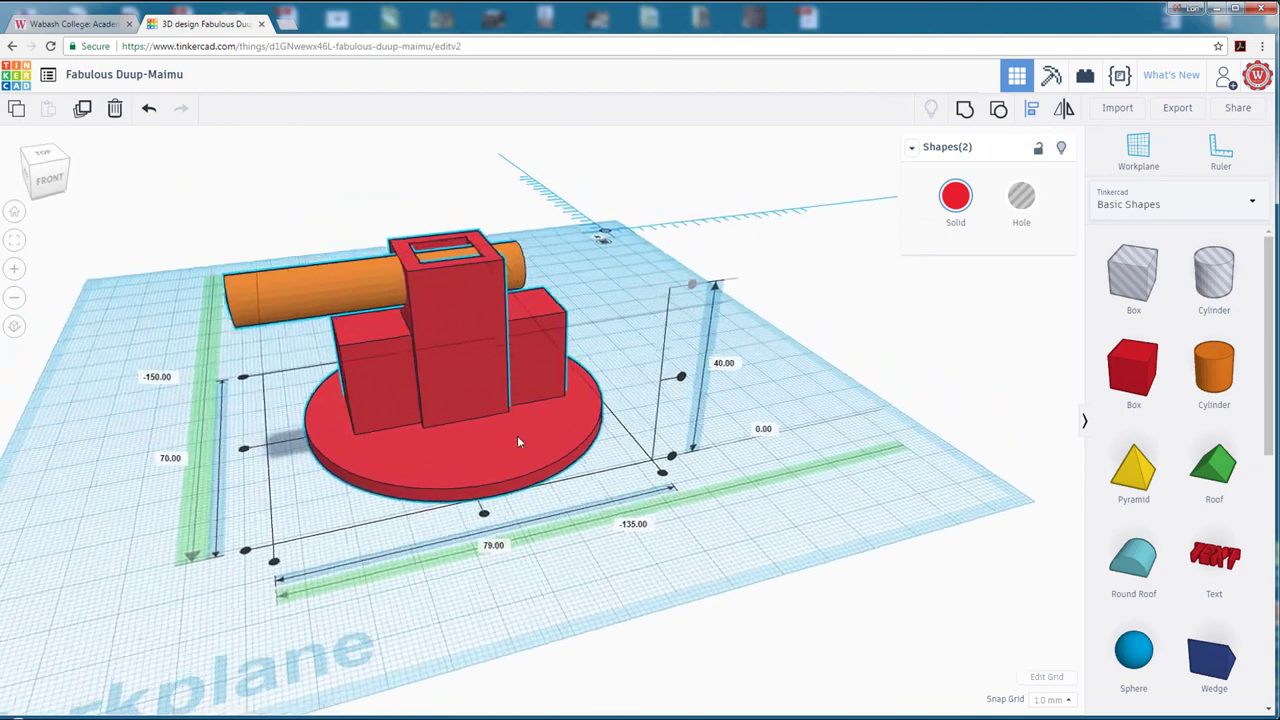
pyautogui.click(485, 516)
pyautogui.moveTo(360, 608); pyautogui.dragTo(615, 604, button='right')
pyautogui.moveTo(667, 518)
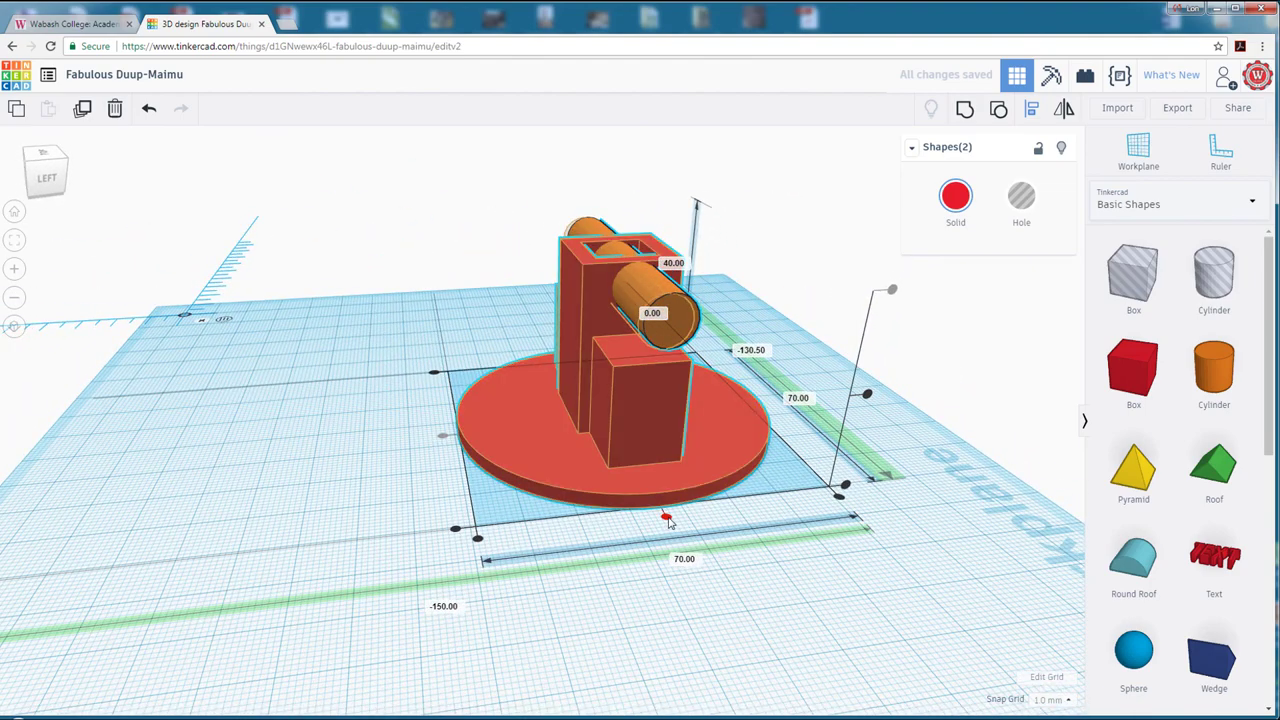
pyautogui.click(667, 518)
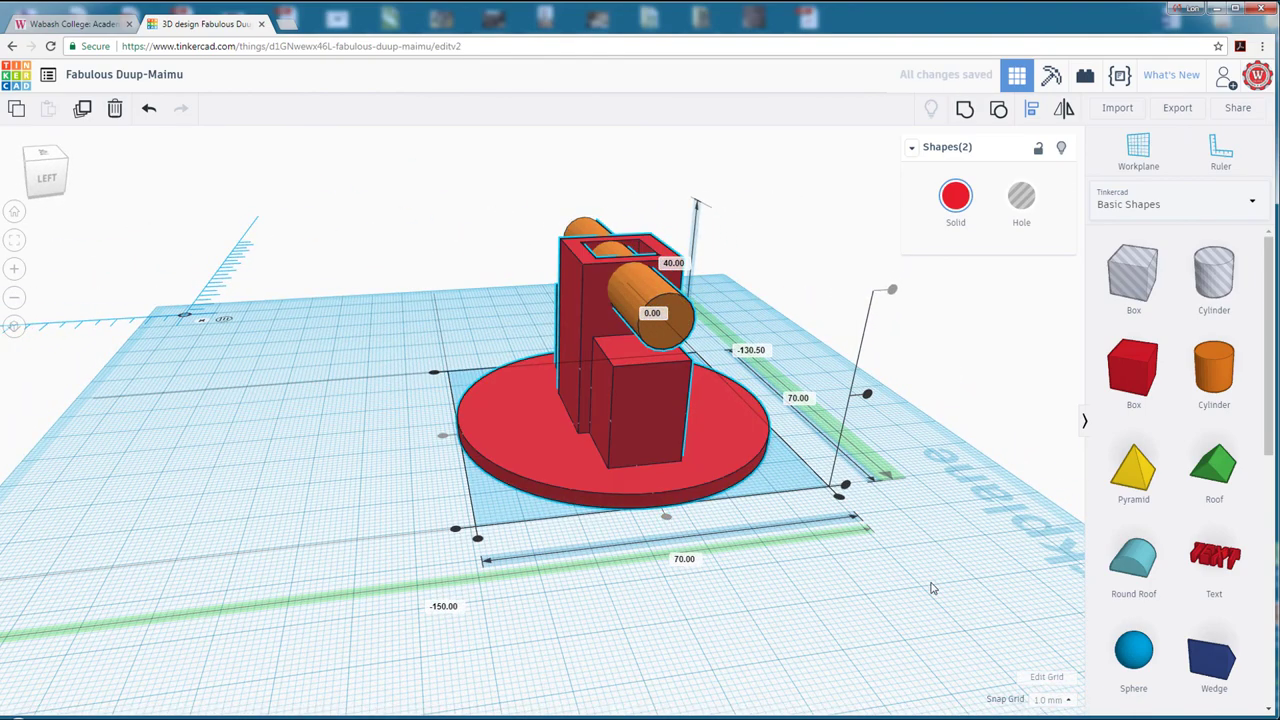
pyautogui.moveTo(934, 586); pyautogui.dragTo(657, 585, button='right')
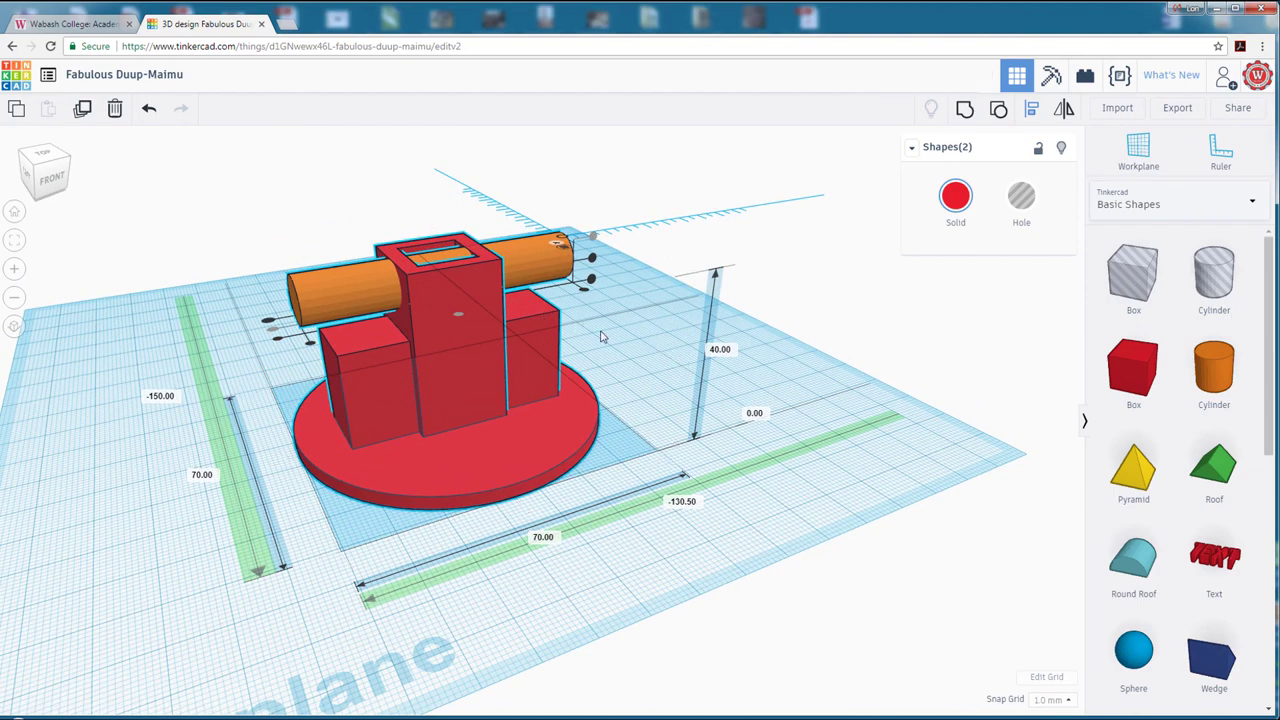
# Try a height of 13 for the selected shapes, then undo it.
pyautogui.click(721, 351)
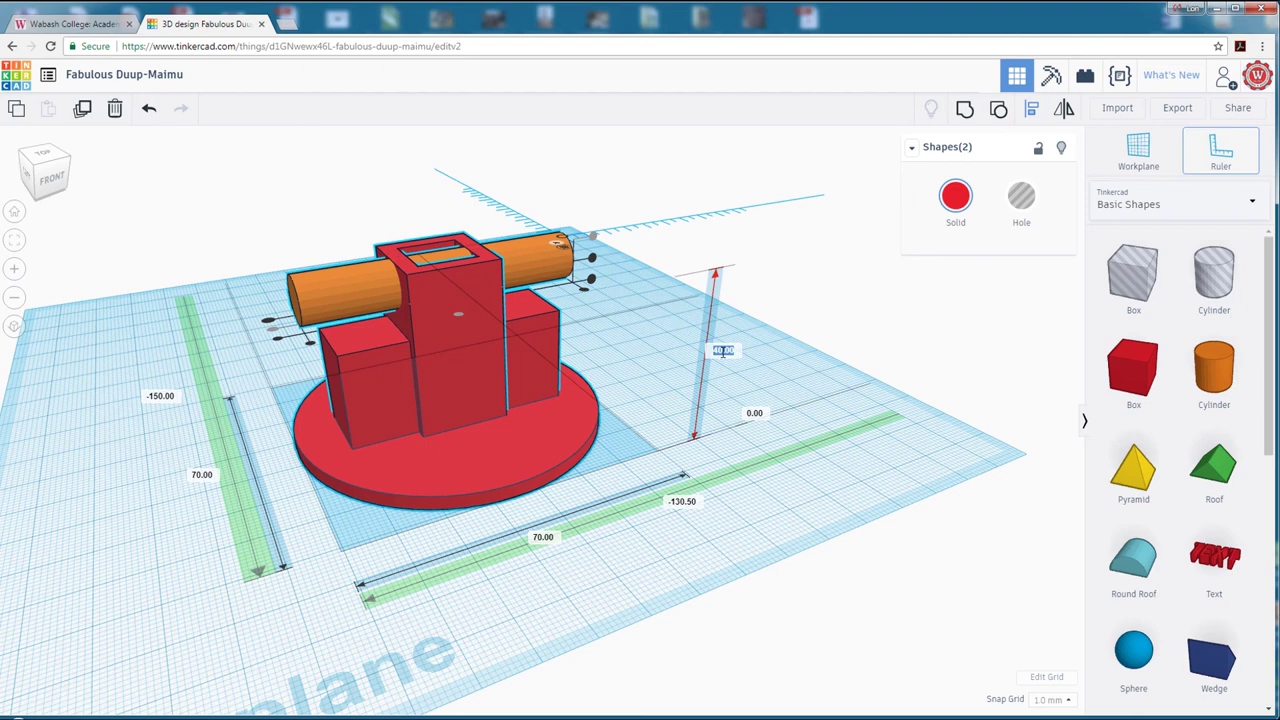
pyautogui.press('BackSpace')
pyautogui.write('13')
pyautogui.press('Return')
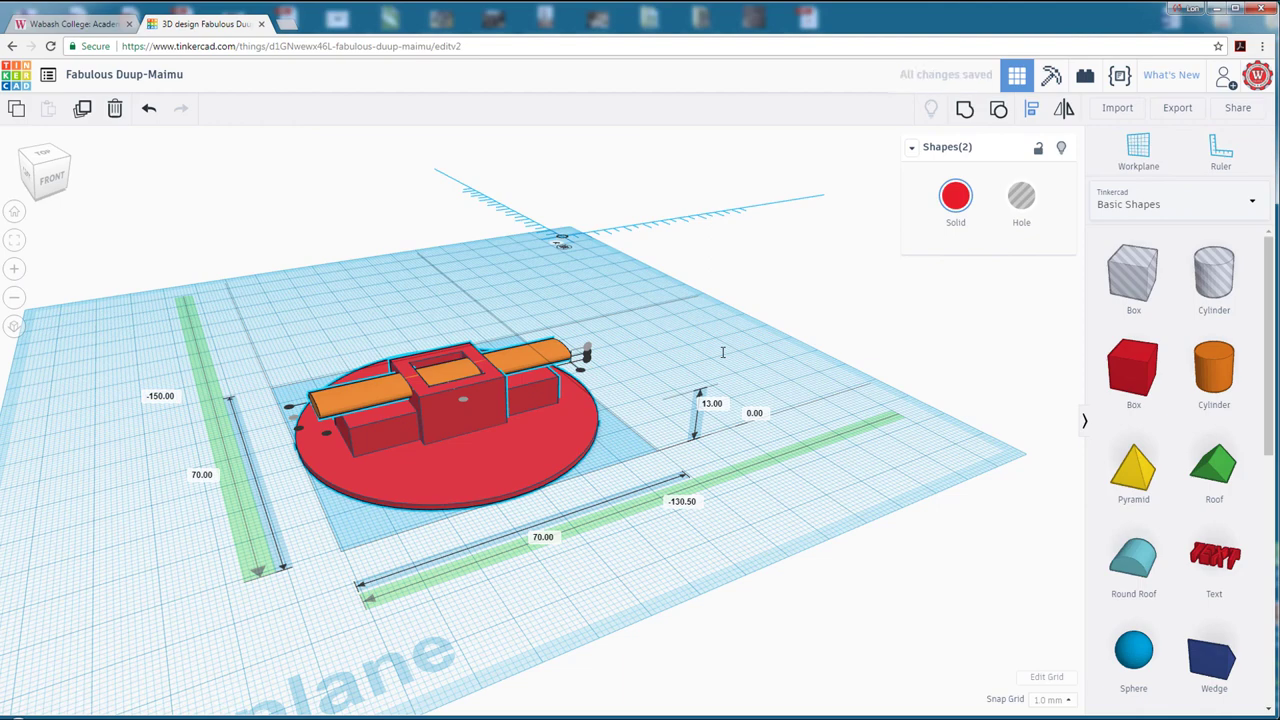
pyautogui.hotkey('ctrl', 'z')
# Reselect the cylinder and red model together, try a height of 10, and undo it too.
pyautogui.click(806, 316)
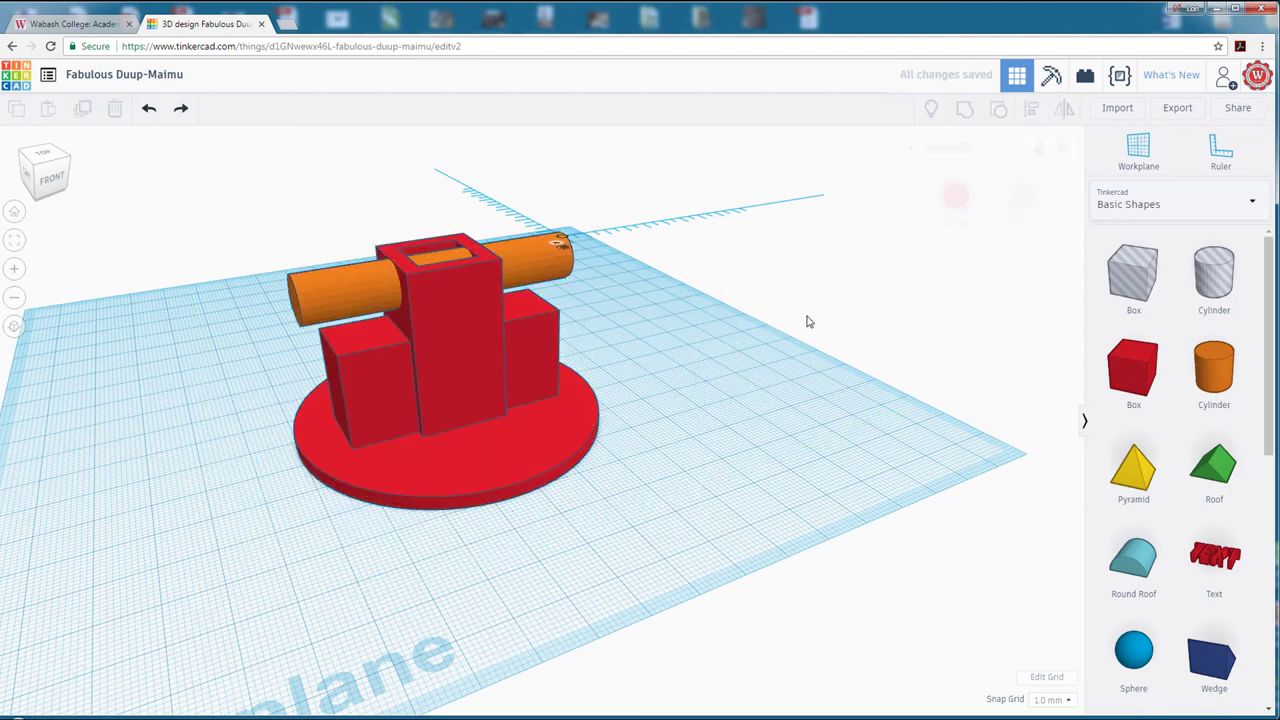
pyautogui.click(538, 263)
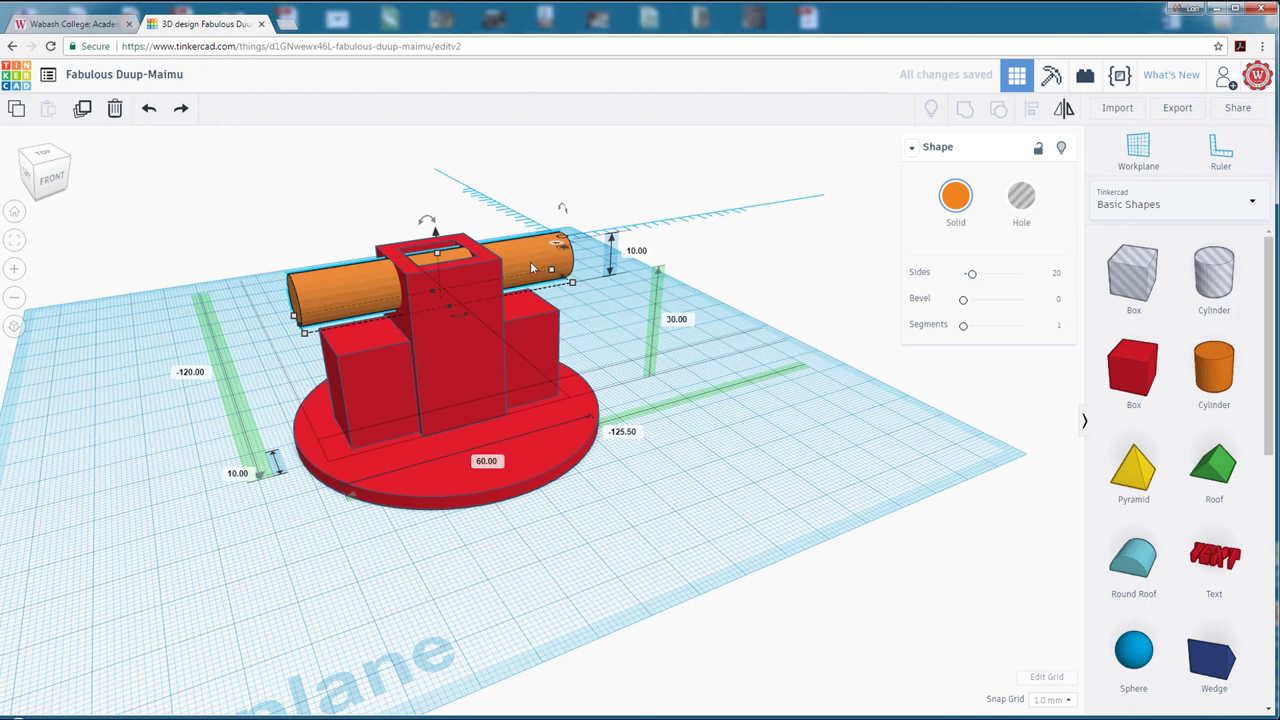
pyautogui.click(781, 481)
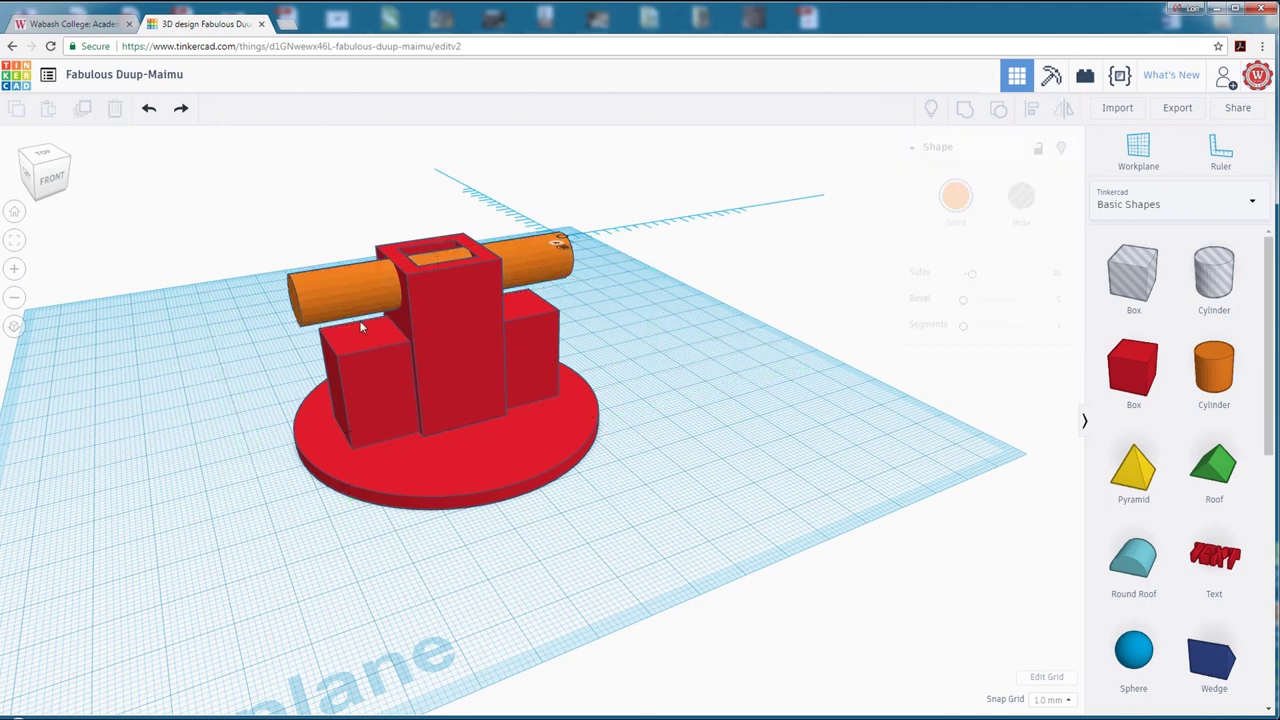
pyautogui.moveTo(215, 178); pyautogui.dragTo(796, 593)
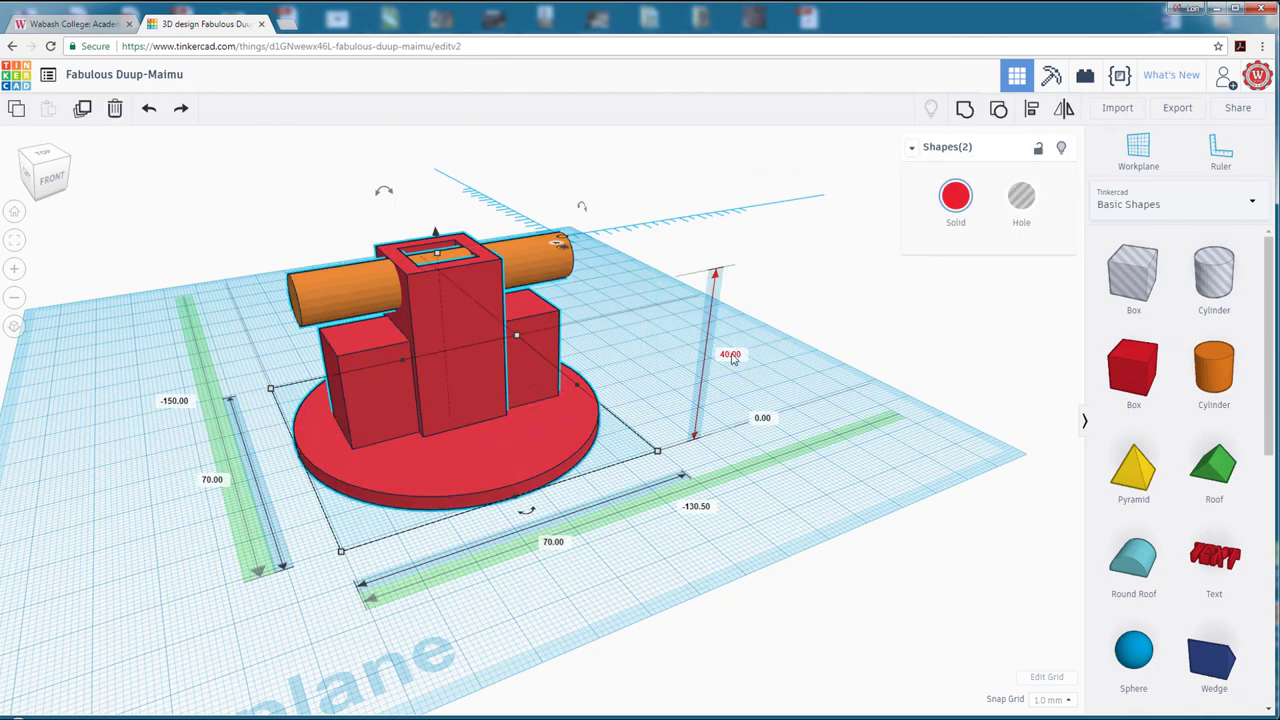
pyautogui.click(731, 356)
pyautogui.write('10')
pyautogui.press('Return')
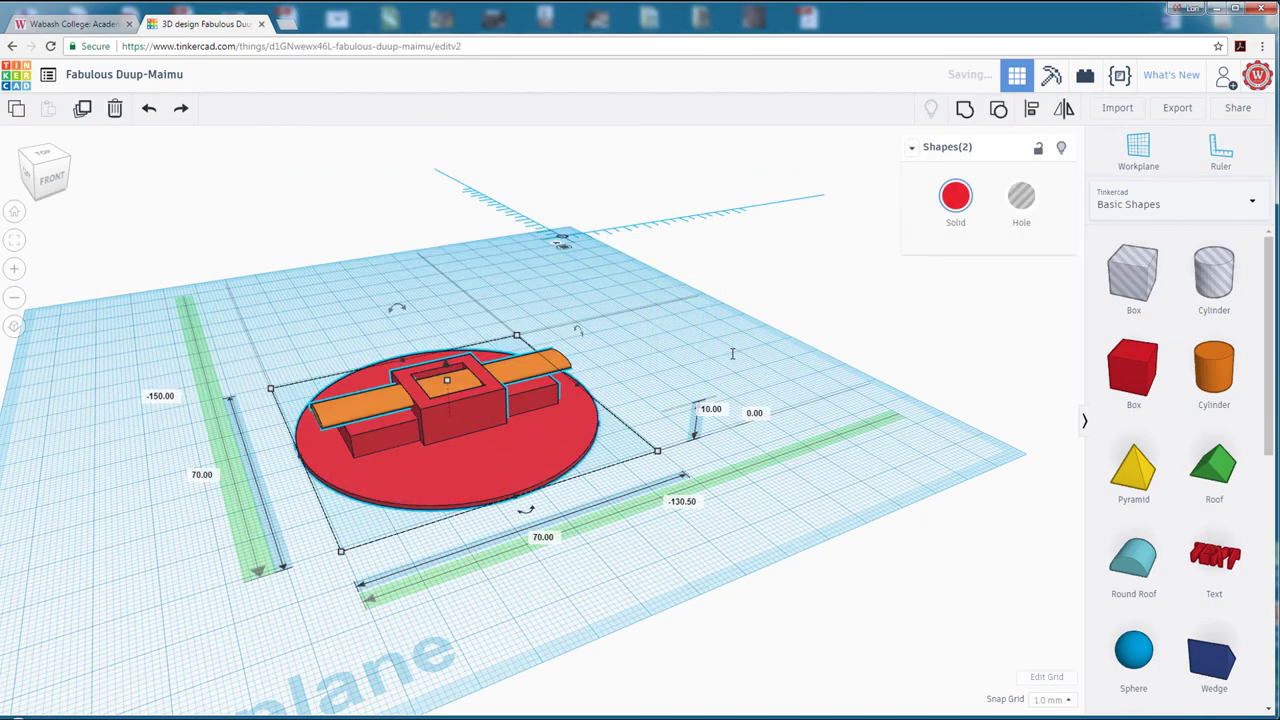
pyautogui.hotkey('ctrl', 'z')
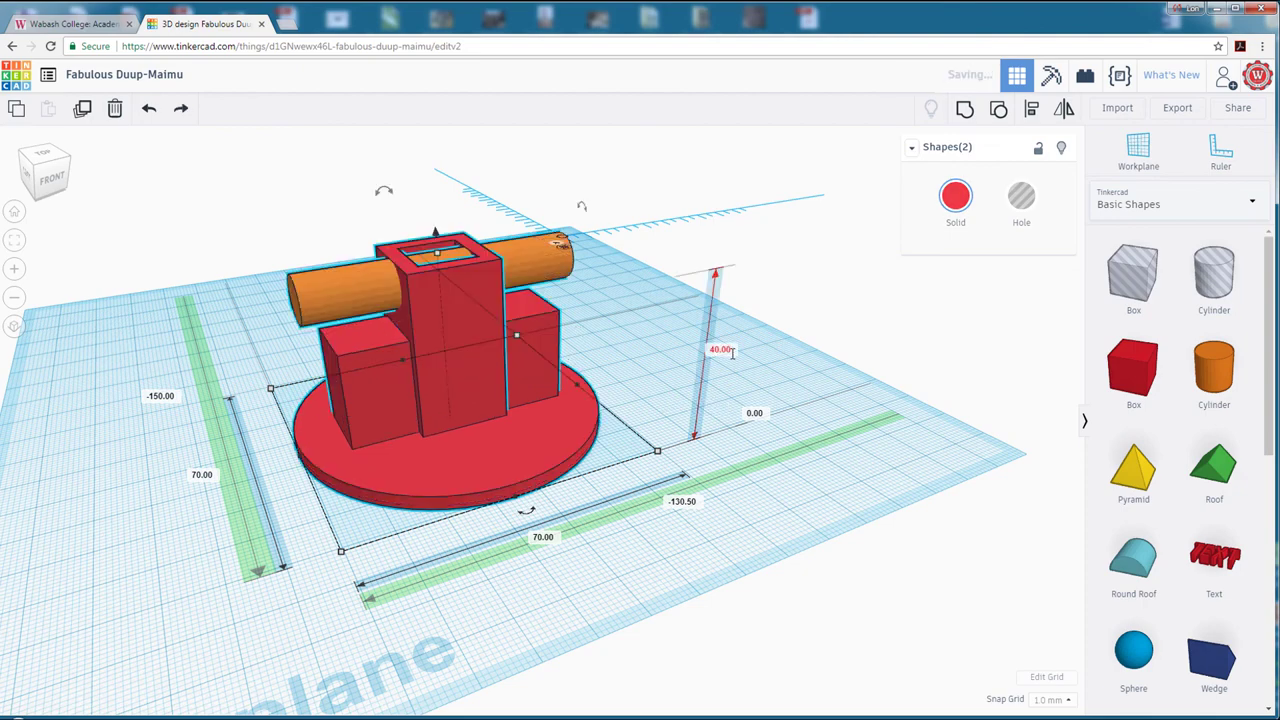
pyautogui.click(870, 296)
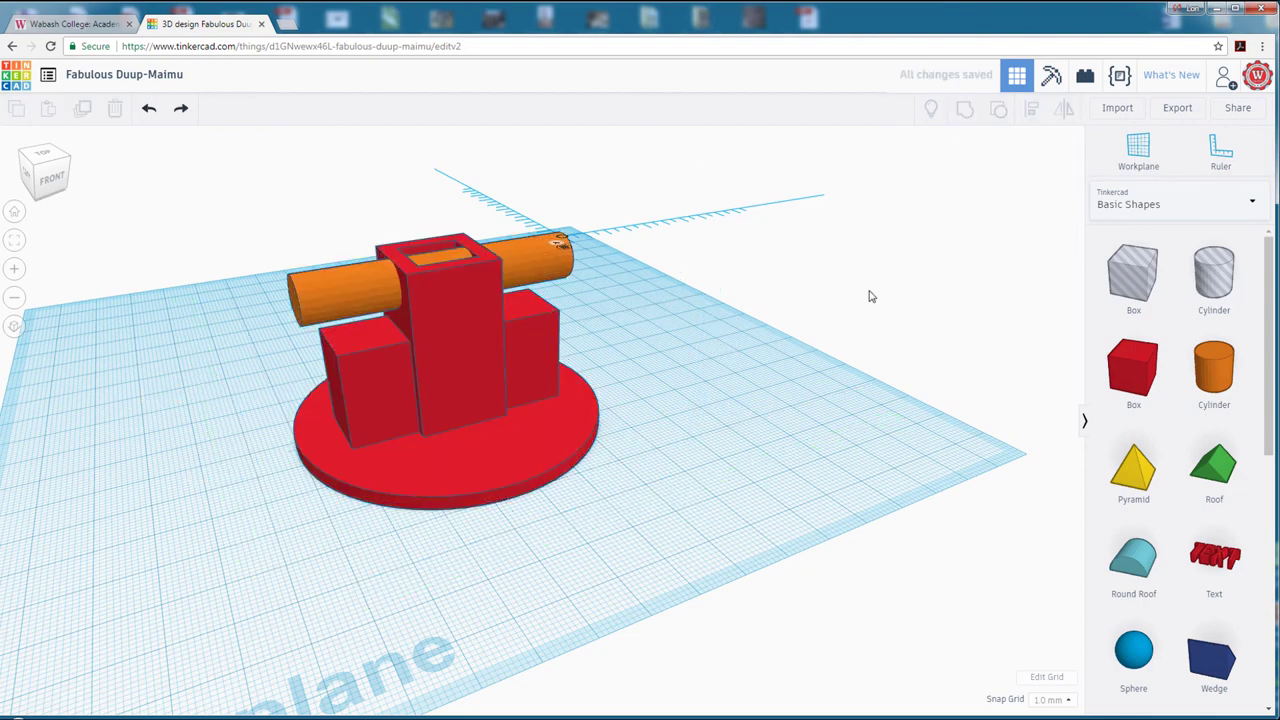
# Change the orange cylinder's elevation from 30 to 13 and orbit to confirm it passes through.
pyautogui.click(335, 296)
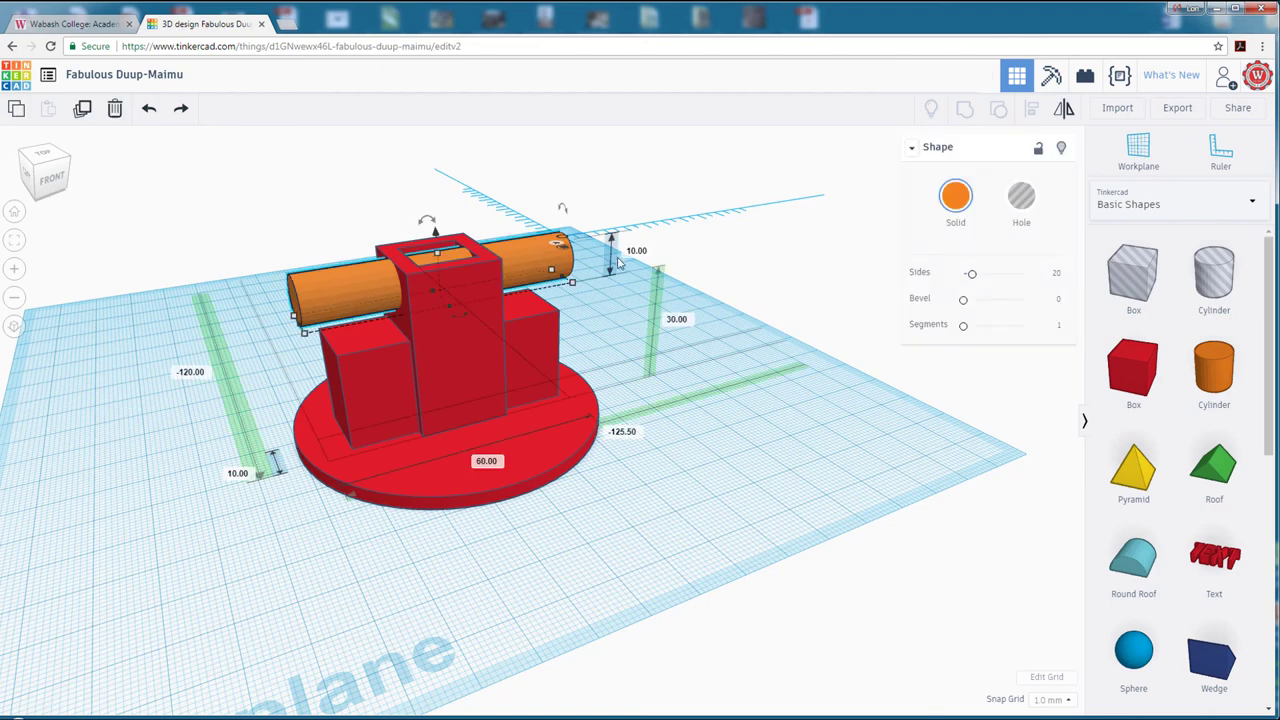
pyautogui.click(680, 319)
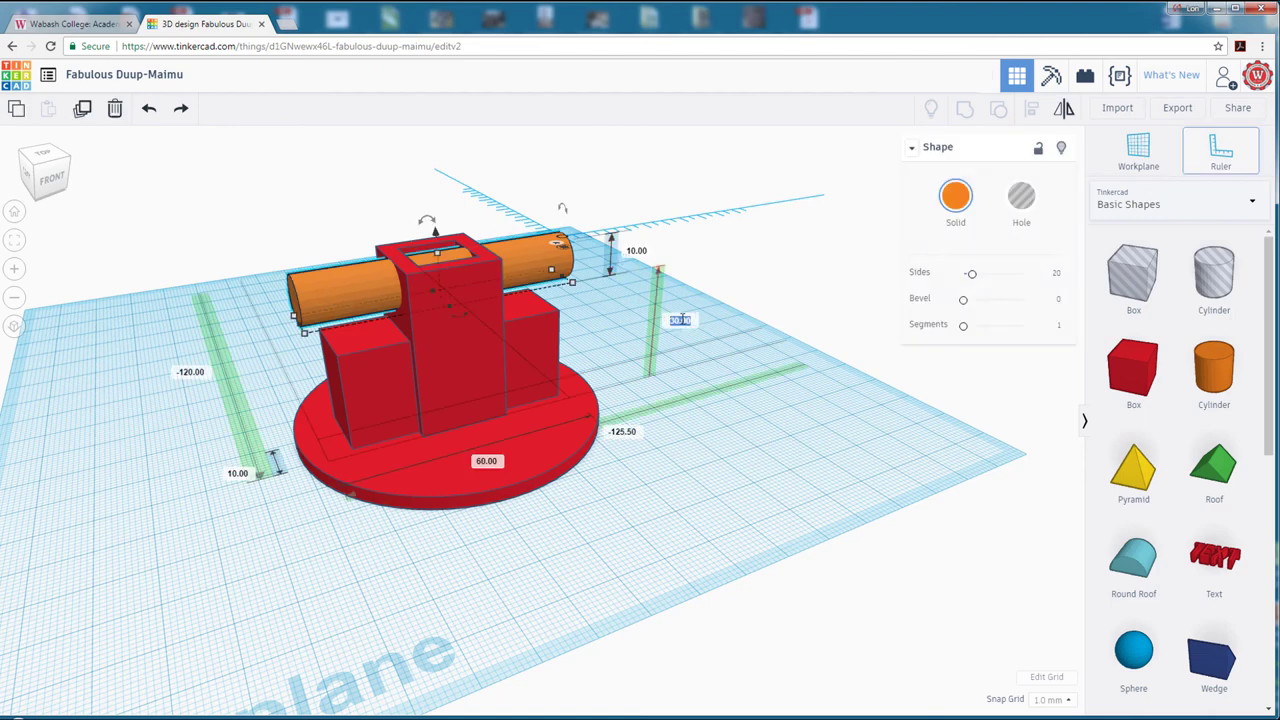
pyautogui.press('BackSpace')
pyautogui.write('13')
pyautogui.press('Return')
pyautogui.click(778, 487)
pyautogui.moveTo(778, 487); pyautogui.dragTo(518, 577, button='right')
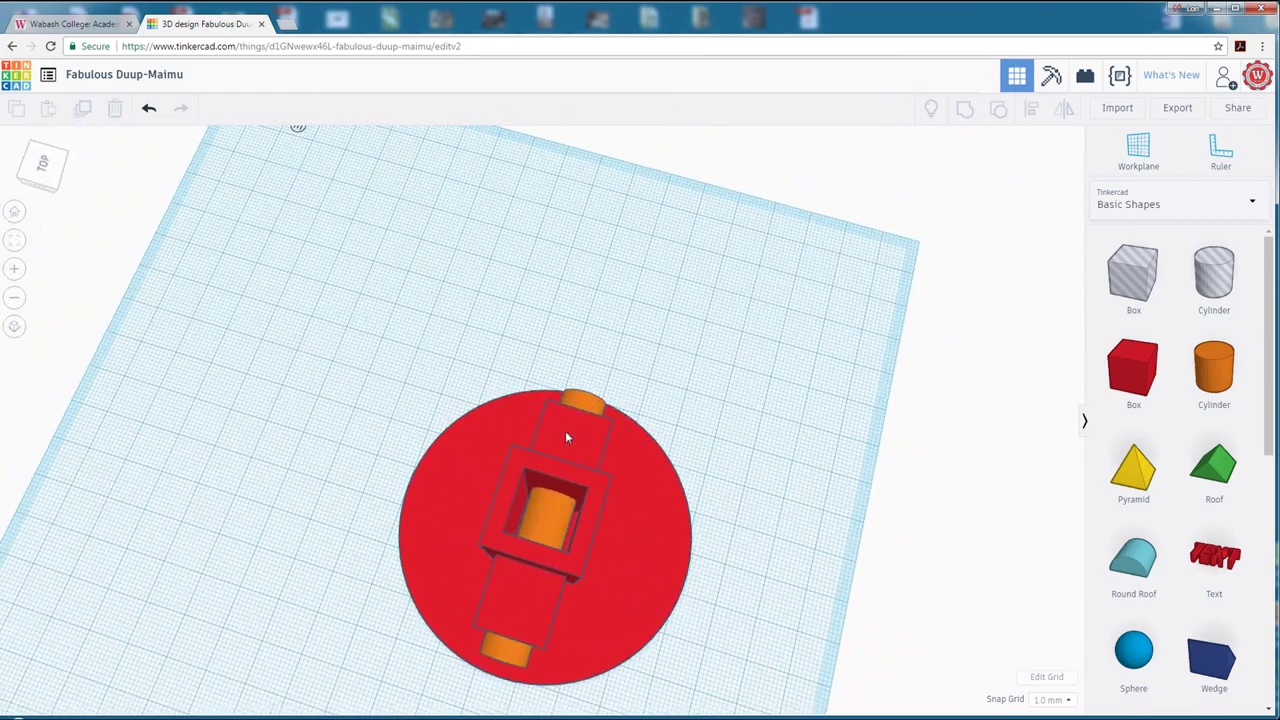
pyautogui.moveTo(740, 608); pyautogui.dragTo(566, 518, button='right')
pyautogui.click(320, 390)
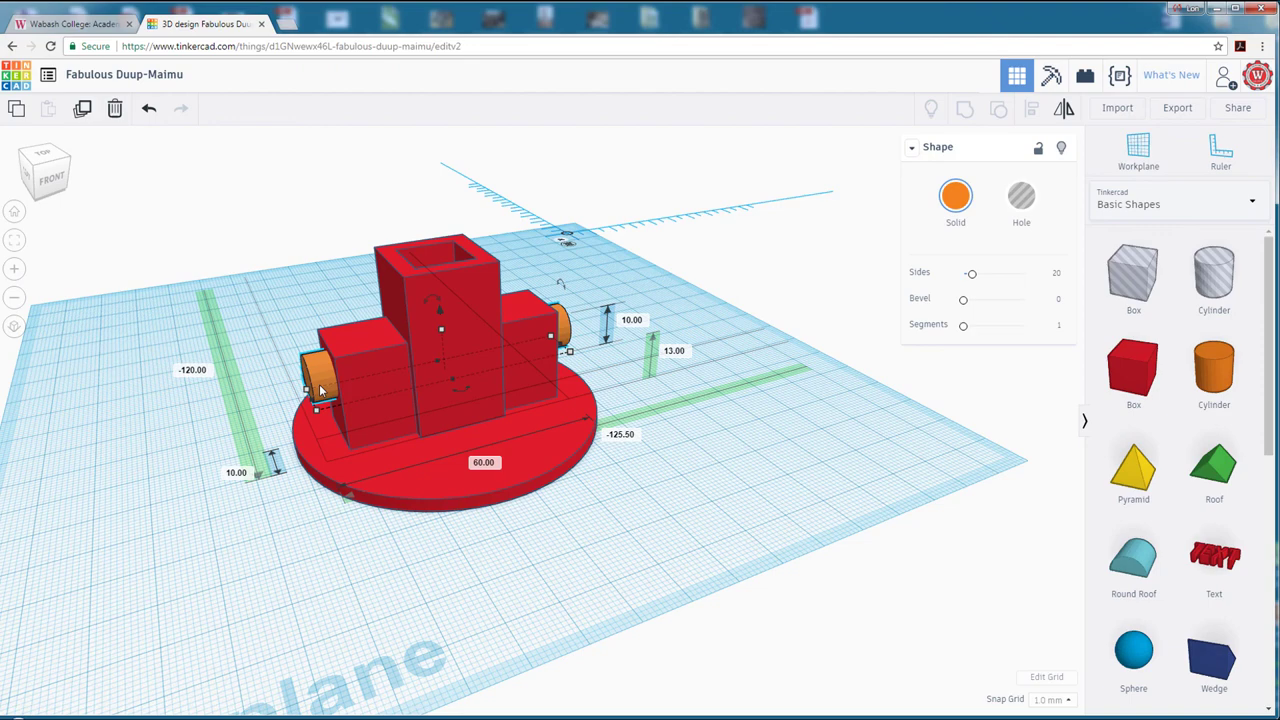
# Make the selected side cylinders holes and group everything with the red part to cut the channel.
pyautogui.click(1020, 205)
pyautogui.moveTo(714, 520); pyautogui.dragTo(571, 543, button='right')
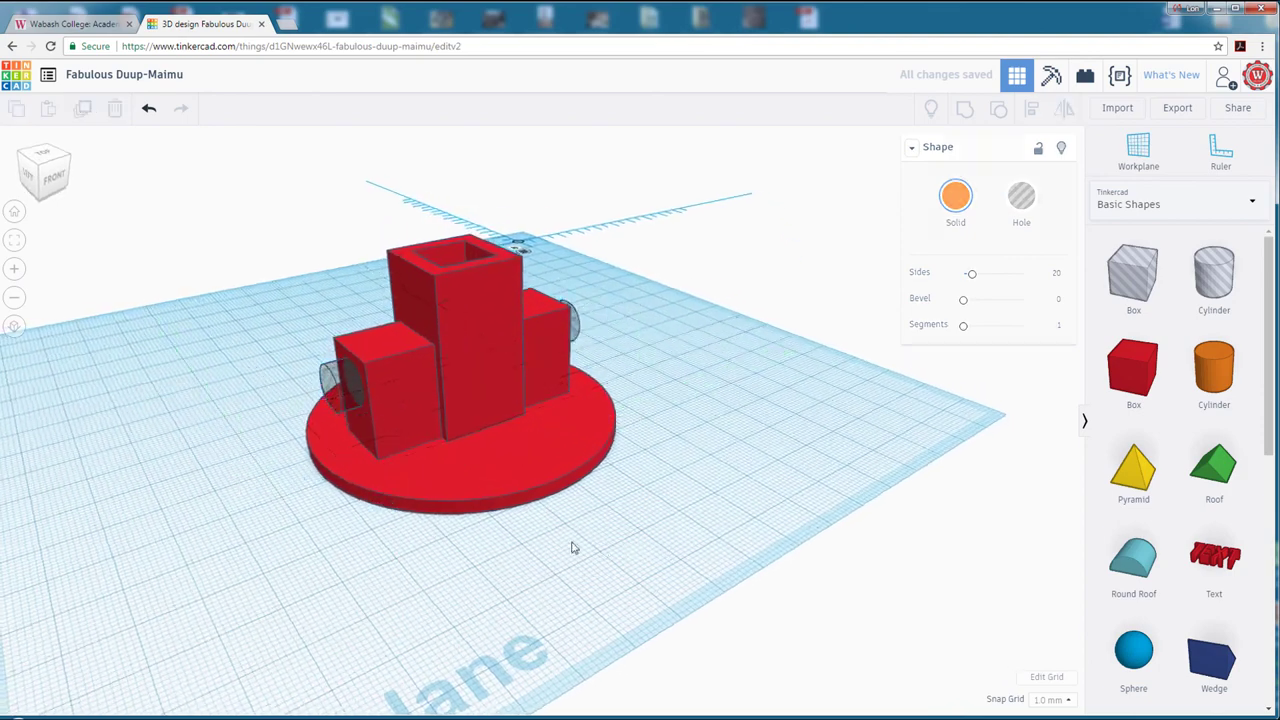
pyautogui.click(262, 312)
pyautogui.moveTo(184, 201); pyautogui.dragTo(807, 597)
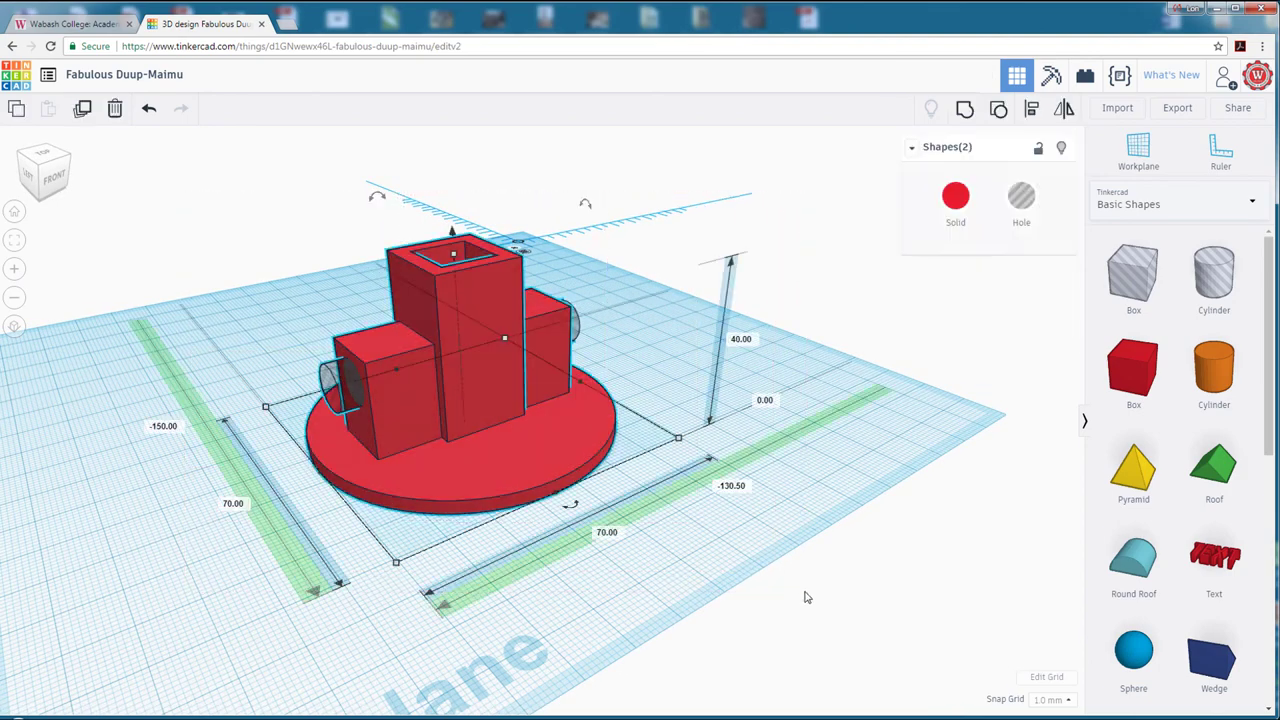
pyautogui.click(964, 108)
pyautogui.click(611, 466)
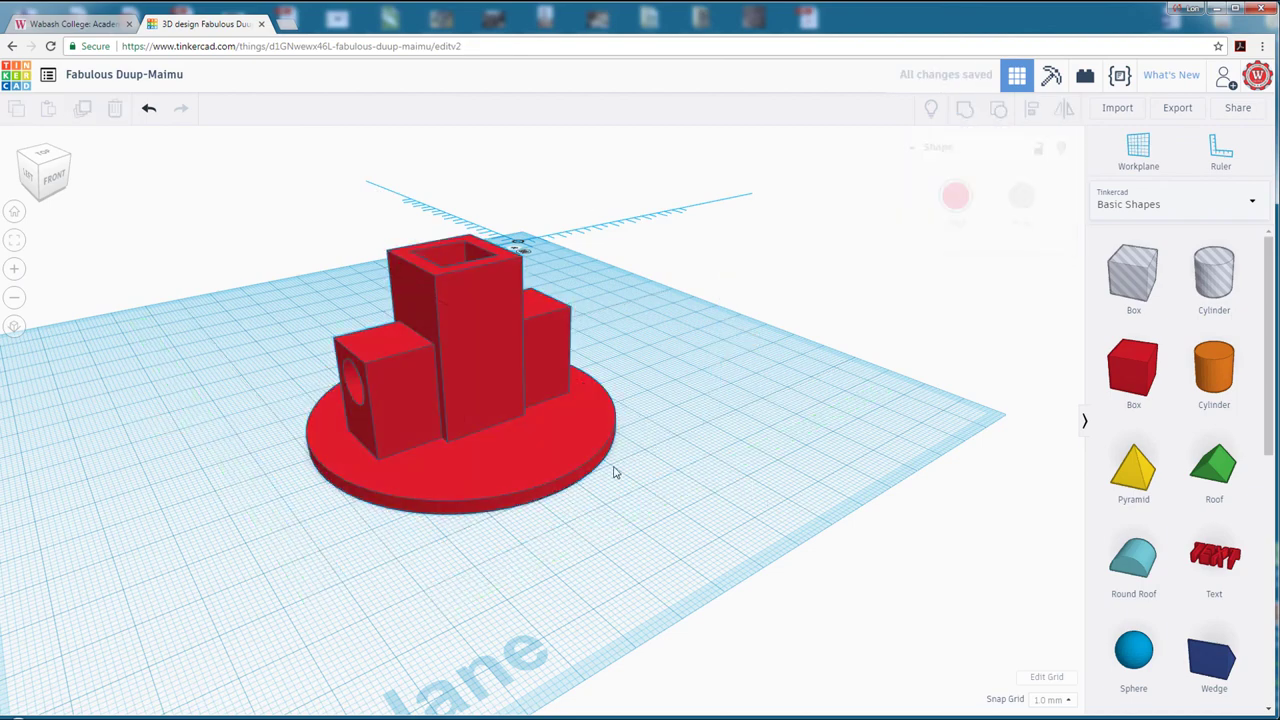
# Orbit around the red part to check the side-box hole, nudging the part slightly back.
pyautogui.moveTo(483, 398); pyautogui.dragTo(506, 386, button='right')
pyautogui.moveTo(620, 410); pyautogui.dragTo(641, 412, button='right')
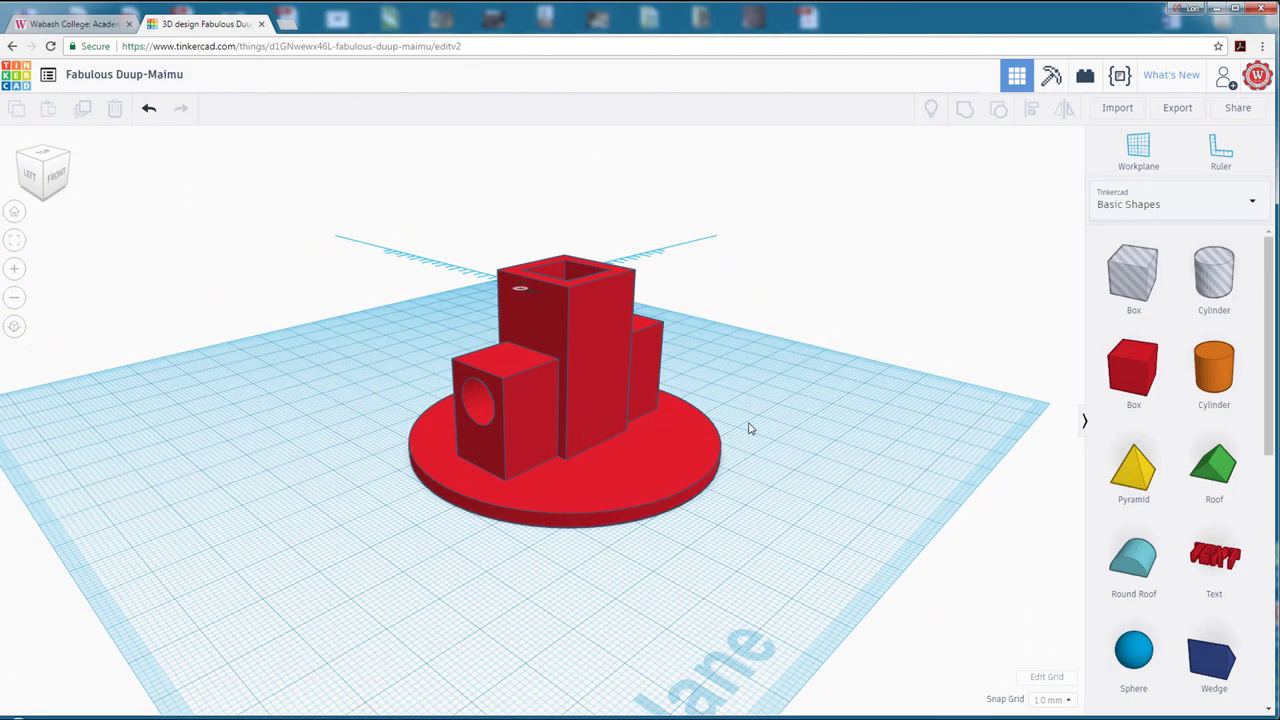
pyautogui.moveTo(801, 431); pyautogui.dragTo(381, 414, button='right')
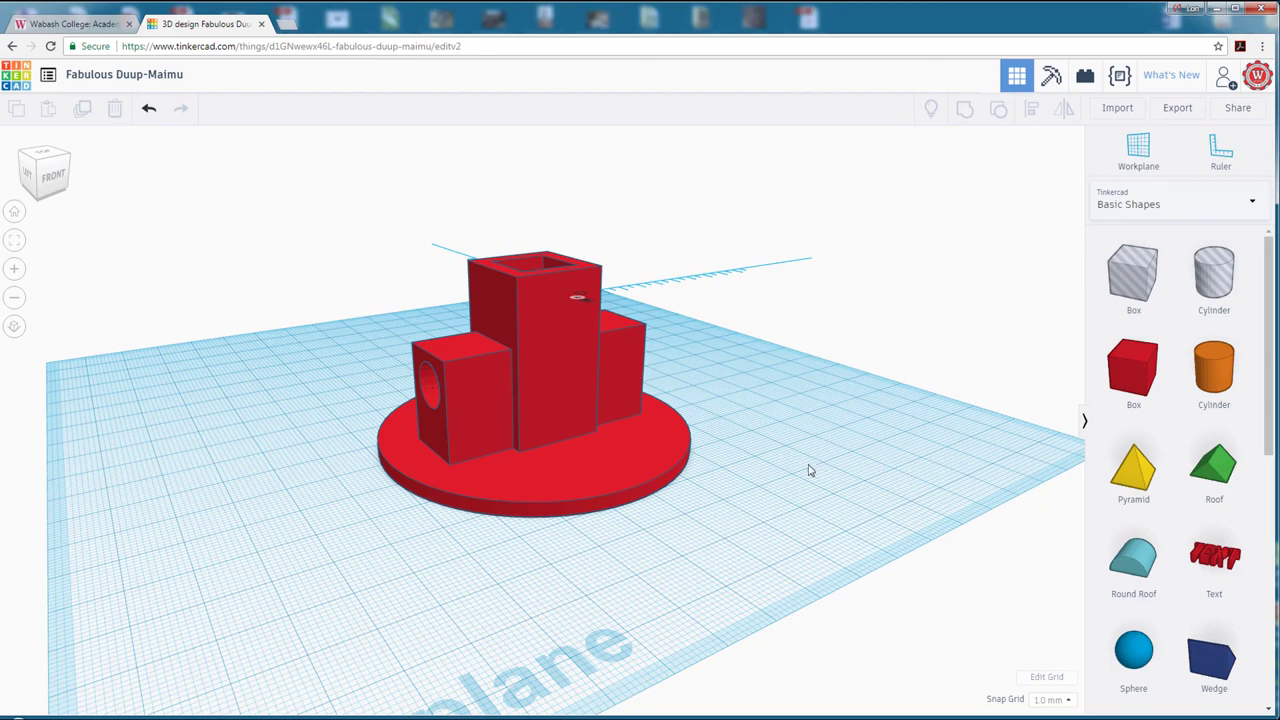
pyautogui.moveTo(810, 470); pyautogui.dragTo(507, 430, button='right')
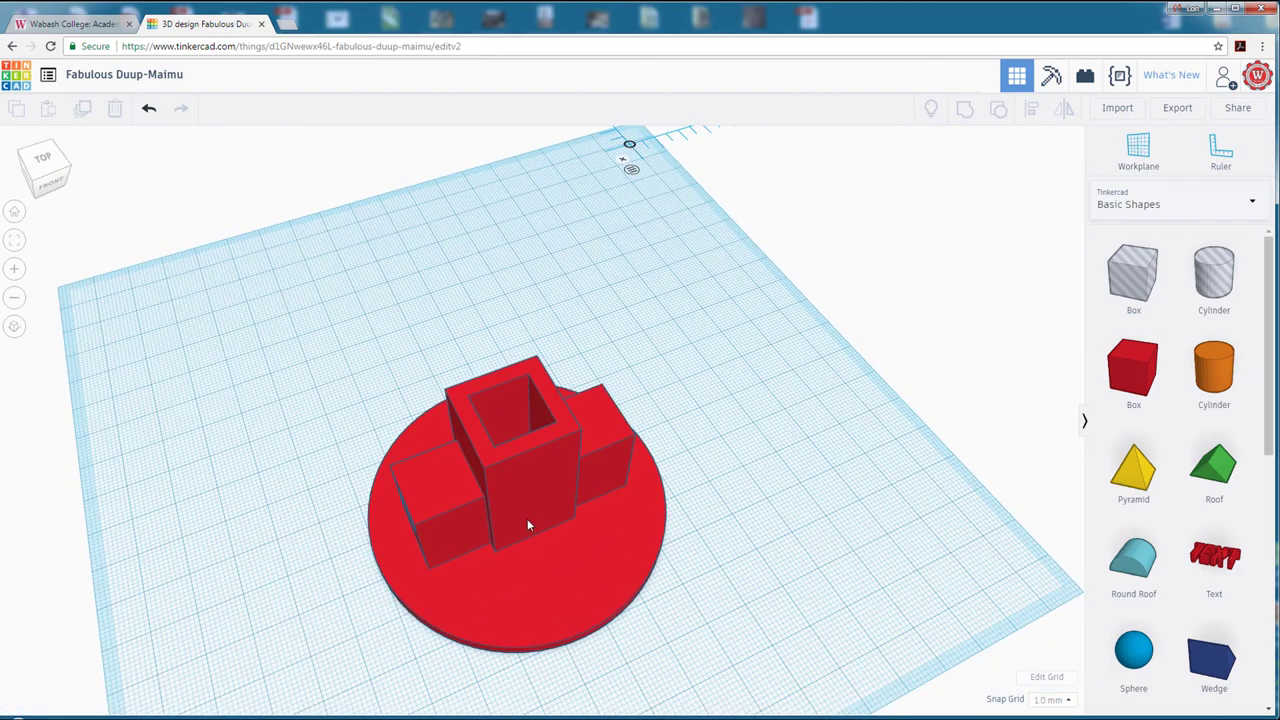
pyautogui.moveTo(527, 518); pyautogui.dragTo(514, 451)
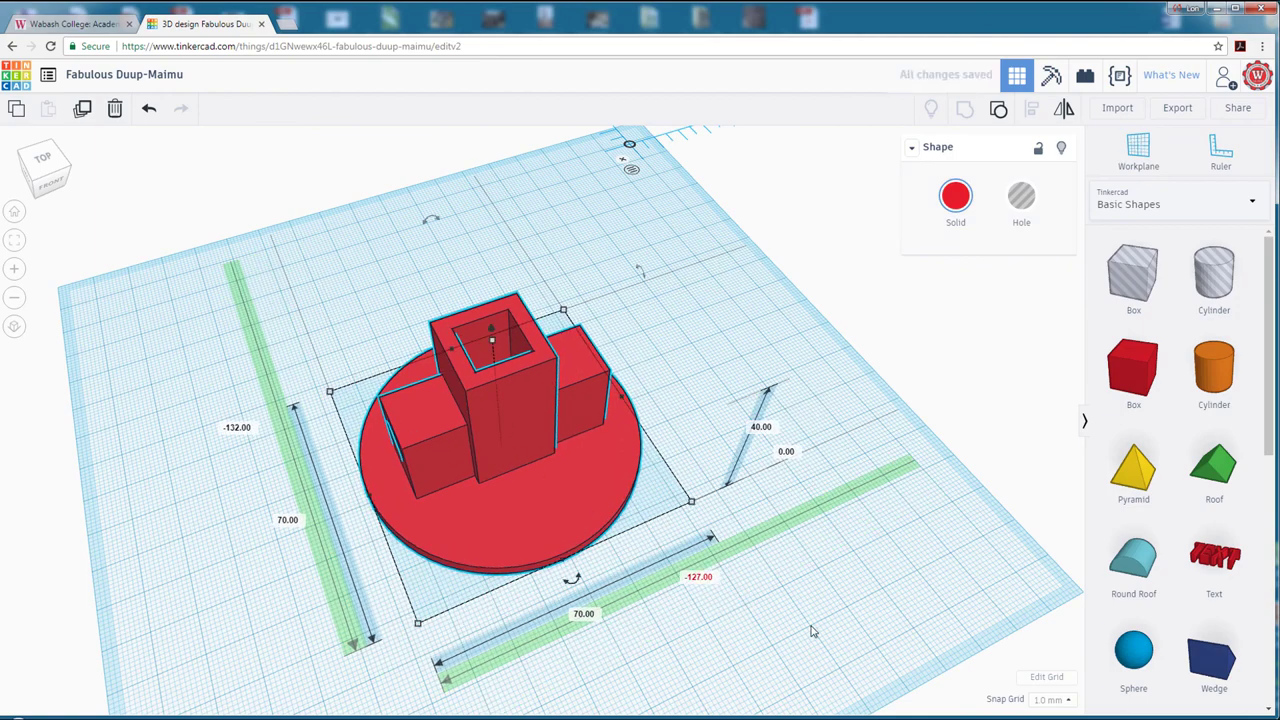
pyautogui.click(813, 631)
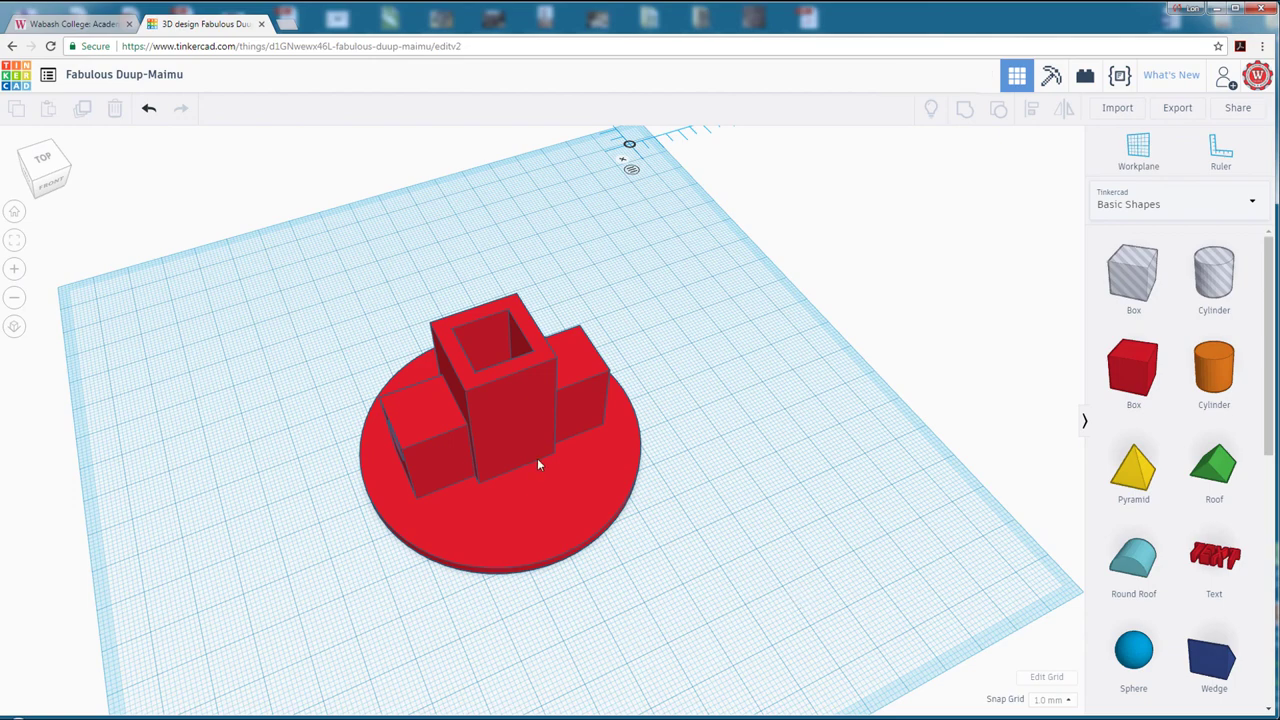
pyautogui.moveTo(537, 460); pyautogui.dragTo(812, 515, button='right')
pyautogui.moveTo(870, 513); pyautogui.dragTo(901, 509, button='right')
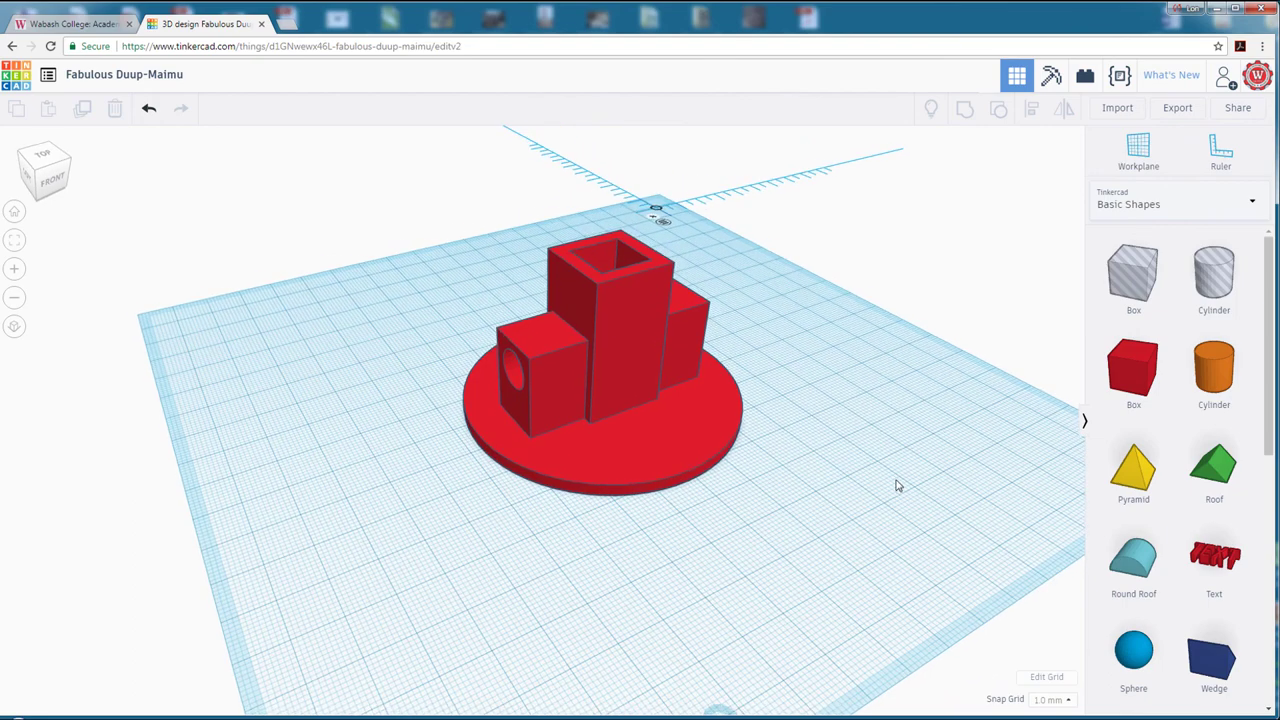
pyautogui.moveTo(871, 409); pyautogui.dragTo(812, 430, button='middle')
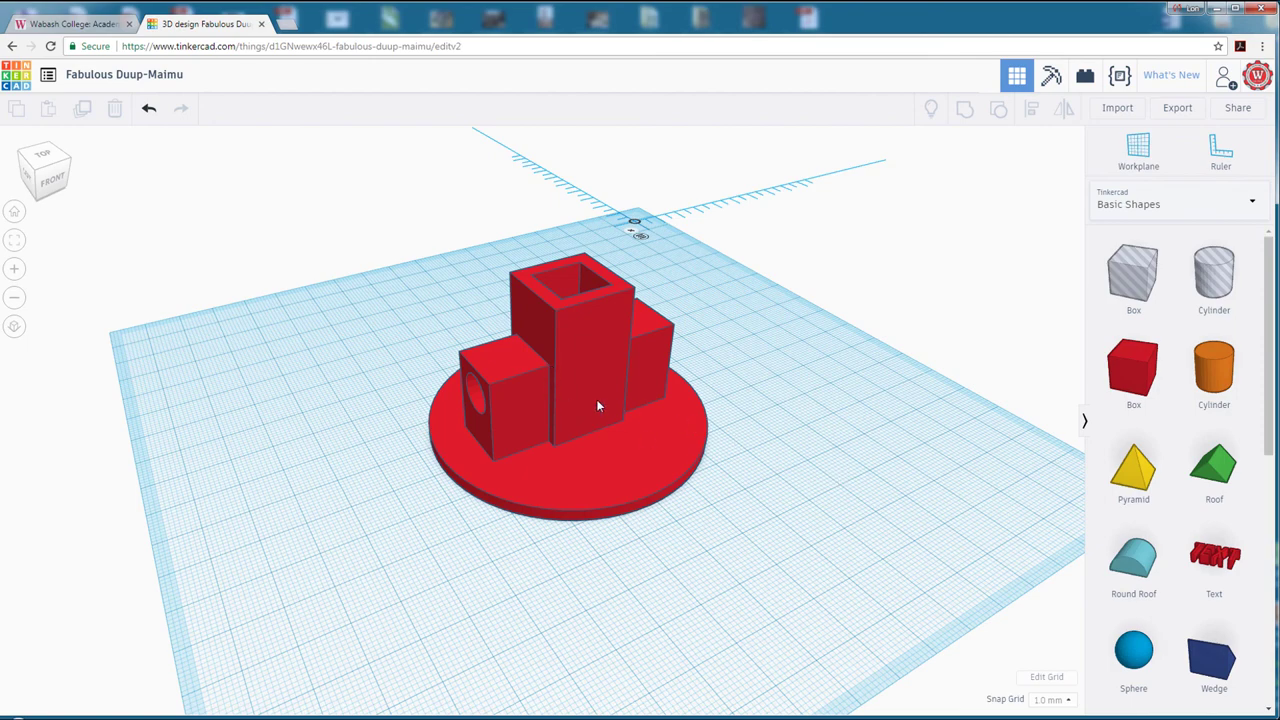
# Drag the red part up and left toward the back of the workplane, then deselect it.
pyautogui.click(597, 352)
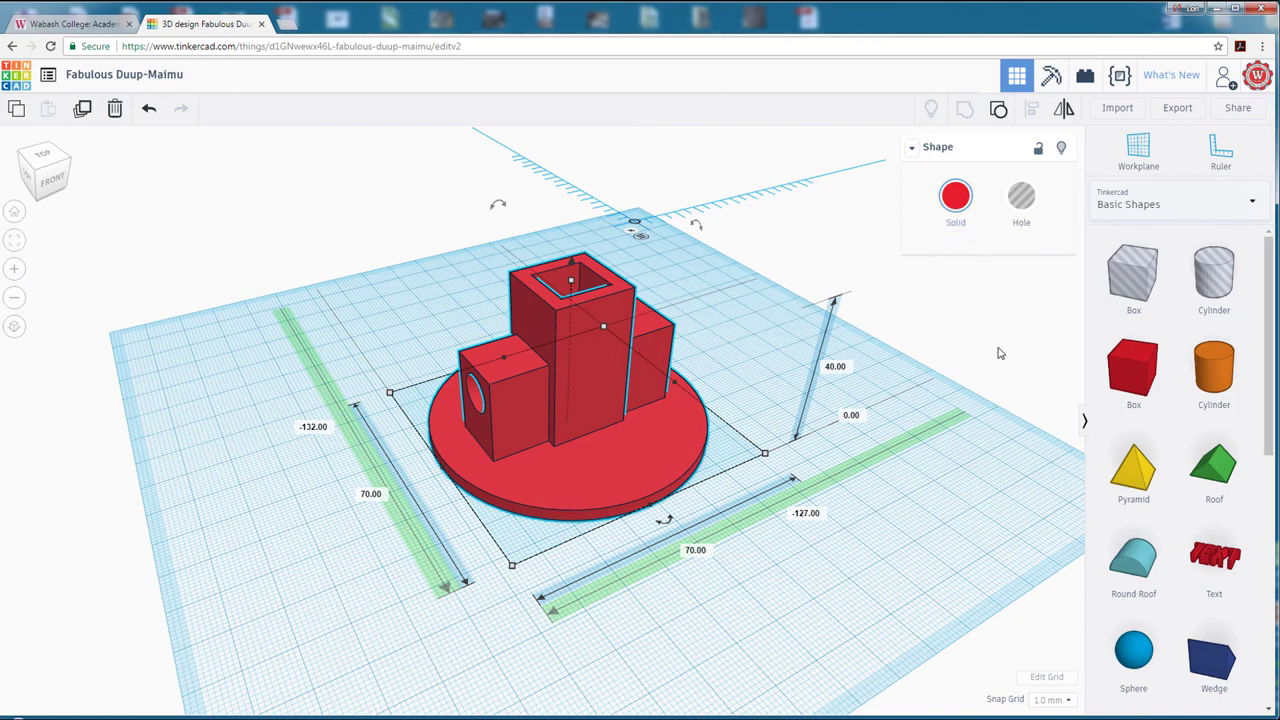
pyautogui.click(908, 363)
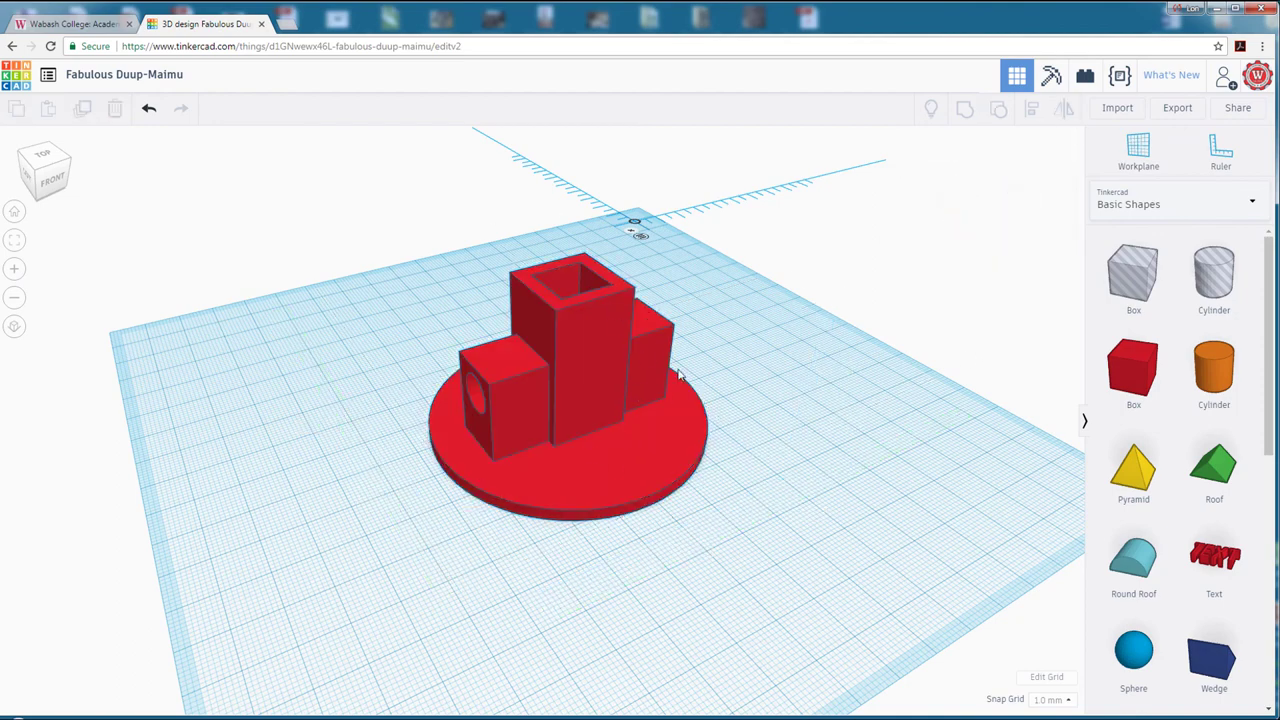
pyautogui.moveTo(575, 429)
pyautogui.mouseDown()
pyautogui.moveTo(513, 296)
pyautogui.moveTo(610, 463)
pyautogui.moveTo(597, 433)
pyautogui.mouseUp()
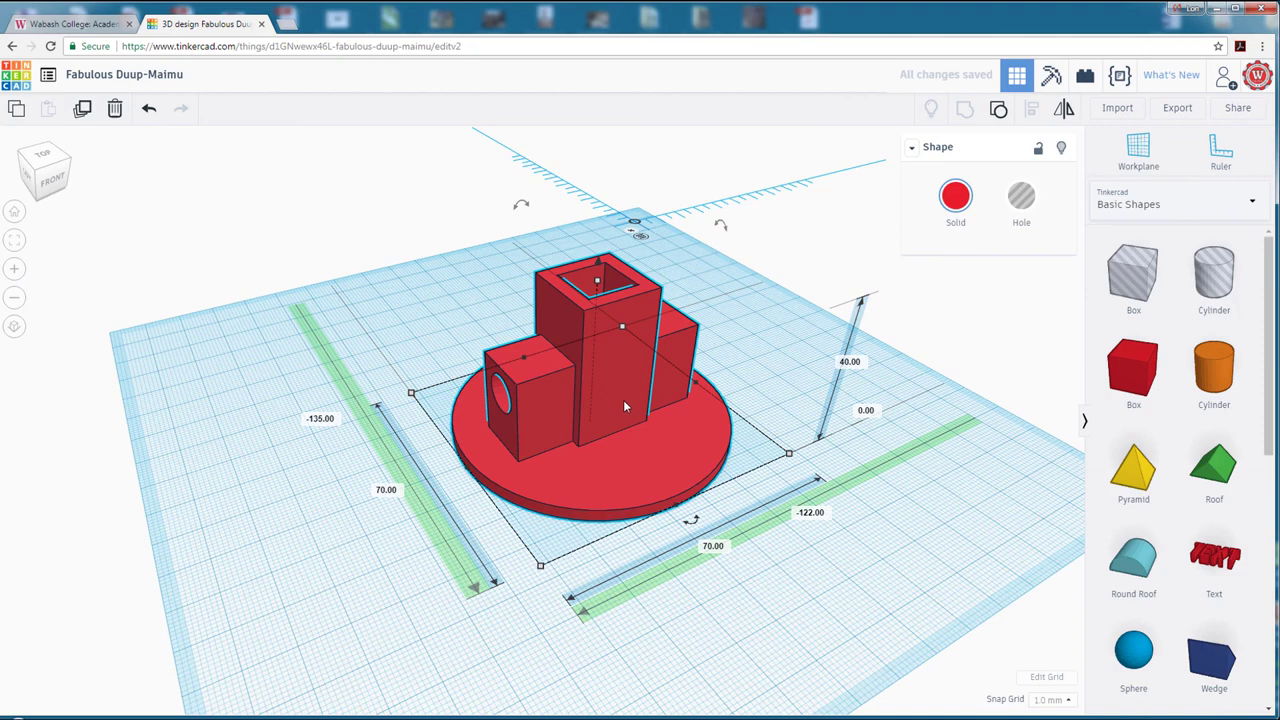
pyautogui.moveTo(623, 400); pyautogui.dragTo(556, 278)
pyautogui.click(852, 532)
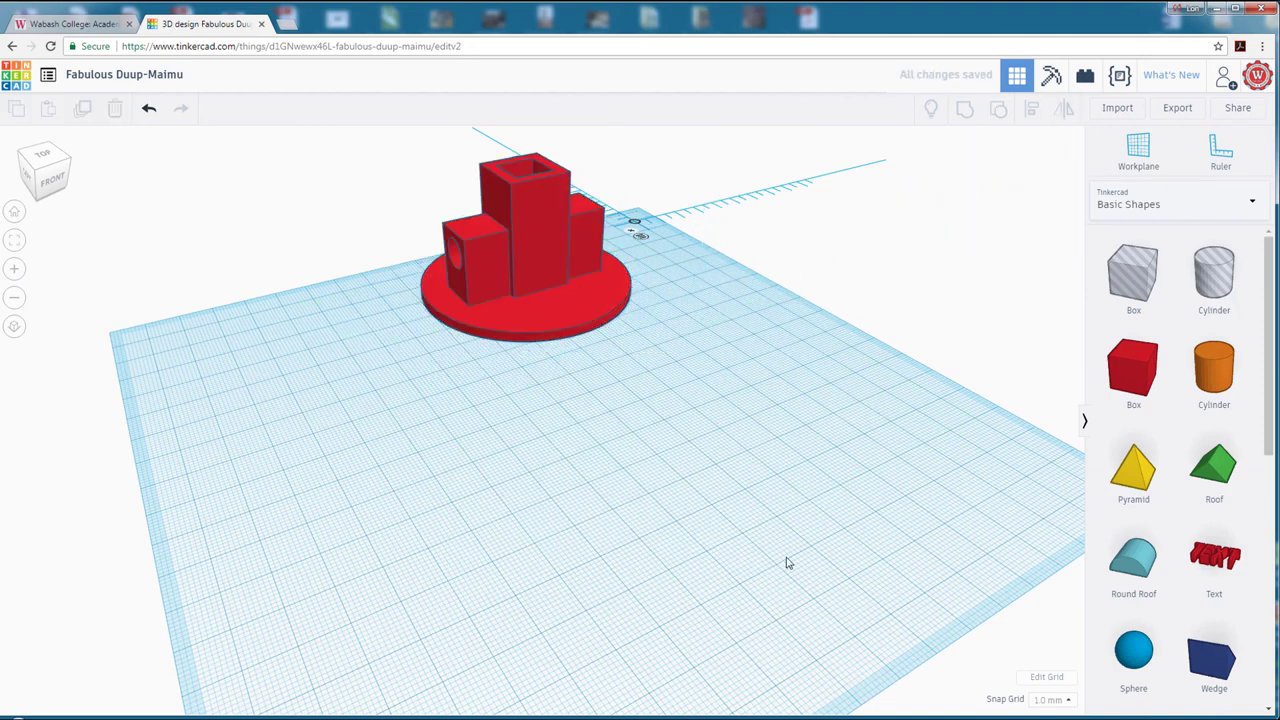
pyautogui.click(1166, 206)
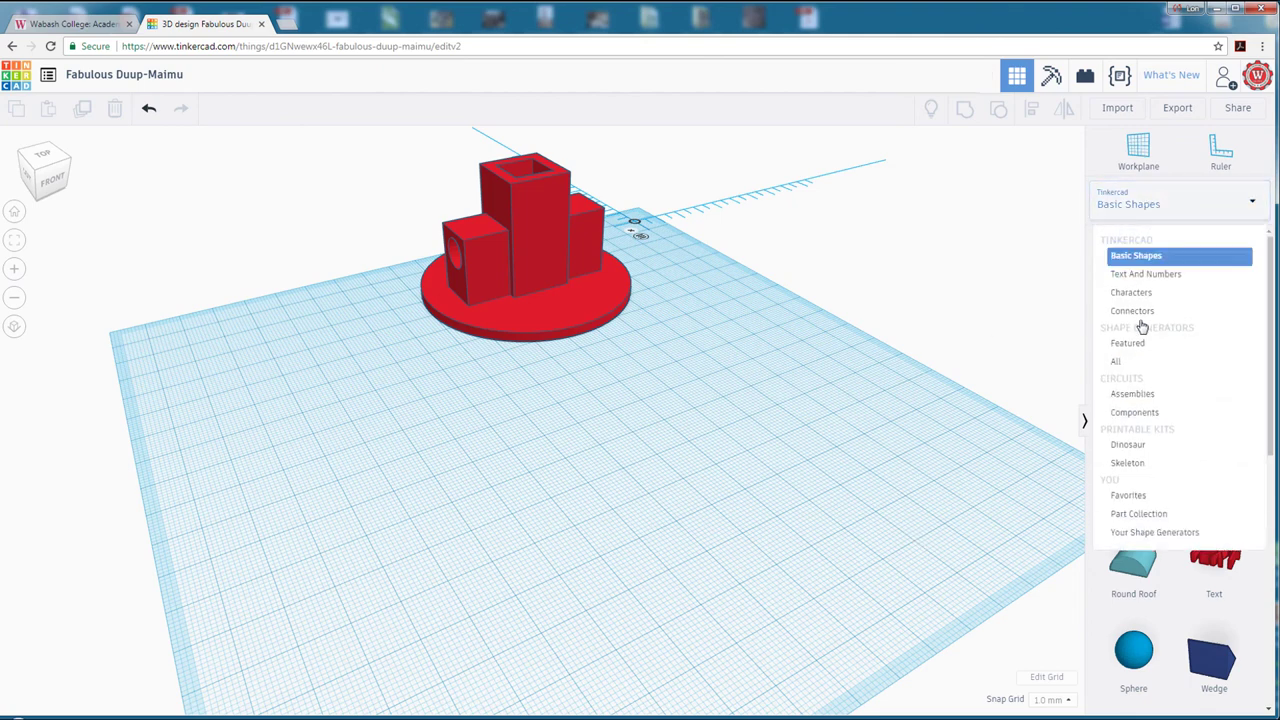
pyautogui.click(1168, 218)
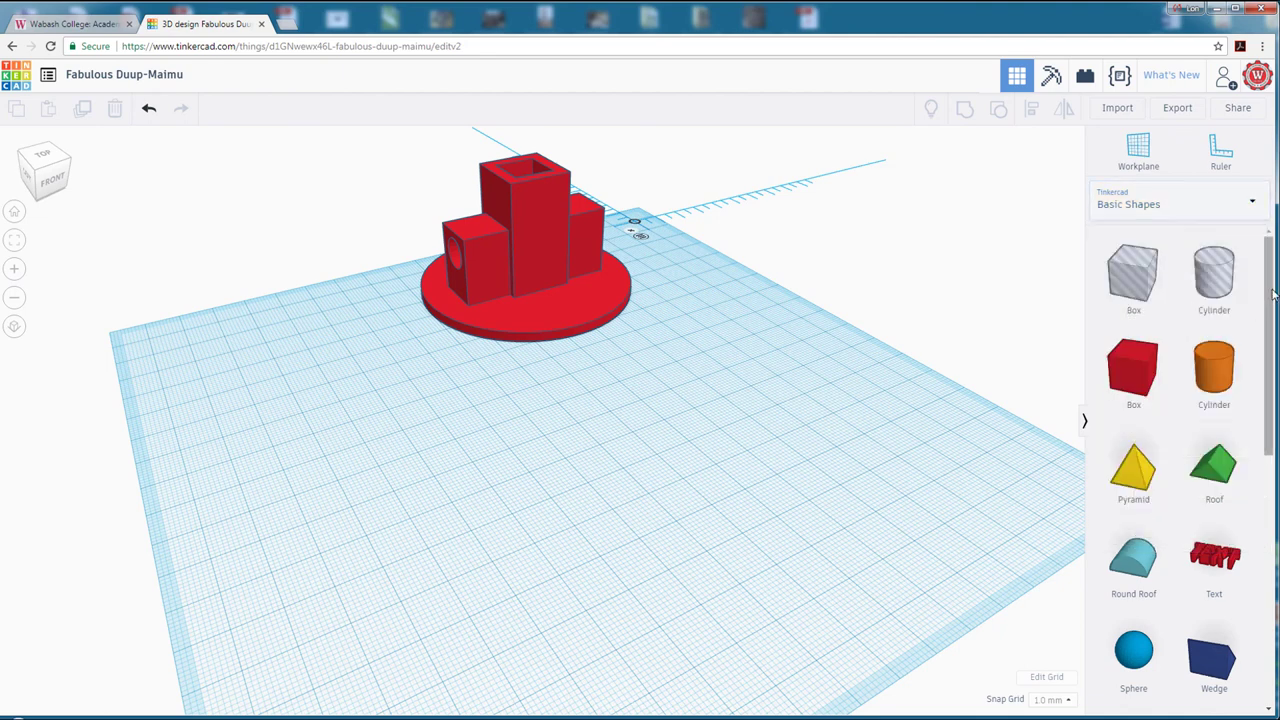
pyautogui.scroll(-3, 1257, 410)
pyautogui.scroll(-4, 1249, 480)
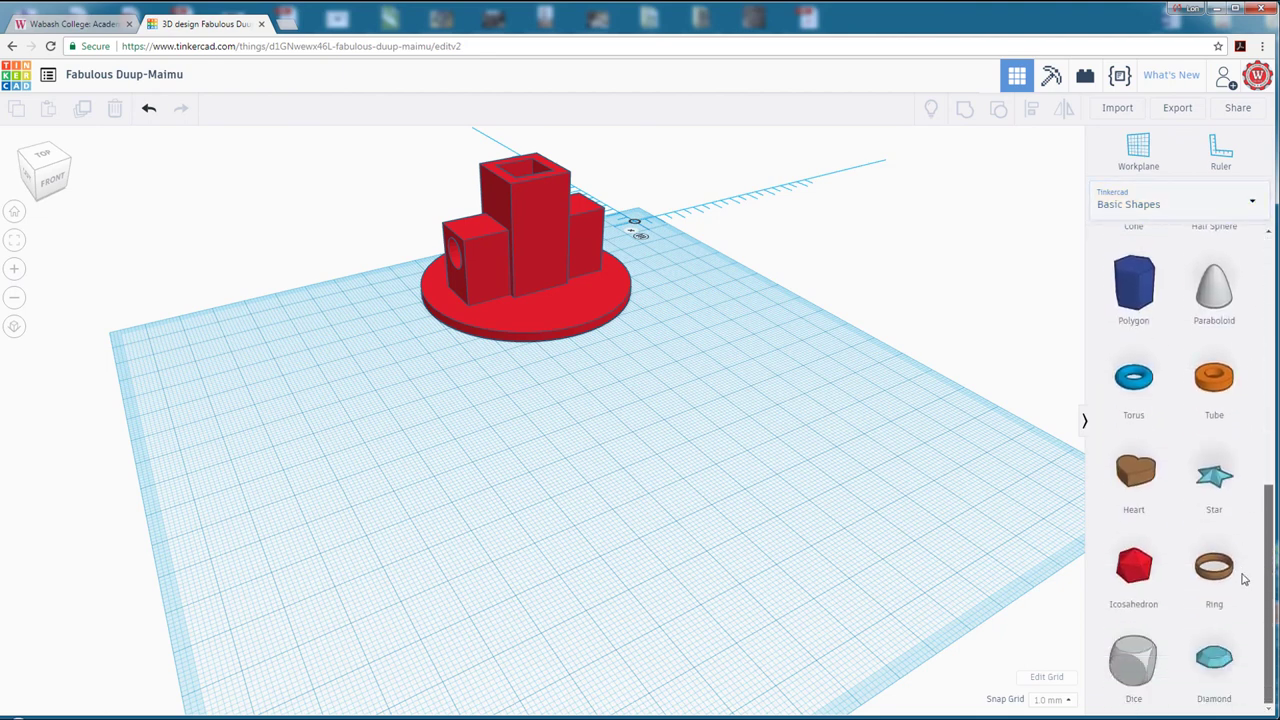
pyautogui.scroll(1, 1267, 500)
pyautogui.moveTo(1267, 500); pyautogui.dragTo(1272, 266)
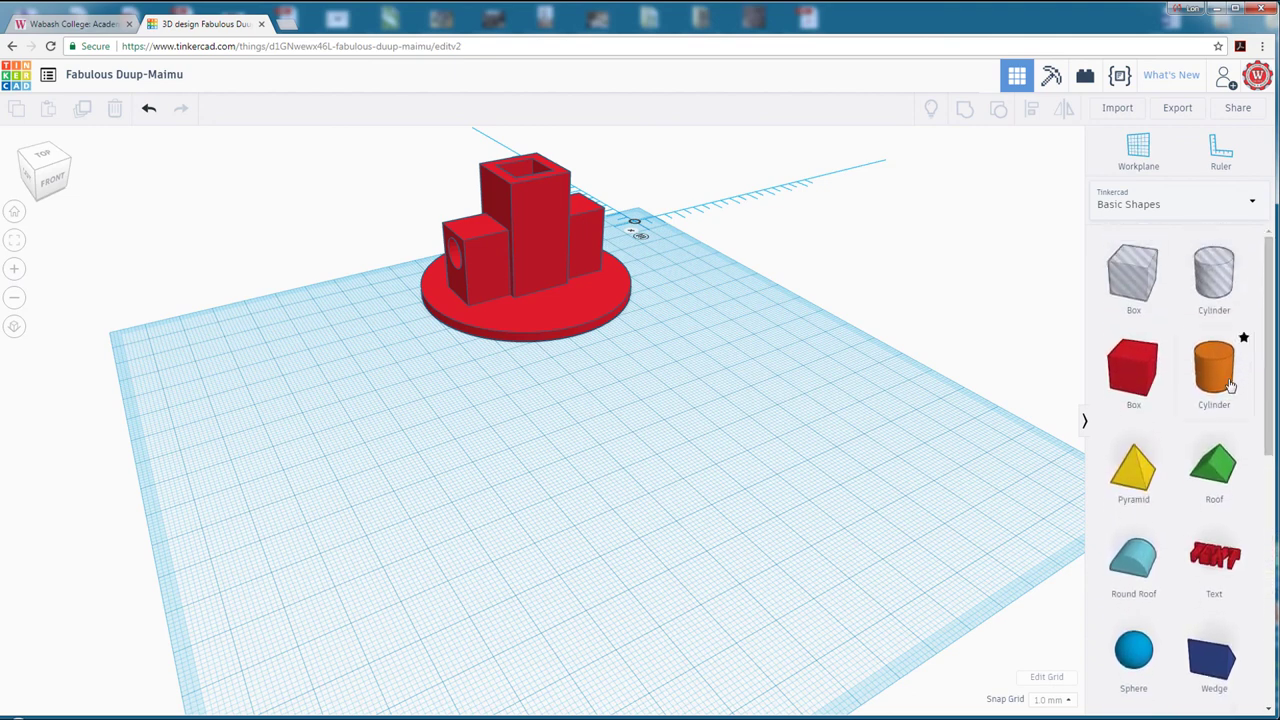
# Place a new orange cylinder on the workplane and stretch it to a larger oval footprint.
pyautogui.moveTo(1059, 396); pyautogui.dragTo(565, 435)
pyautogui.click(573, 543)
pyautogui.moveTo(586, 563); pyautogui.dragTo(371, 330, button='right')
pyautogui.moveTo(835, 520); pyautogui.dragTo(594, 429, button='right')
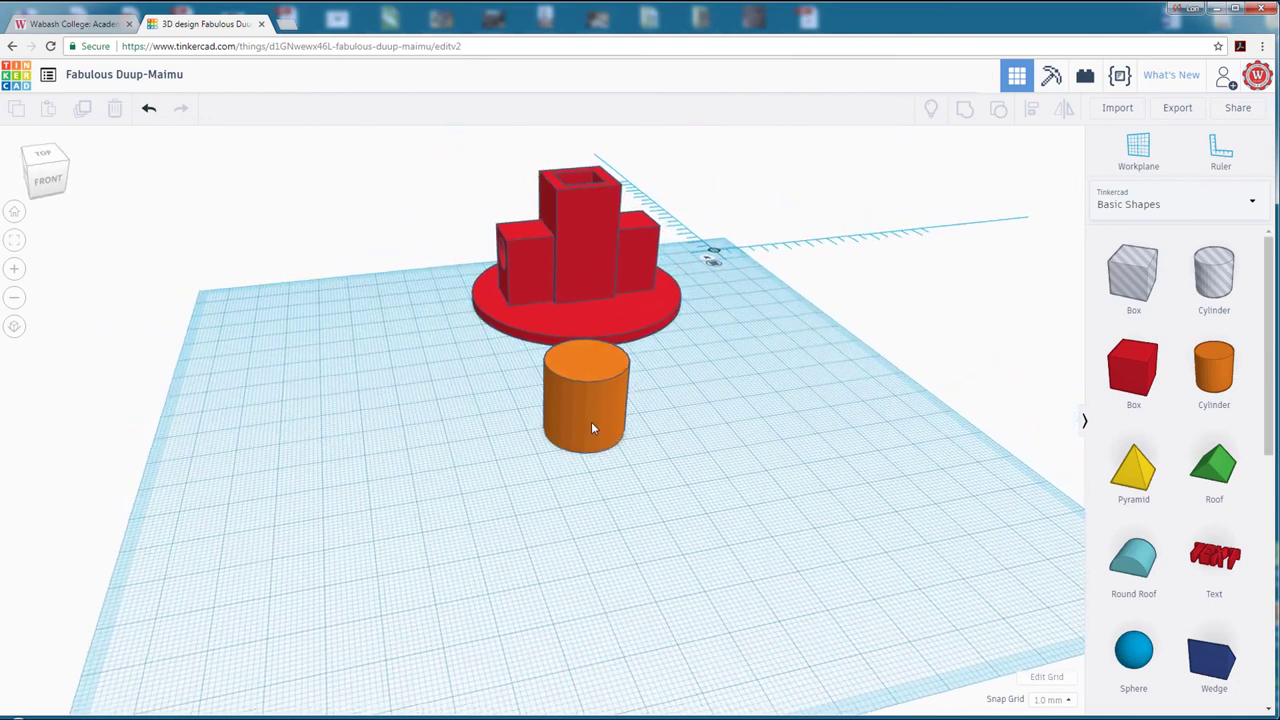
pyautogui.click(591, 419)
pyautogui.moveTo(636, 448); pyautogui.dragTo(957, 506)
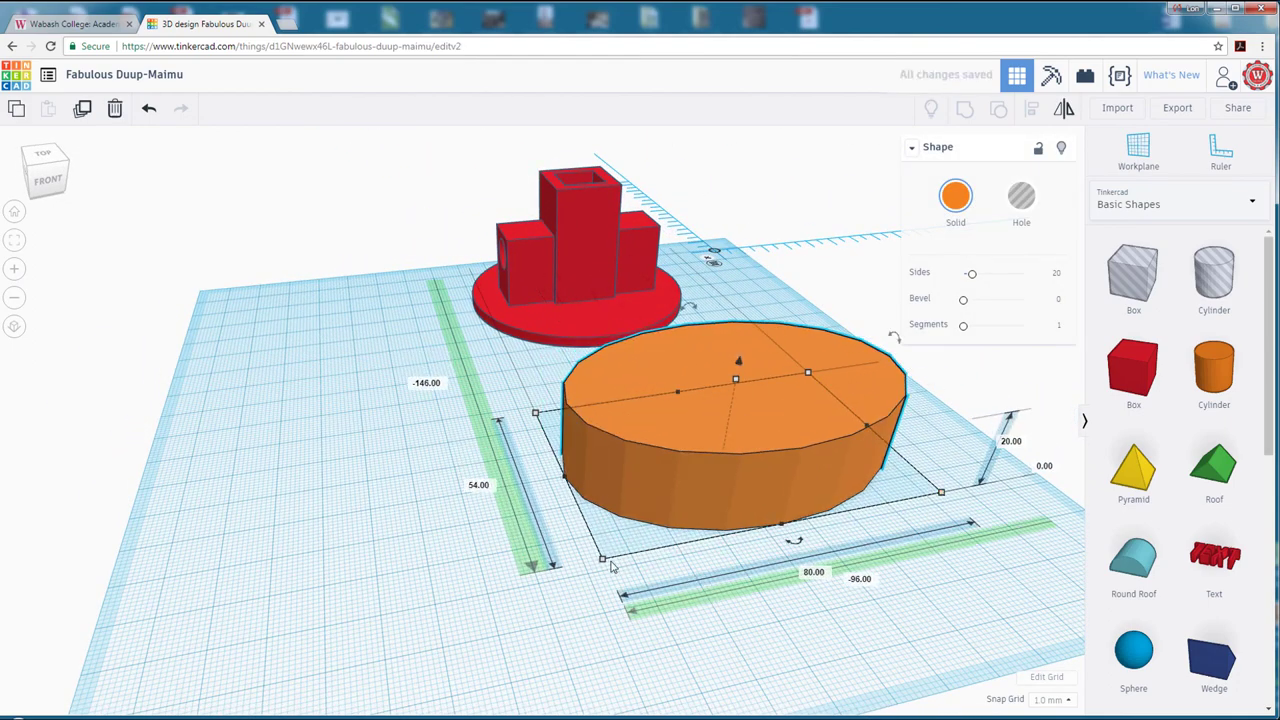
pyautogui.moveTo(603, 562); pyautogui.dragTo(458, 665)
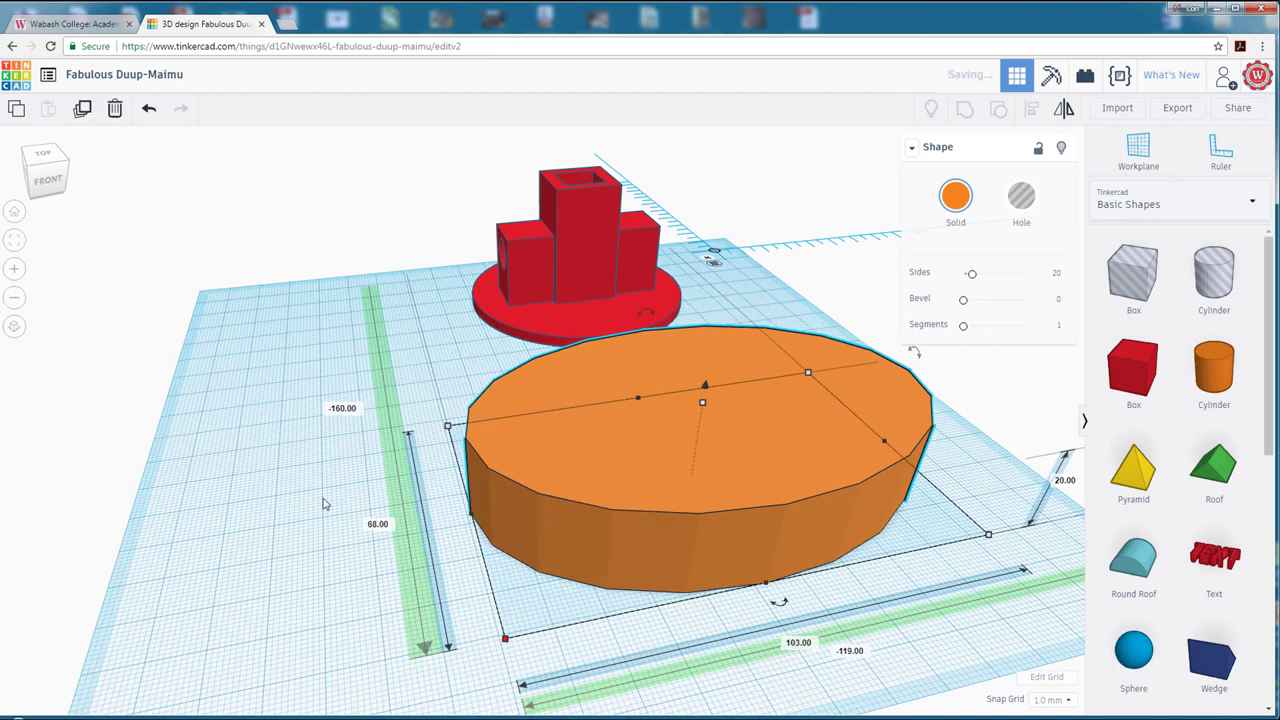
# Resize the orange oval precisely to 113 mm long and 73 mm wide.
pyautogui.click(222, 418)
pyautogui.moveTo(222, 418); pyautogui.dragTo(460, 486, button='right')
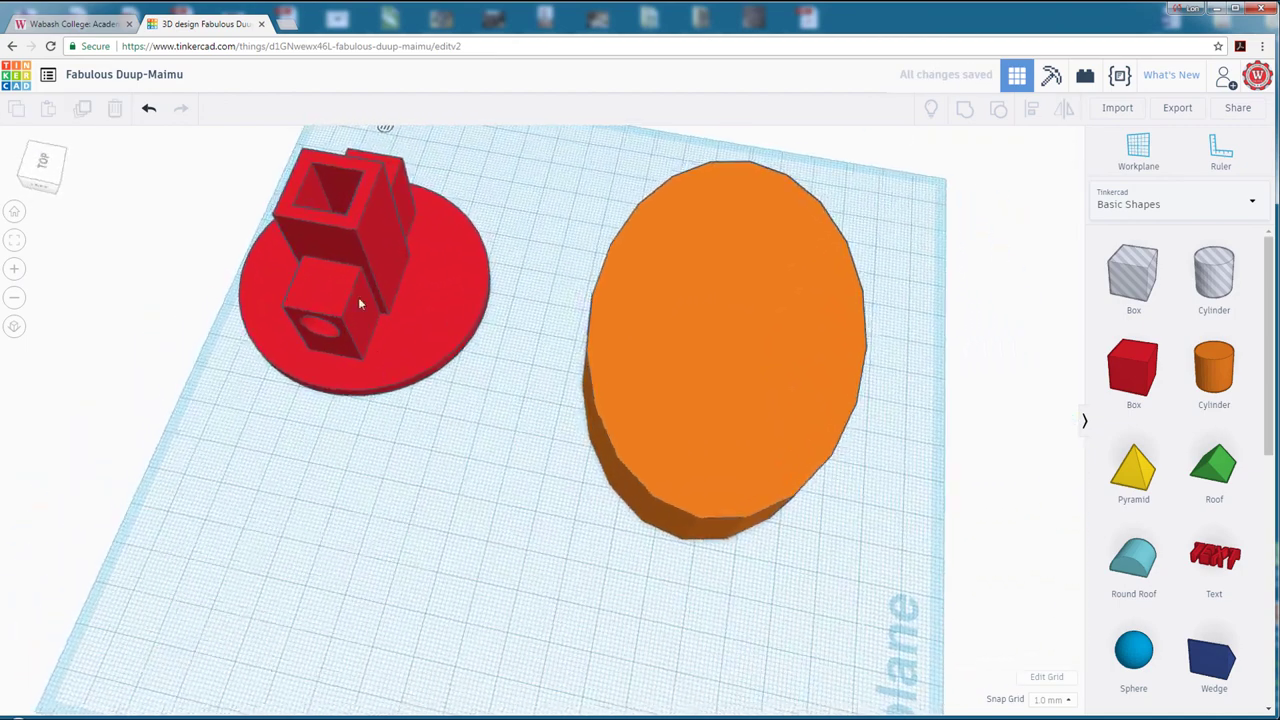
pyautogui.moveTo(358, 297); pyautogui.dragTo(414, 319)
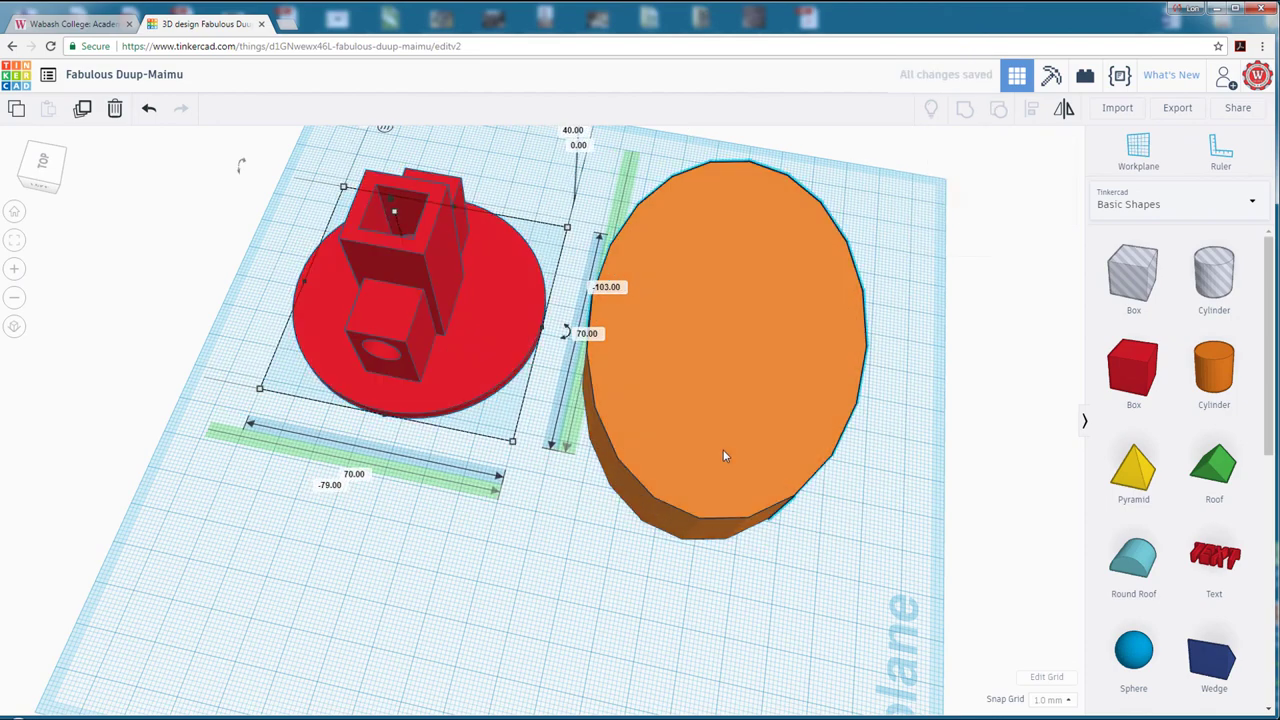
pyautogui.click(723, 449)
pyautogui.moveTo(686, 545); pyautogui.dragTo(677, 578)
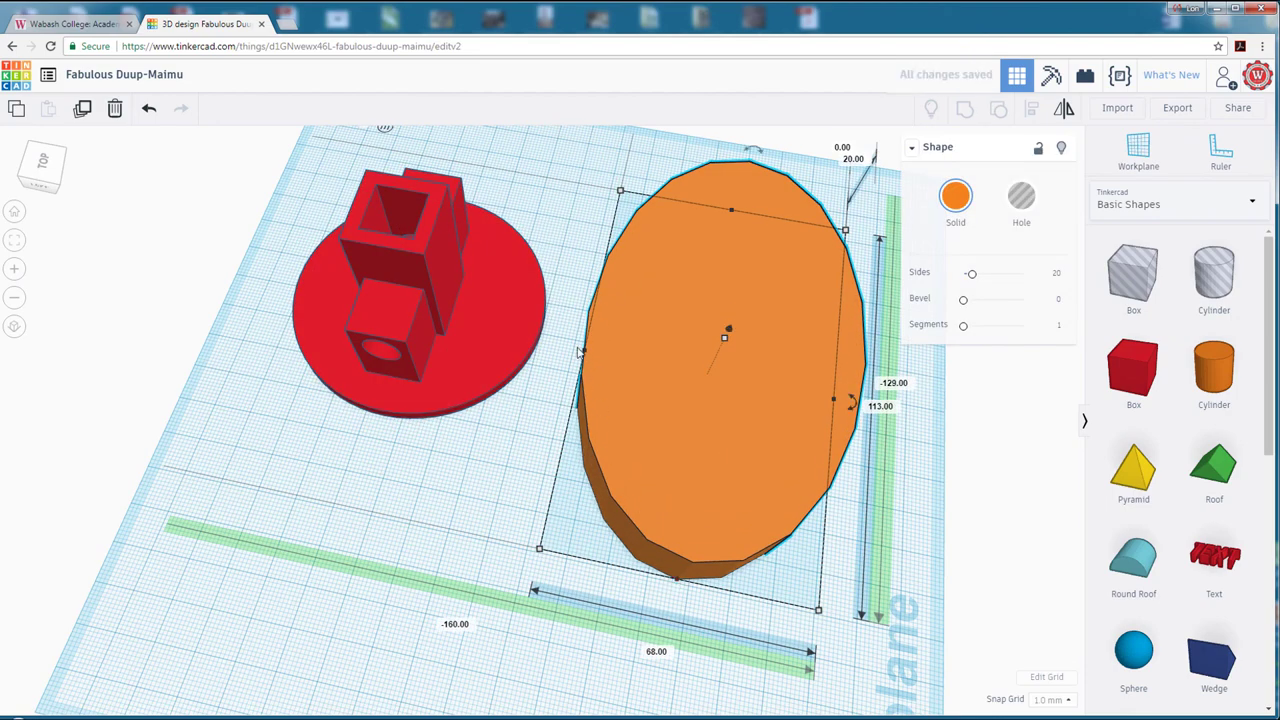
pyautogui.moveTo(587, 357); pyautogui.dragTo(568, 348)
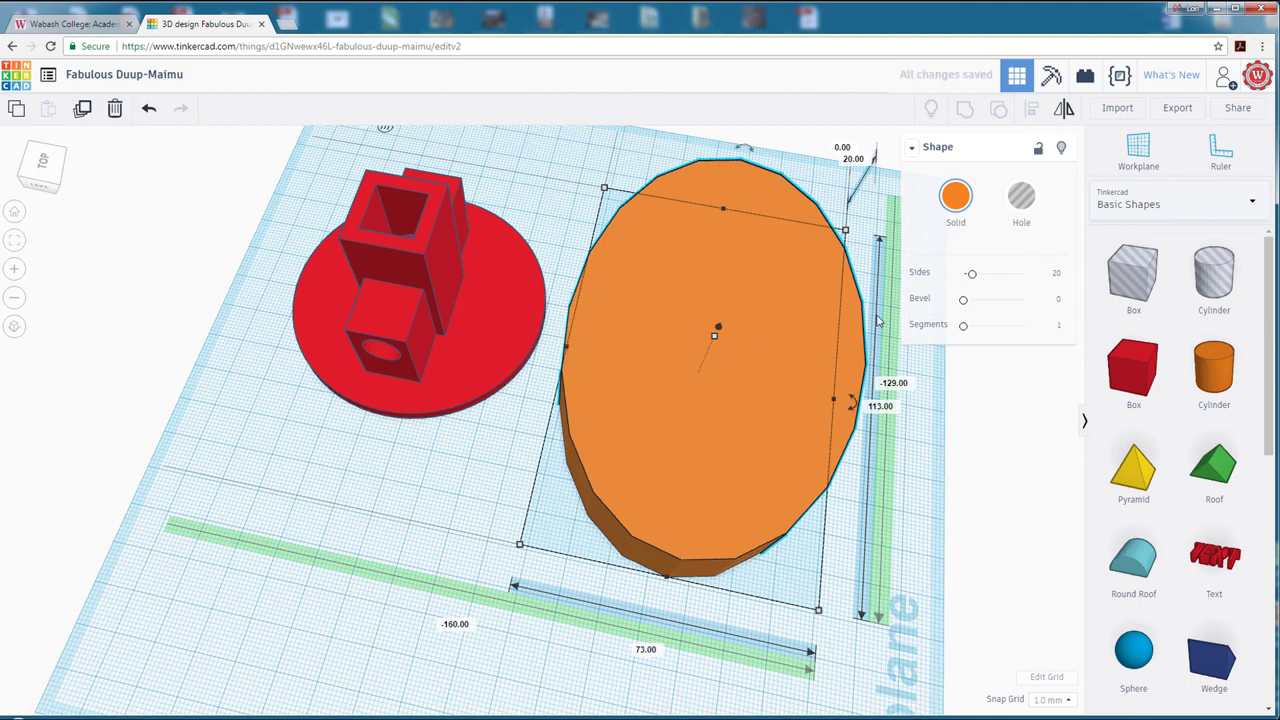
pyautogui.moveTo(826, 528); pyautogui.dragTo(668, 491, button='right')
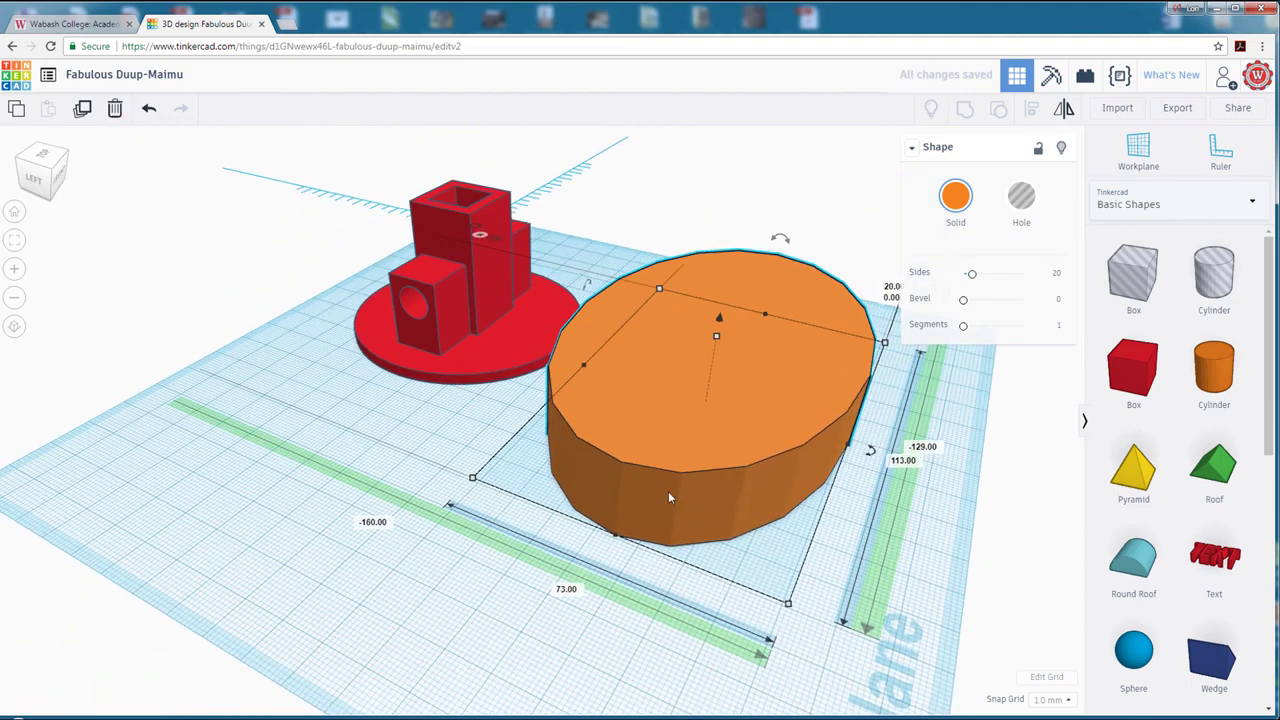
# Raise the orange cylinder's Sides to 64, then drag the red assembly onto the oval slab.
pyautogui.moveTo(971, 273); pyautogui.dragTo(1044, 277)
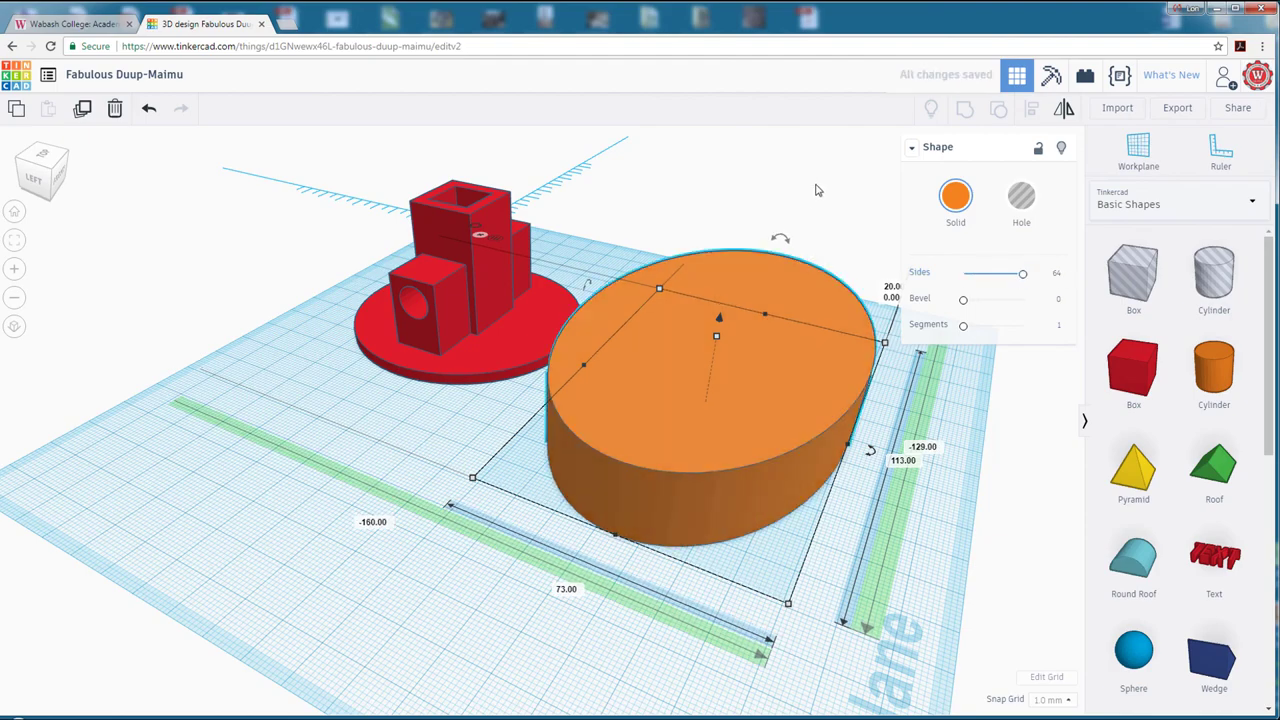
pyautogui.moveTo(814, 191); pyautogui.dragTo(569, 286, button='right')
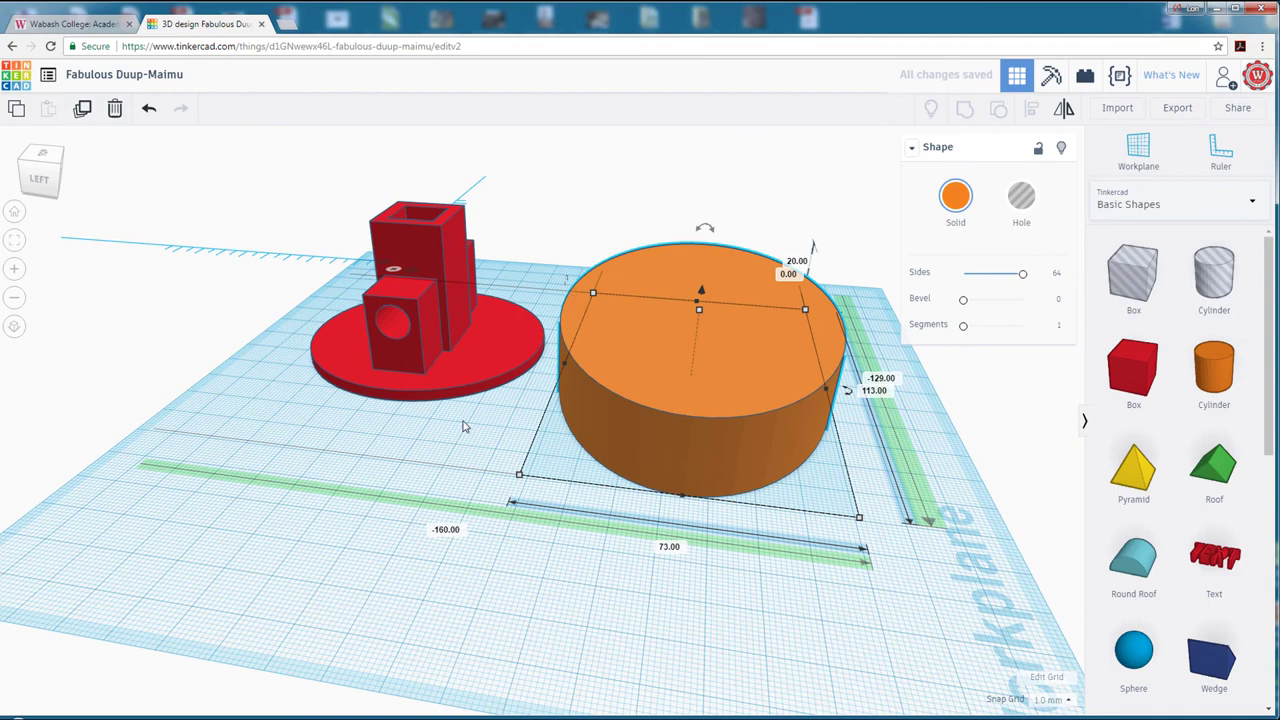
pyautogui.moveTo(447, 321); pyautogui.dragTo(731, 346)
pyautogui.moveTo(437, 466); pyautogui.dragTo(719, 286, button='right')
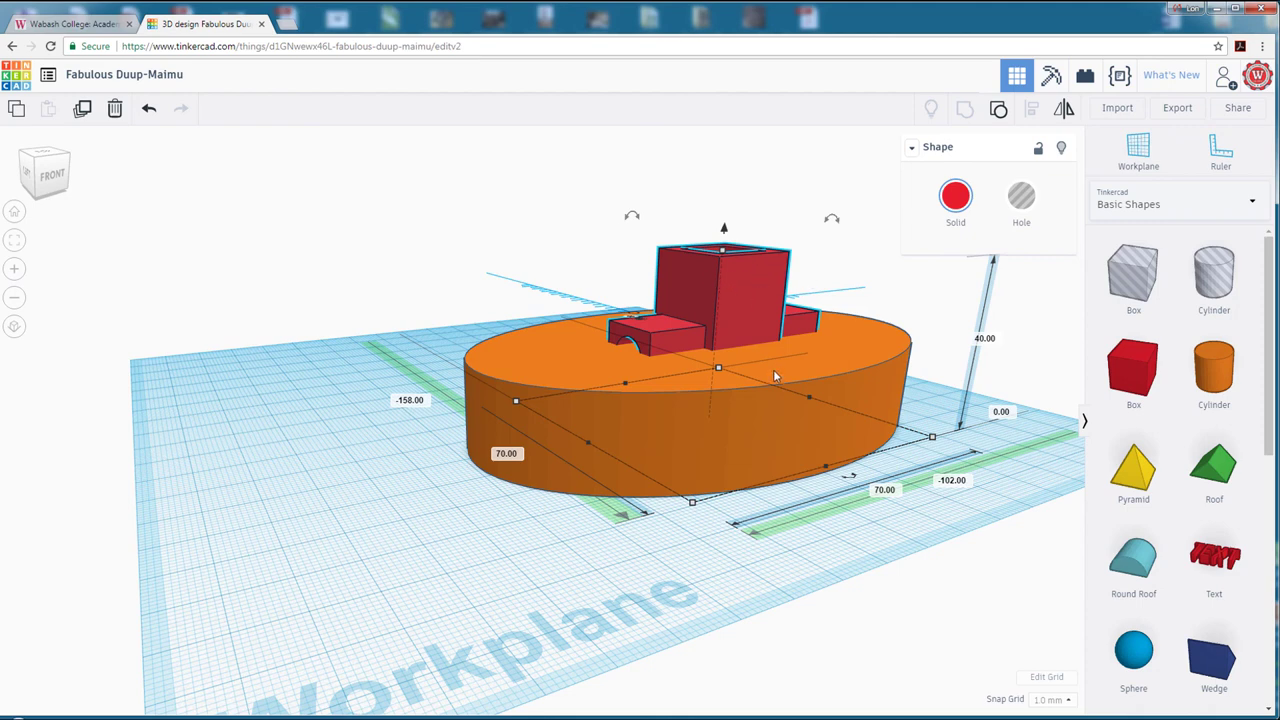
# Raise the orange oval cylinder to 34 mm tall.
pyautogui.click(855, 358)
pyautogui.moveTo(855, 358); pyautogui.dragTo(820, 449, button='right')
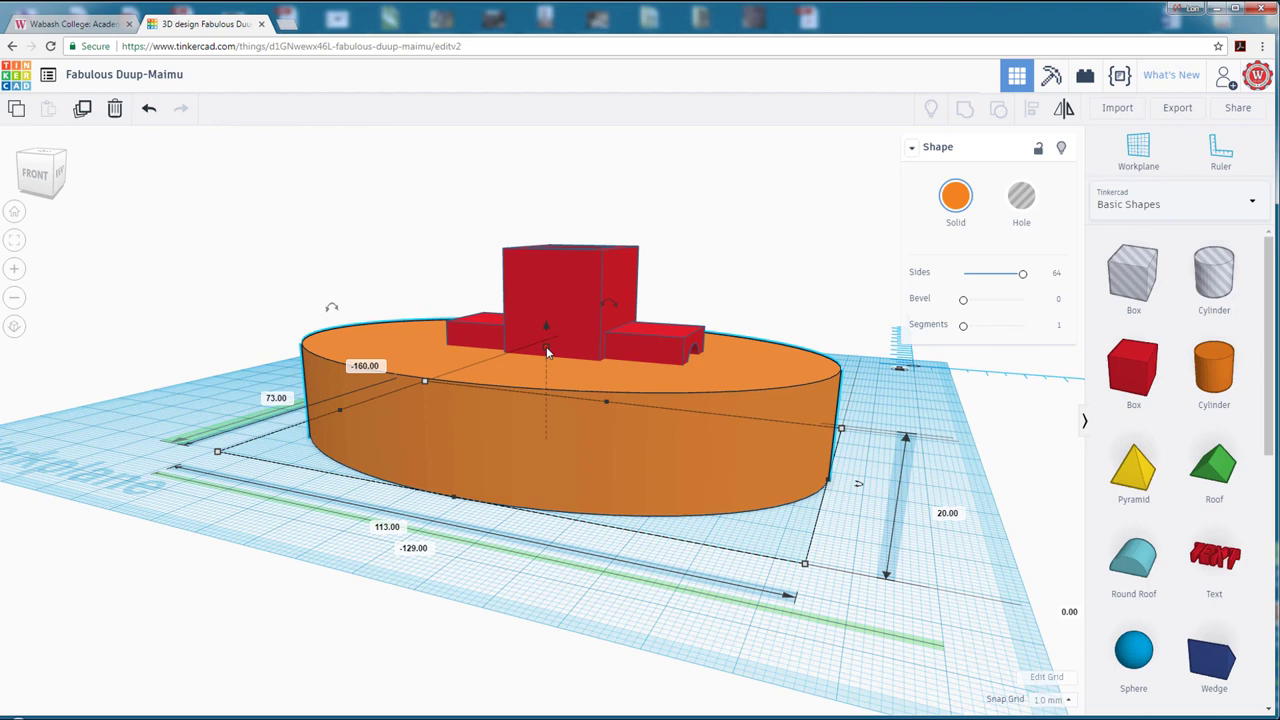
pyautogui.moveTo(547, 350); pyautogui.dragTo(557, 285)
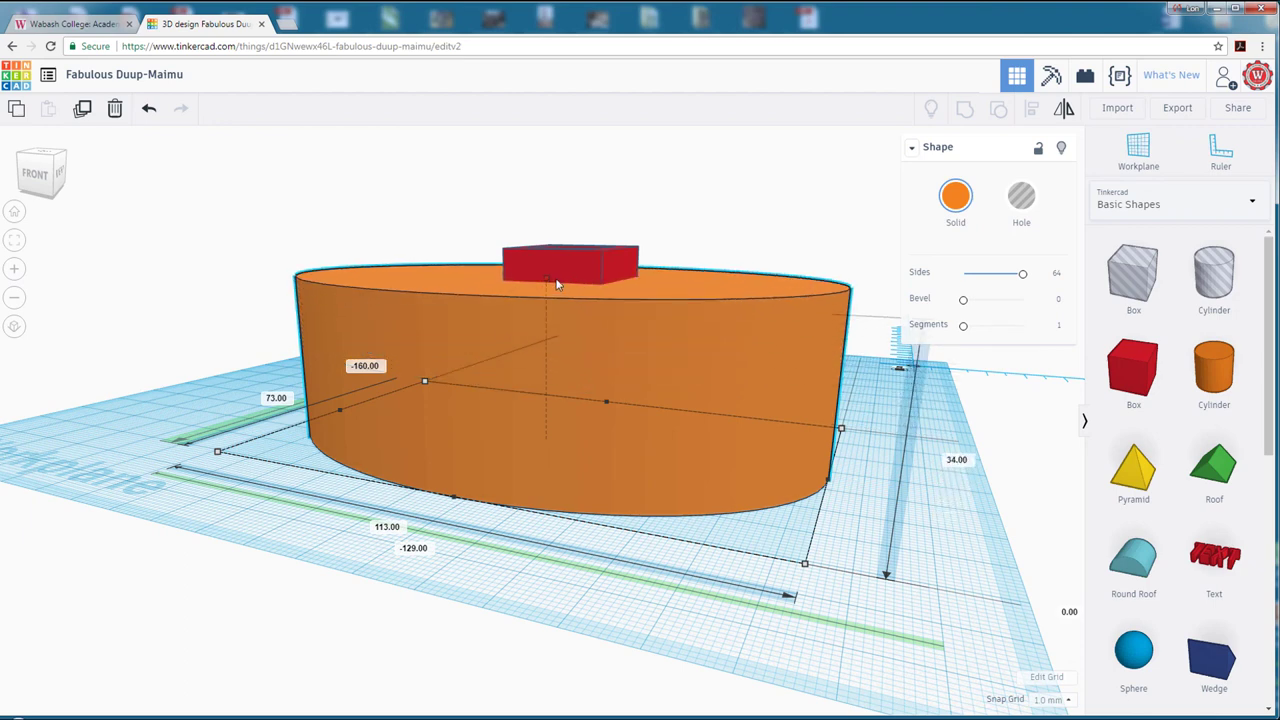
pyautogui.moveTo(520, 197); pyautogui.dragTo(700, 347, button='right')
pyautogui.moveTo(613, 194); pyautogui.dragTo(573, 427, button='right')
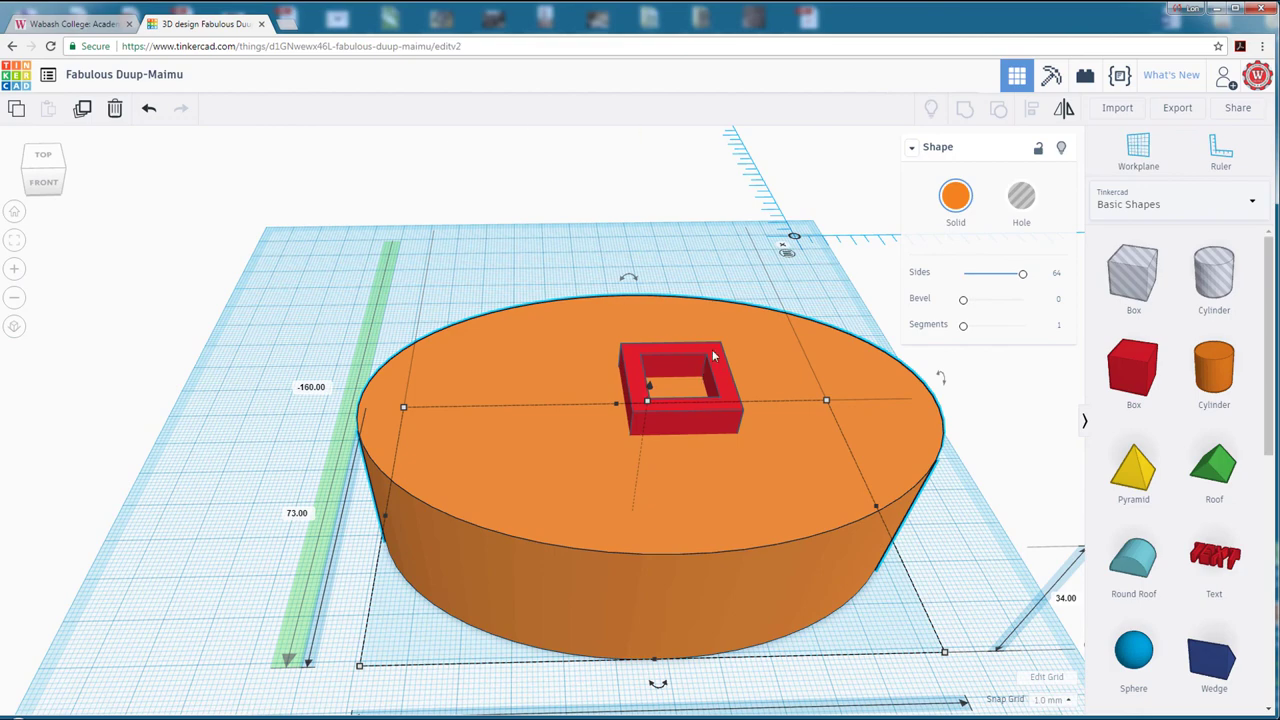
pyautogui.moveTo(515, 272); pyautogui.dragTo(750, 328, button='right')
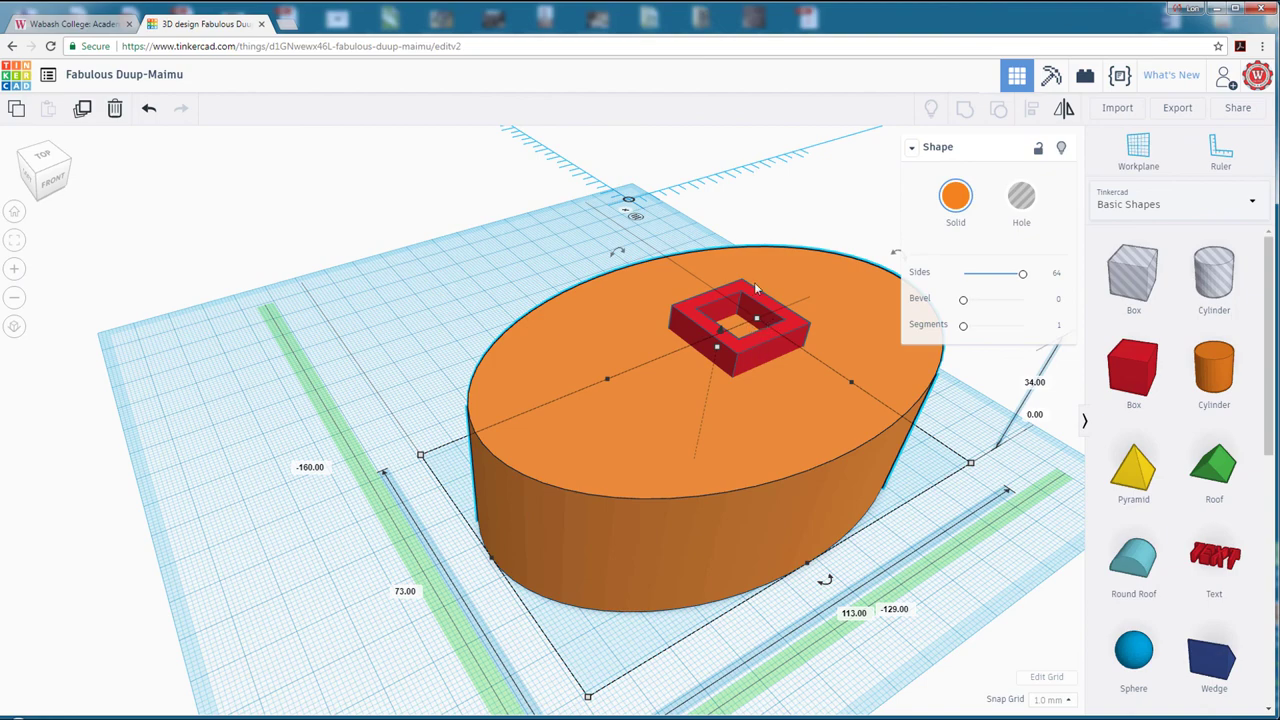
# Move the red box group out to the cylinder's left and duplicate the orange cylinder.
pyautogui.click(780, 190)
pyautogui.moveTo(772, 352); pyautogui.dragTo(409, 202)
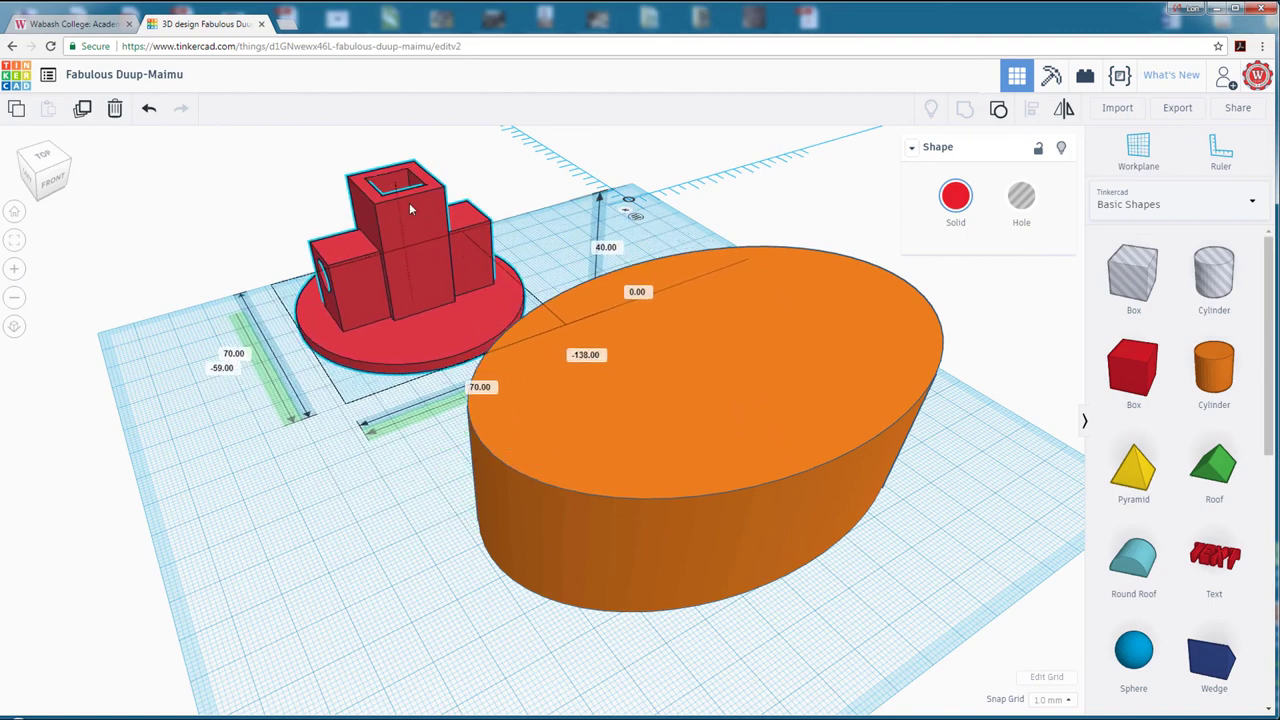
pyautogui.click(966, 538)
pyautogui.click(727, 412)
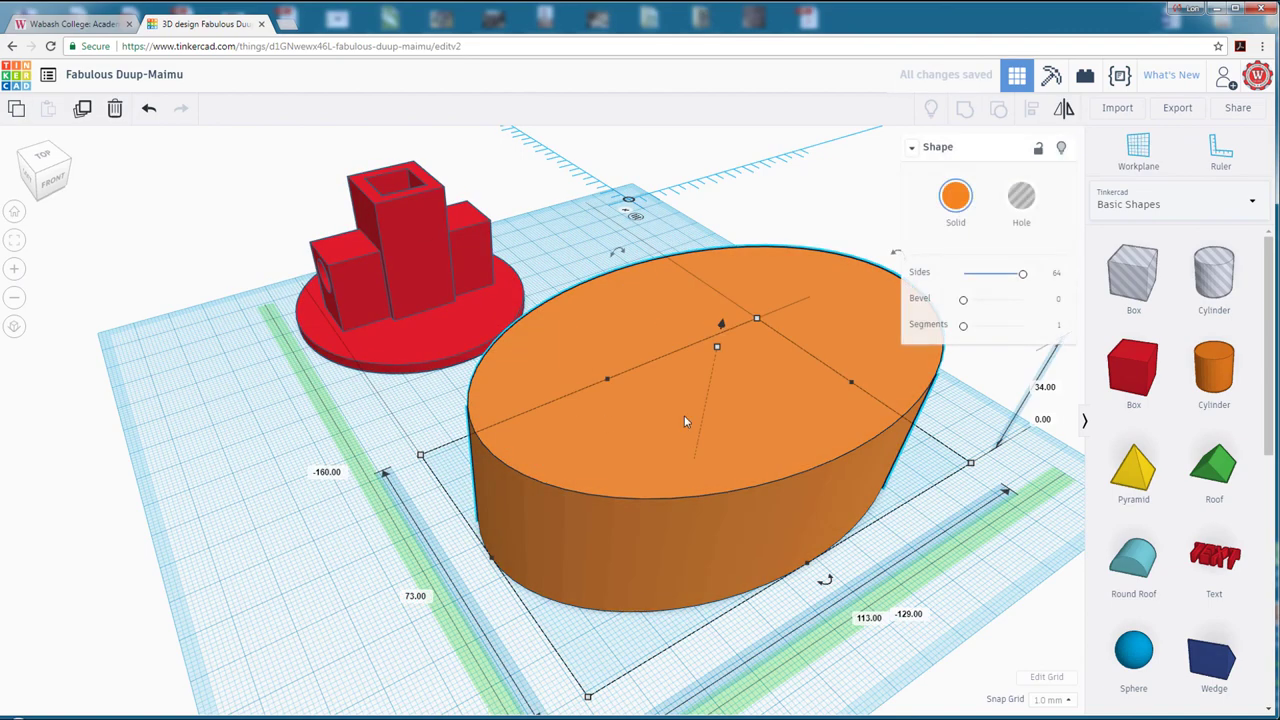
pyautogui.click(1000, 605)
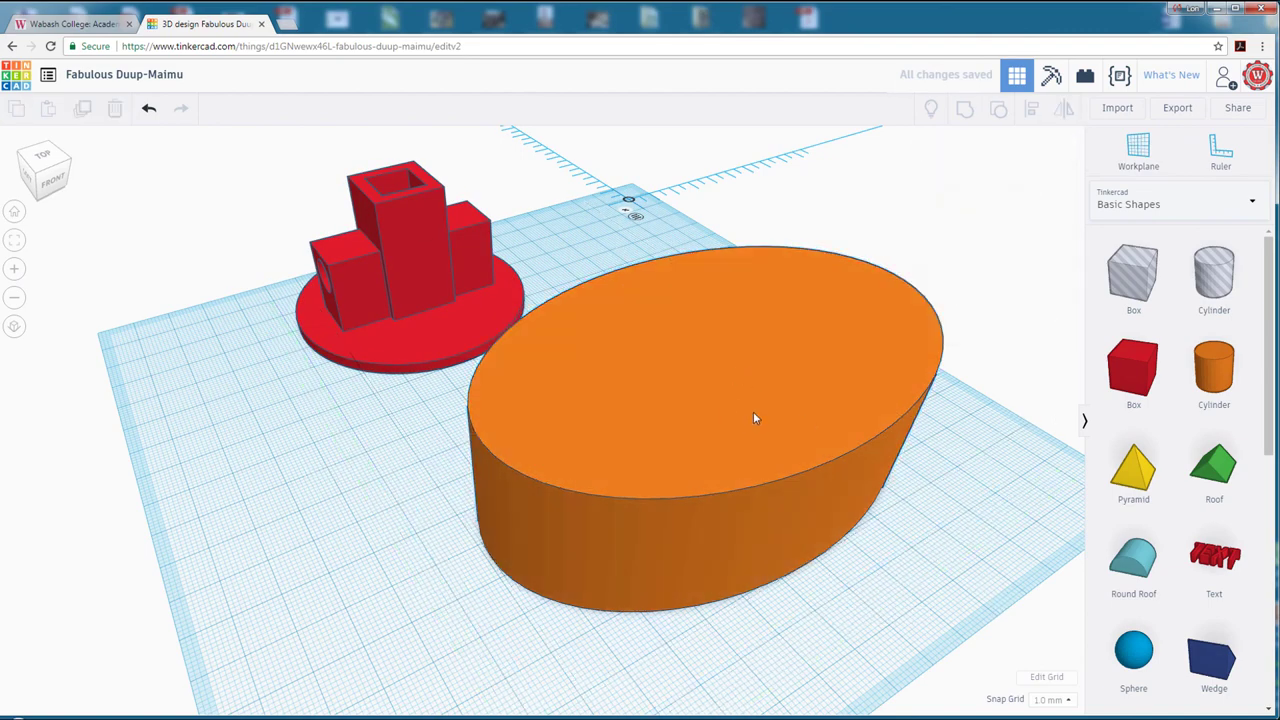
pyautogui.click(740, 389)
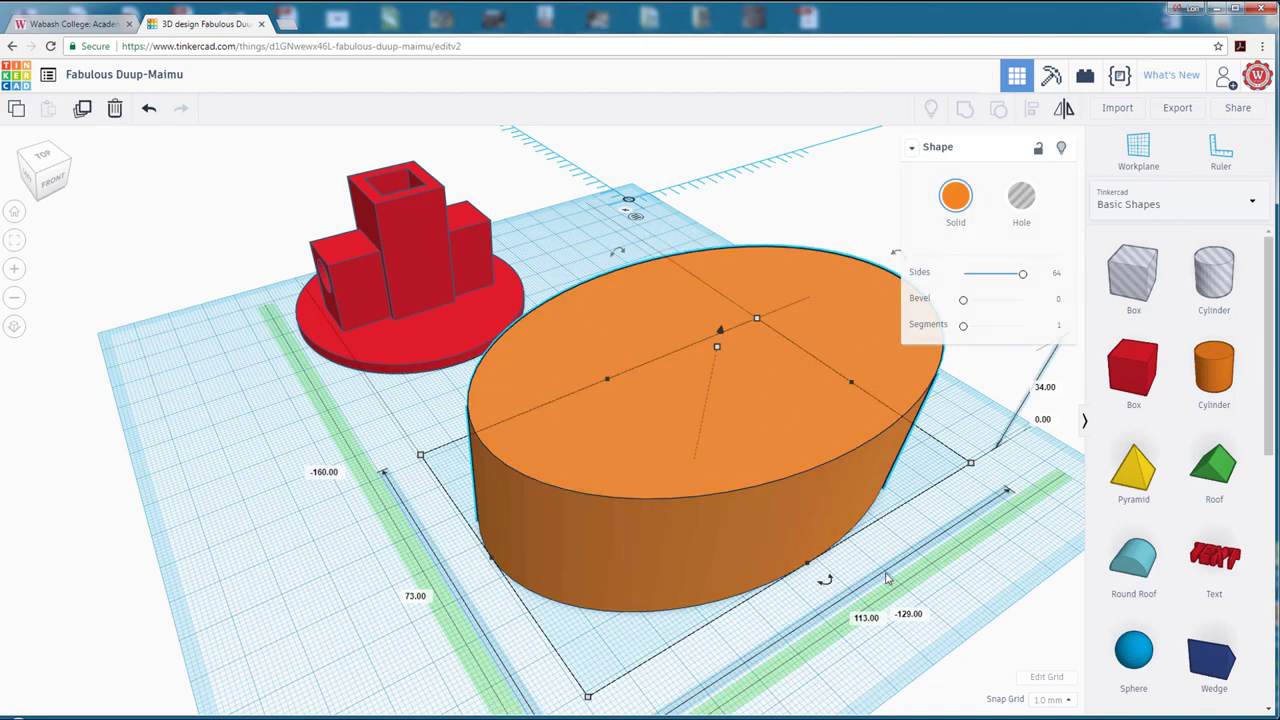
pyautogui.hotkey('ctrl', 'v')
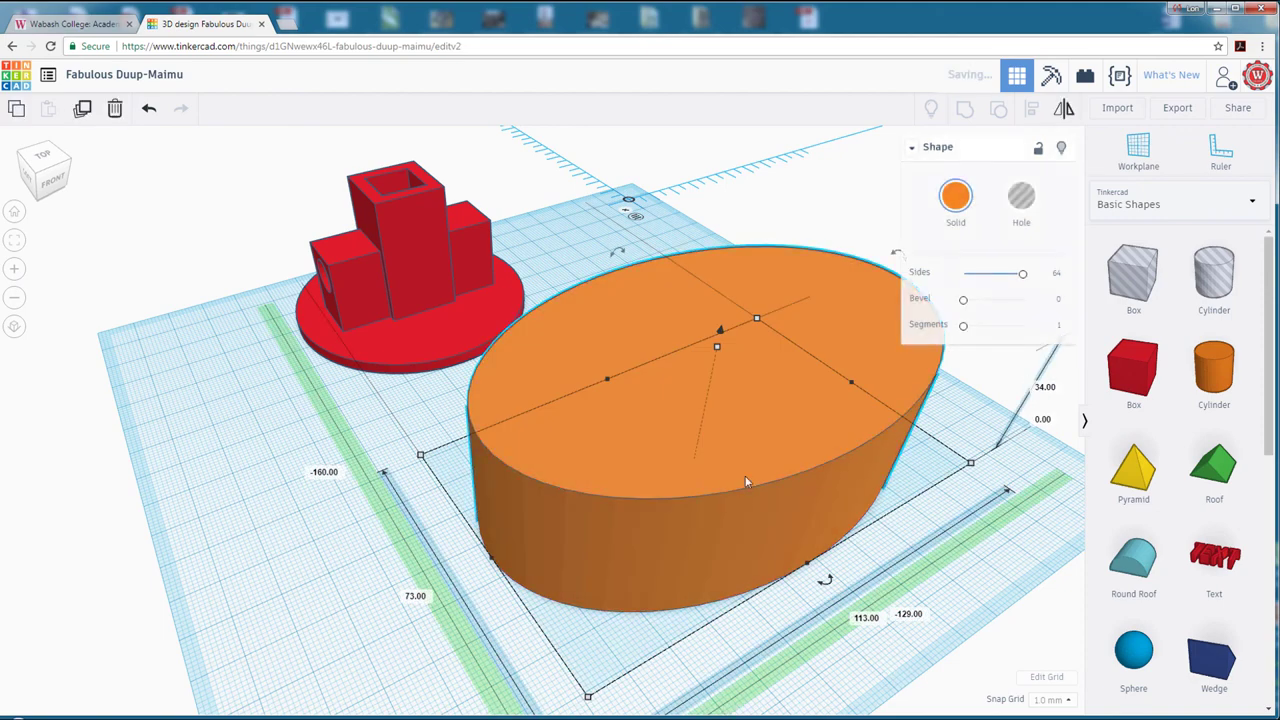
# Shrink the copied oval's width from 73 to 68 mm.
pyautogui.moveTo(716, 447); pyautogui.dragTo(362, 526)
pyautogui.moveTo(823, 612); pyautogui.dragTo(860, 557, button='middle')
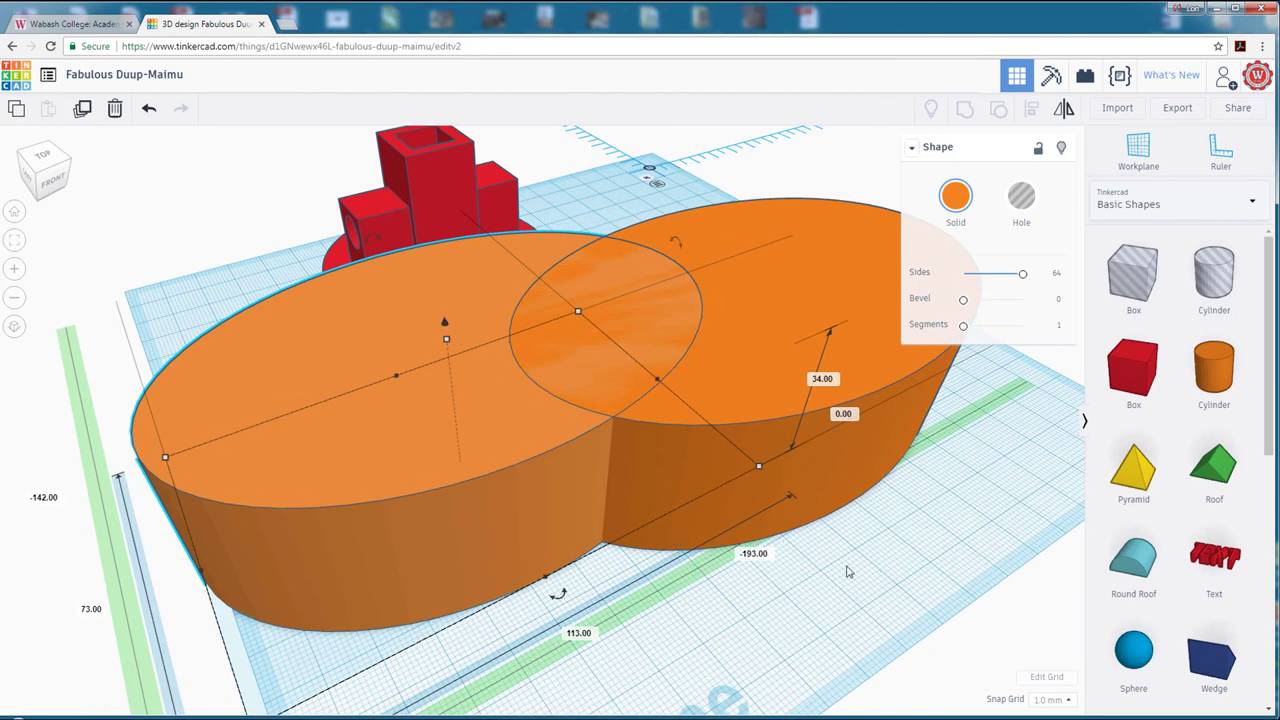
pyautogui.moveTo(409, 450); pyautogui.dragTo(250, 357)
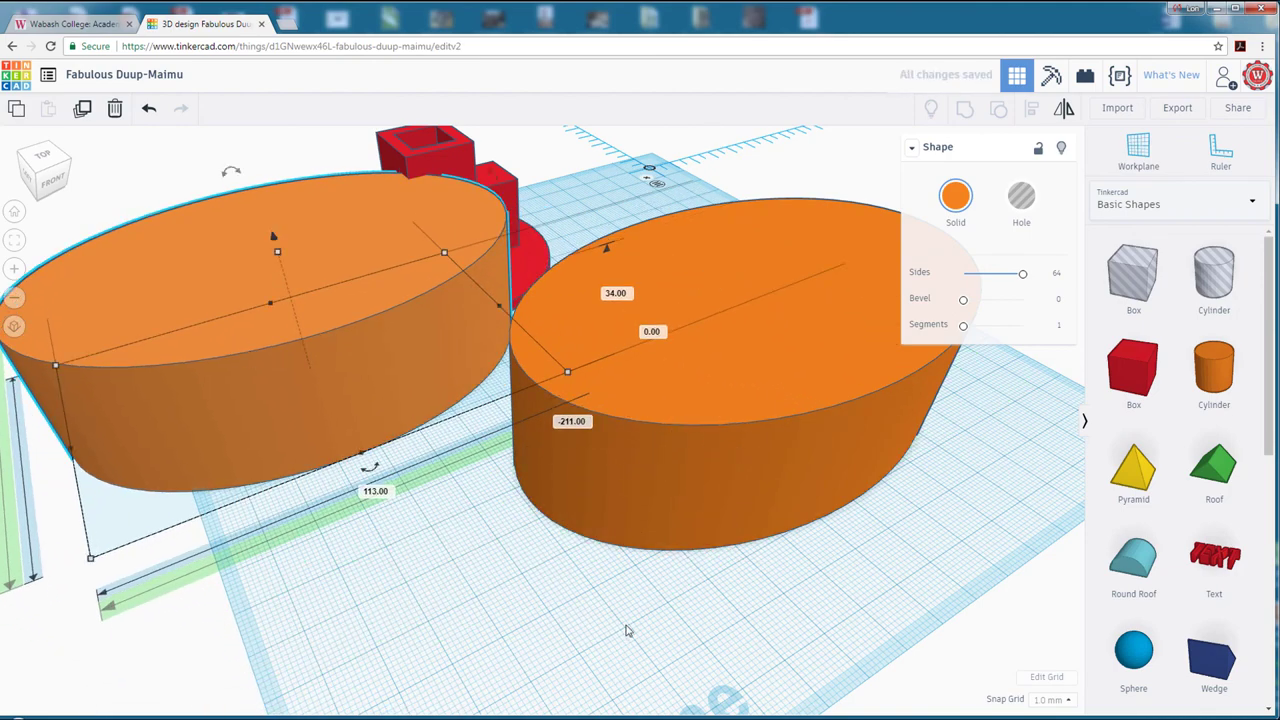
pyautogui.click(674, 502)
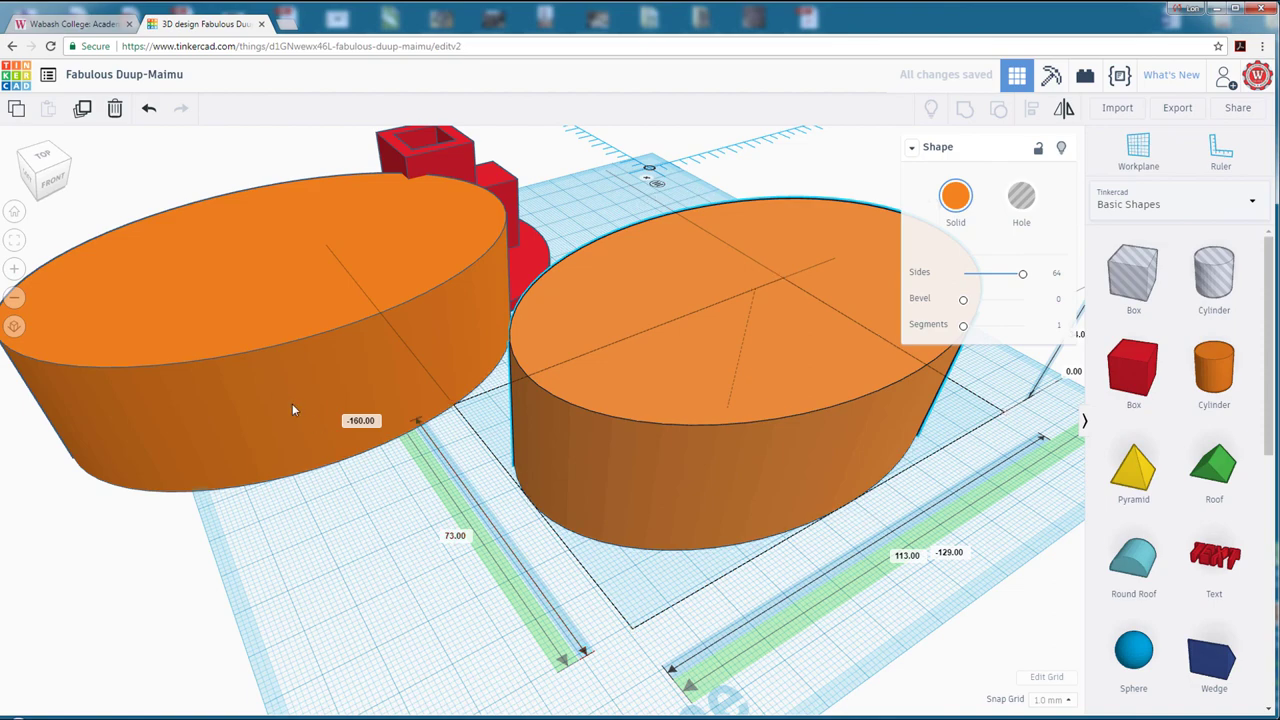
pyautogui.moveTo(292, 403); pyautogui.dragTo(659, 456)
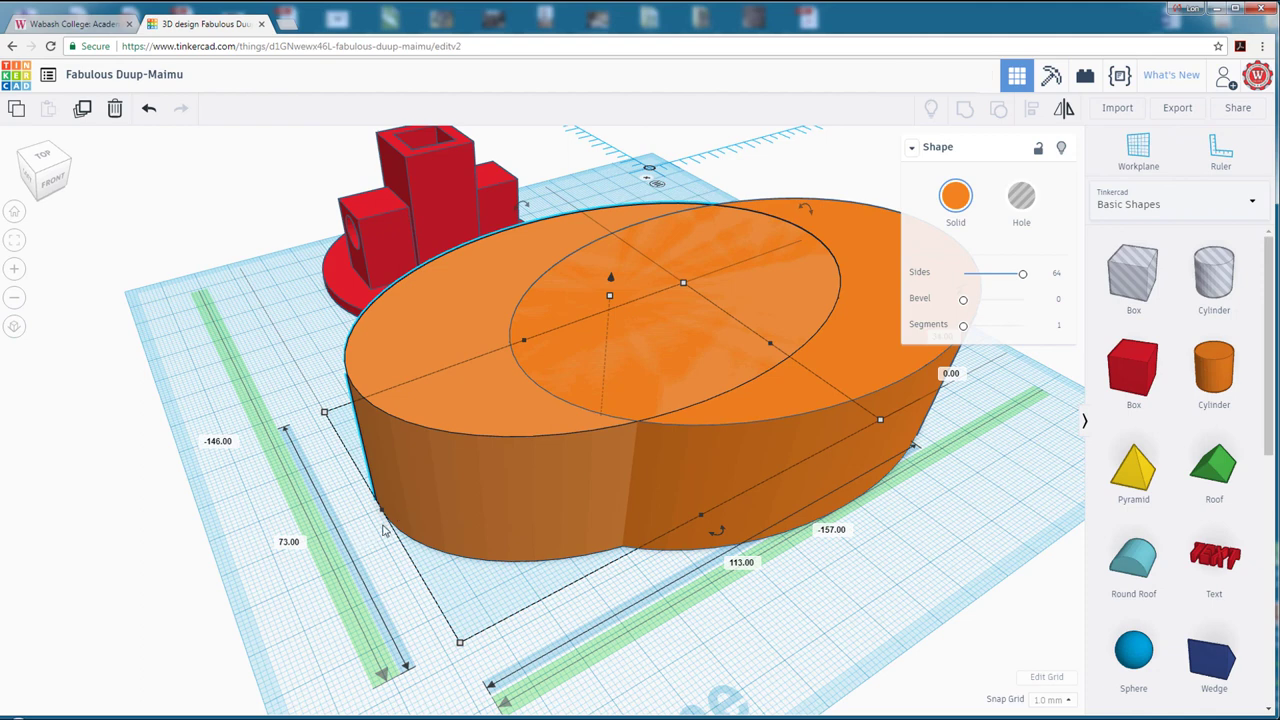
pyautogui.click(289, 543)
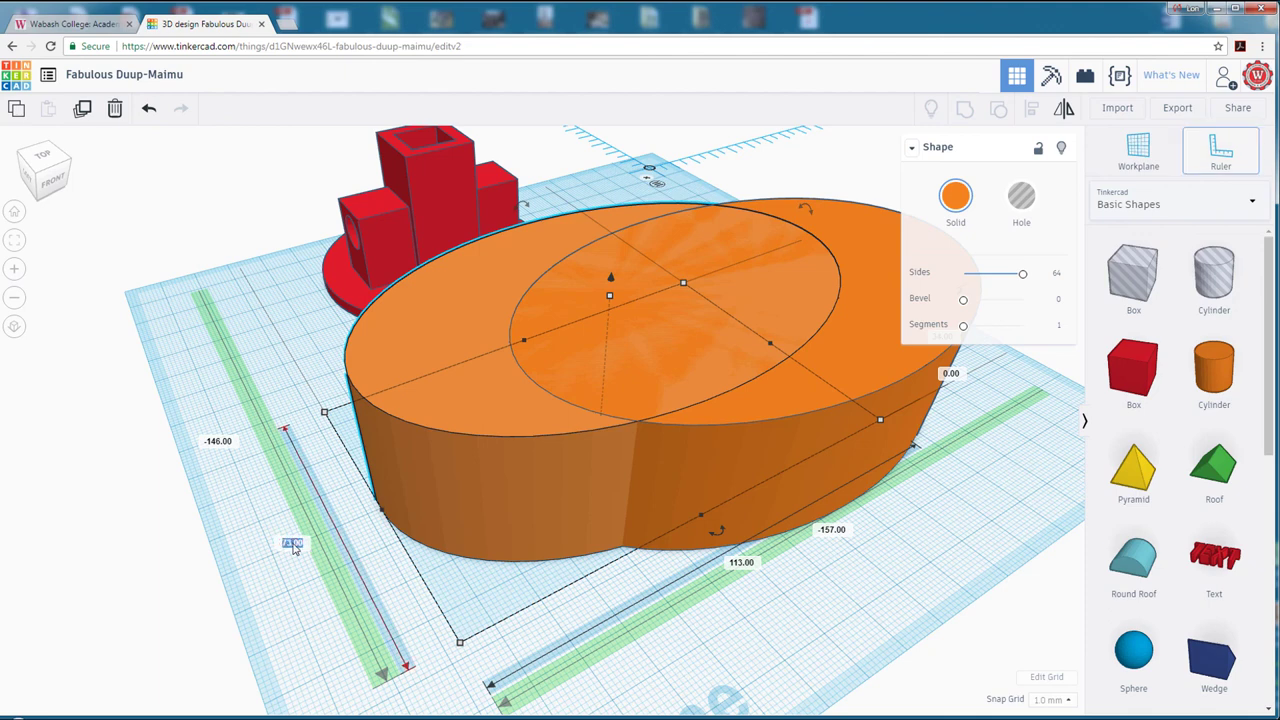
pyautogui.write('68')
pyautogui.press('Return')
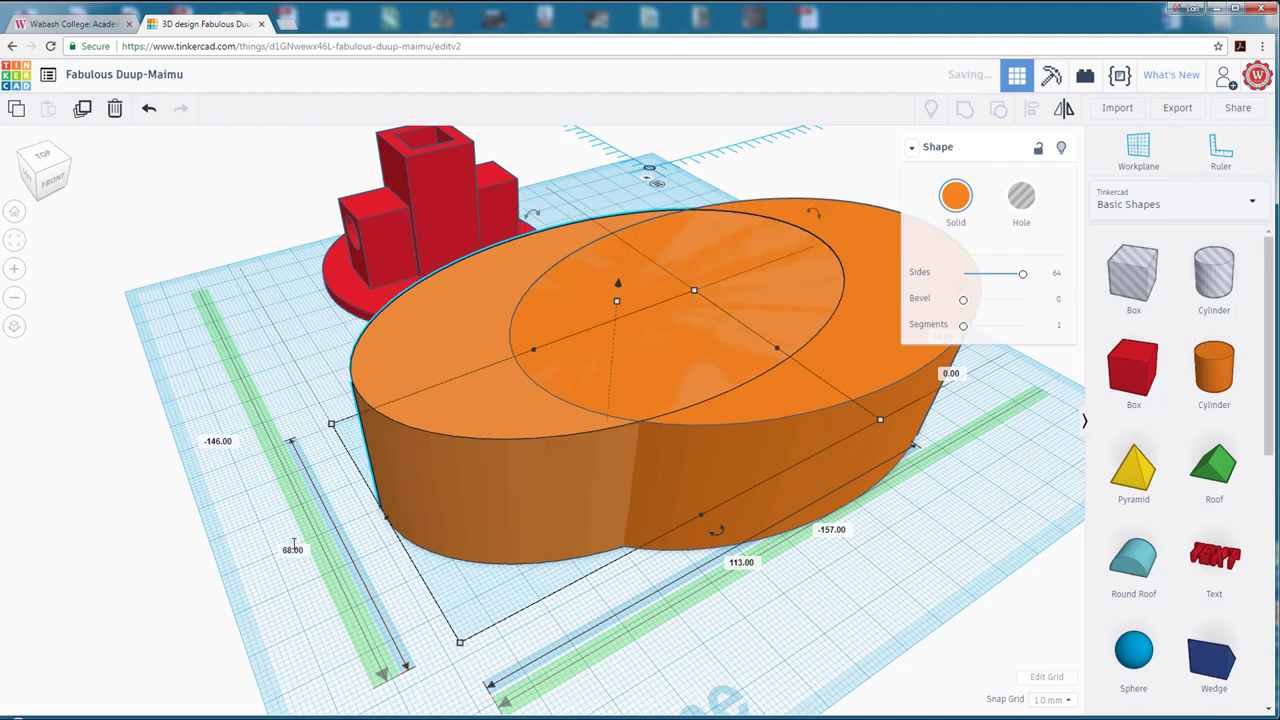
# Set the copied oval's length to 108 mm.
pyautogui.moveTo(461, 513); pyautogui.dragTo(251, 411)
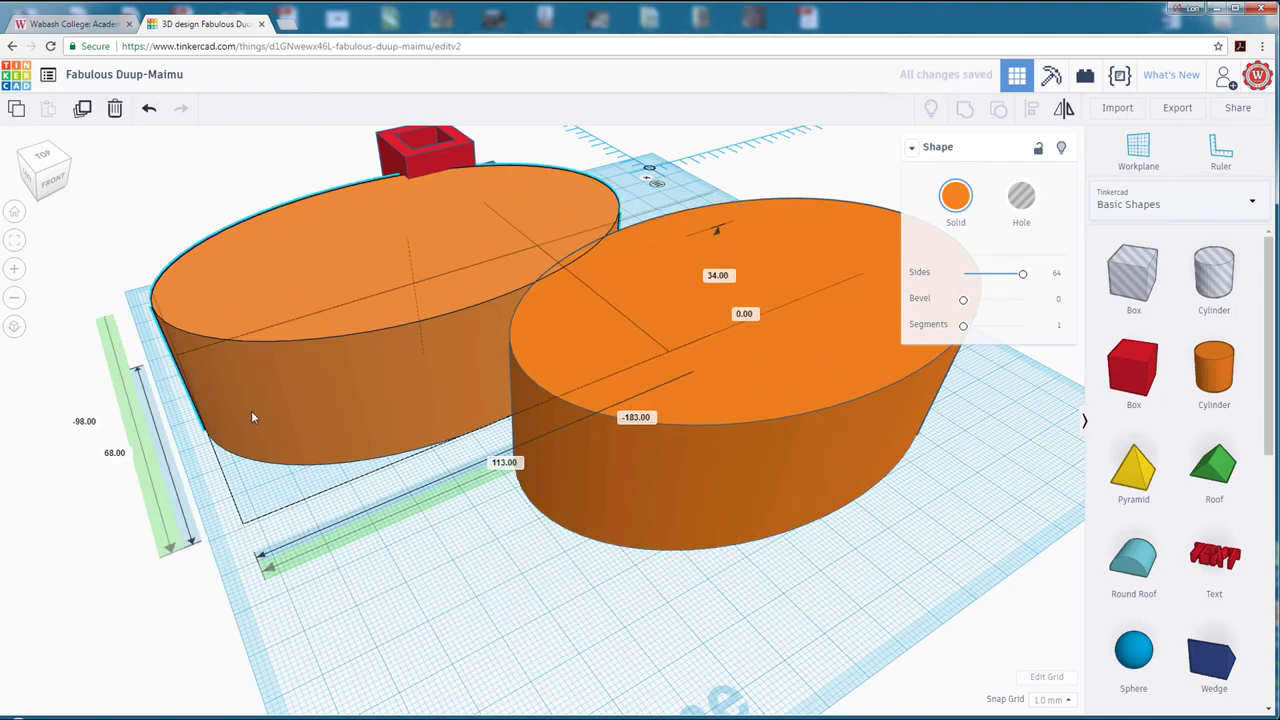
pyautogui.click(662, 451)
pyautogui.moveTo(928, 620); pyautogui.dragTo(771, 586, button='right')
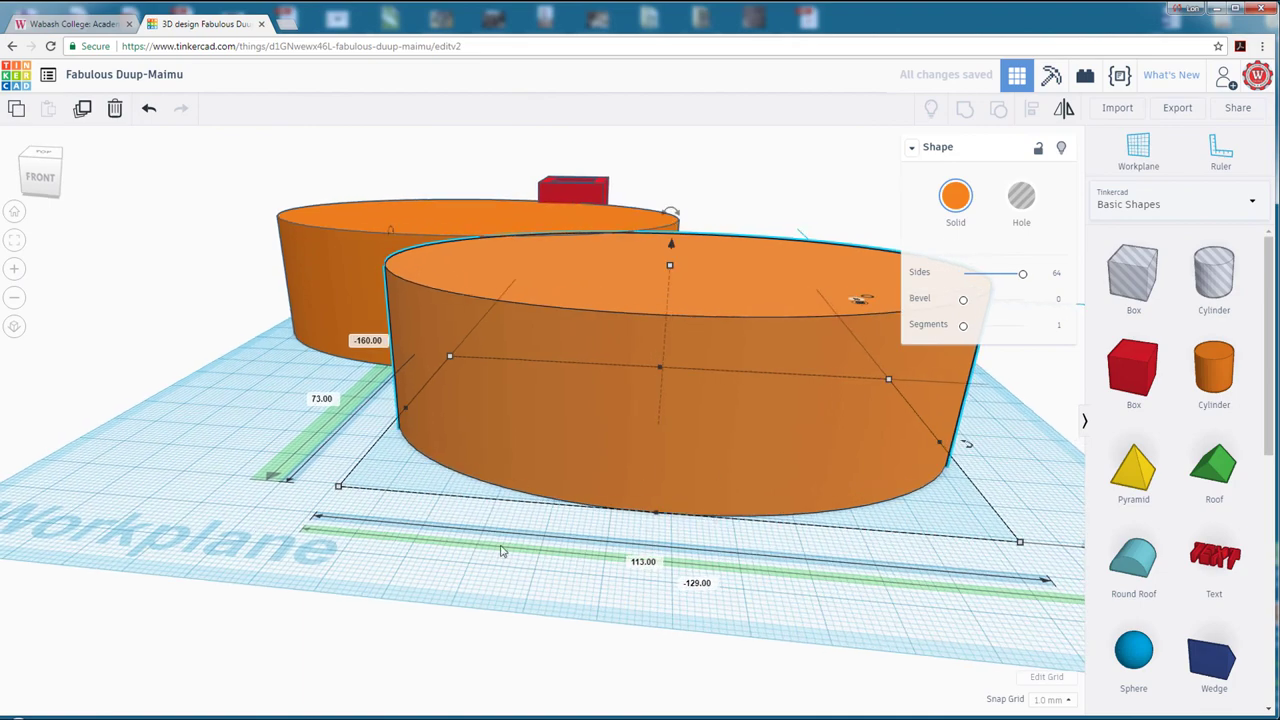
pyautogui.moveTo(822, 666); pyautogui.dragTo(851, 689, button='right')
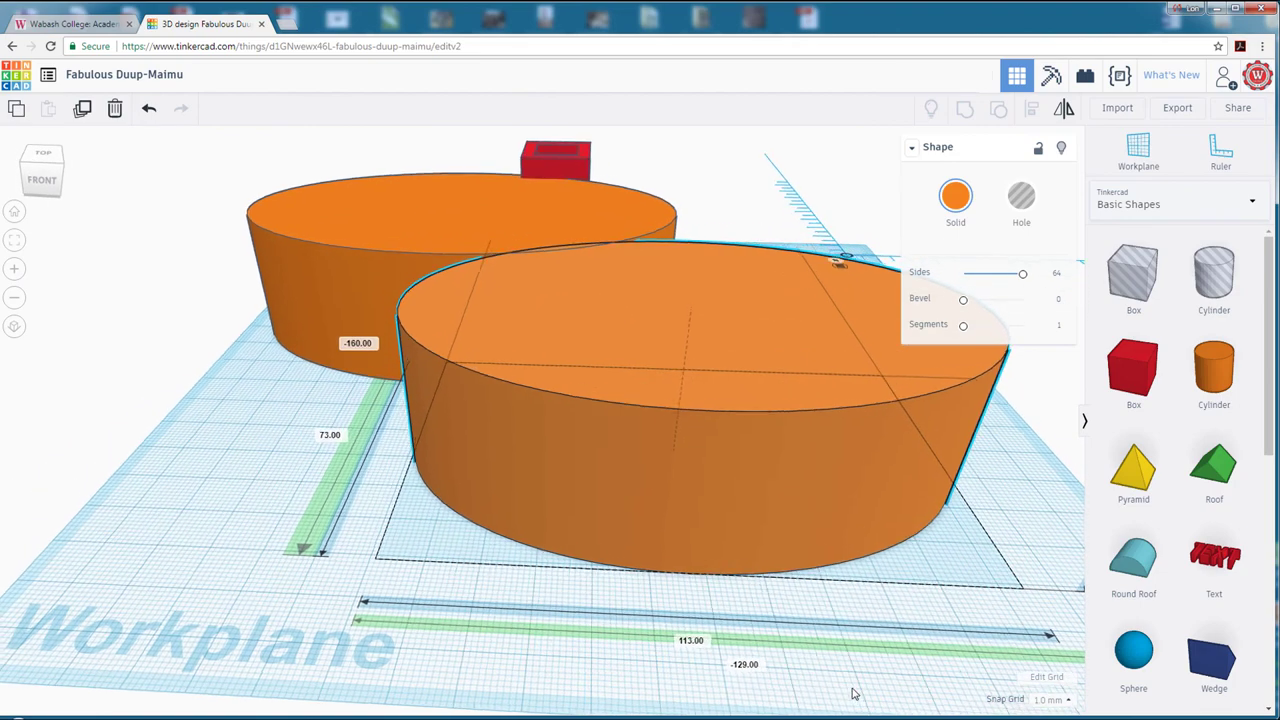
pyautogui.moveTo(563, 651); pyautogui.dragTo(443, 391, button='right')
pyautogui.click(423, 374)
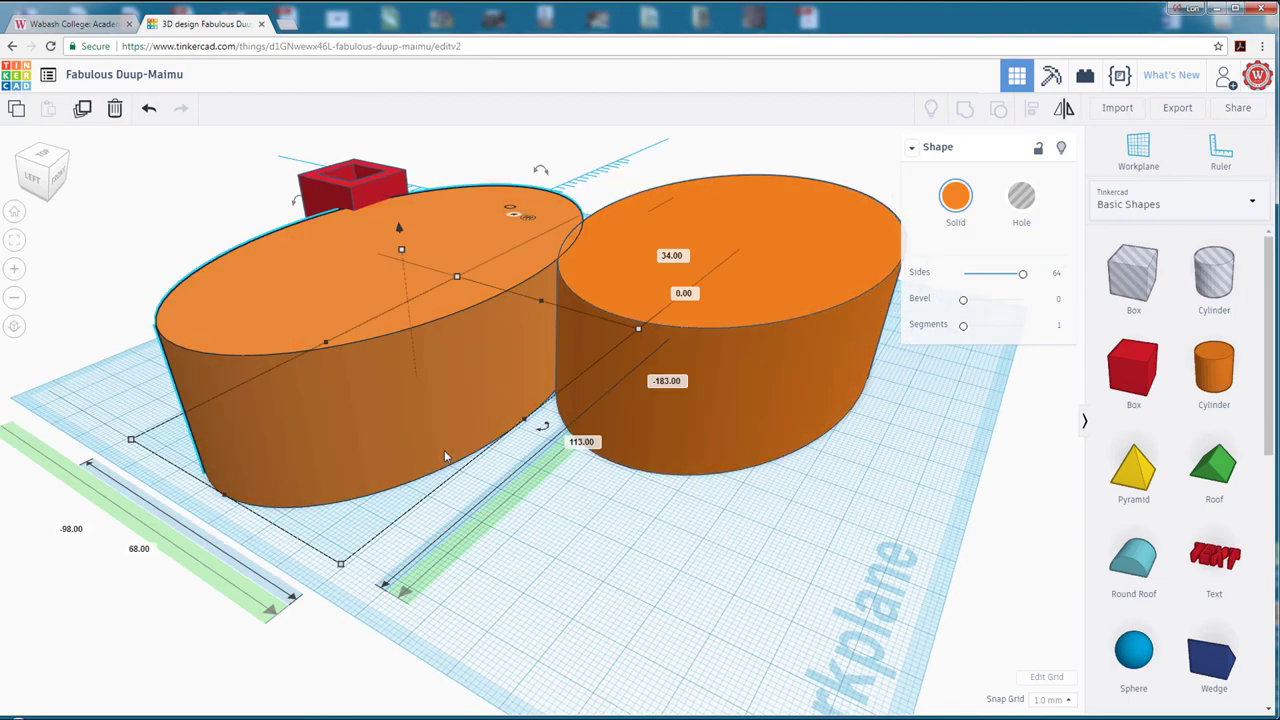
pyautogui.moveTo(449, 451); pyautogui.dragTo(487, 443)
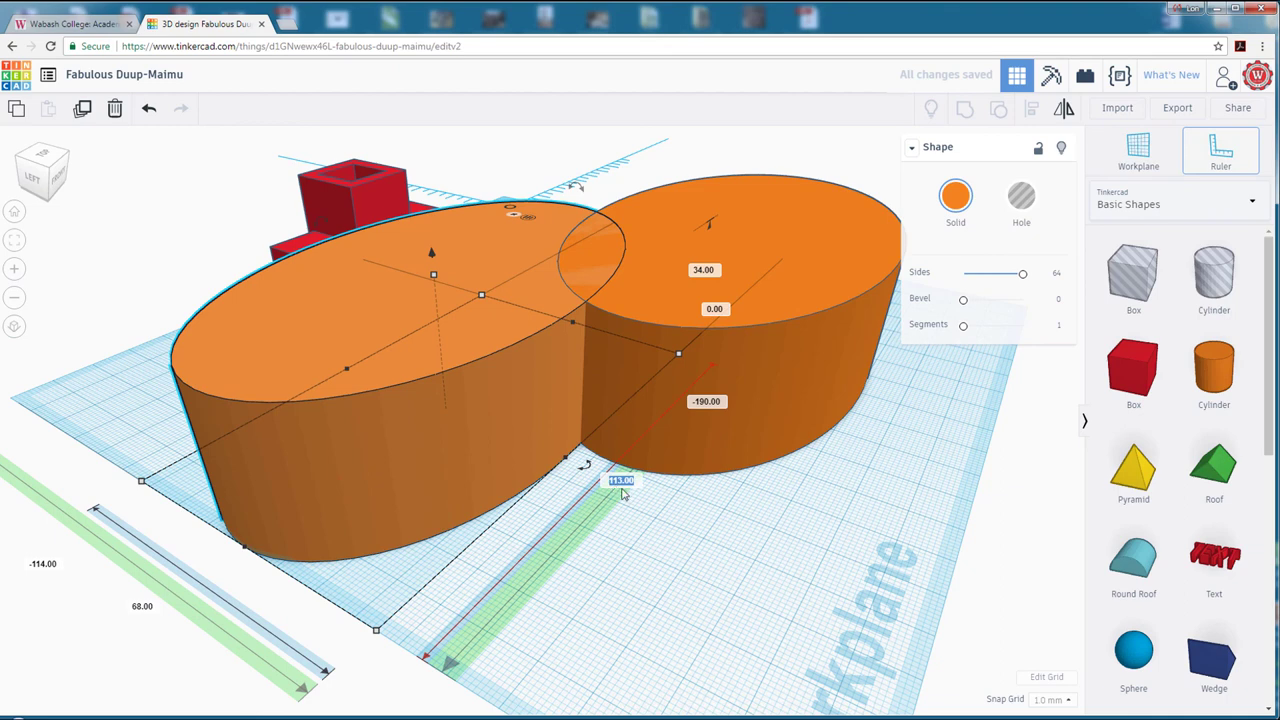
pyautogui.press('Return')
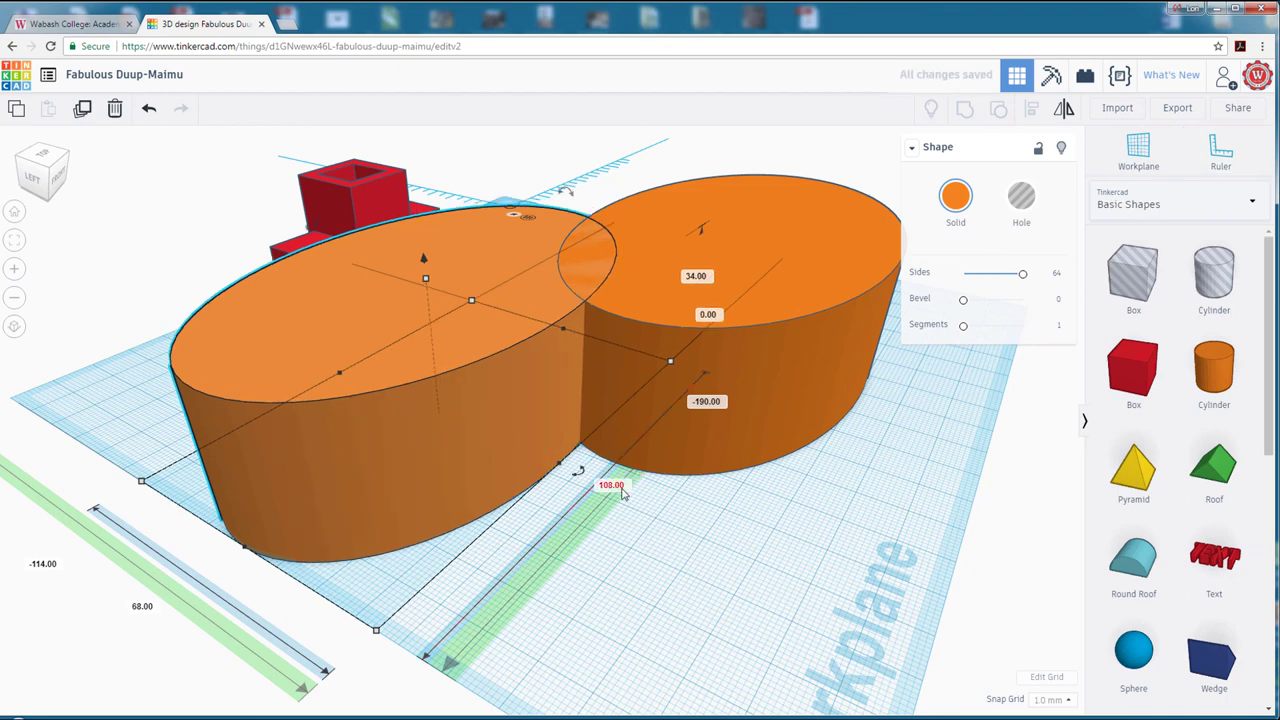
# Raise the copy to 41 mm tall, centre it over the original, and select both ovals.
pyautogui.click(940, 607)
pyautogui.moveTo(940, 607); pyautogui.dragTo(806, 560, button='right')
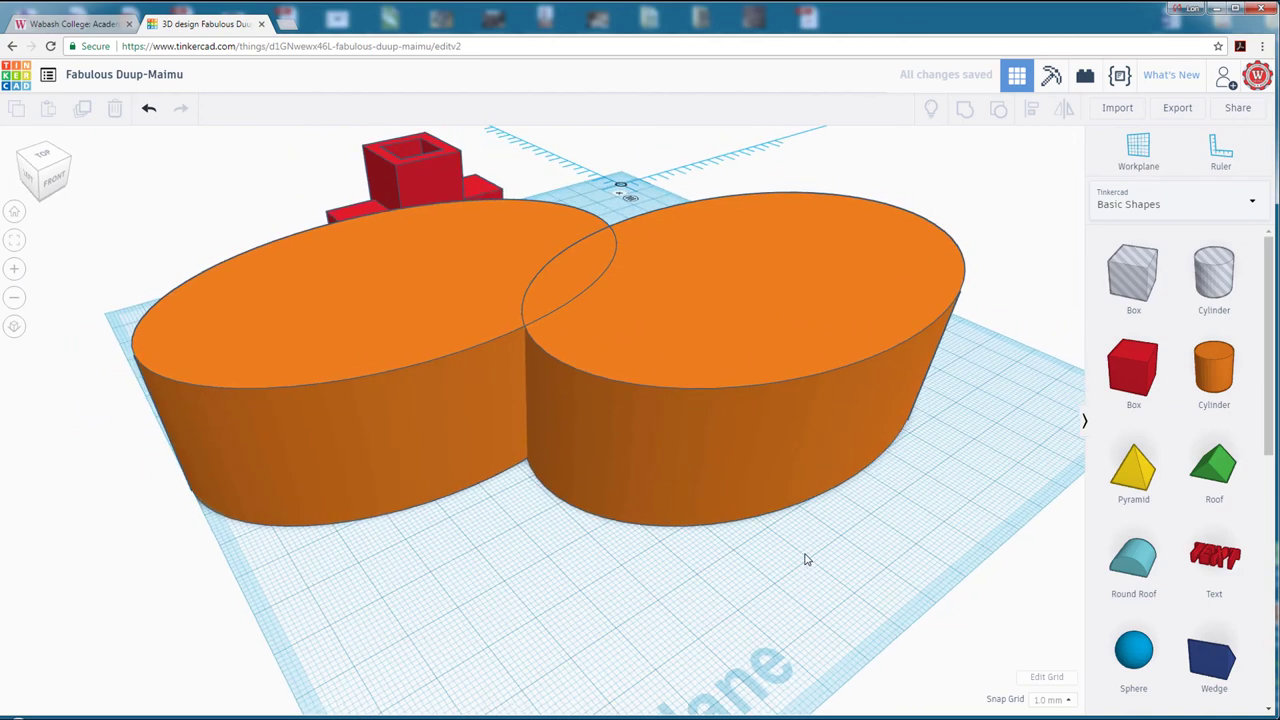
pyautogui.click(405, 312)
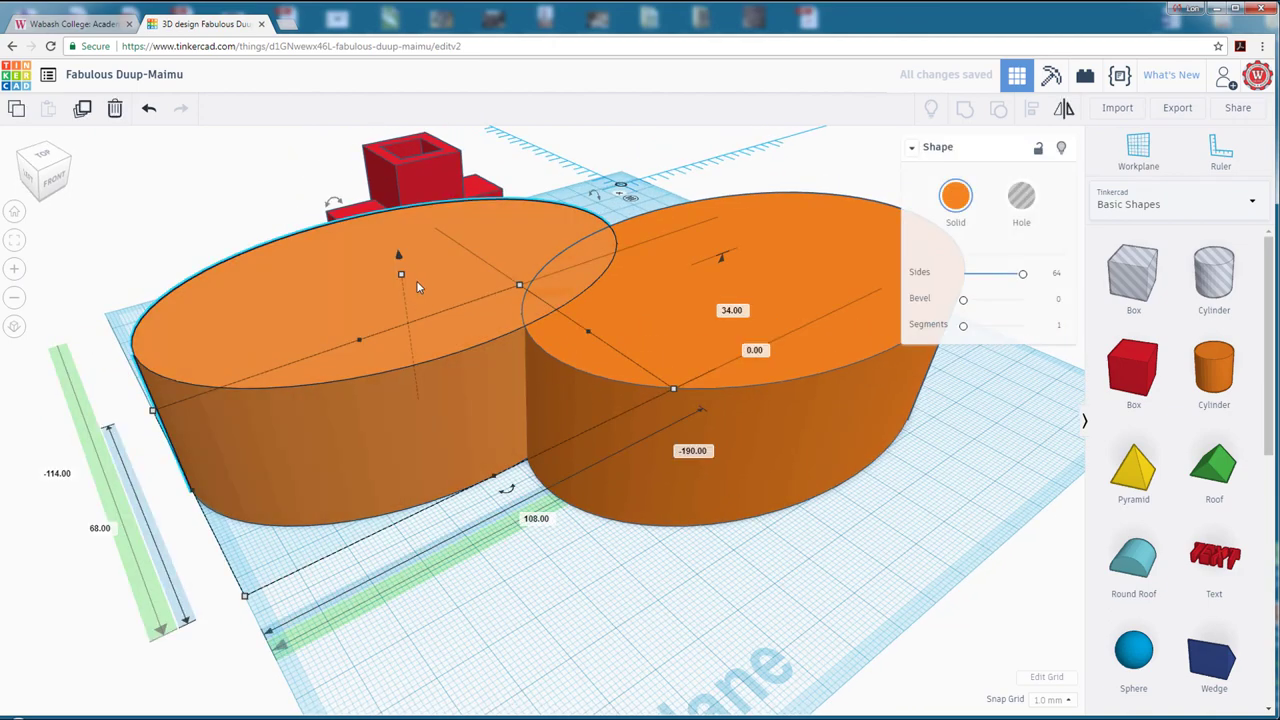
pyautogui.moveTo(401, 274); pyautogui.dragTo(401, 247)
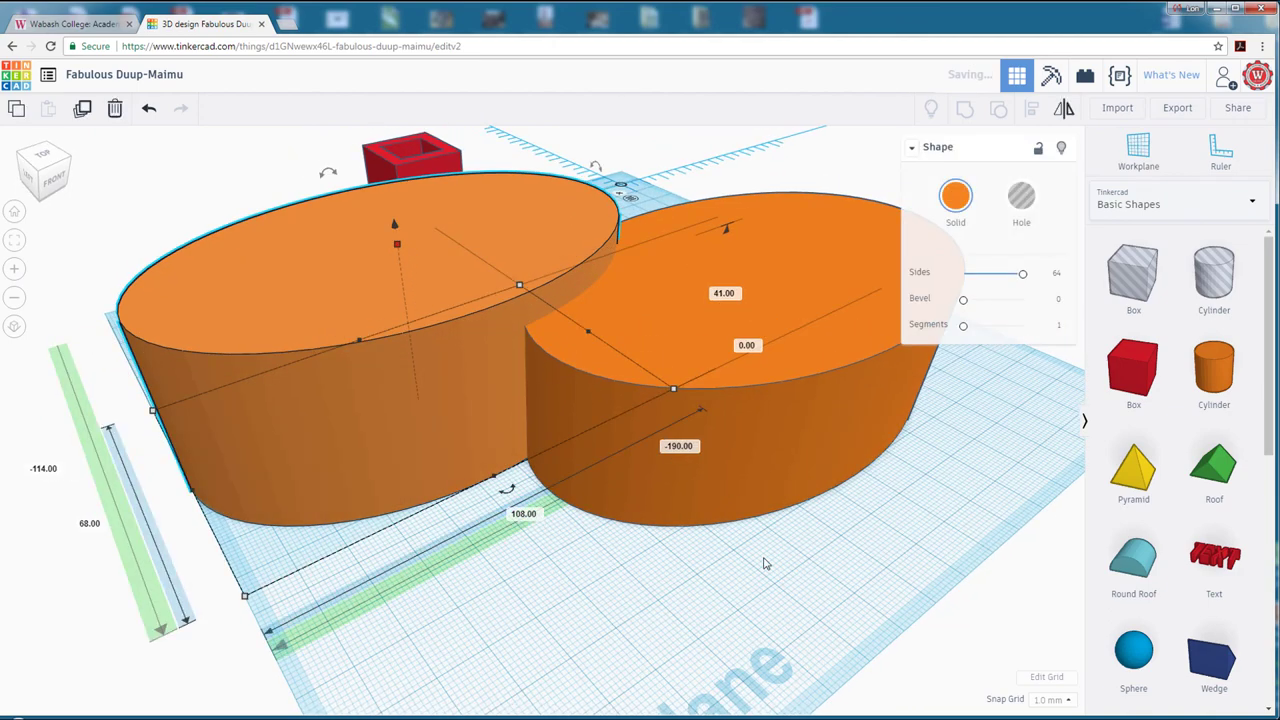
pyautogui.moveTo(766, 563); pyautogui.dragTo(790, 578, button='right')
pyautogui.moveTo(391, 314); pyautogui.dragTo(810, 312, button='right')
pyautogui.moveTo(810, 309); pyautogui.dragTo(800, 325)
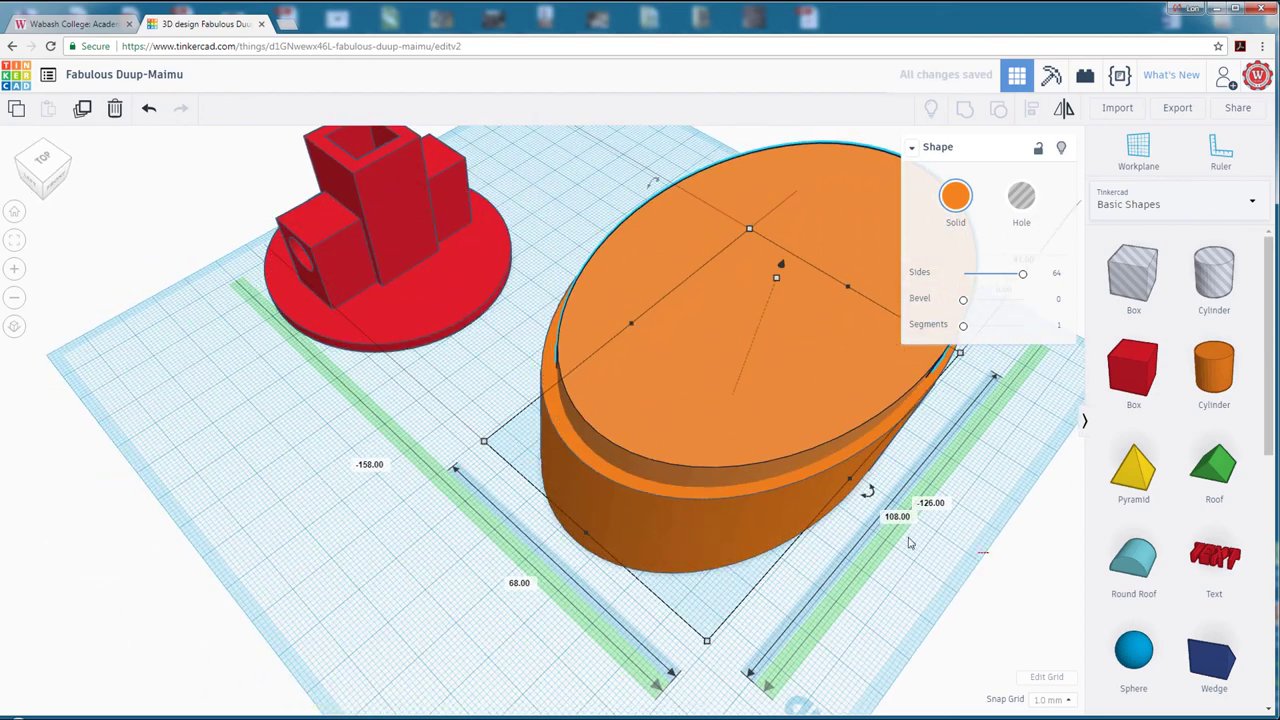
pyautogui.keyDown('shift'); pyautogui.click(738, 509); pyautogui.keyUp('shift')
pyautogui.moveTo(738, 509); pyautogui.dragTo(889, 387, button='right')
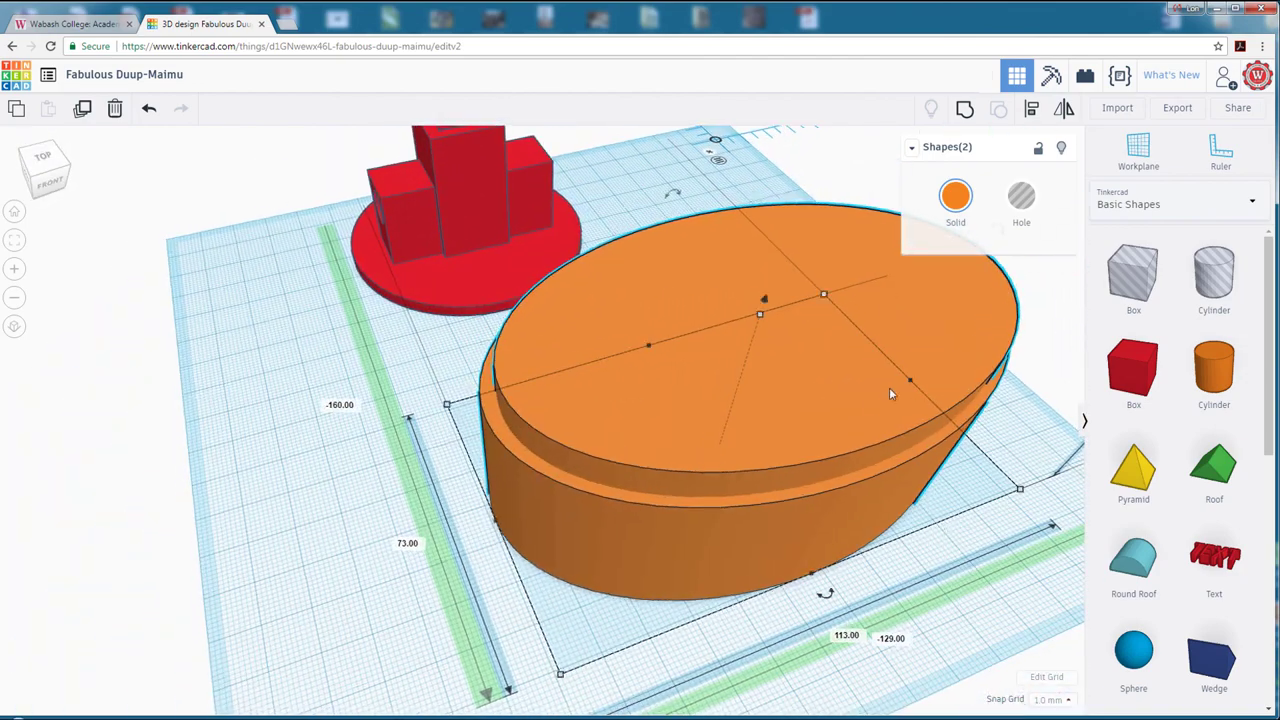
# Colour the larger bottom oval orange.
pyautogui.click(955, 205)
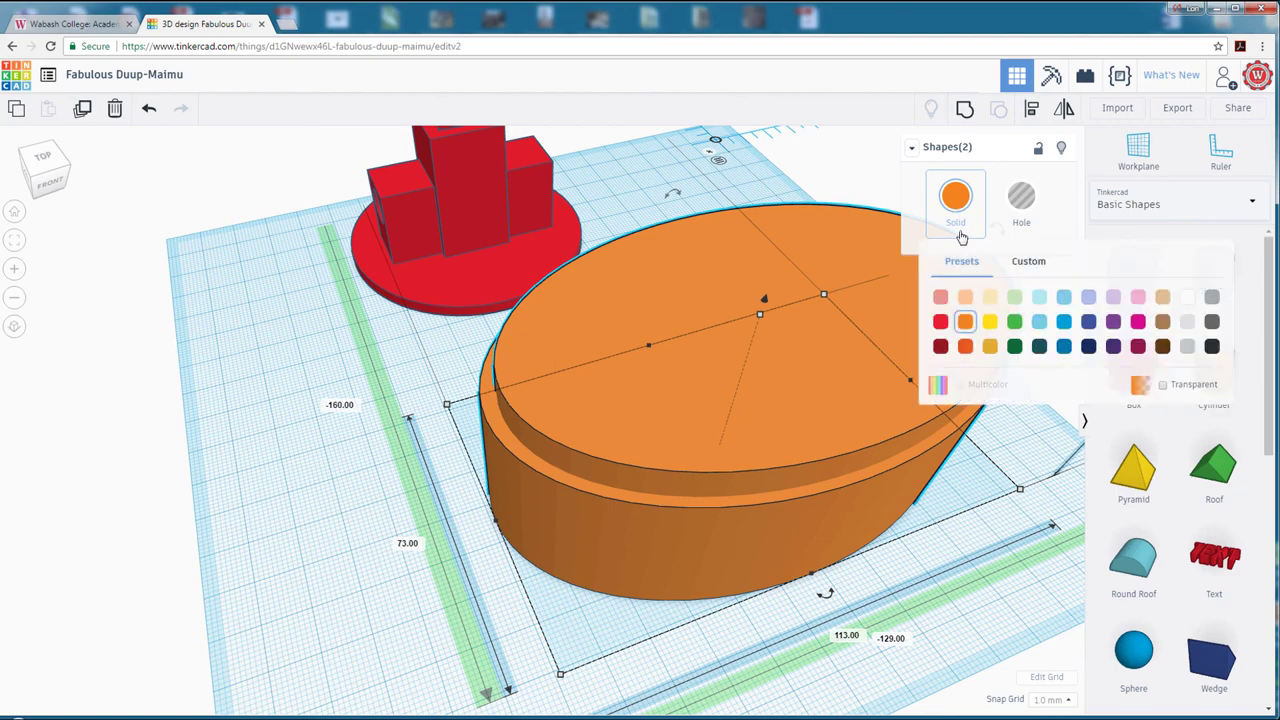
pyautogui.click(941, 297)
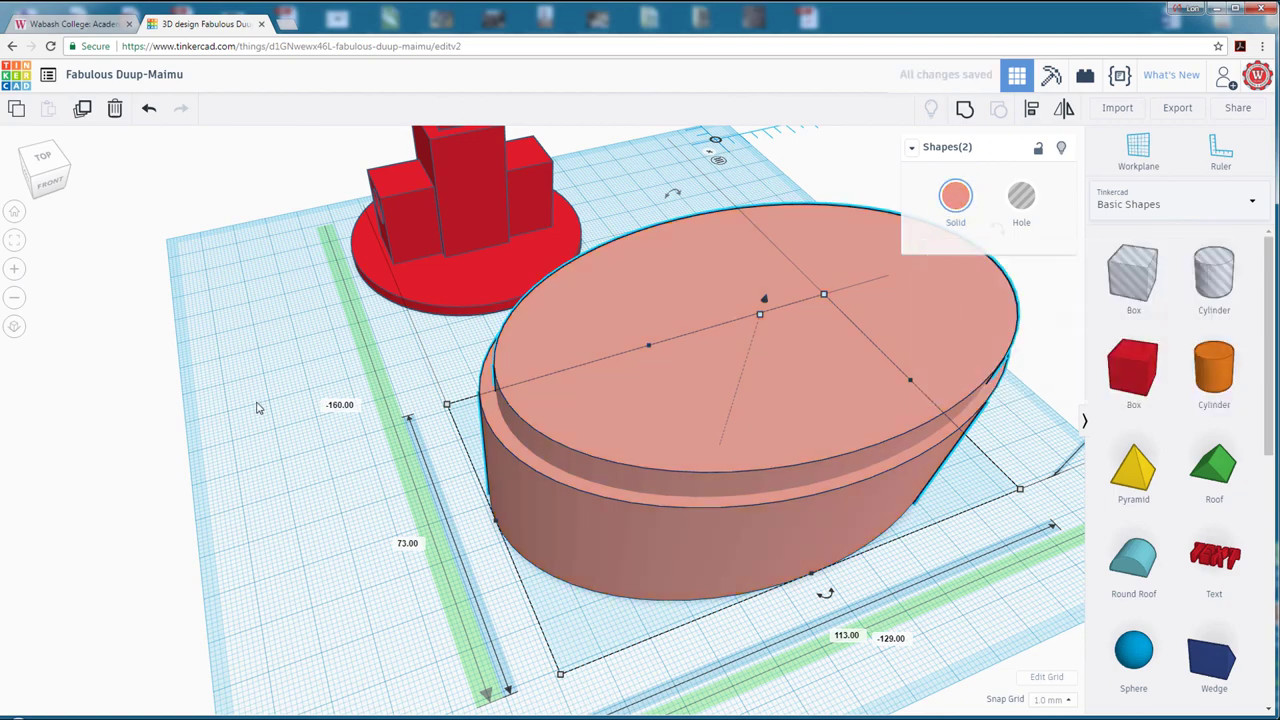
pyautogui.click(346, 560)
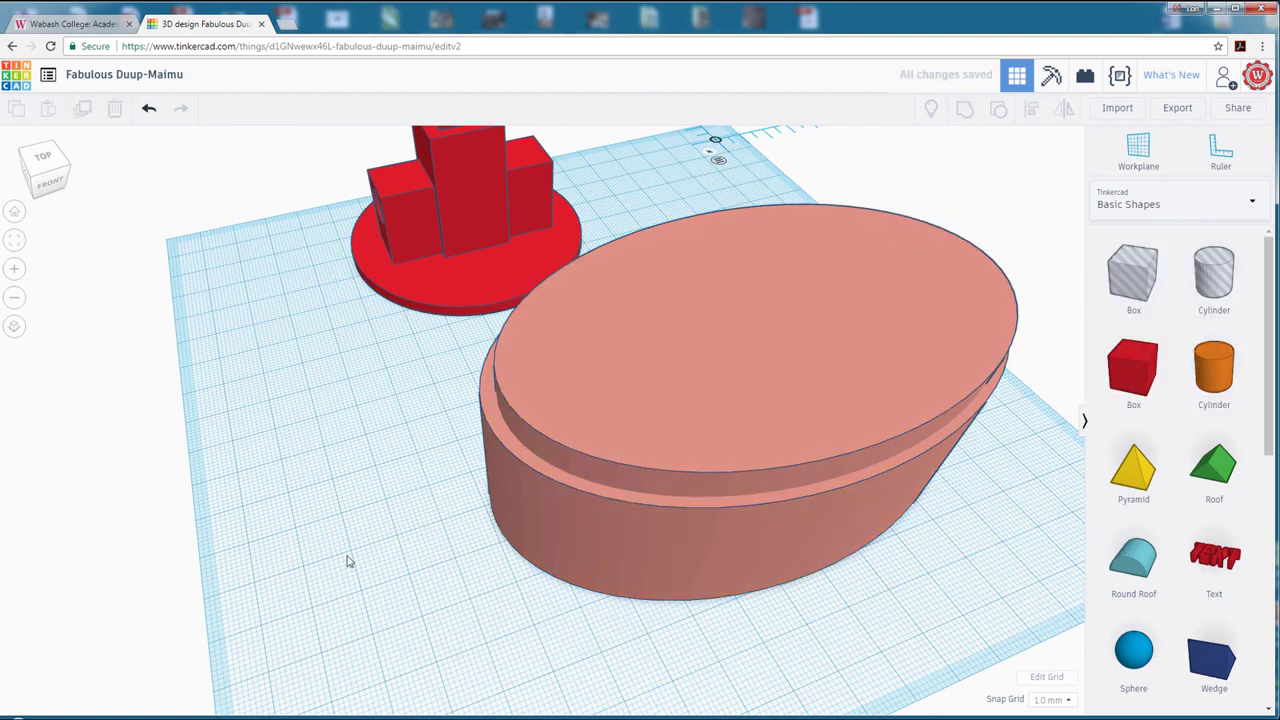
pyautogui.click(534, 506)
pyautogui.click(957, 203)
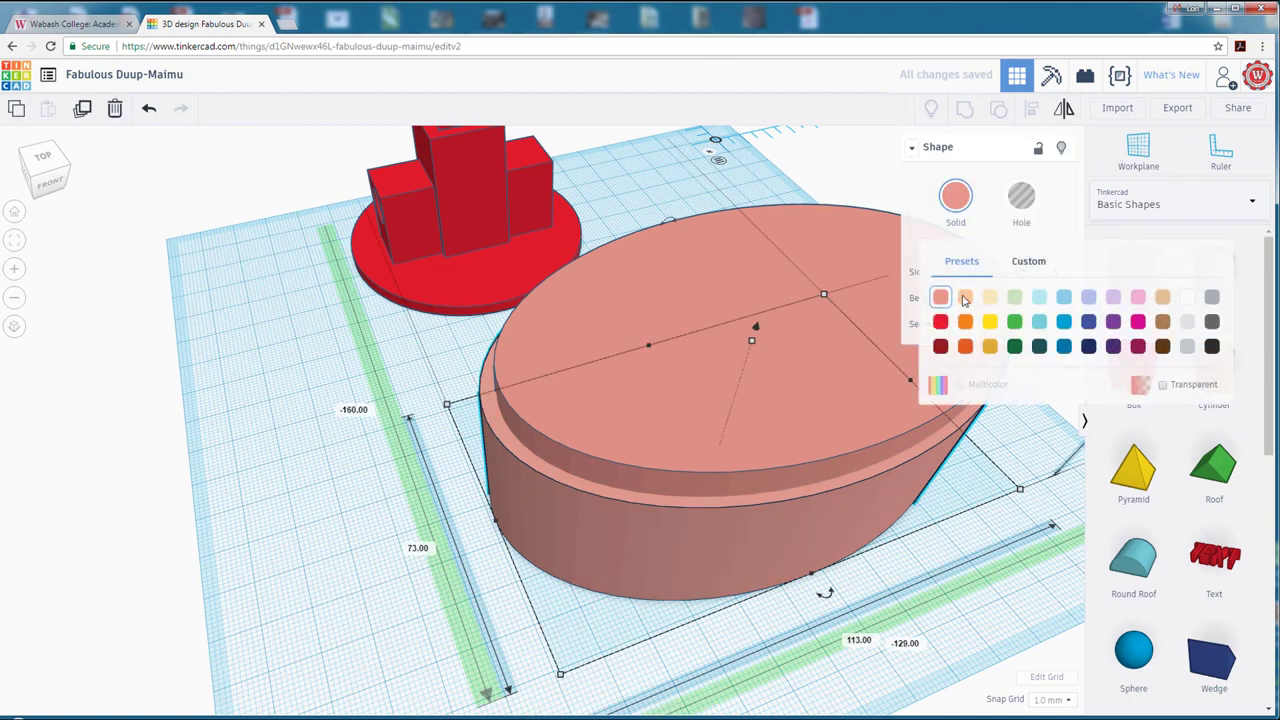
pyautogui.click(965, 322)
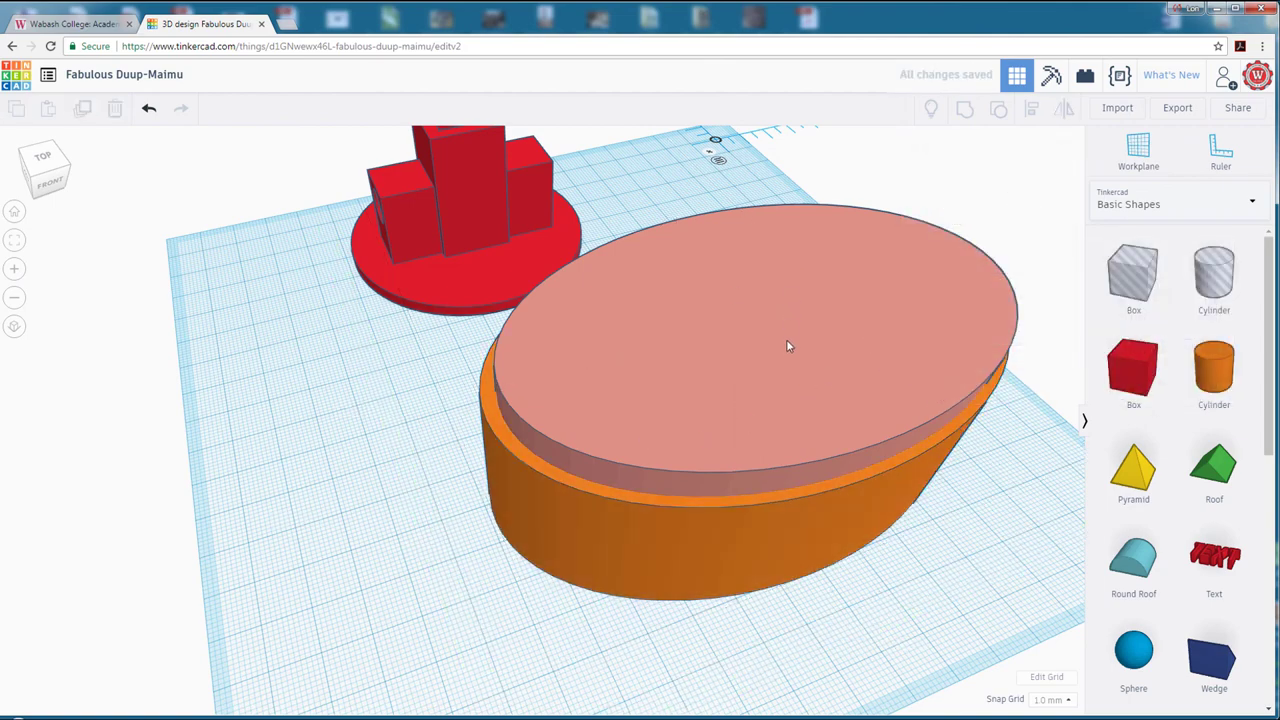
# Colour the smaller top oval yellow.
pyautogui.click(785, 342)
pyautogui.click(966, 225)
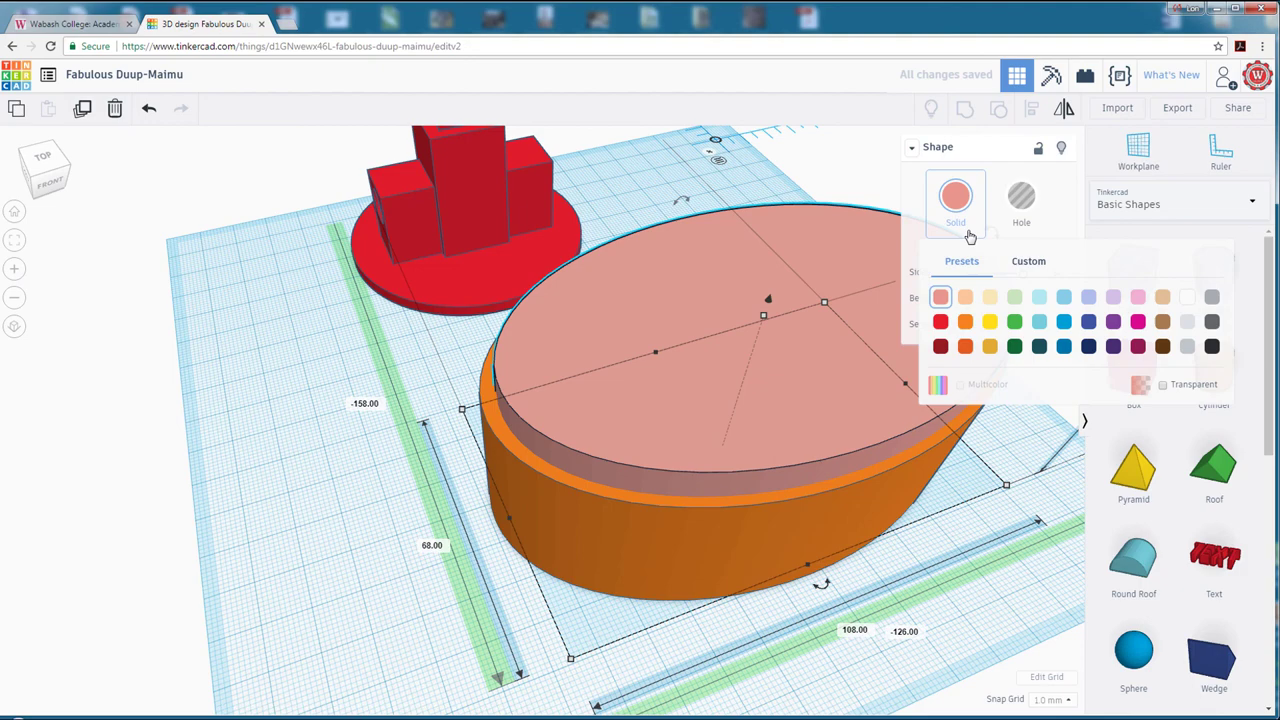
pyautogui.click(990, 322)
pyautogui.click(310, 520)
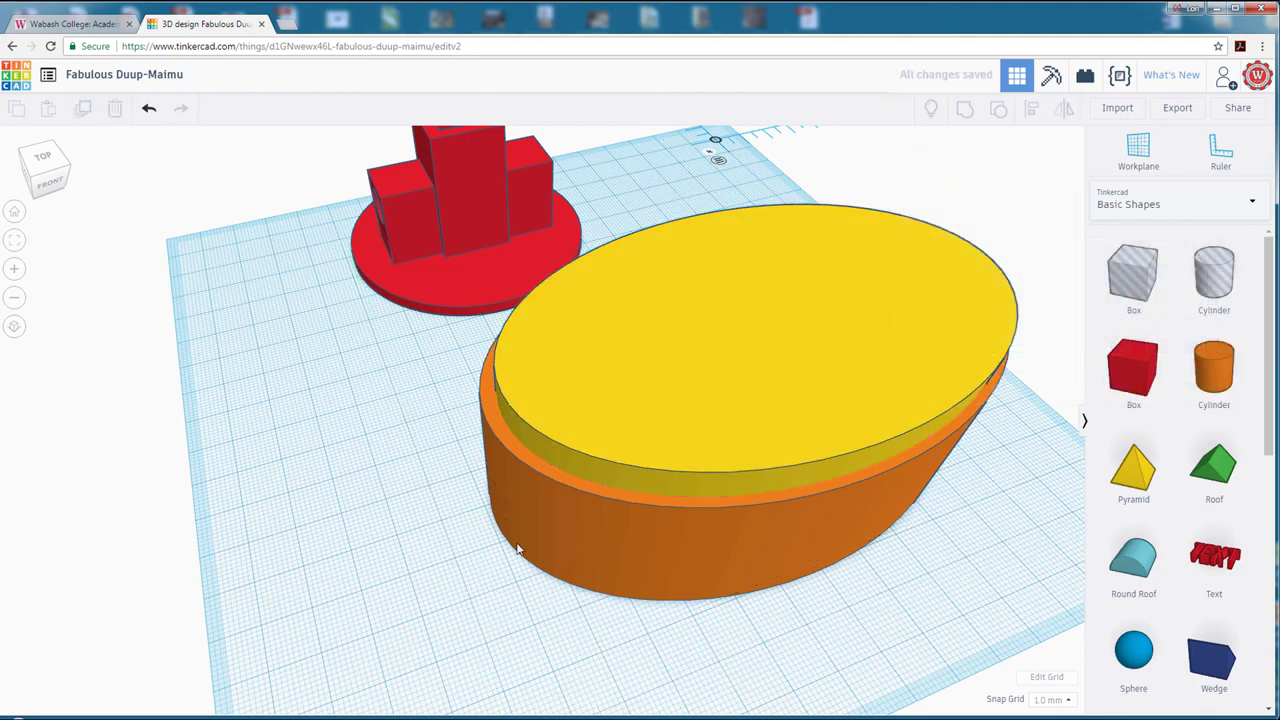
pyautogui.click(785, 375)
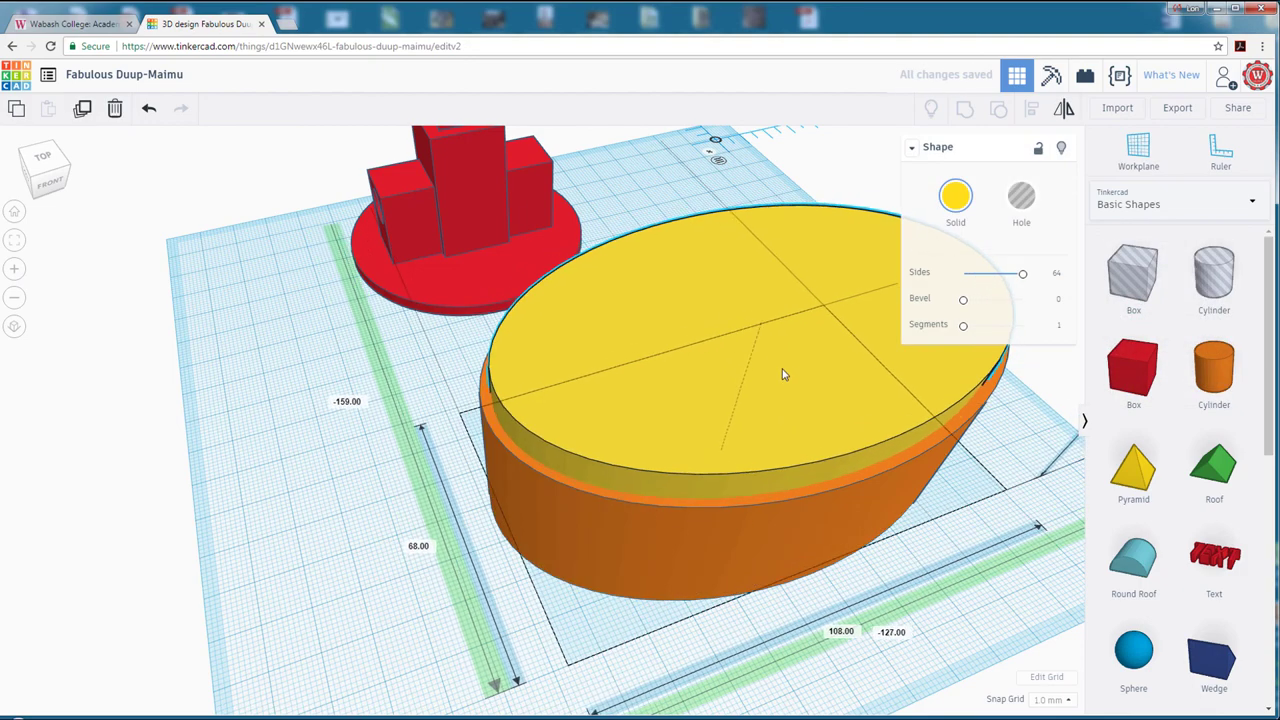
pyautogui.moveTo(785, 376); pyautogui.dragTo(781, 375)
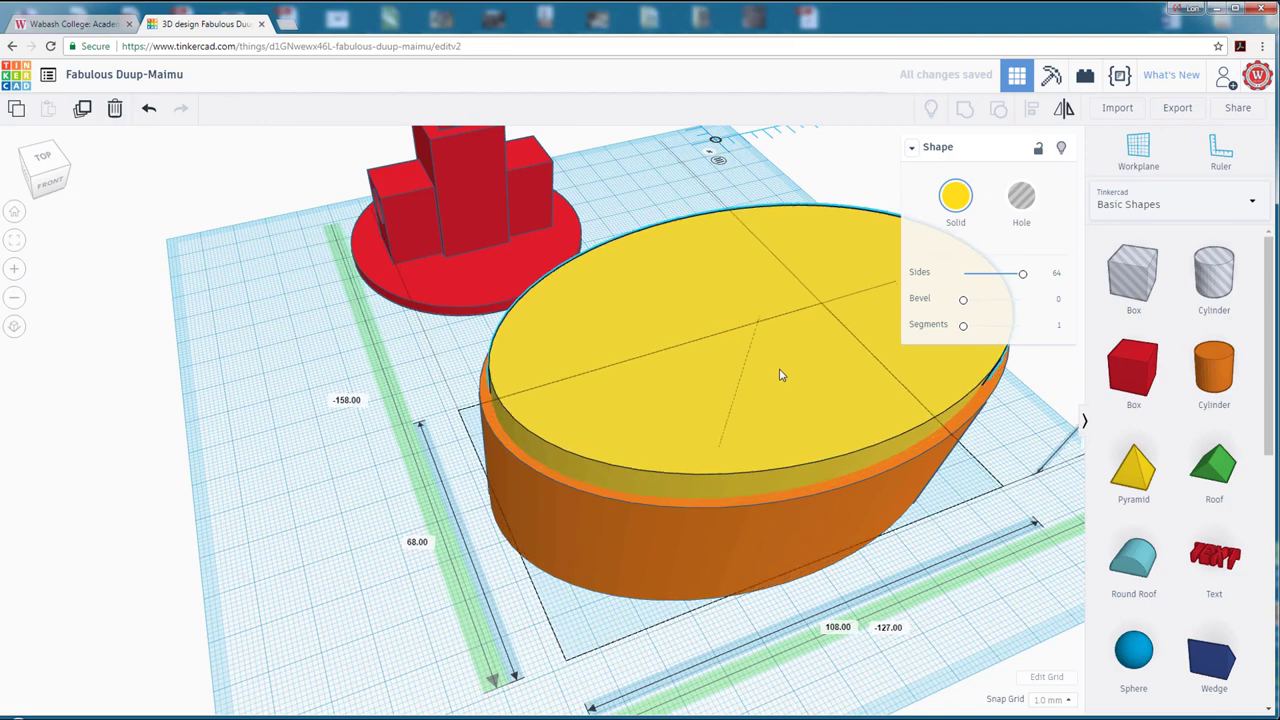
pyautogui.moveTo(781, 375); pyautogui.dragTo(697, 363, button='right')
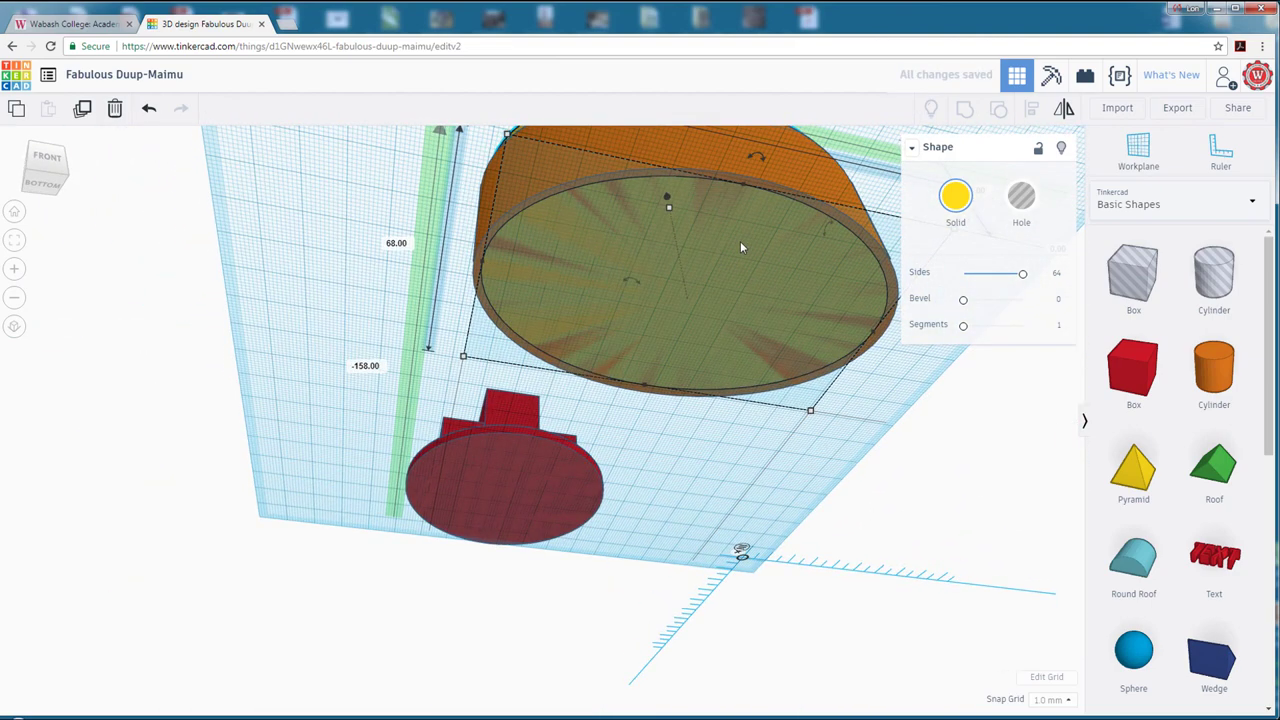
# Set the yellow oval's elevation above the workplane to 3 mm.
pyautogui.moveTo(705, 249); pyautogui.dragTo(697, 395, button='right')
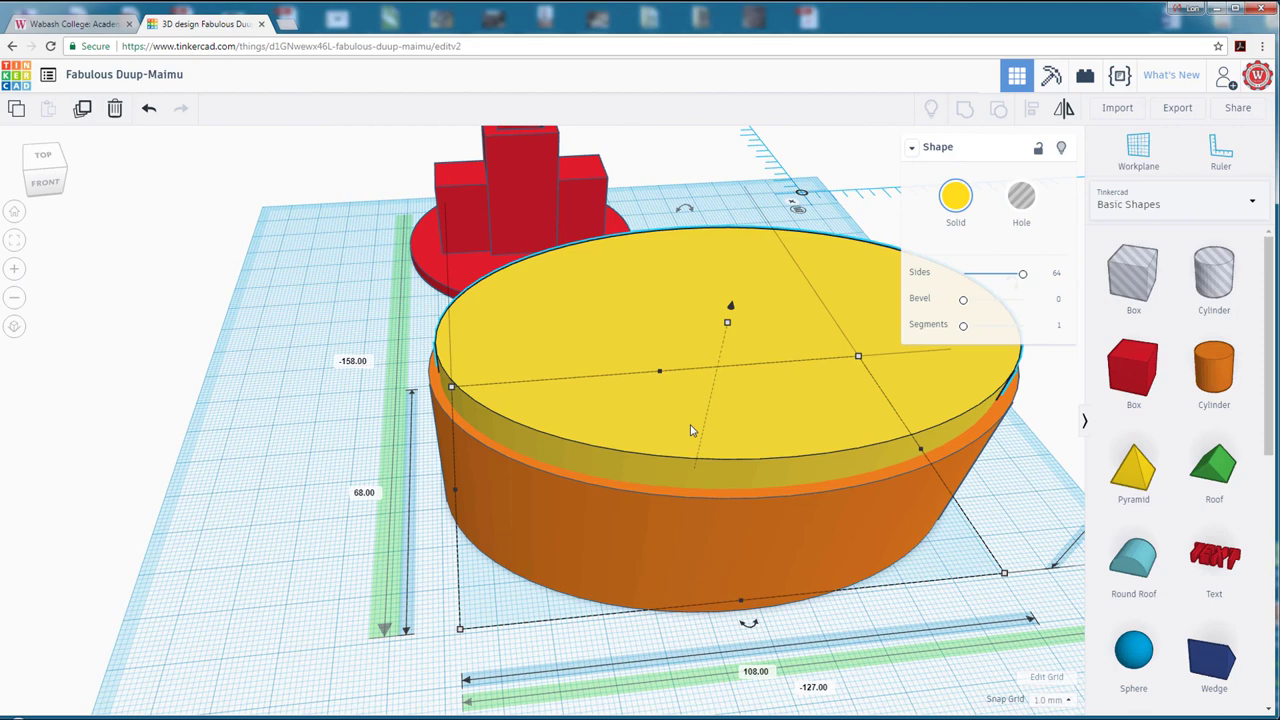
pyautogui.moveTo(779, 473); pyautogui.dragTo(818, 523, button='right')
pyautogui.moveTo(915, 513); pyautogui.dragTo(787, 504, button='middle')
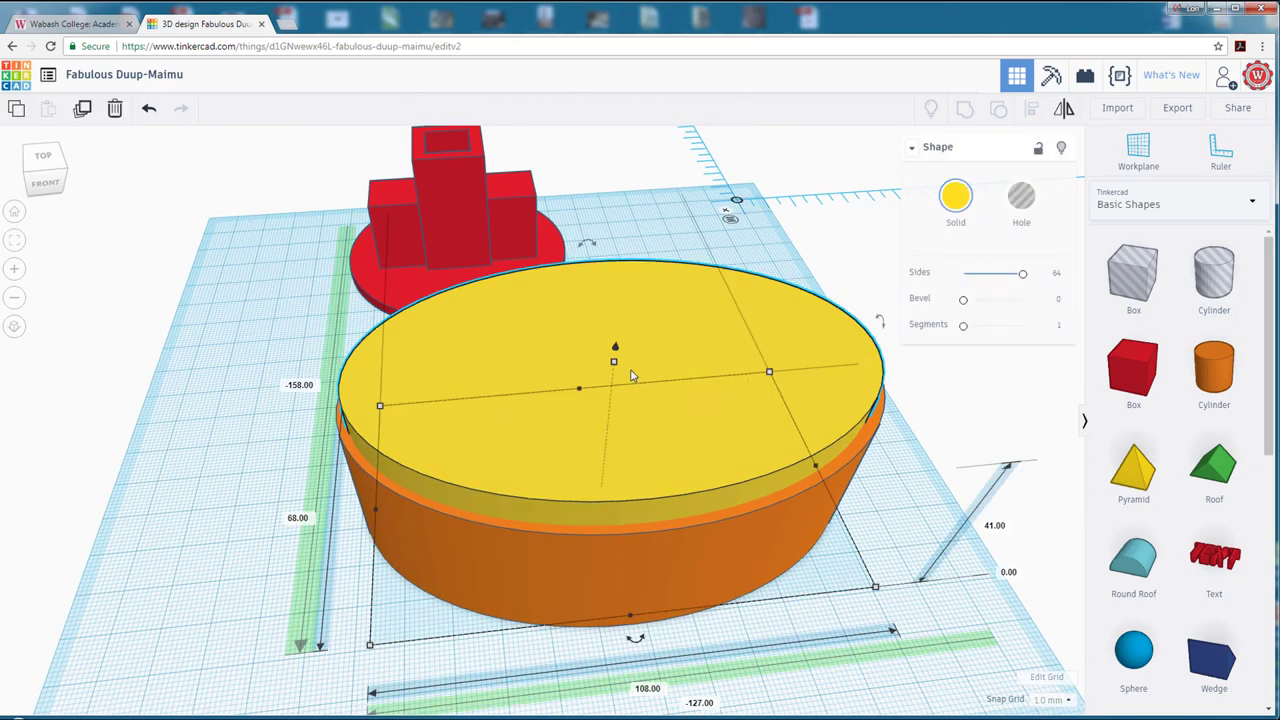
pyautogui.click(1007, 574)
pyautogui.write('3')
pyautogui.press('Return')
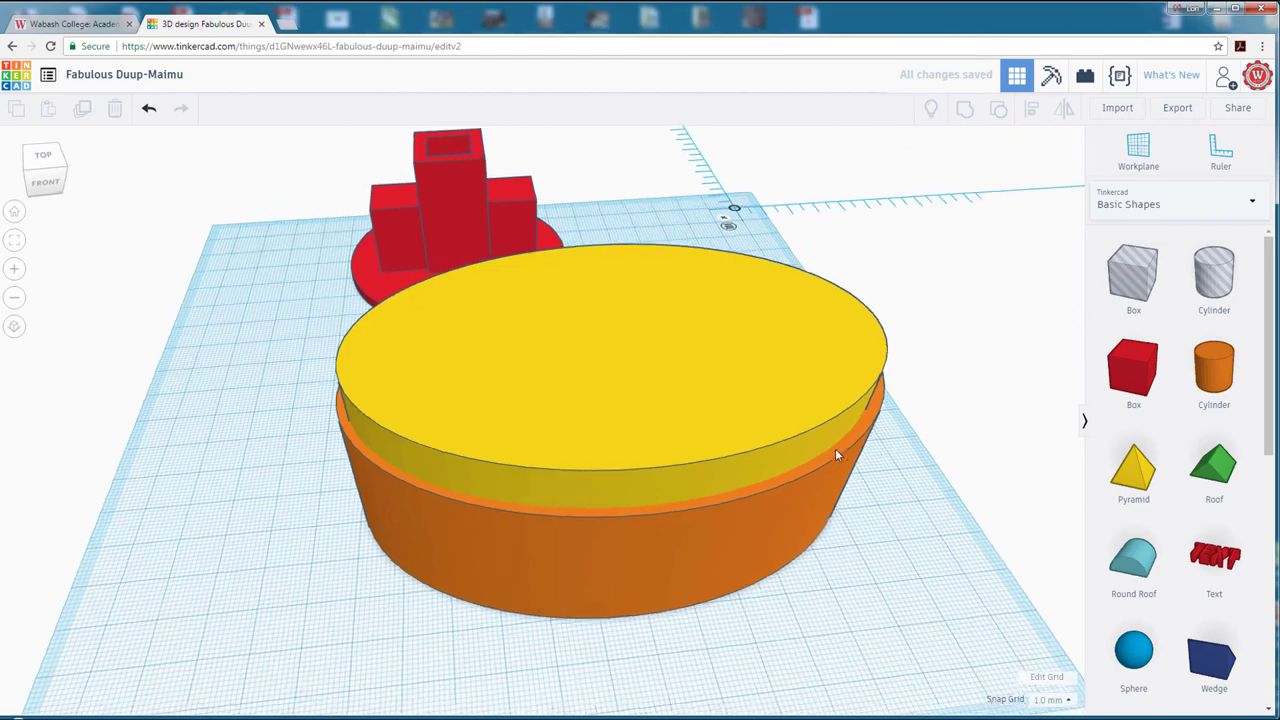
# Align both ovals on their middles, front-to-back and left-to-right.
pyautogui.moveTo(835, 448); pyautogui.dragTo(990, 349, button='right')
pyautogui.moveTo(1015, 222); pyautogui.dragTo(571, 563)
pyautogui.moveTo(975, 572); pyautogui.dragTo(860, 480, button='right')
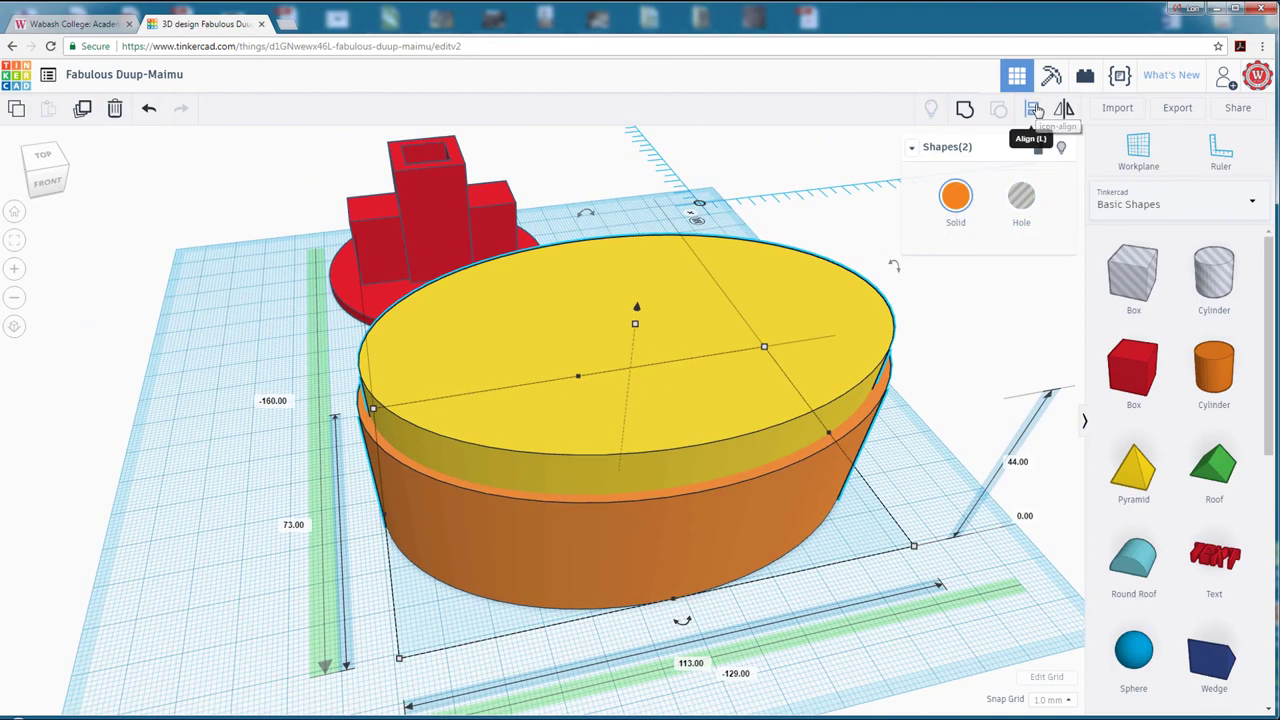
pyautogui.click(1035, 110)
pyautogui.click(681, 618)
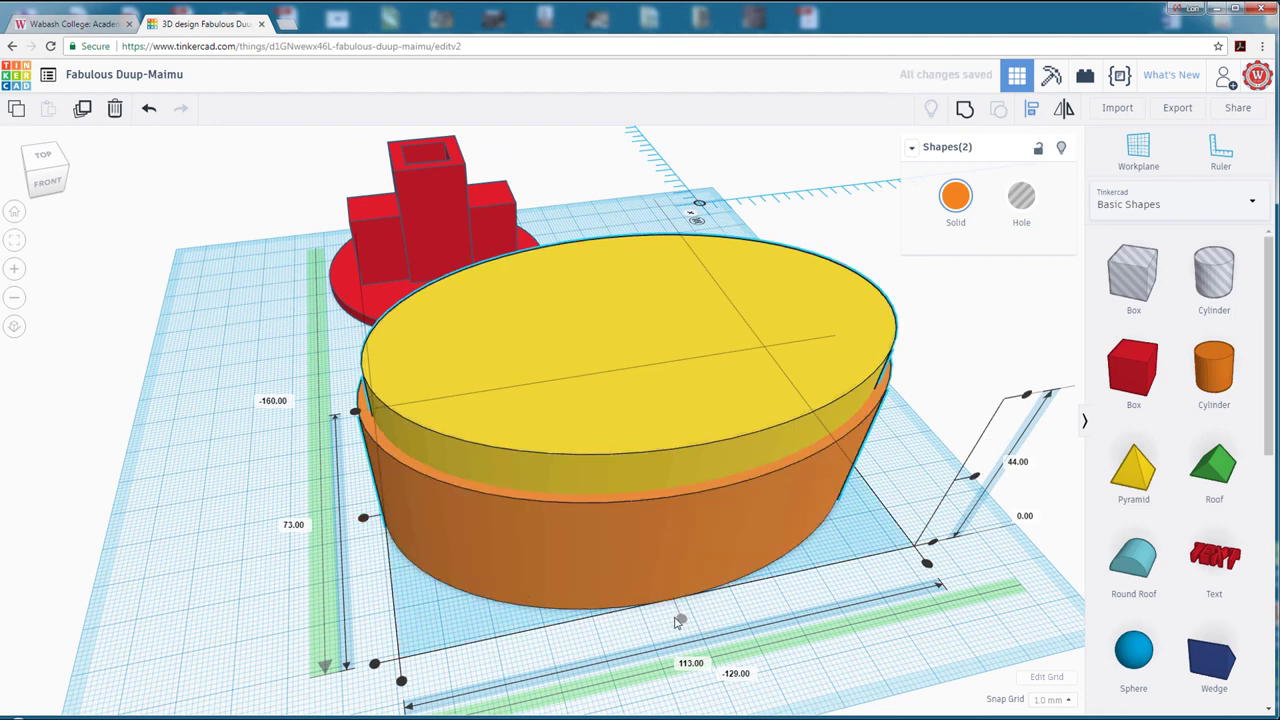
pyautogui.click(363, 524)
pyautogui.moveTo(155, 489); pyautogui.dragTo(600, 400, button='right')
pyautogui.press('Escape')
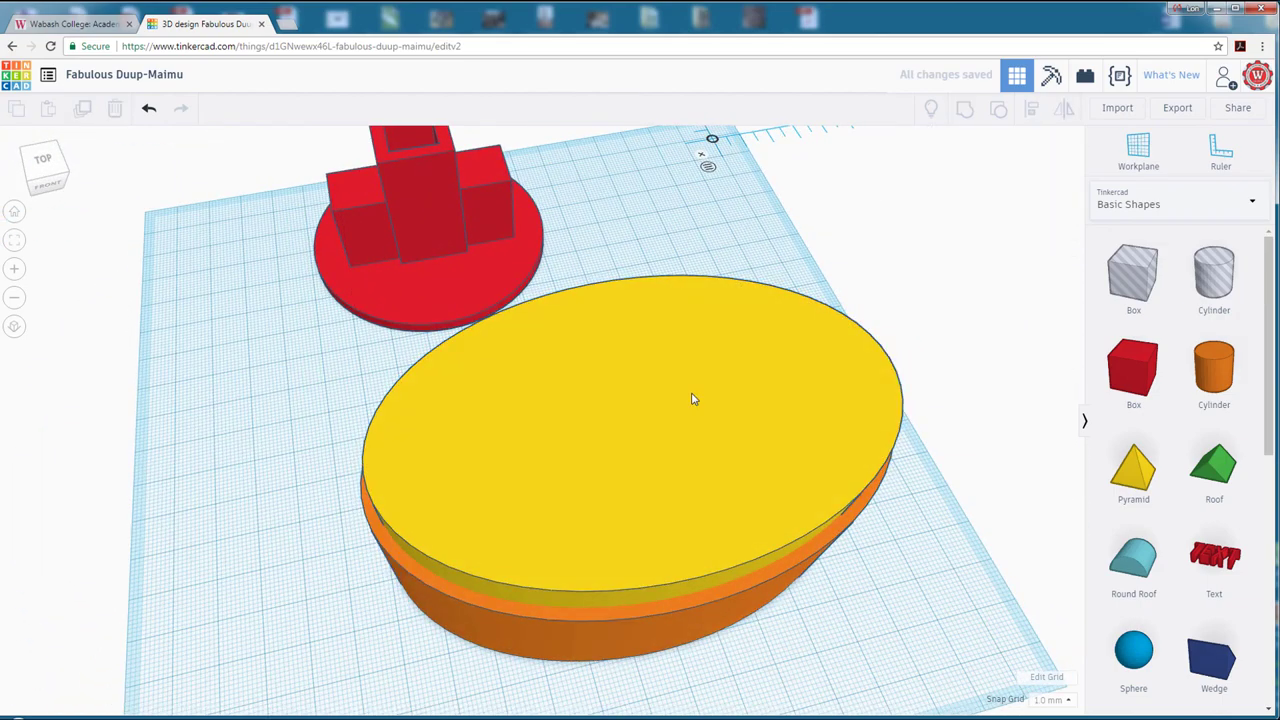
# Make the yellow oval a hole and group it with the orange cylinder.
pyautogui.click(694, 399)
pyautogui.click(1021, 196)
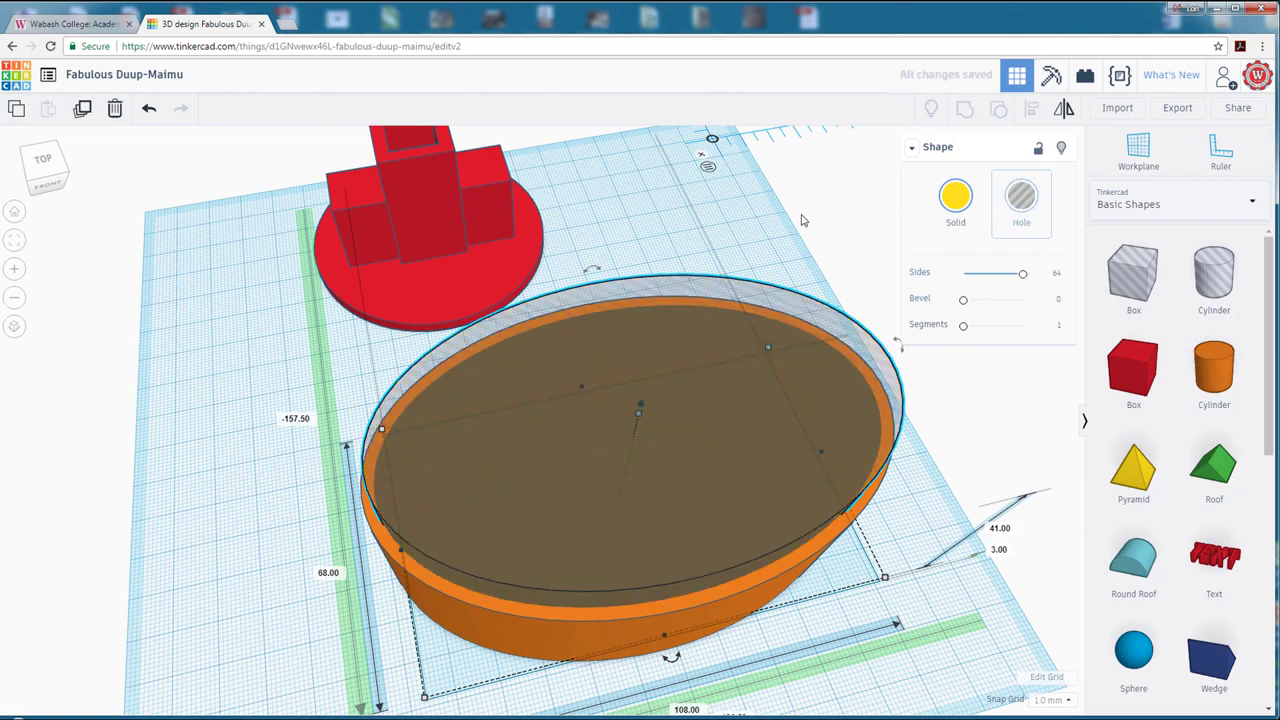
pyautogui.click(297, 396)
pyautogui.moveTo(230, 418); pyautogui.dragTo(558, 195, button='right')
pyautogui.moveTo(776, 512); pyautogui.dragTo(957, 600)
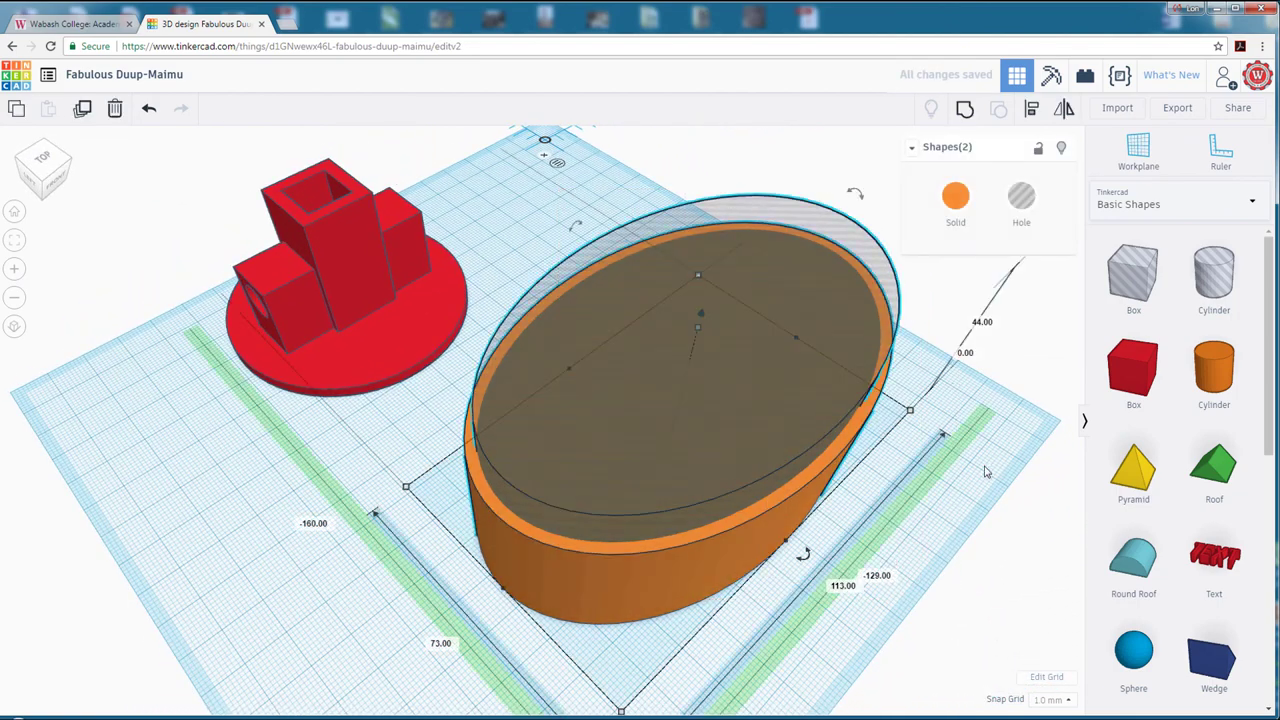
pyautogui.click(965, 111)
pyautogui.moveTo(835, 171); pyautogui.dragTo(742, 456, button='right')
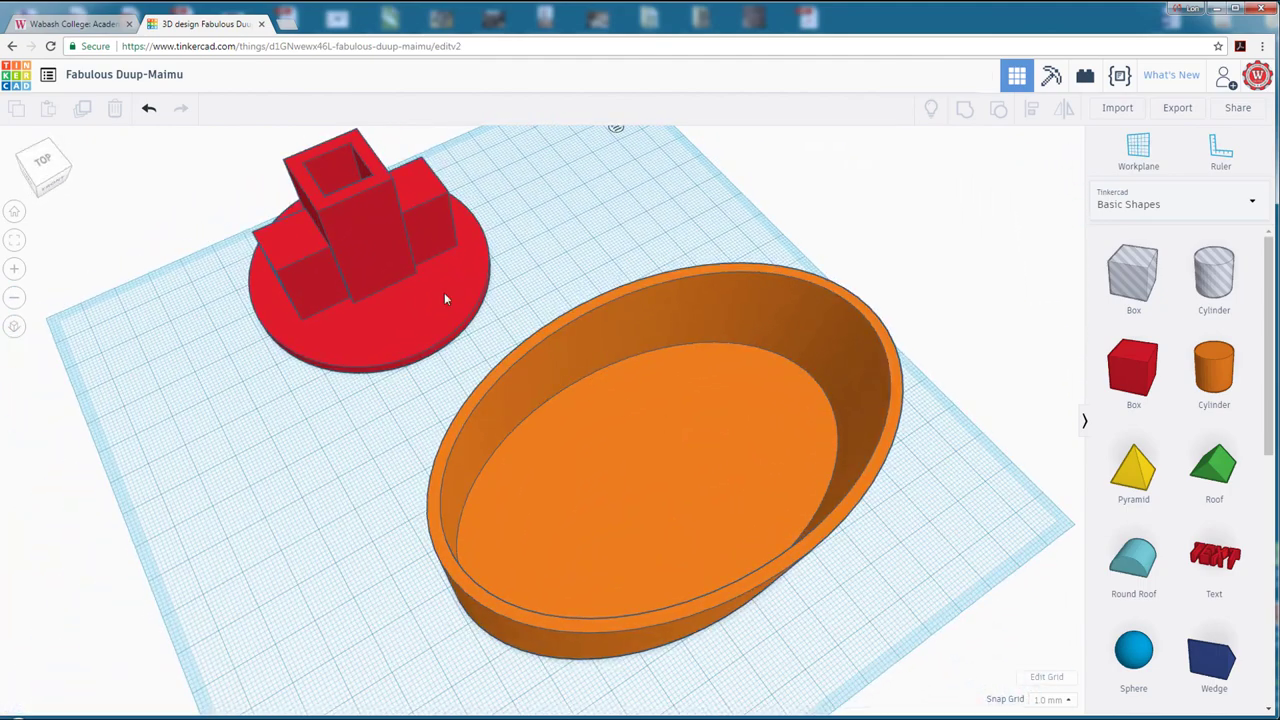
# Place the red stacked-box insert in the orange container to check fit, then move it out to the left.
pyautogui.moveTo(391, 268); pyautogui.dragTo(692, 503)
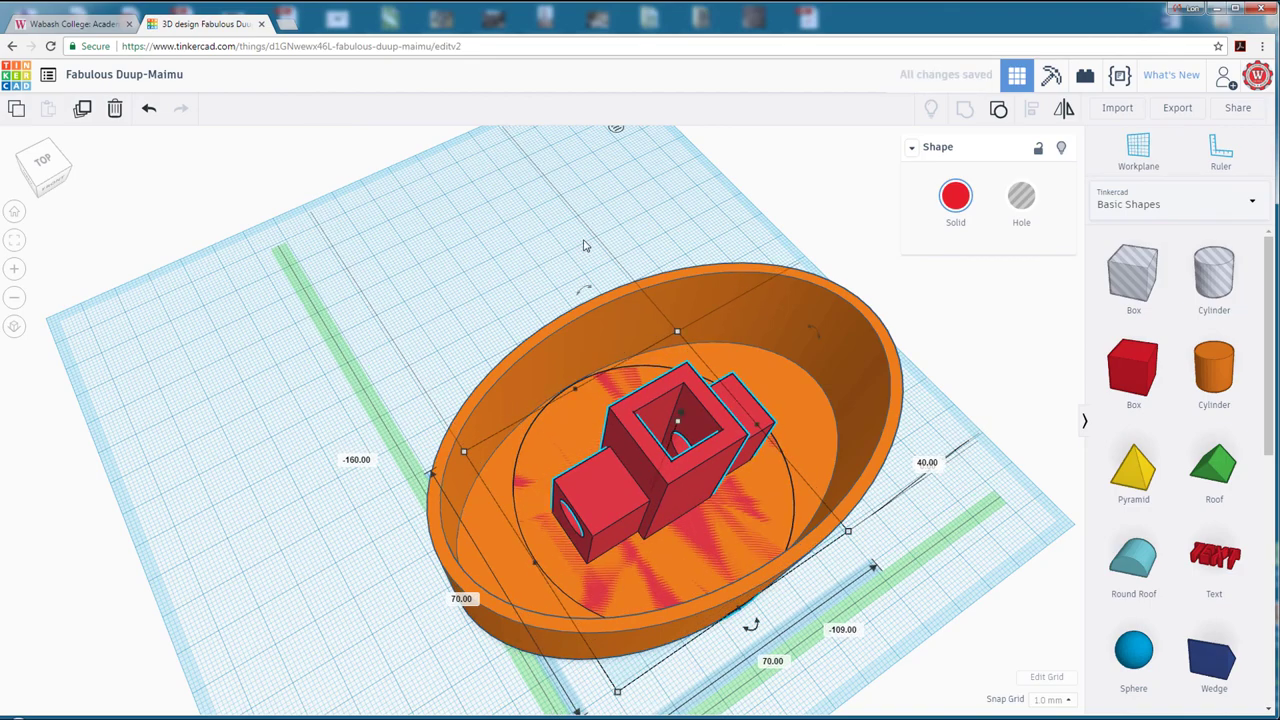
pyautogui.moveTo(585, 245); pyautogui.dragTo(674, 338, button='right')
pyautogui.click(540, 229)
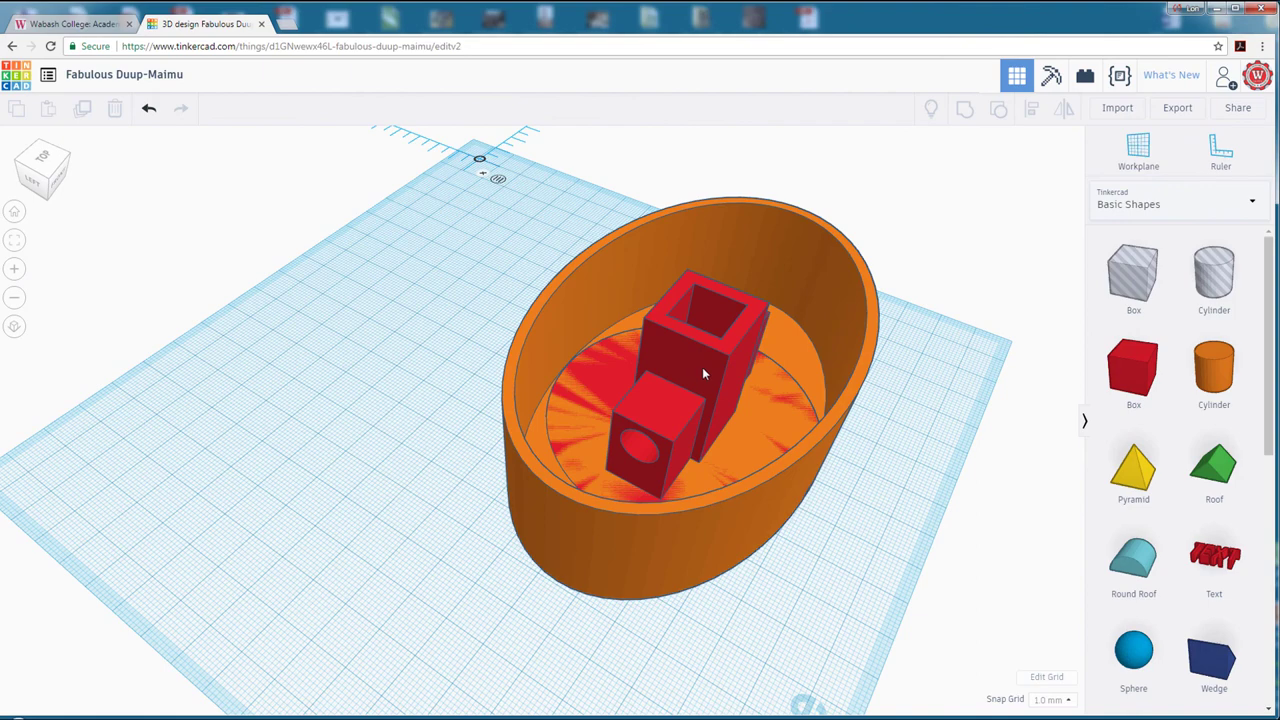
pyautogui.click(705, 368)
pyautogui.moveTo(692, 368); pyautogui.dragTo(818, 492)
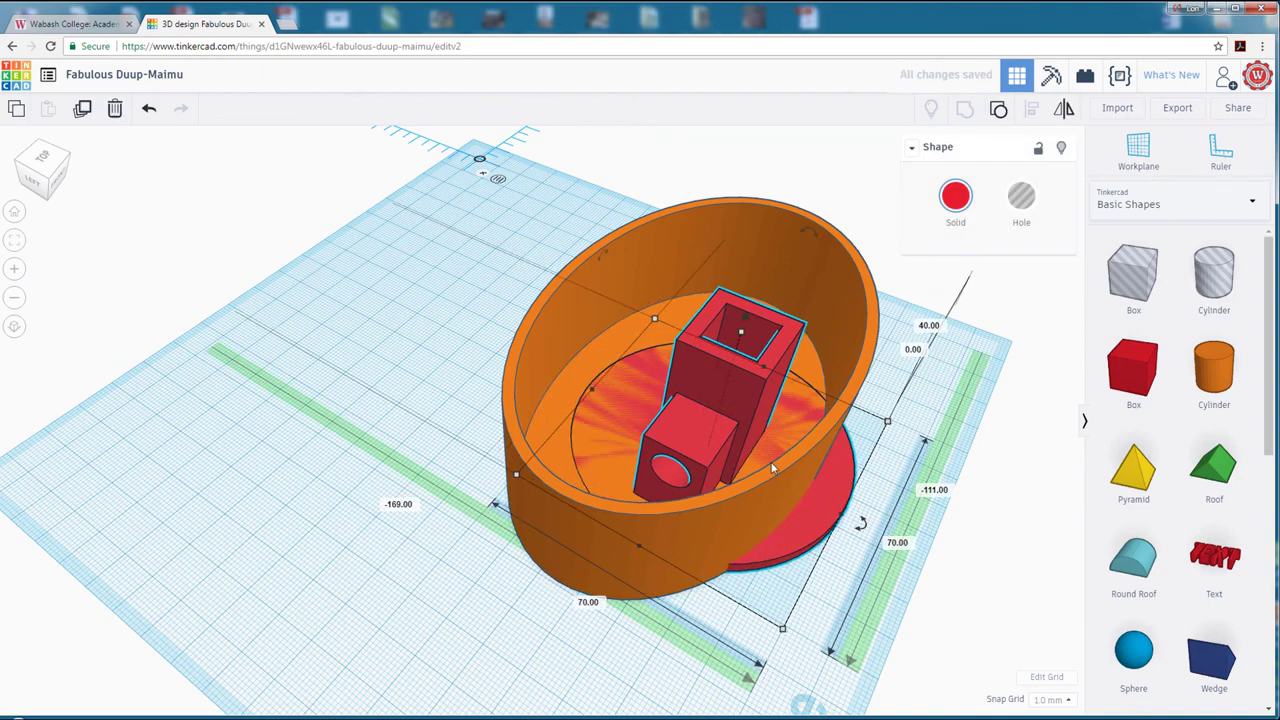
pyautogui.moveTo(741, 440); pyautogui.dragTo(800, 532)
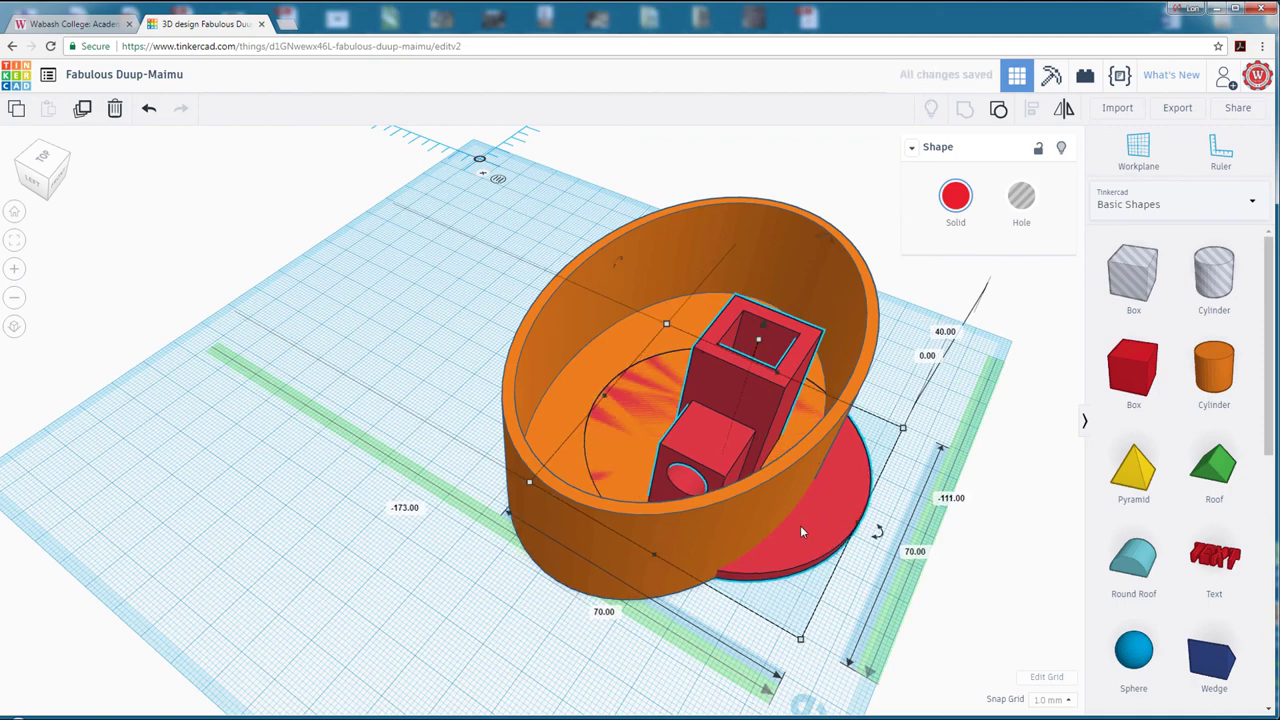
pyautogui.moveTo(737, 440); pyautogui.dragTo(423, 353)
pyautogui.moveTo(423, 353); pyautogui.dragTo(515, 565, button='right')
pyautogui.click(515, 565)
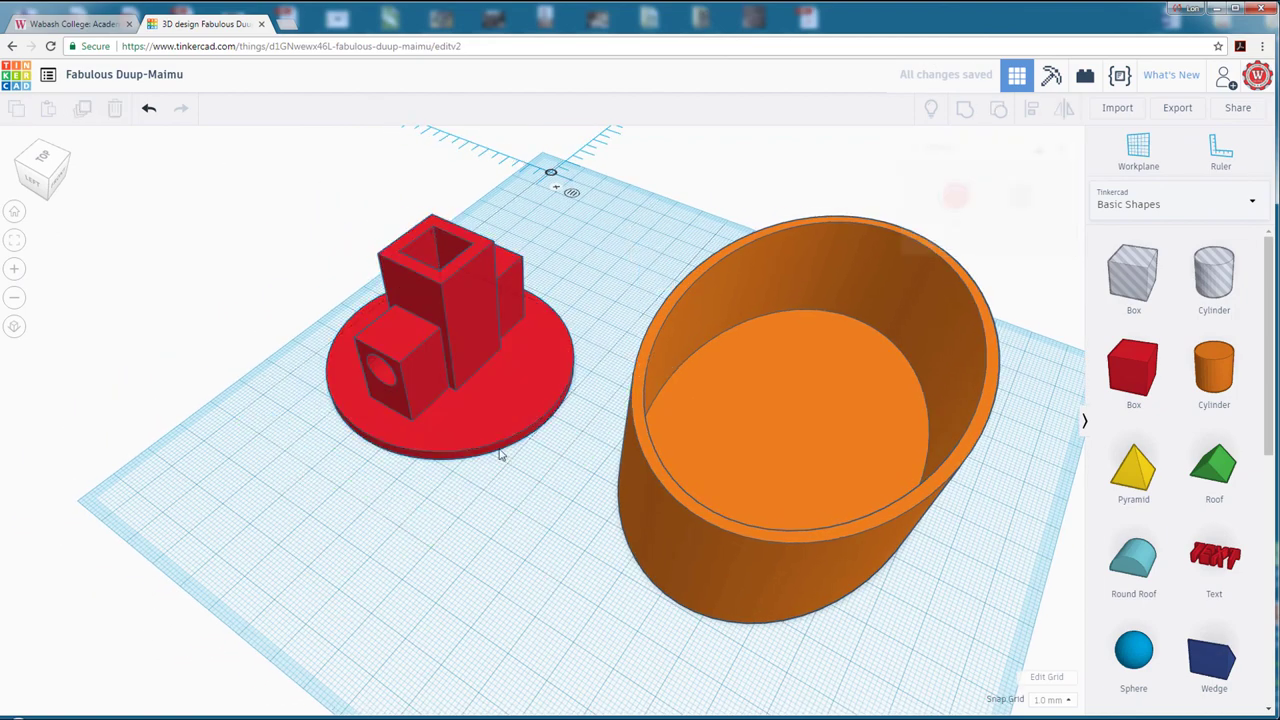
# Ungroup the red insert, delete its round orange base, and regroup the four remaining parts.
pyautogui.click(471, 364)
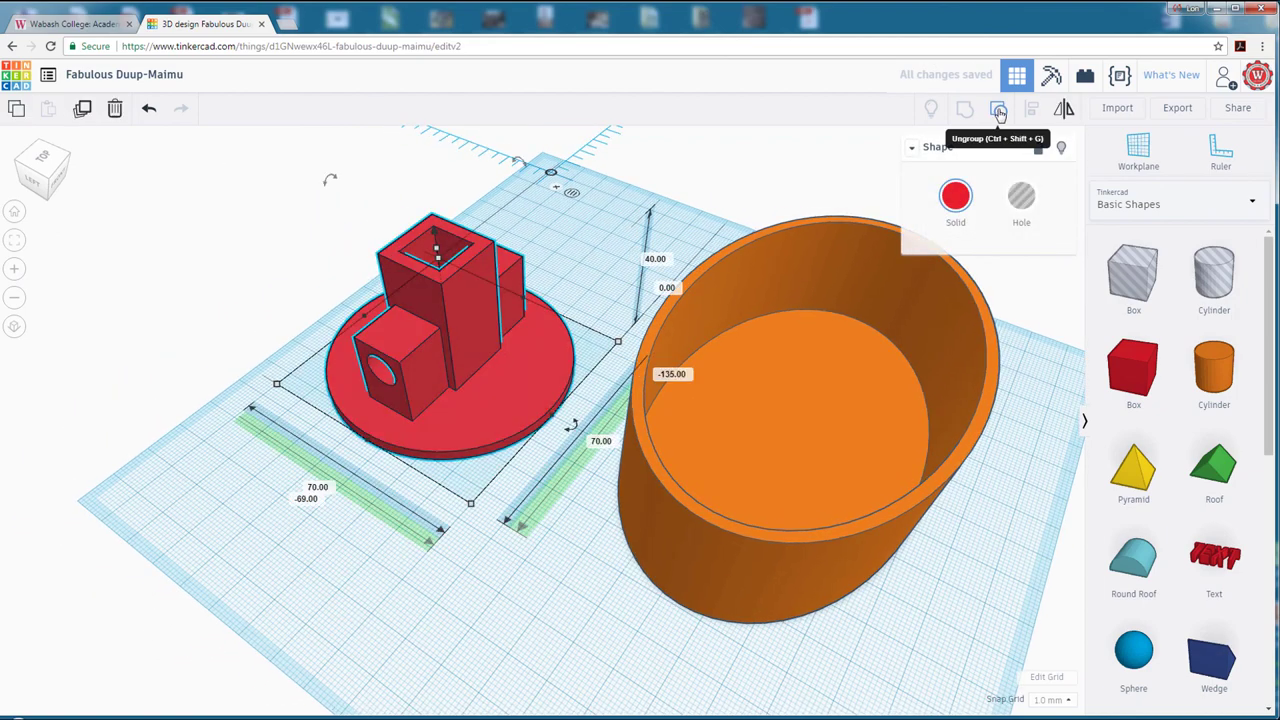
pyautogui.click(999, 113)
pyautogui.click(500, 558)
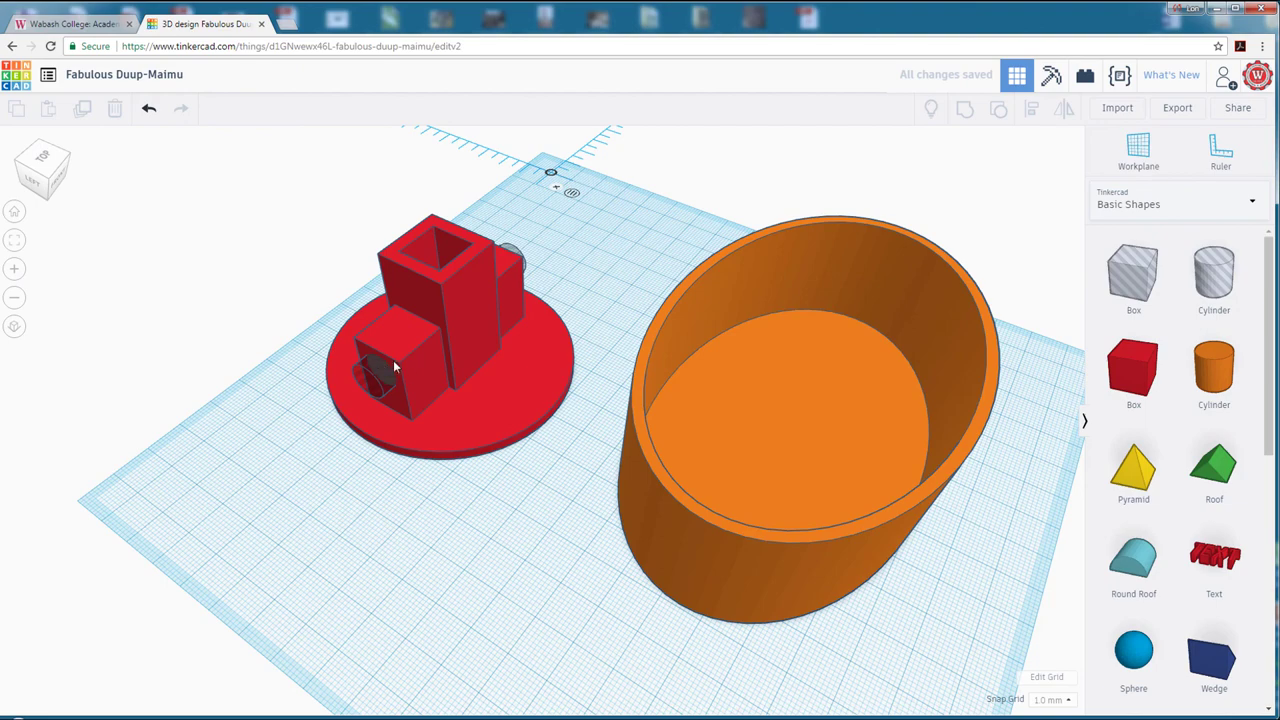
pyautogui.click(490, 377)
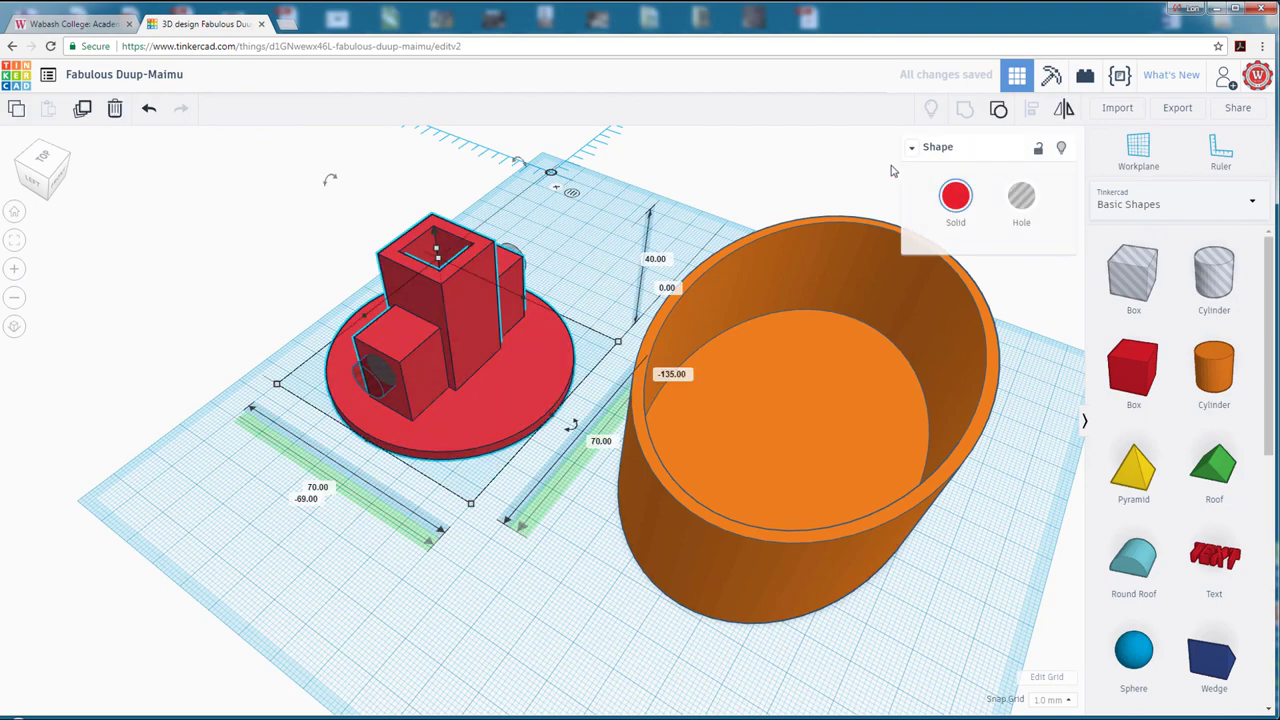
pyautogui.click(999, 112)
pyautogui.click(490, 570)
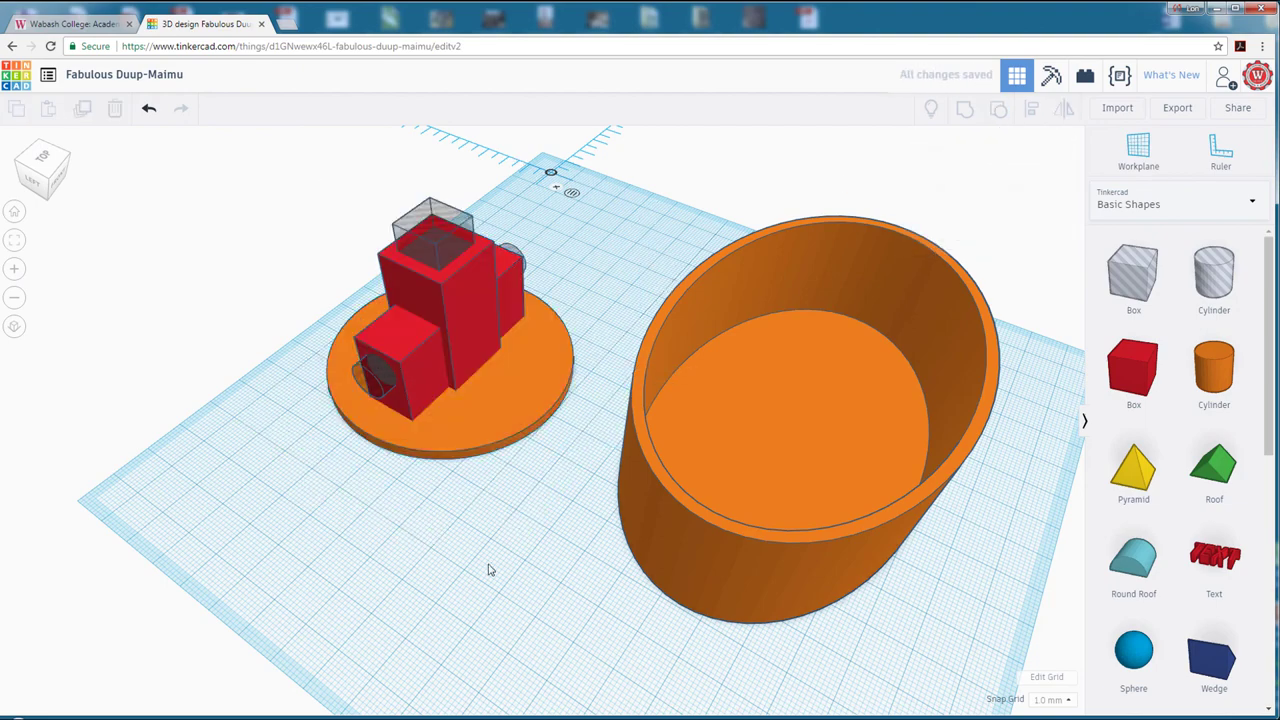
pyautogui.click(503, 405)
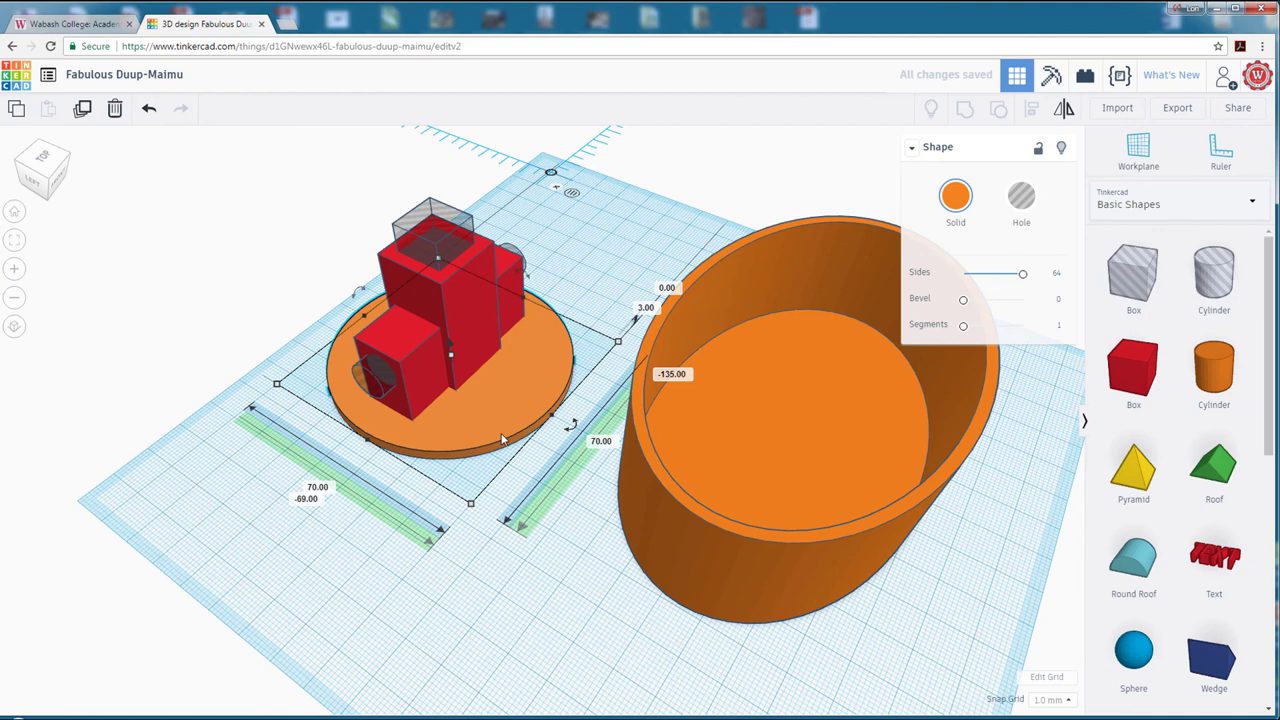
pyautogui.press('Delete')
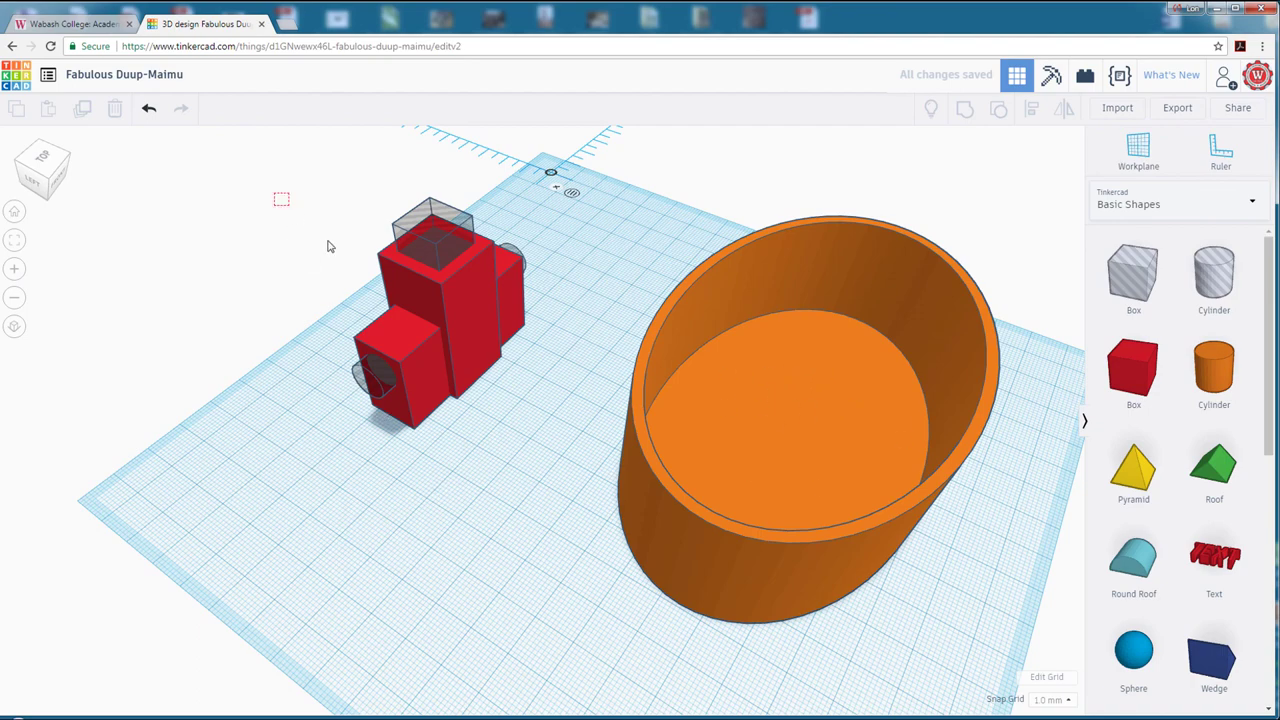
pyautogui.moveTo(328, 246); pyautogui.dragTo(550, 452)
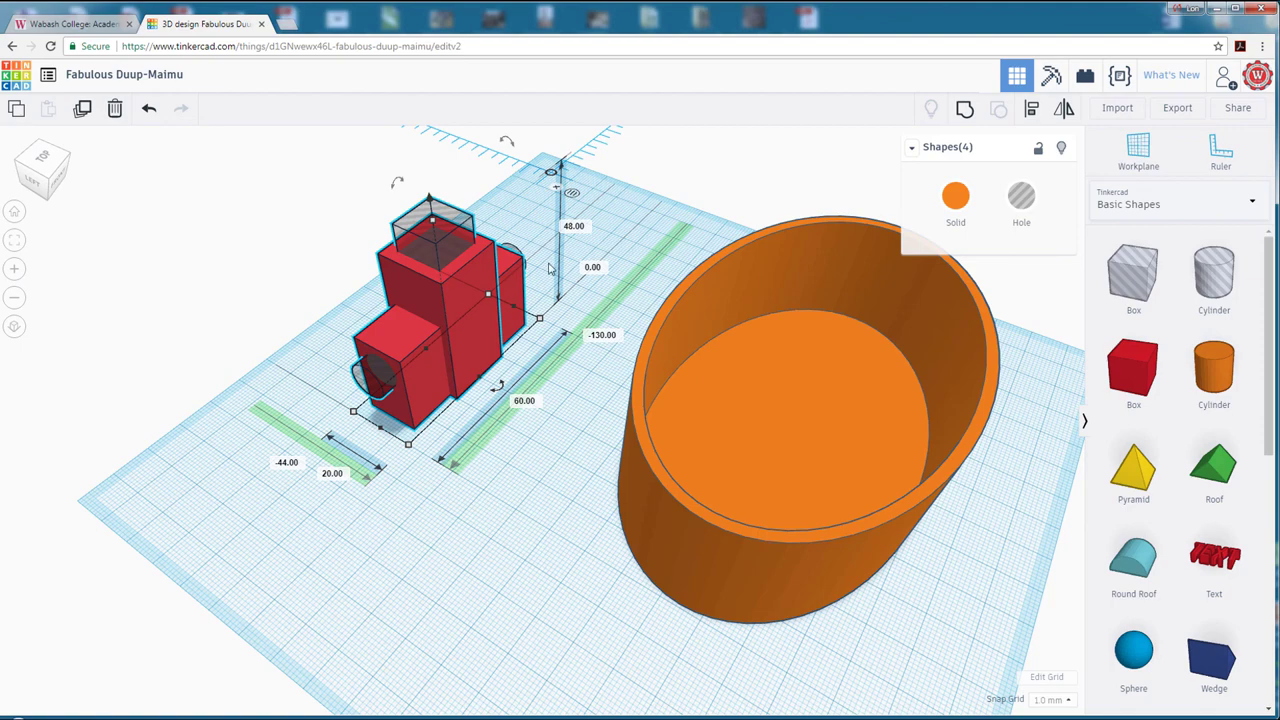
pyautogui.click(964, 108)
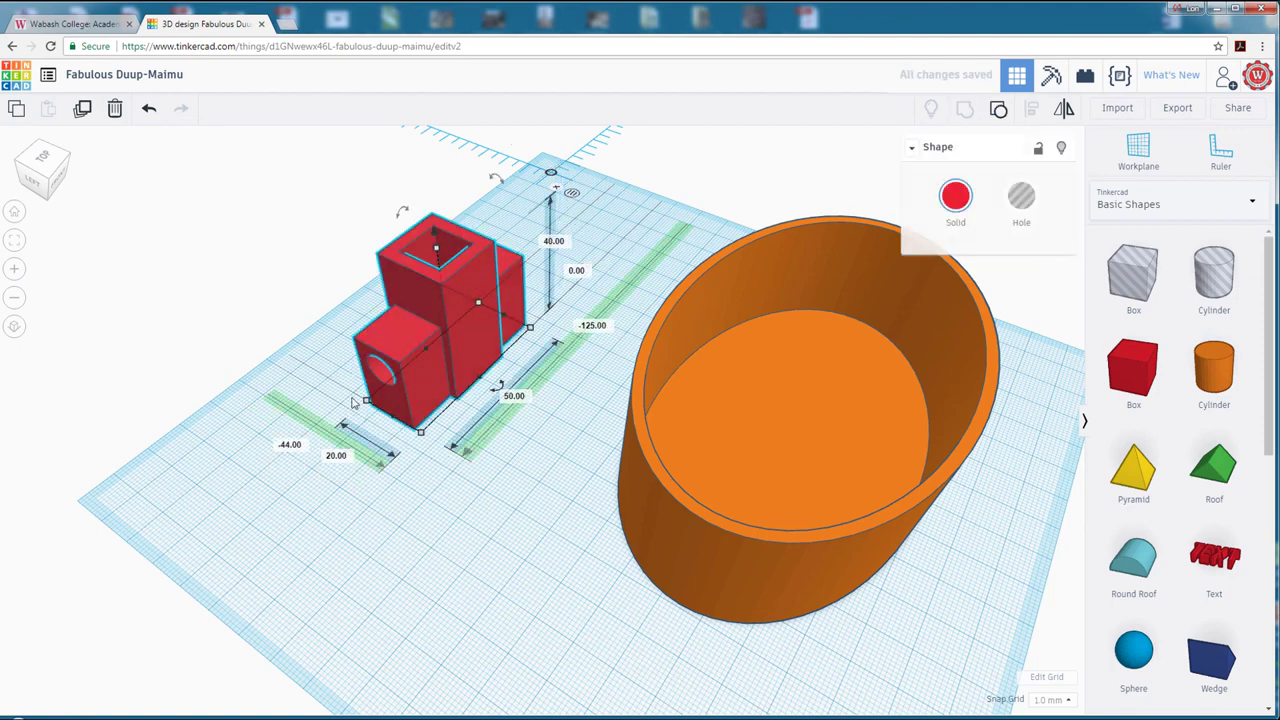
# Move the red 50 × 20 × 40 insert into the orange oval bowl.
pyautogui.moveTo(440, 430); pyautogui.dragTo(433, 337, button='right')
pyautogui.moveTo(433, 337); pyautogui.dragTo(836, 494)
pyautogui.moveTo(836, 494); pyautogui.dragTo(516, 386, button='right')
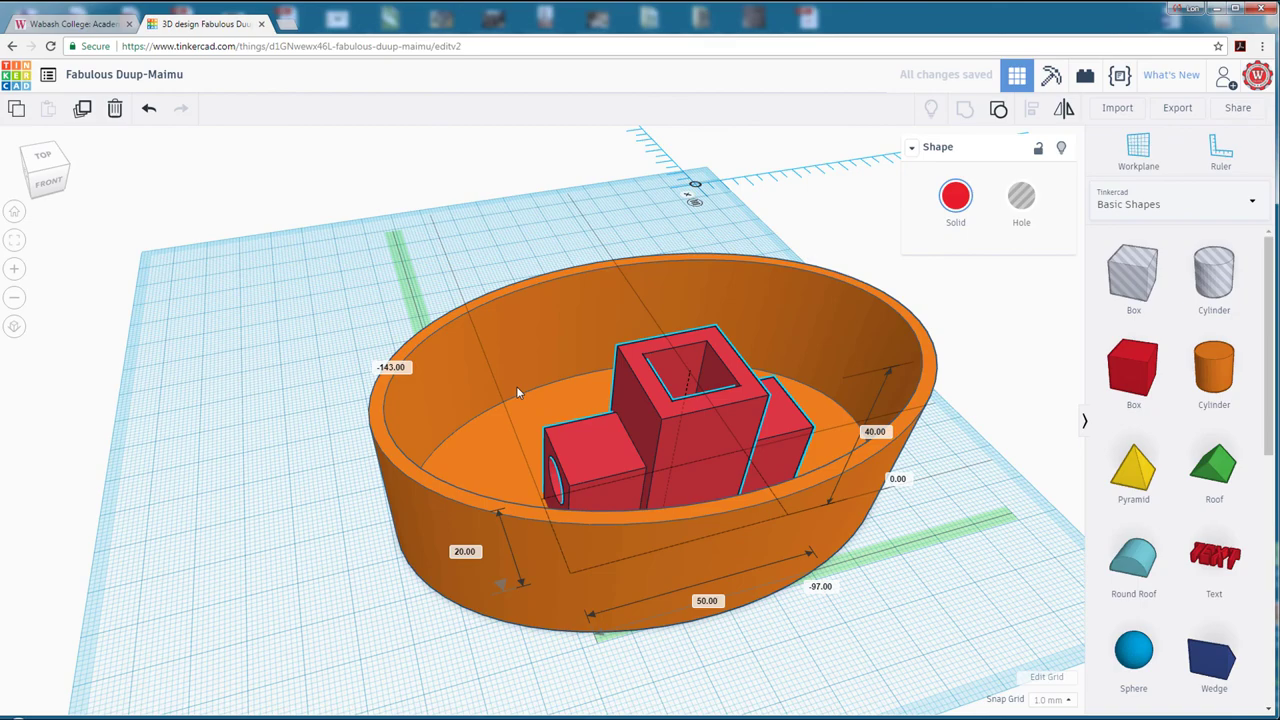
pyautogui.click(540, 222)
pyautogui.moveTo(540, 222); pyautogui.dragTo(812, 472, button='right')
pyautogui.click(808, 472)
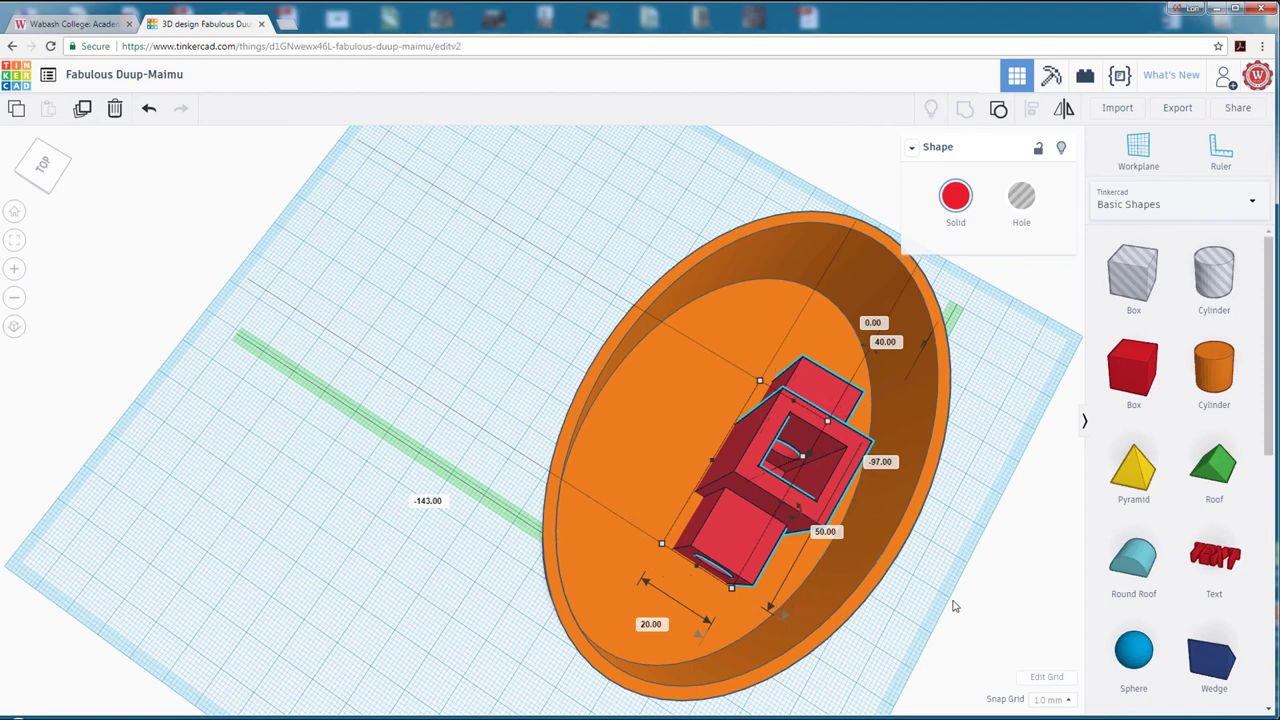
# Select both the orange bowl and the red insert together.
pyautogui.moveTo(956, 597); pyautogui.dragTo(951, 543, button='right')
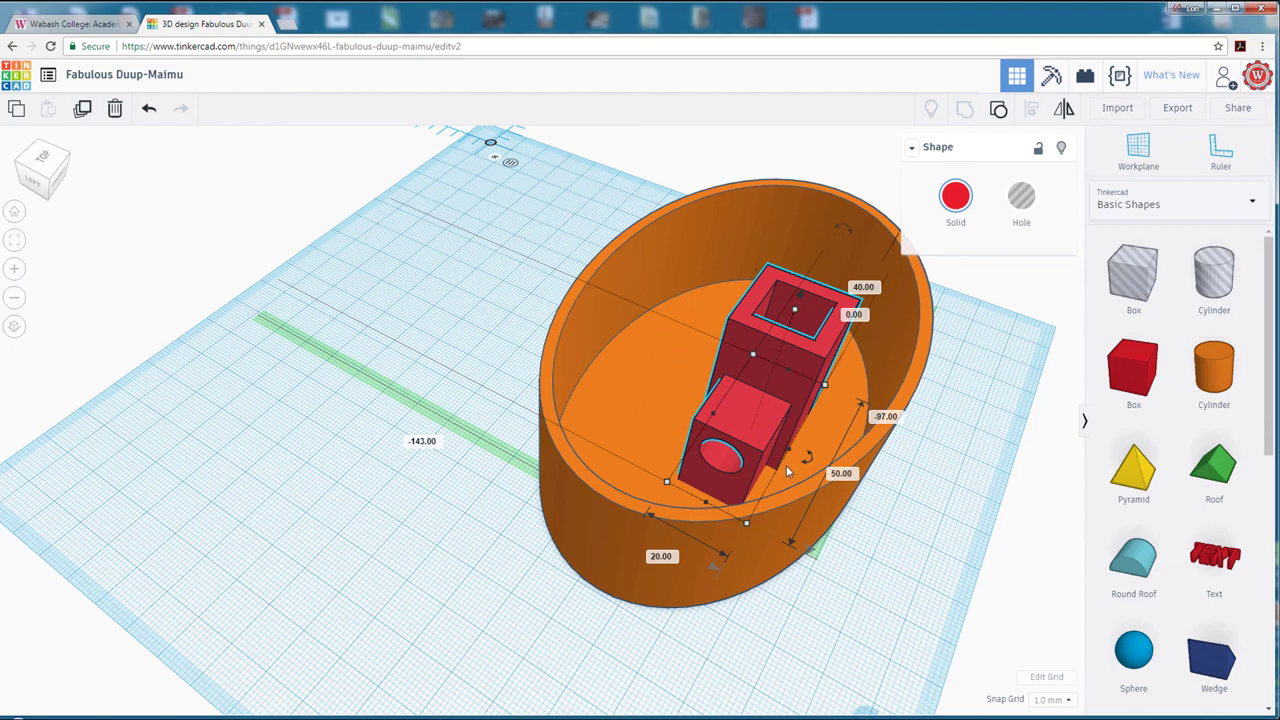
pyautogui.moveTo(953, 514); pyautogui.dragTo(470, 495, button='right')
pyautogui.click(463, 496)
pyautogui.moveTo(229, 394); pyautogui.dragTo(323, 257, button='right')
pyautogui.moveTo(320, 250); pyautogui.dragTo(866, 567)
pyautogui.moveTo(928, 595); pyautogui.dragTo(930, 593)
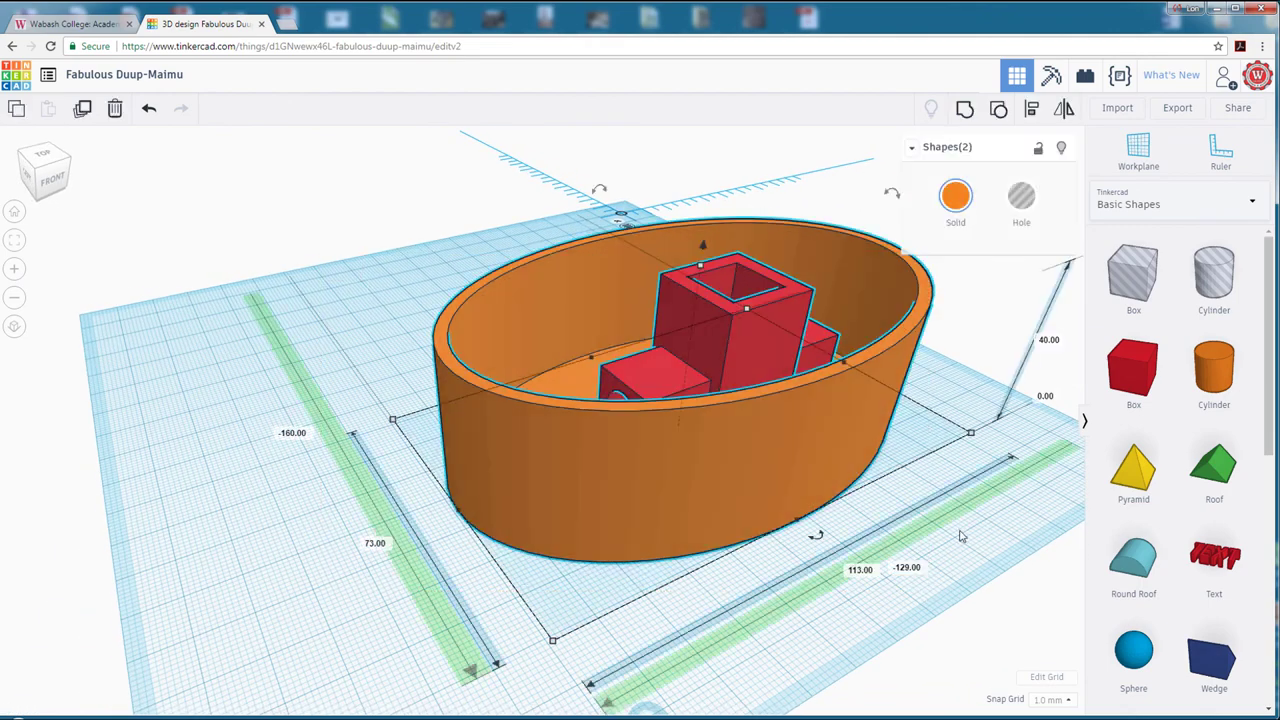
# Centre the red insert within the orange bowl using Align.
pyautogui.click(1032, 108)
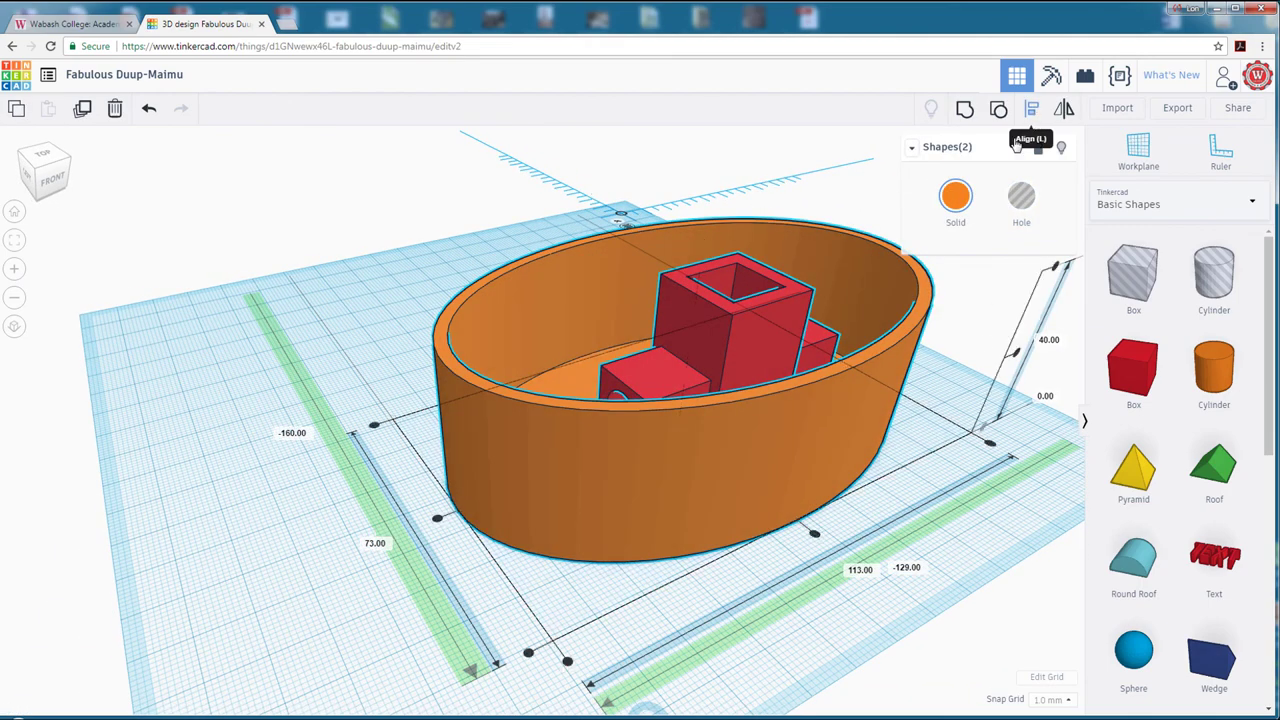
pyautogui.click(815, 538)
pyautogui.click(211, 387)
pyautogui.moveTo(211, 387); pyautogui.dragTo(683, 427, button='right')
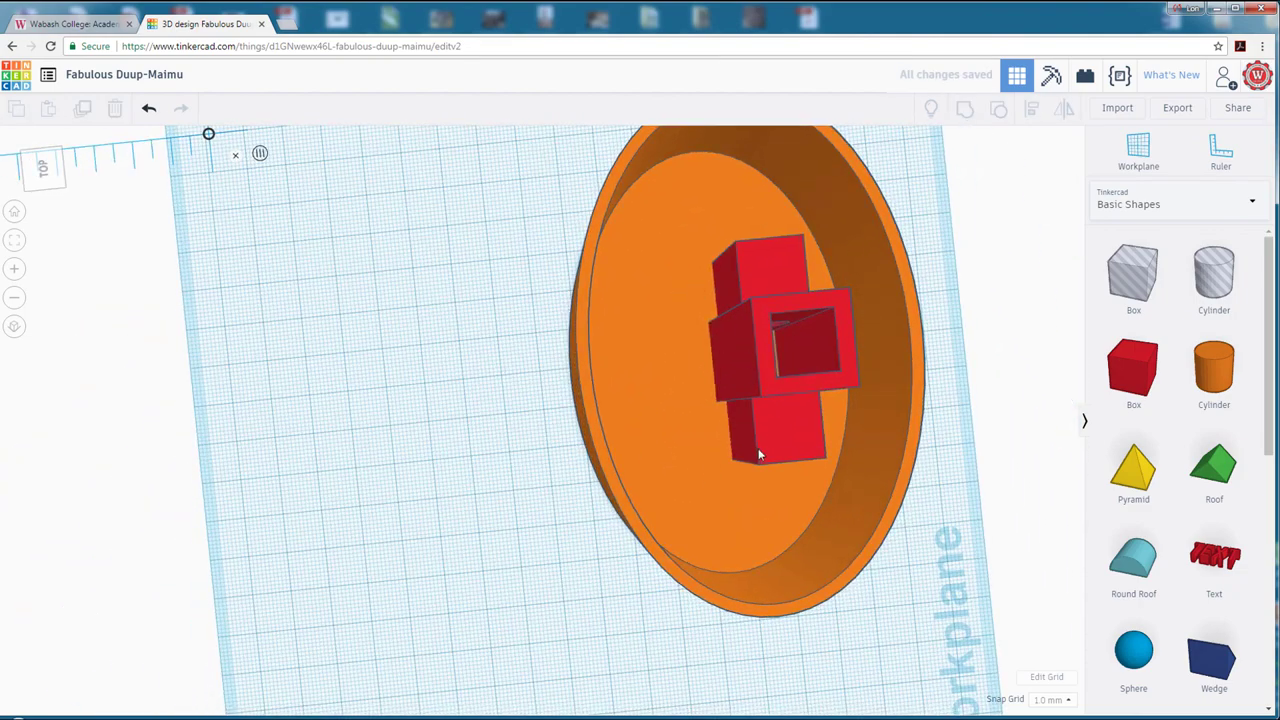
pyautogui.moveTo(758, 455); pyautogui.dragTo(629, 394, button='right')
# Group the bowl and insert into one object and colour it red.
pyautogui.moveTo(427, 225); pyautogui.dragTo(953, 590)
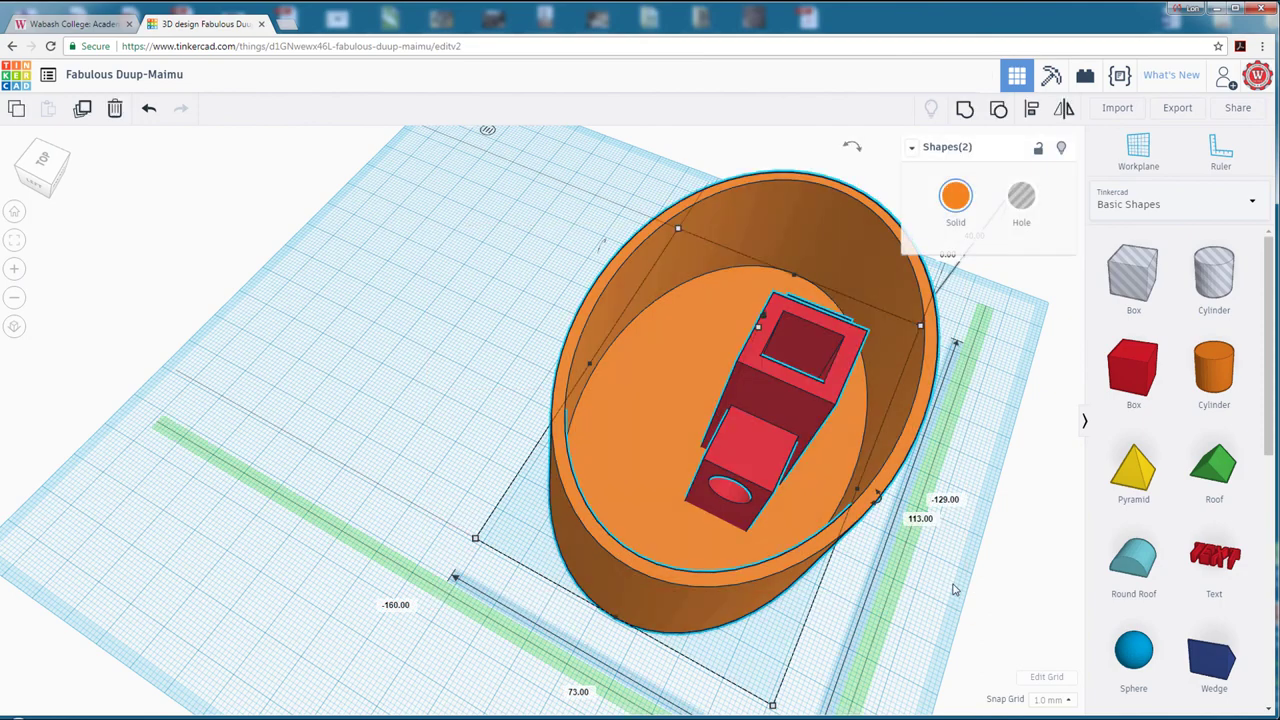
pyautogui.click(964, 108)
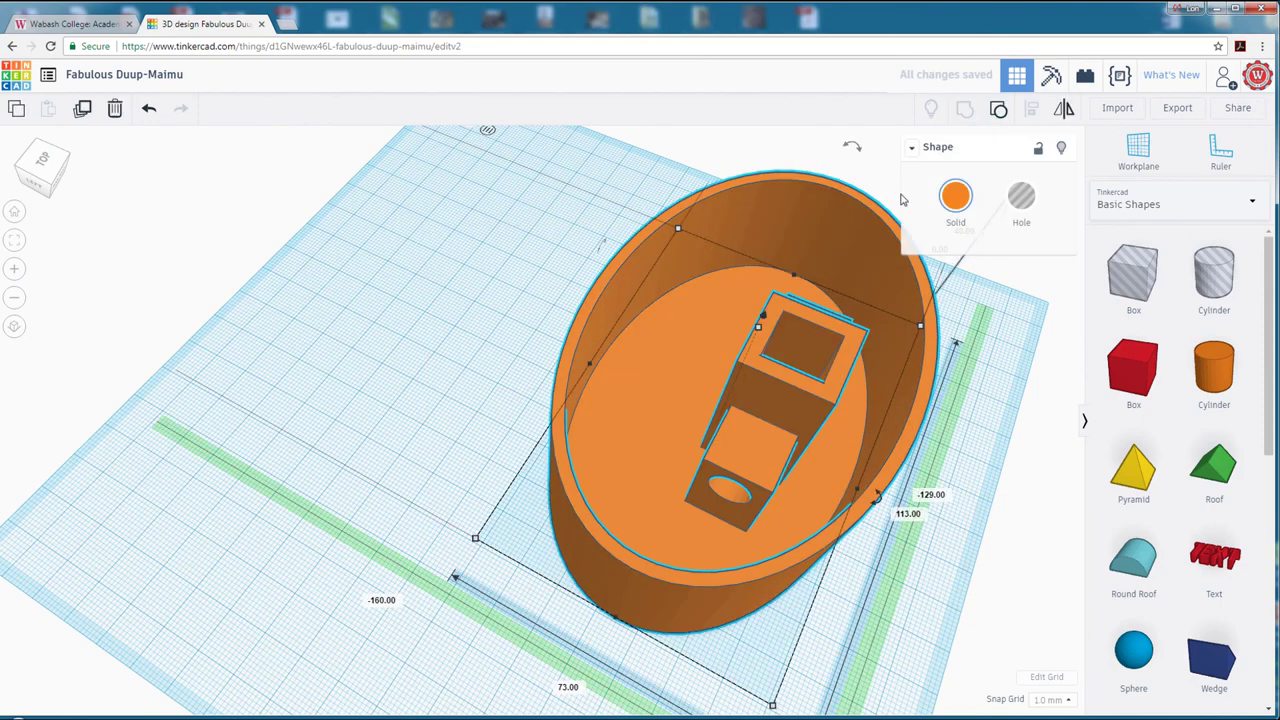
pyautogui.click(955, 197)
pyautogui.click(940, 322)
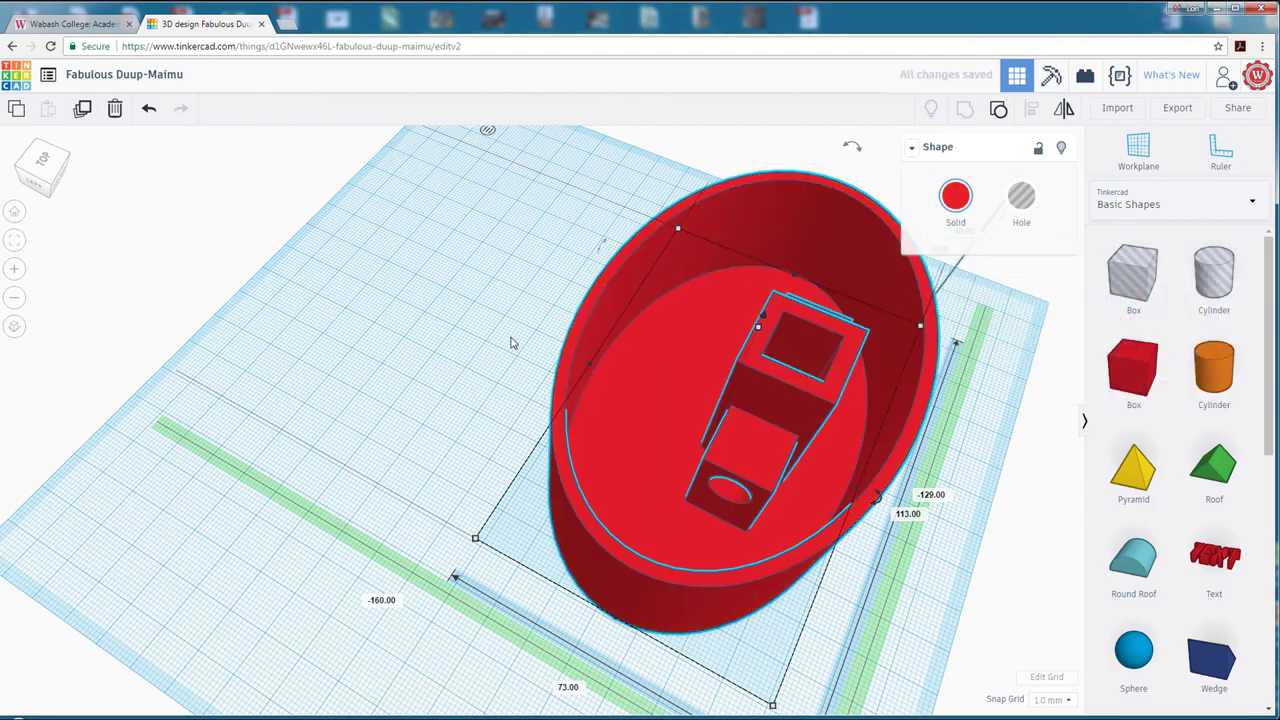
pyautogui.click(426, 282)
pyautogui.moveTo(867, 347); pyautogui.dragTo(666, 292, button='right')
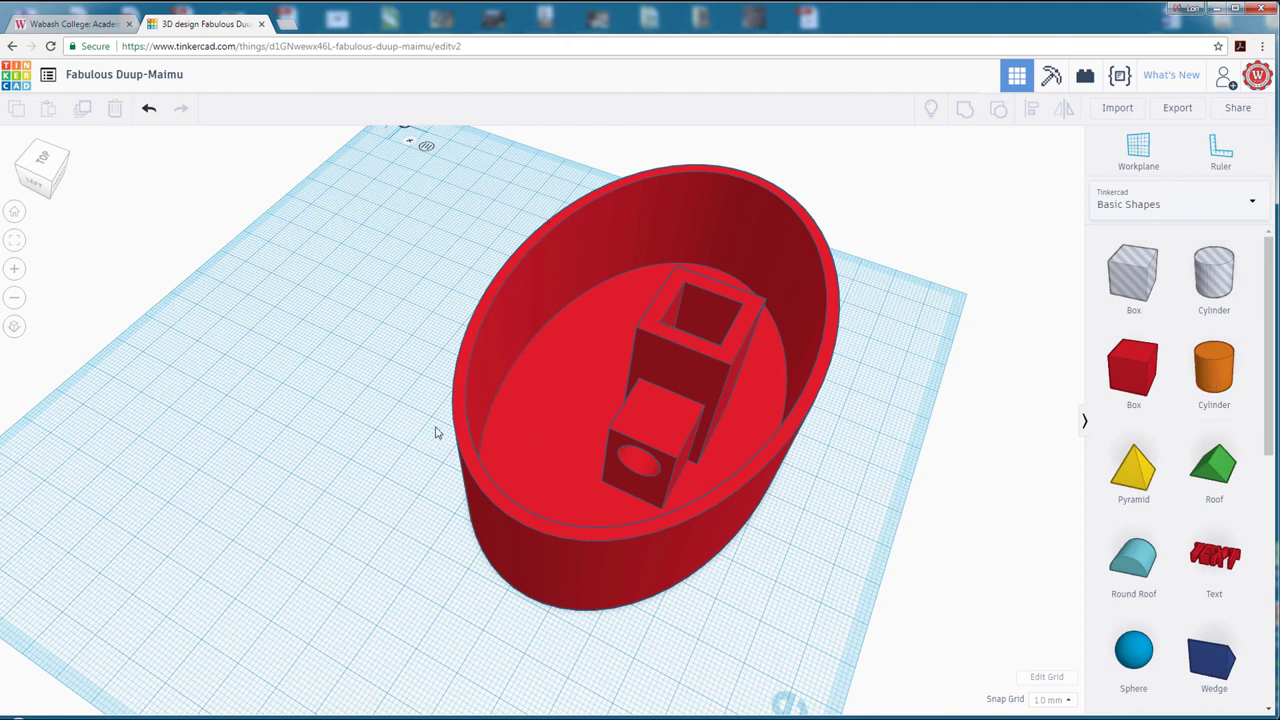
pyautogui.moveTo(522, 441)
pyautogui.mouseDown(button='right')
pyautogui.moveTo(594, 437)
pyautogui.moveTo(574, 477)
pyautogui.moveTo(440, 429)
pyautogui.moveTo(516, 418)
pyautogui.mouseUp(button='right')
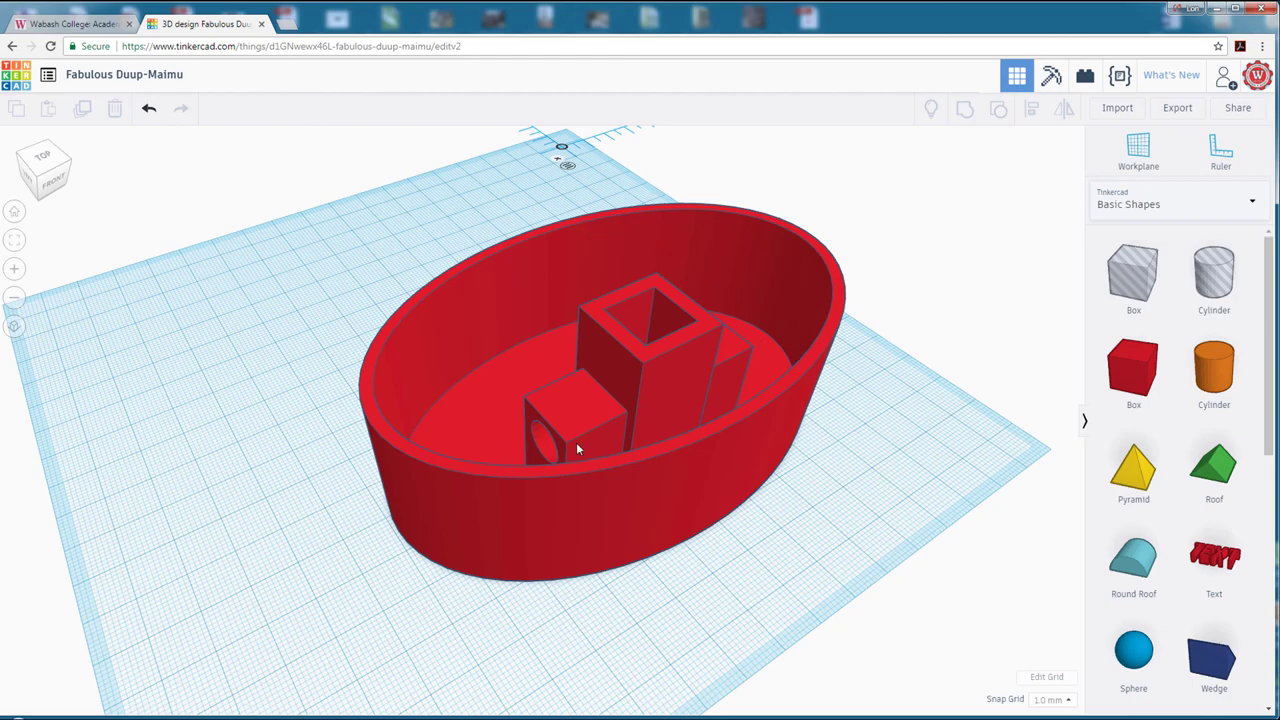
pyautogui.moveTo(517, 378); pyautogui.dragTo(672, 246, button='right')
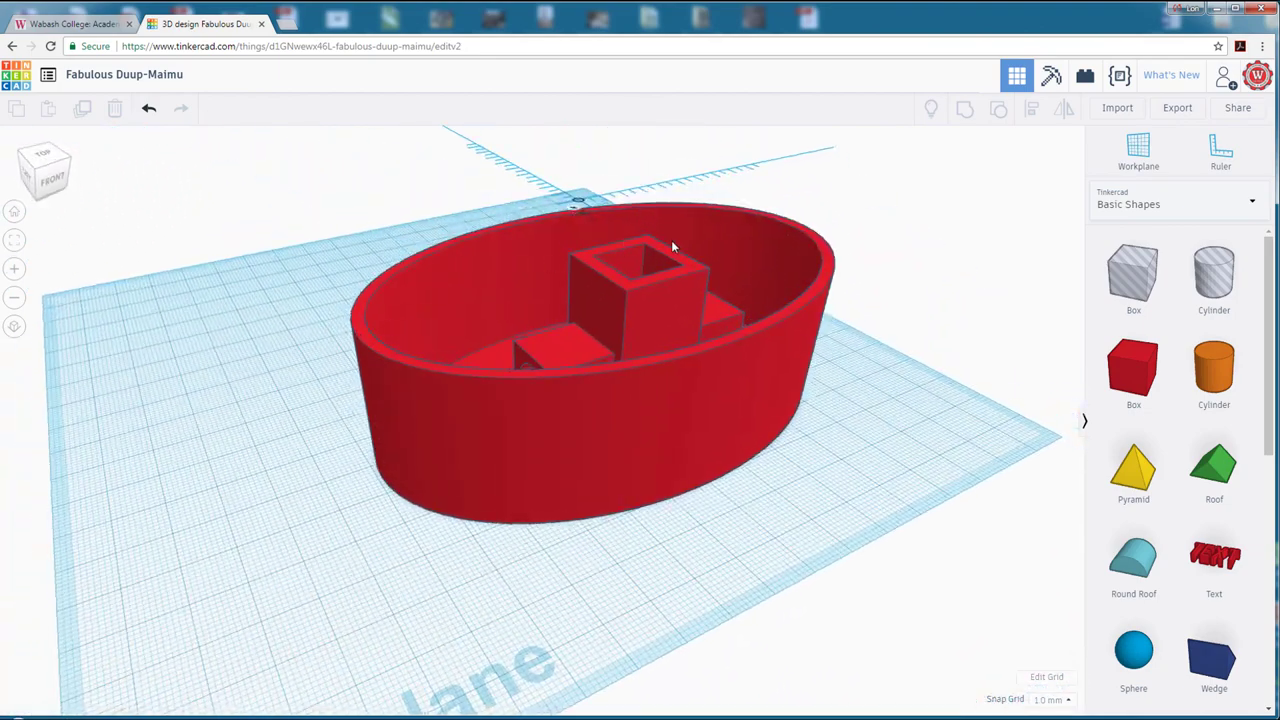
pyautogui.moveTo(507, 370); pyautogui.dragTo(544, 300, button='right')
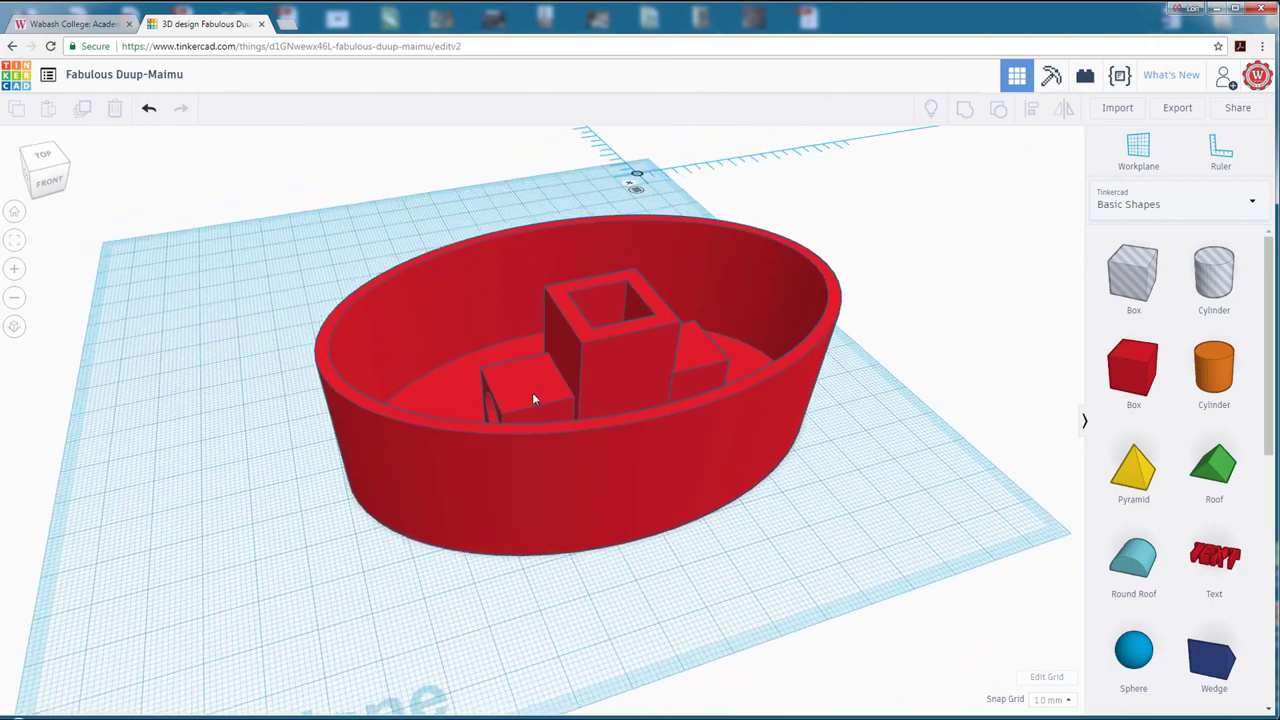
pyautogui.moveTo(533, 398); pyautogui.dragTo(340, 340, button='right')
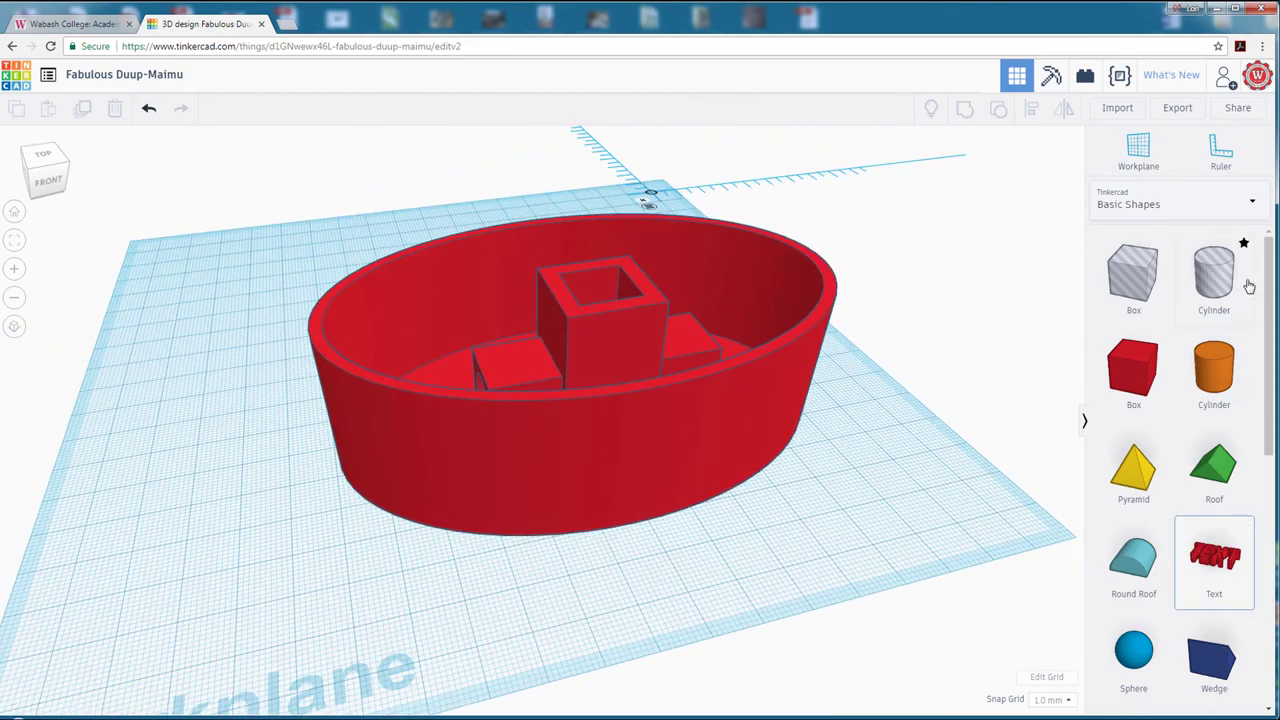
# Add a Text shape beside the container, change it to the letter W, and rotate it 90°.
pyautogui.moveTo(1272, 288); pyautogui.dragTo(1270, 327)
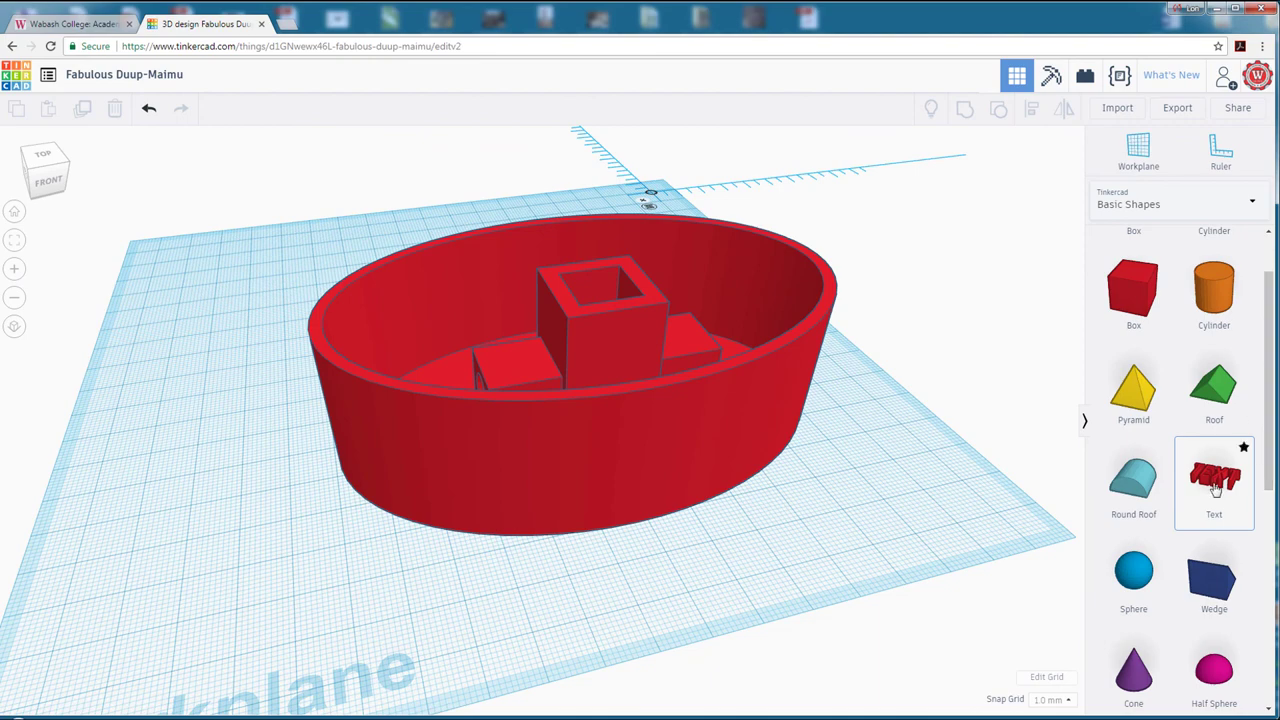
pyautogui.moveTo(990, 504); pyautogui.dragTo(817, 583)
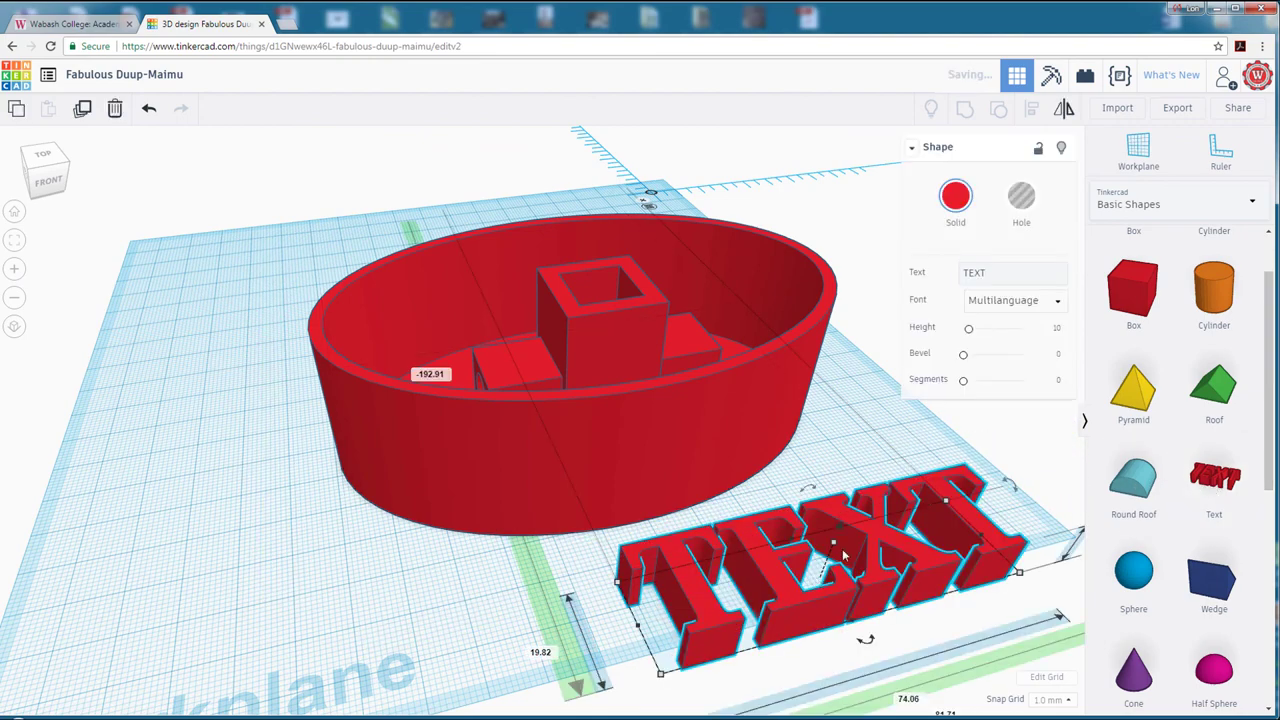
pyautogui.click(1000, 274)
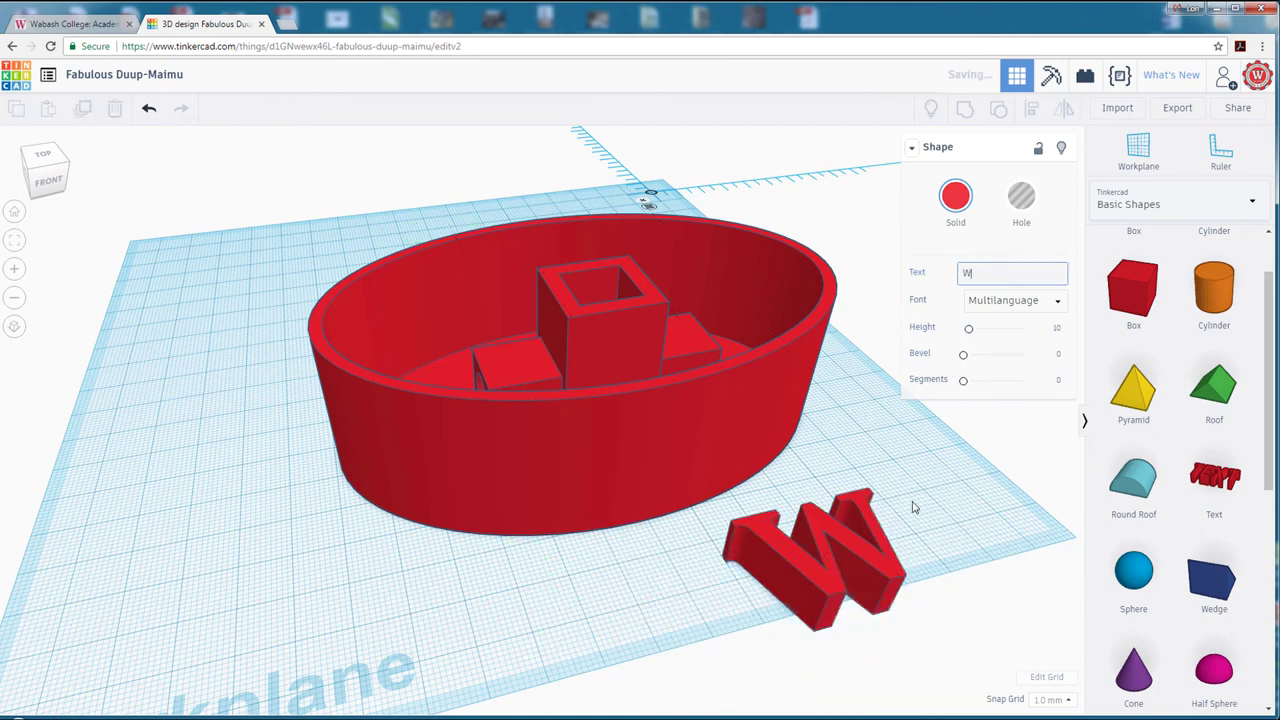
pyautogui.click(857, 520)
pyautogui.moveTo(915, 479); pyautogui.dragTo(958, 437, button='right')
pyautogui.moveTo(958, 437); pyautogui.dragTo(976, 505)
pyautogui.moveTo(976, 505); pyautogui.dragTo(757, 463, button='right')
# Place the W against the container's outer wall and raise it 7 mm.
pyautogui.moveTo(757, 463); pyautogui.dragTo(517, 425)
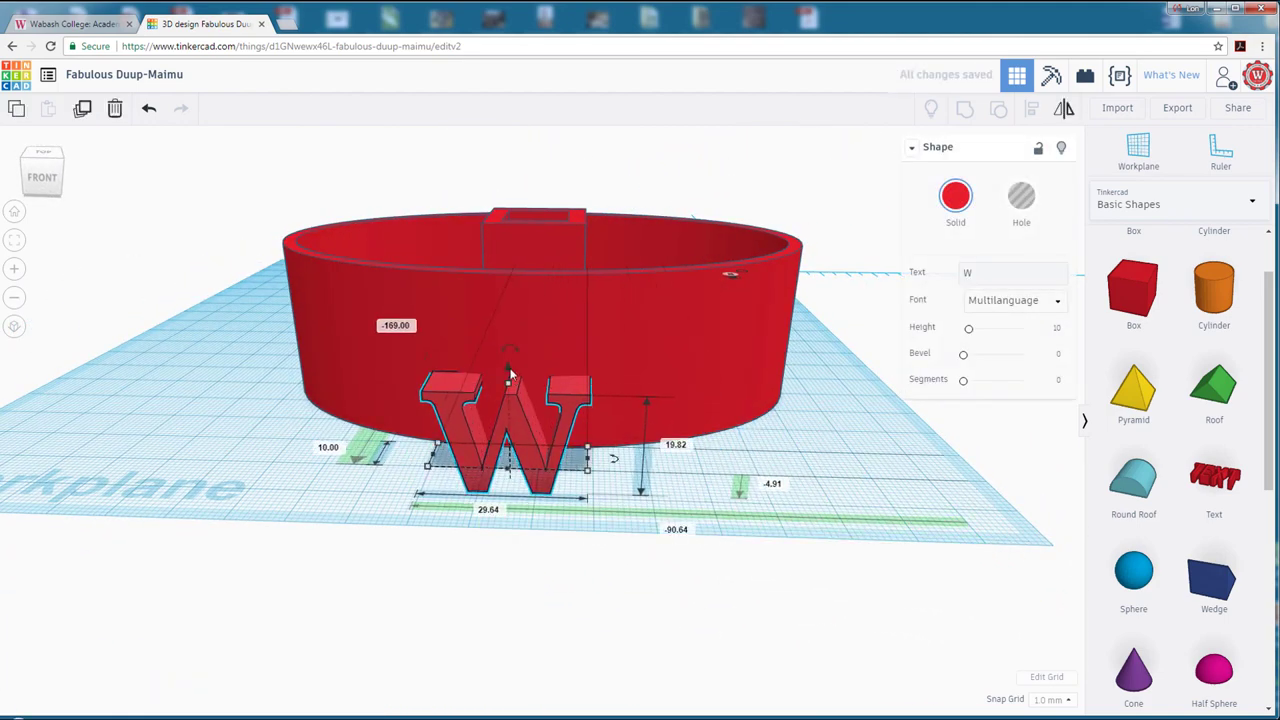
pyautogui.click(512, 340)
pyautogui.moveTo(512, 340); pyautogui.dragTo(512, 414)
pyautogui.click(517, 386)
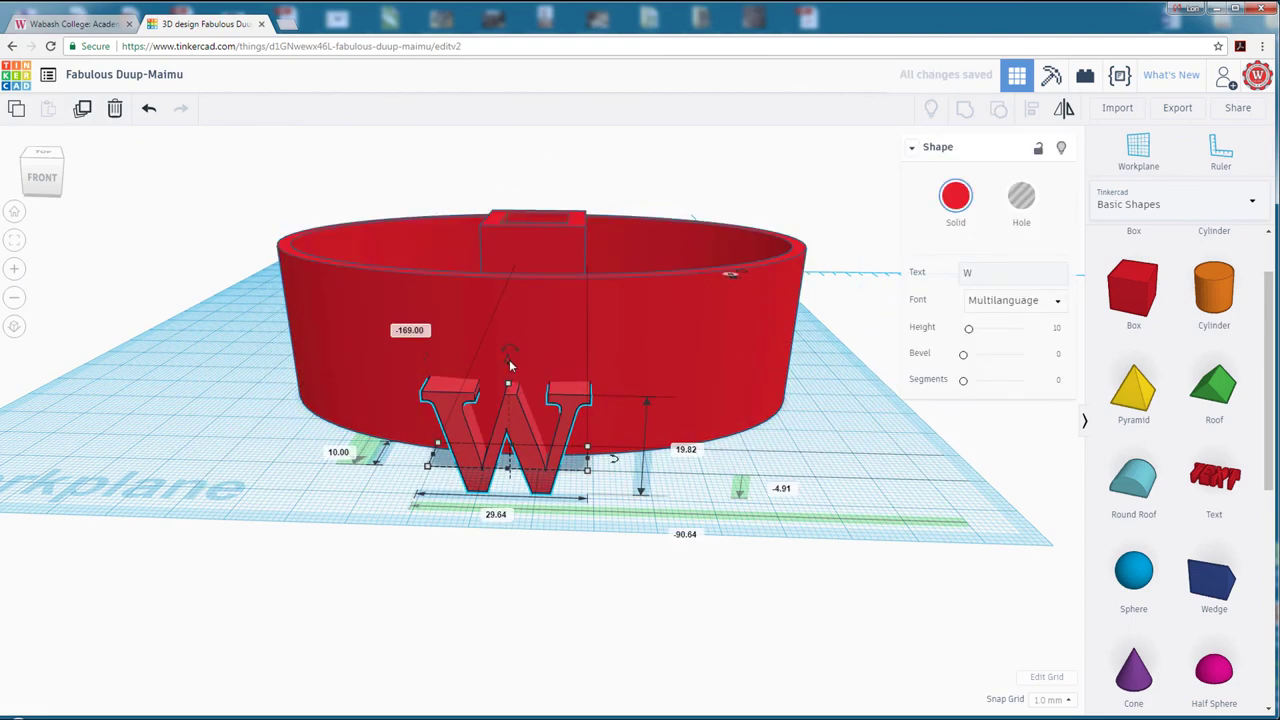
pyautogui.moveTo(509, 366); pyautogui.dragTo(514, 294)
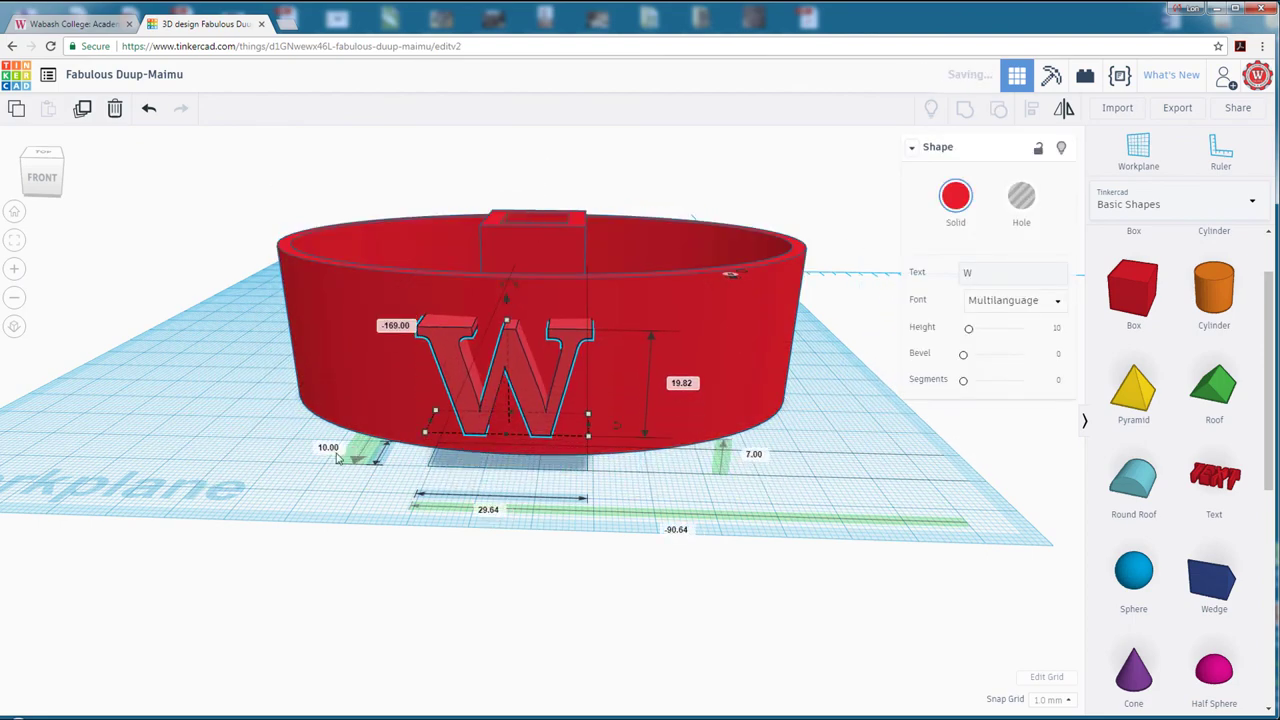
pyautogui.moveTo(338, 457); pyautogui.dragTo(592, 516, button='right')
pyautogui.press('Escape')
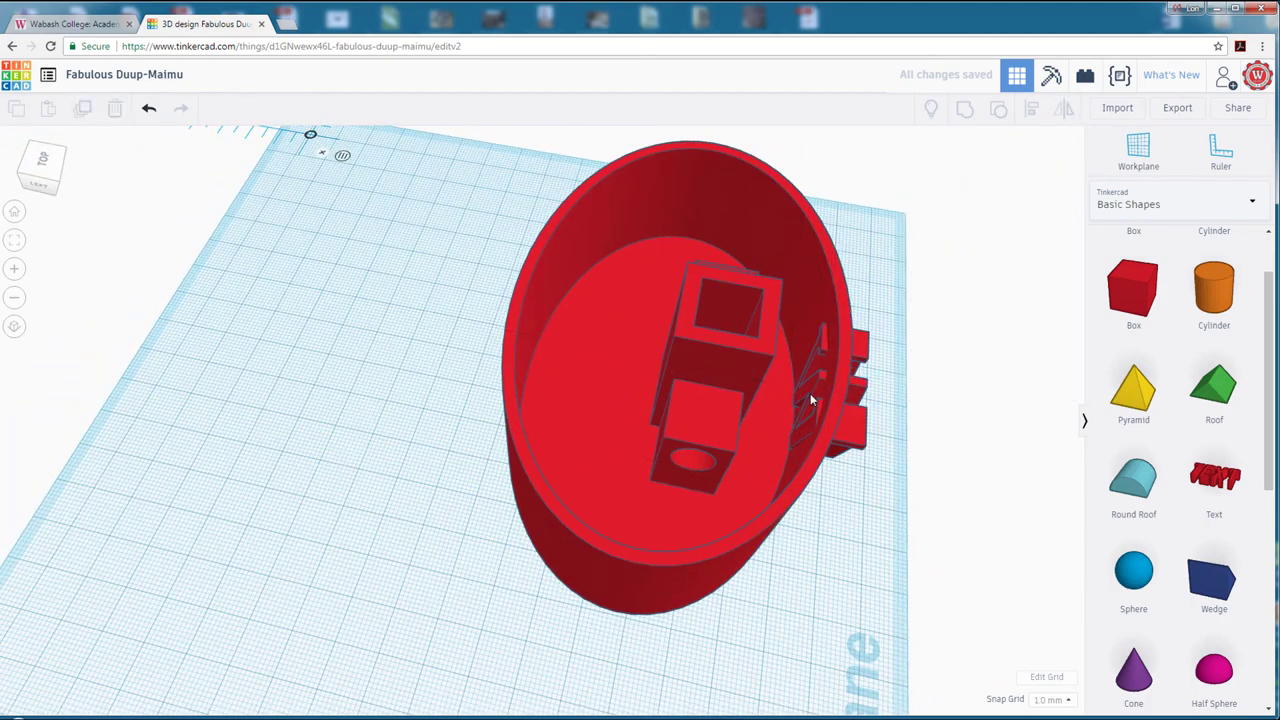
# Select the container and W together and use Align to centre the W along the container.
pyautogui.click(810, 393)
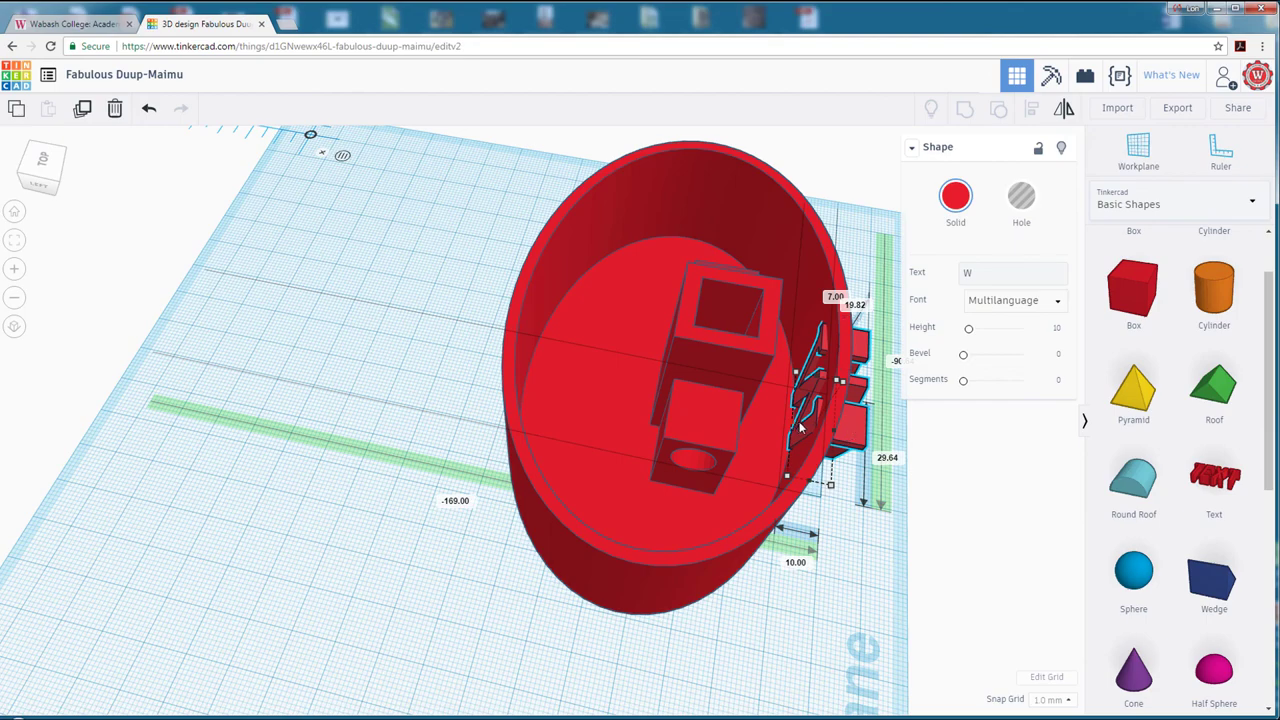
pyautogui.click(951, 543)
pyautogui.moveTo(951, 543); pyautogui.dragTo(716, 464, button='right')
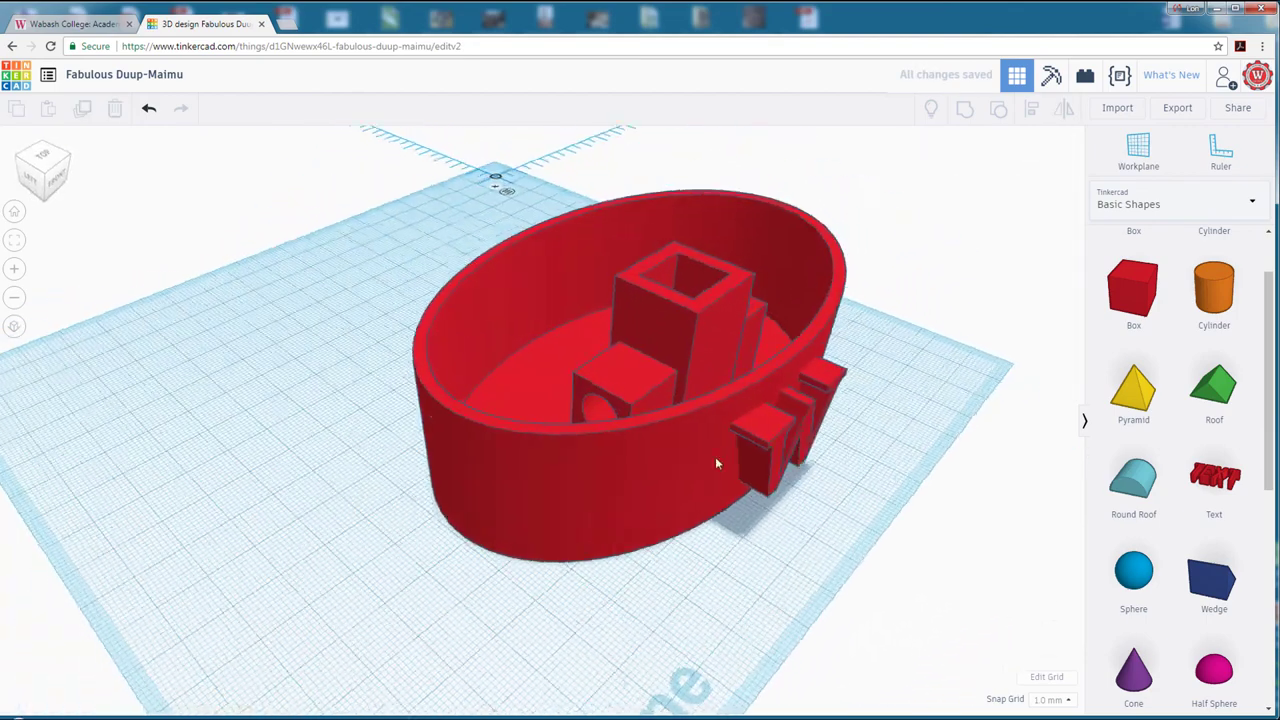
pyautogui.moveTo(443, 246); pyautogui.dragTo(909, 571)
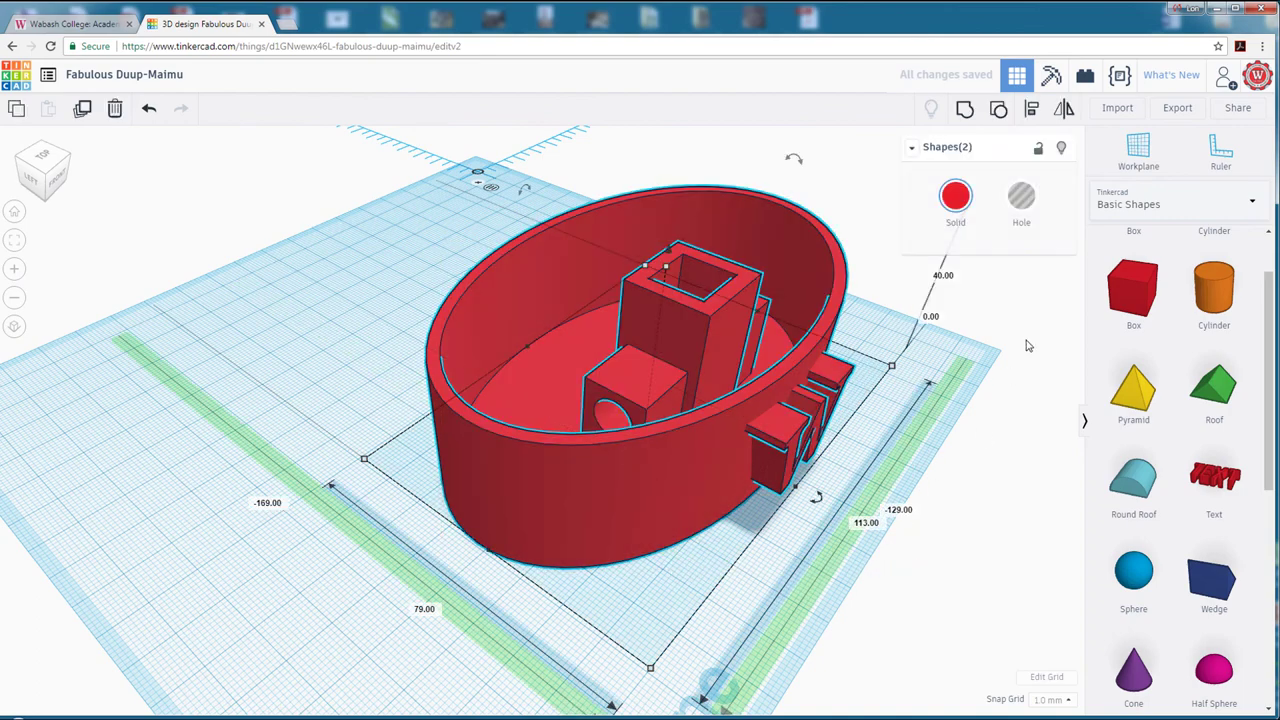
pyautogui.click(1031, 110)
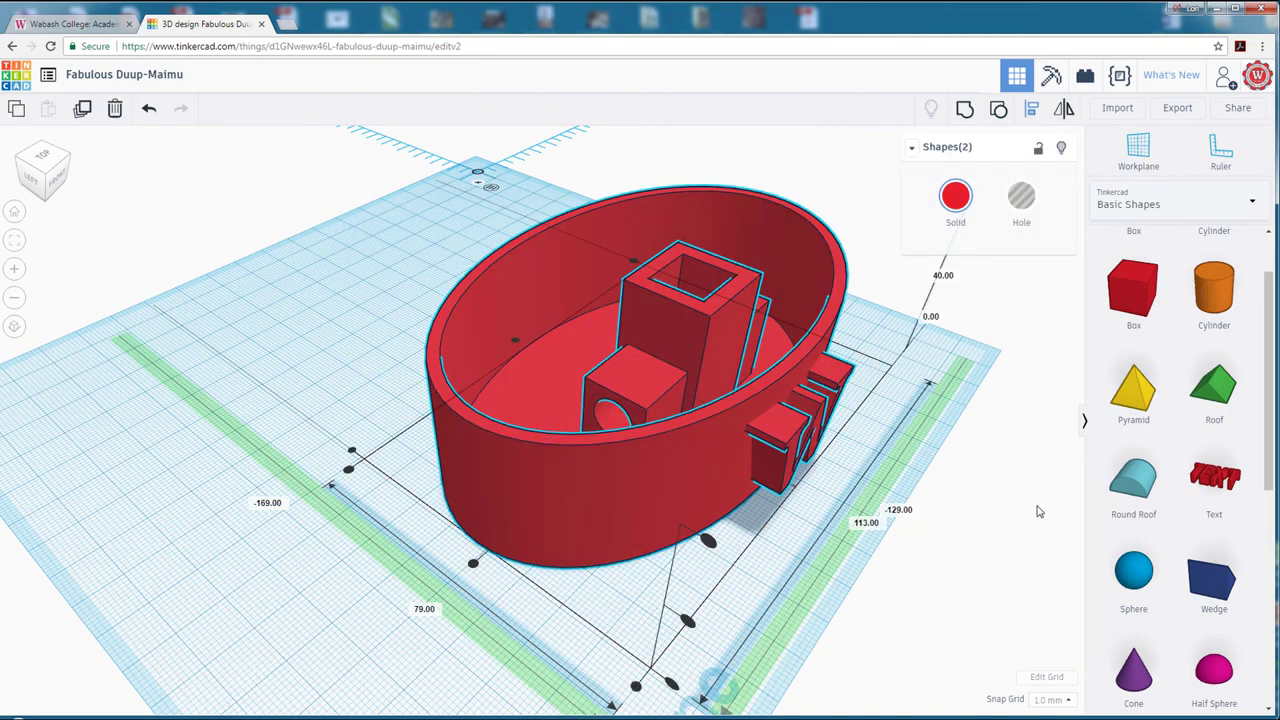
pyautogui.moveTo(1037, 512); pyautogui.dragTo(681, 503, button='right')
pyautogui.click(628, 514)
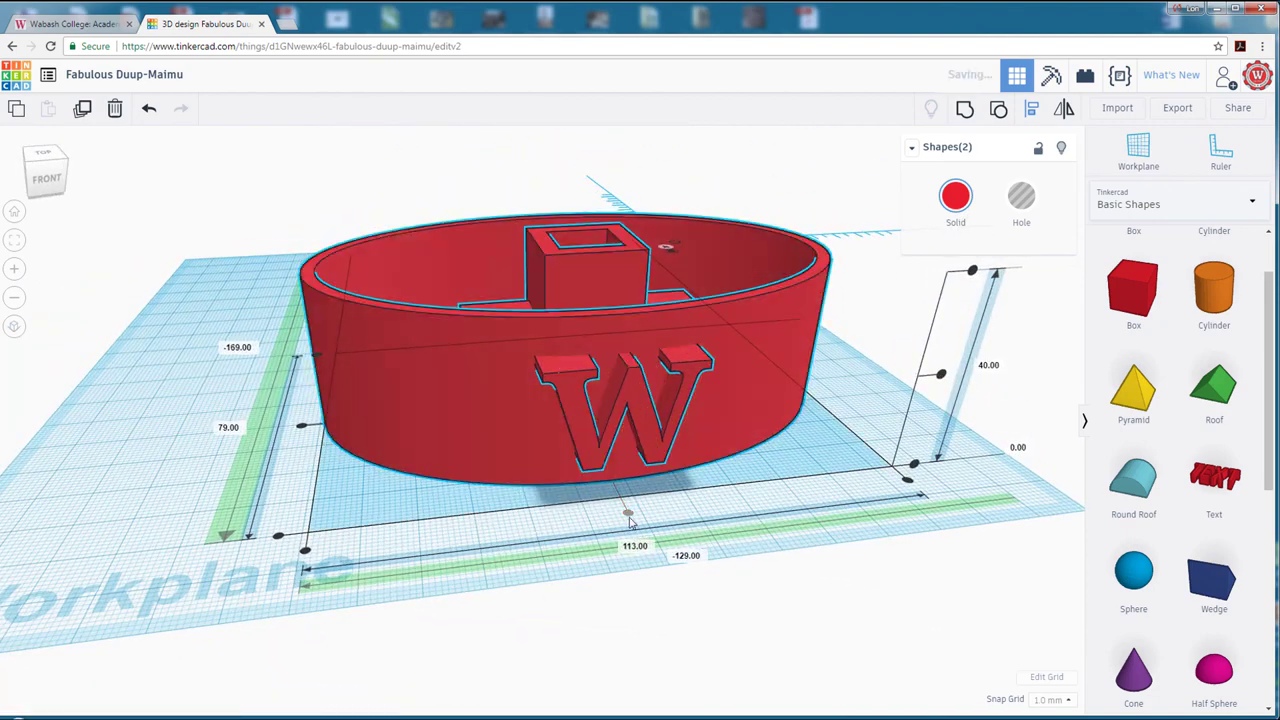
pyautogui.click(829, 594)
pyautogui.moveTo(829, 594); pyautogui.dragTo(700, 480, button='right')
# Set the W's elevation to 0 so it rests on the workplane.
pyautogui.click(663, 306)
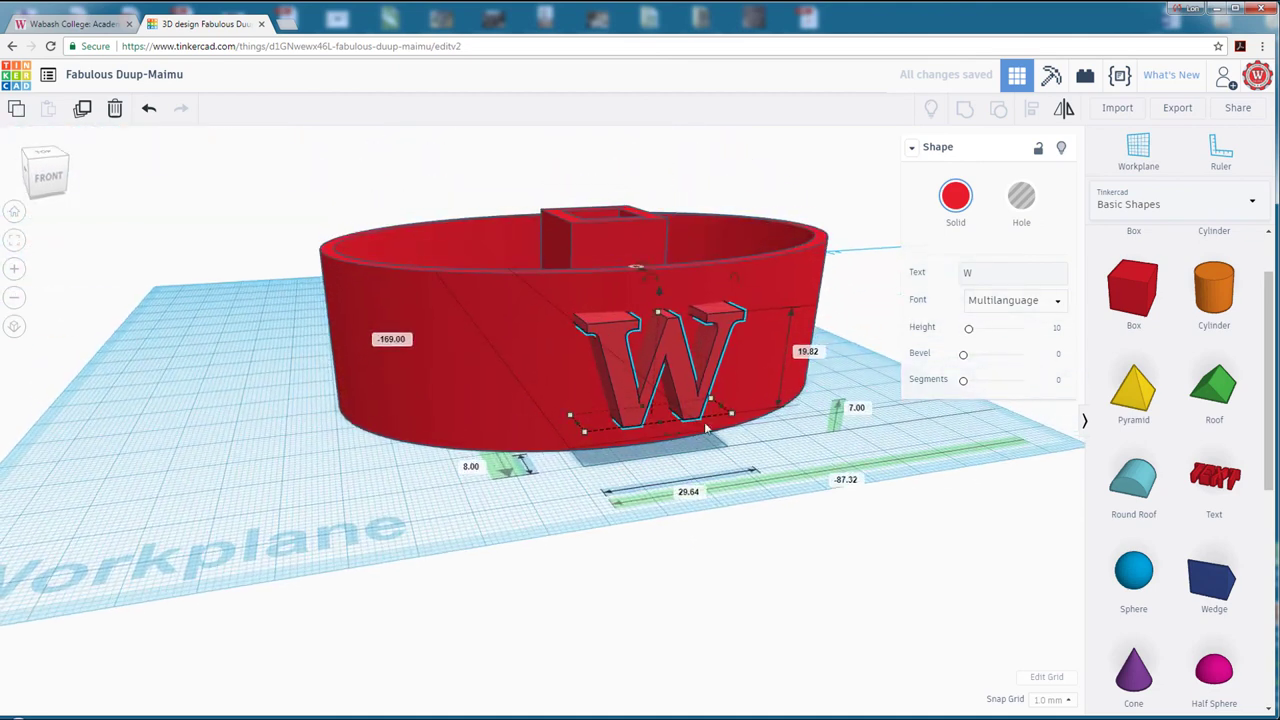
pyautogui.click(856, 409)
pyautogui.write('0')
pyautogui.press('Return')
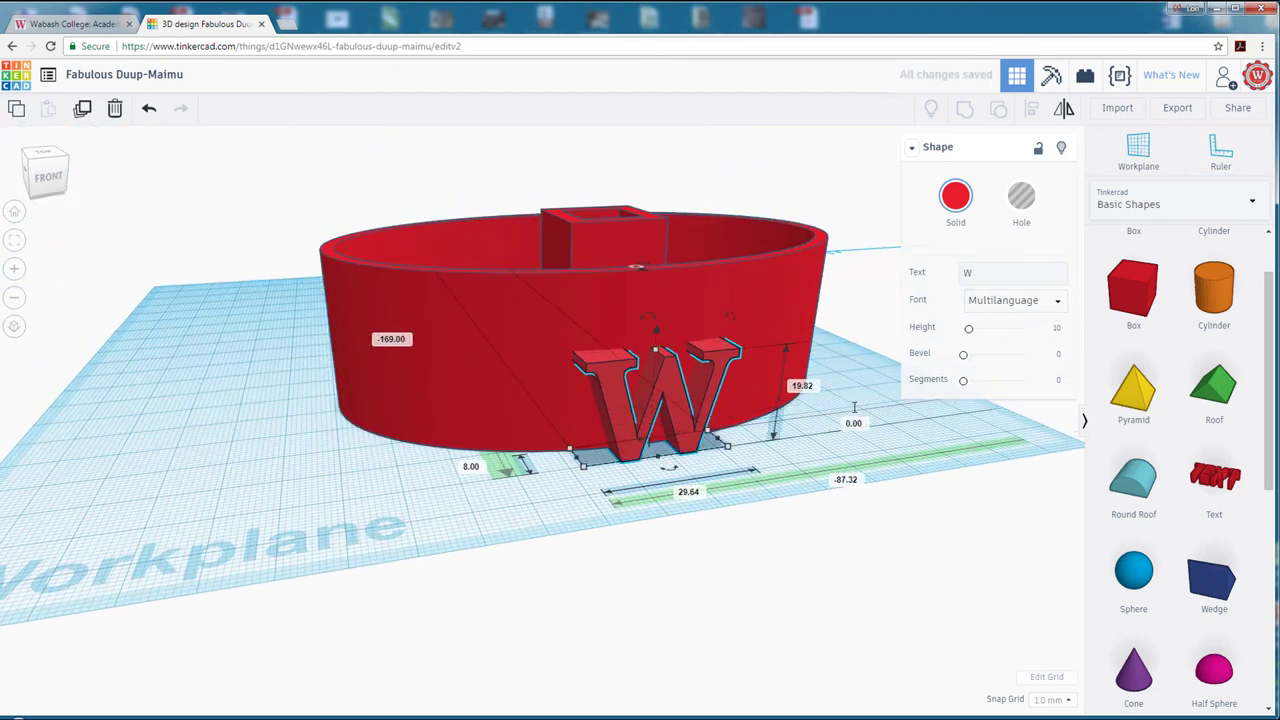
pyautogui.click(931, 516)
pyautogui.moveTo(931, 516); pyautogui.dragTo(618, 505, button='right')
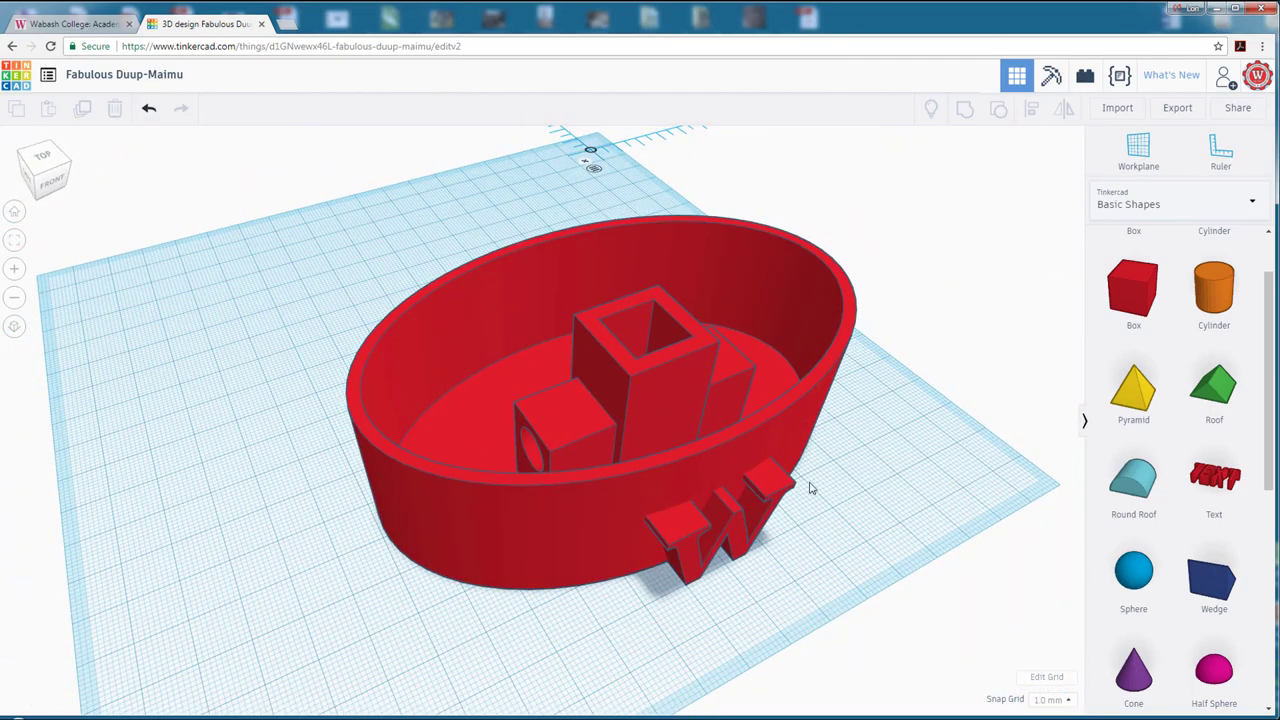
# Orbit around the finished red container to inspect it, then return to the designs dashboard.
pyautogui.moveTo(888, 497); pyautogui.dragTo(947, 406, button='right')
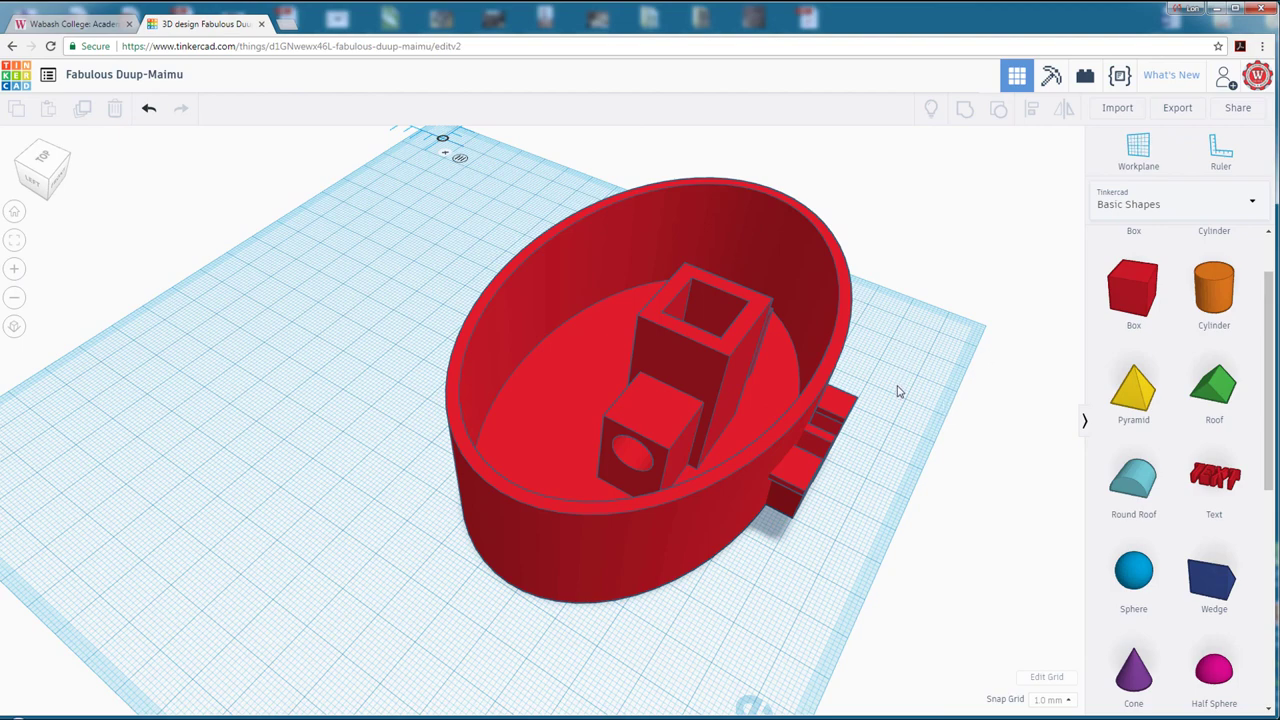
pyautogui.moveTo(897, 391); pyautogui.dragTo(808, 378, button='right')
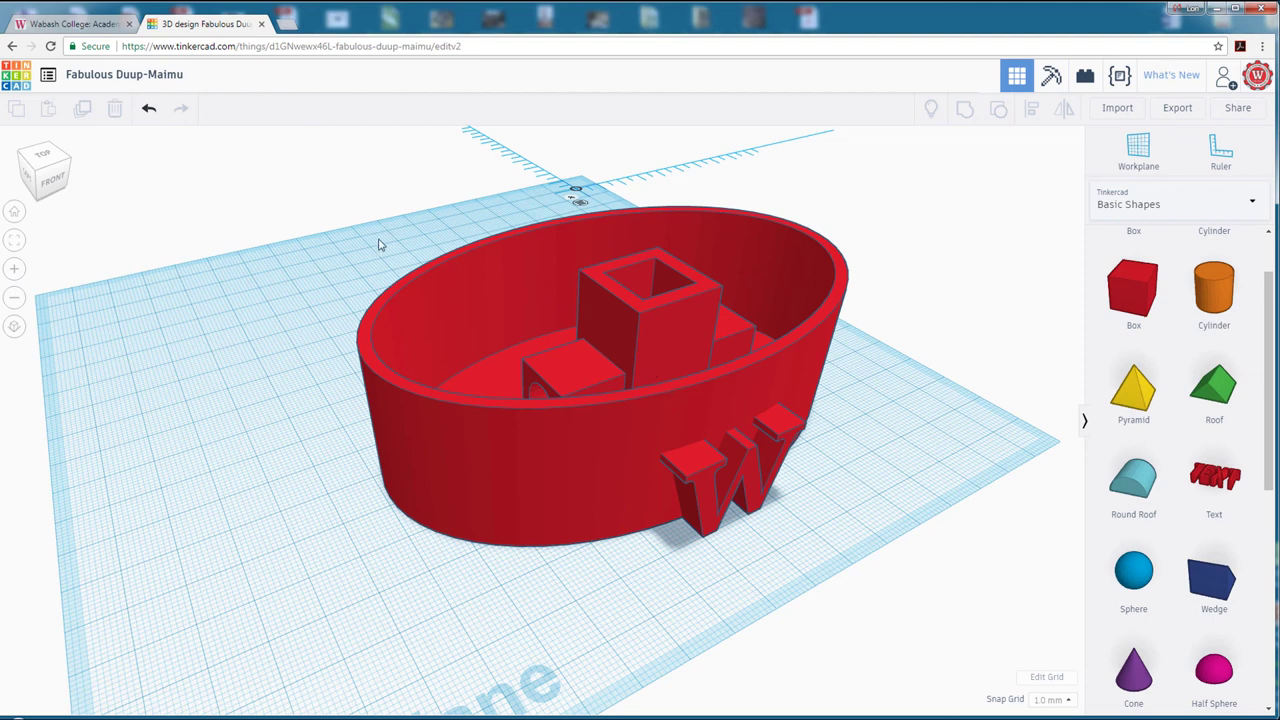
pyautogui.click(18, 82)
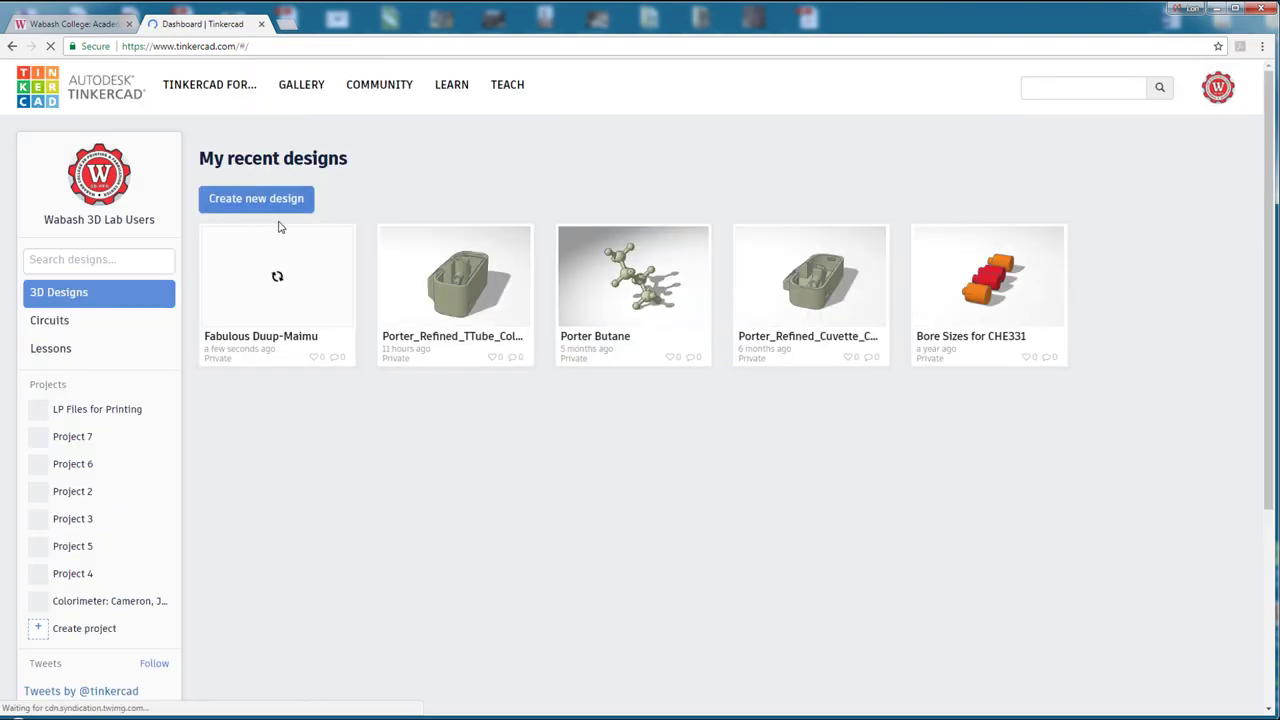
# Change the newest design's name to 'Porter Example' in its Properties and save.
pyautogui.moveTo(286, 305)
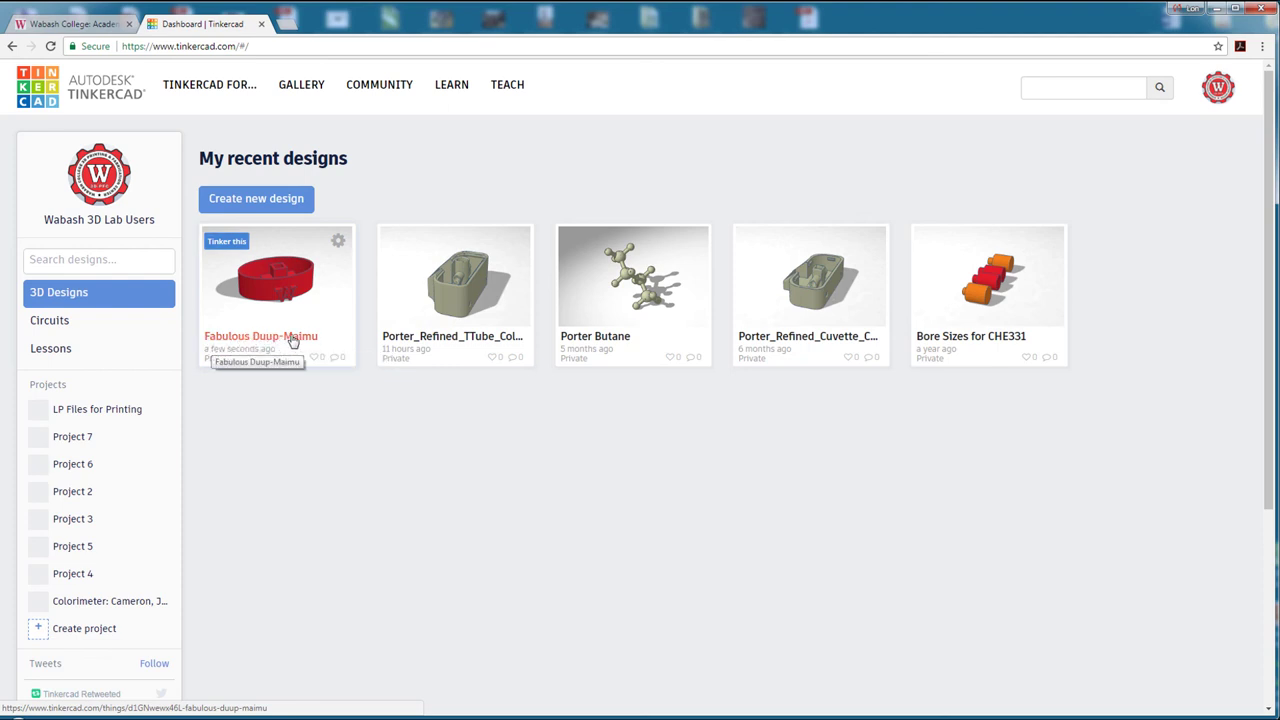
pyautogui.click(338, 243)
pyautogui.click(345, 252)
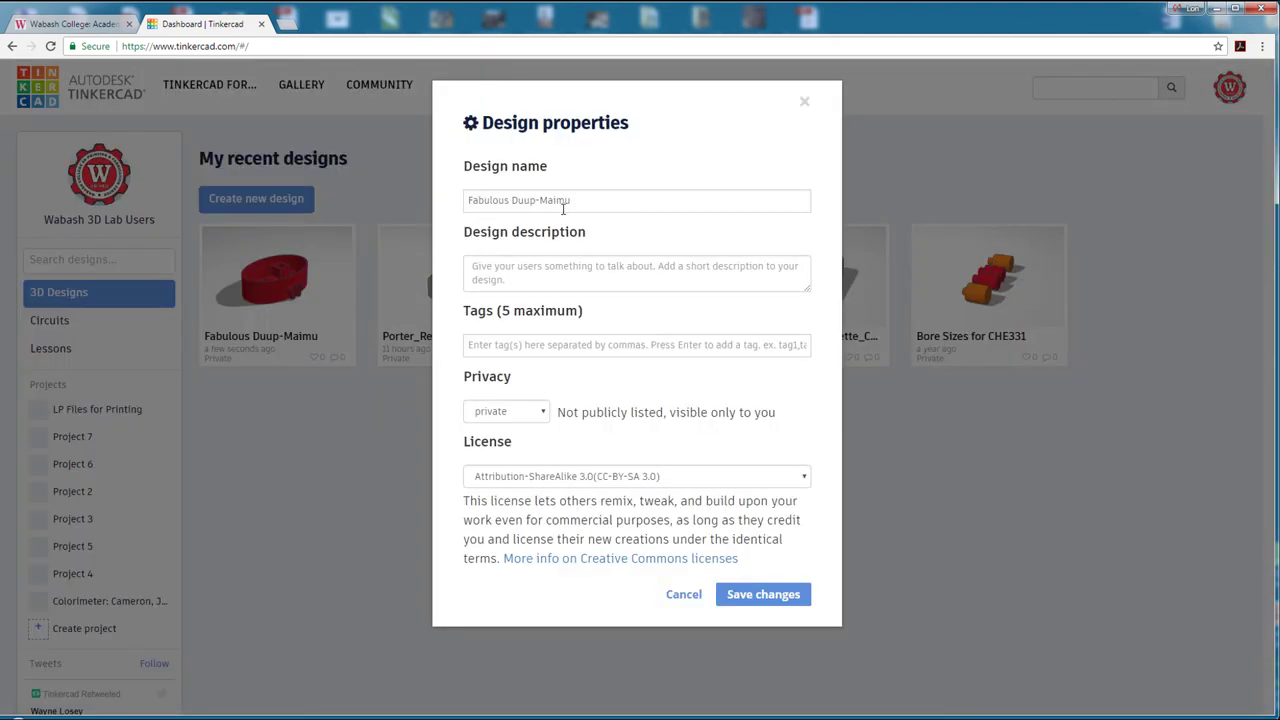
pyautogui.moveTo(582, 205); pyautogui.dragTo(462, 207)
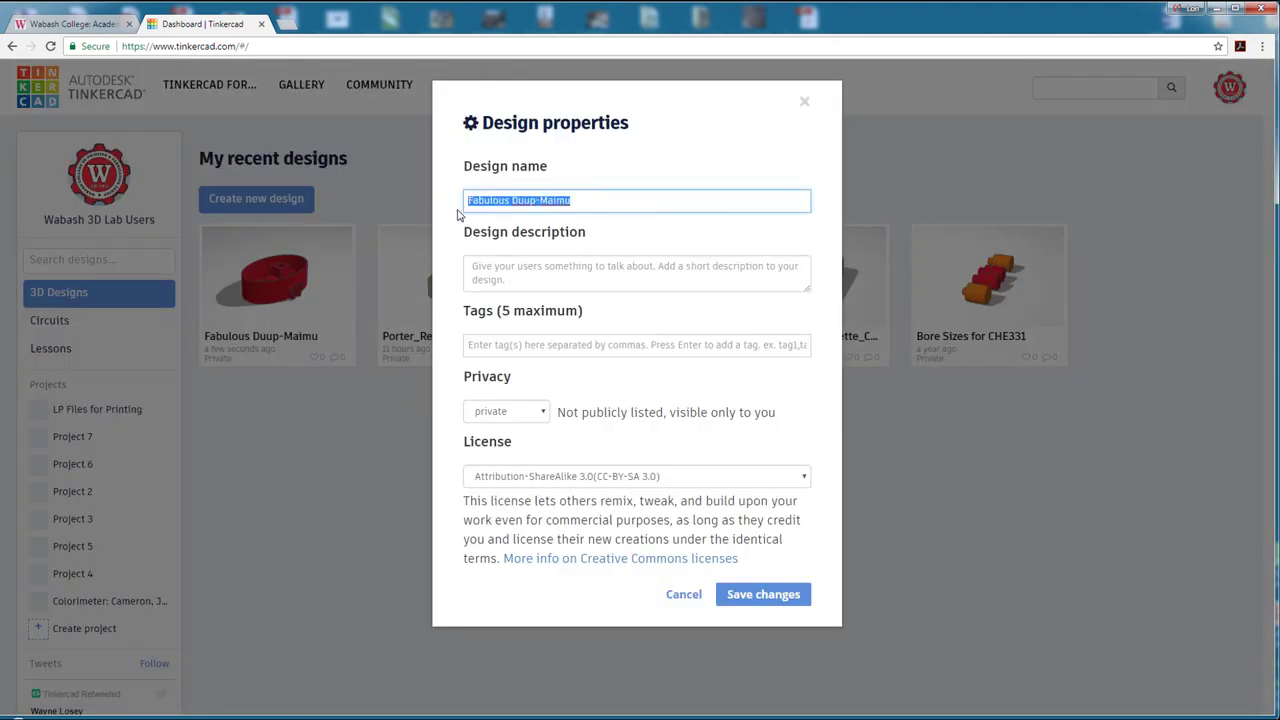
pyautogui.write('Porter')
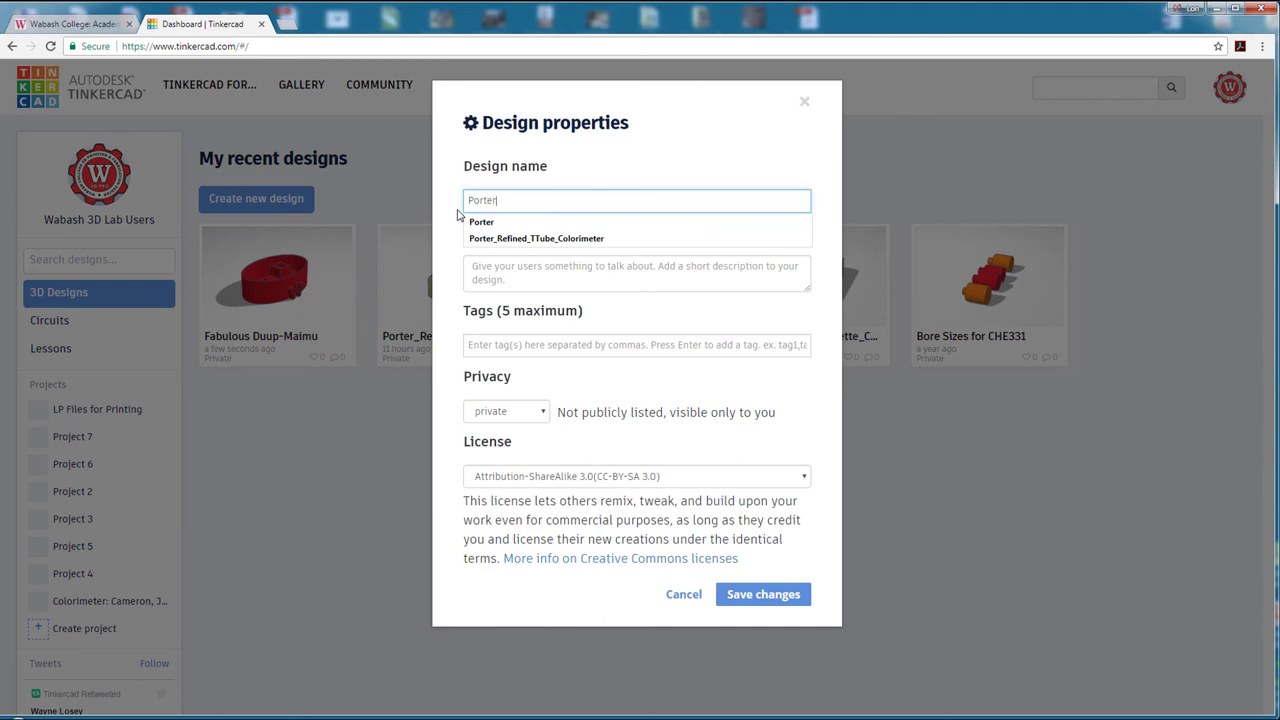
pyautogui.write(' Example')
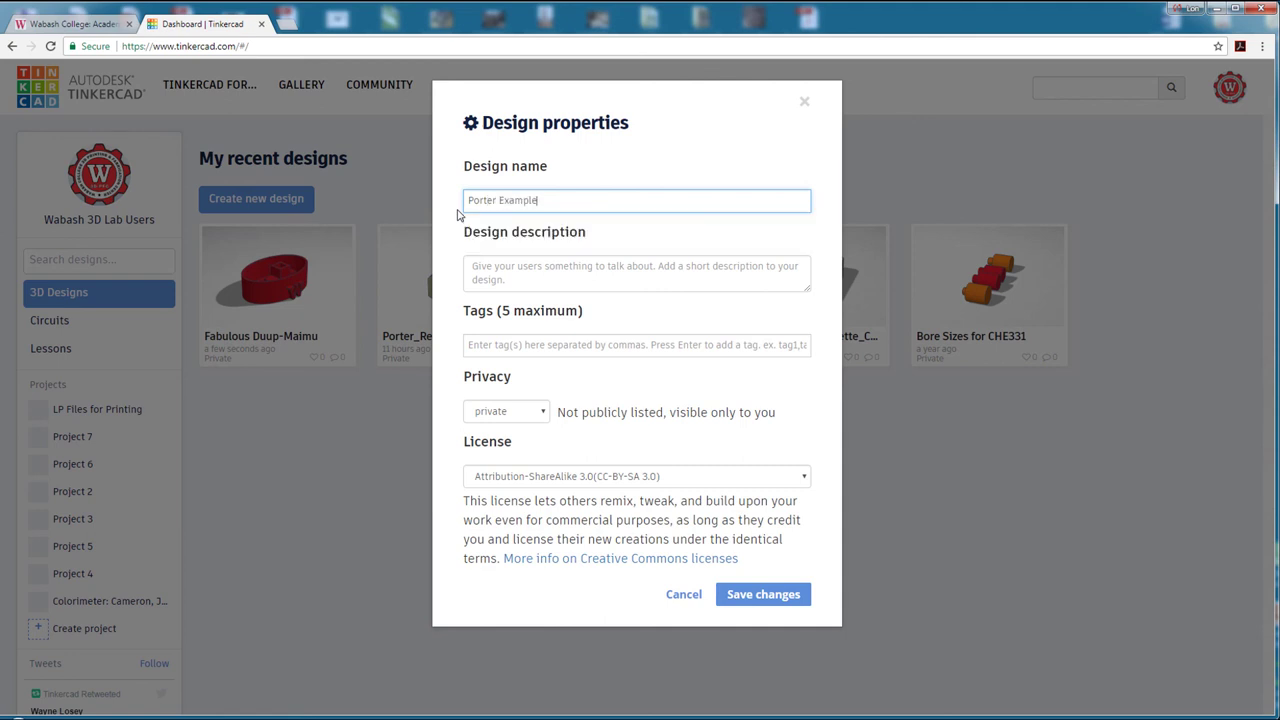
pyautogui.click(765, 595)
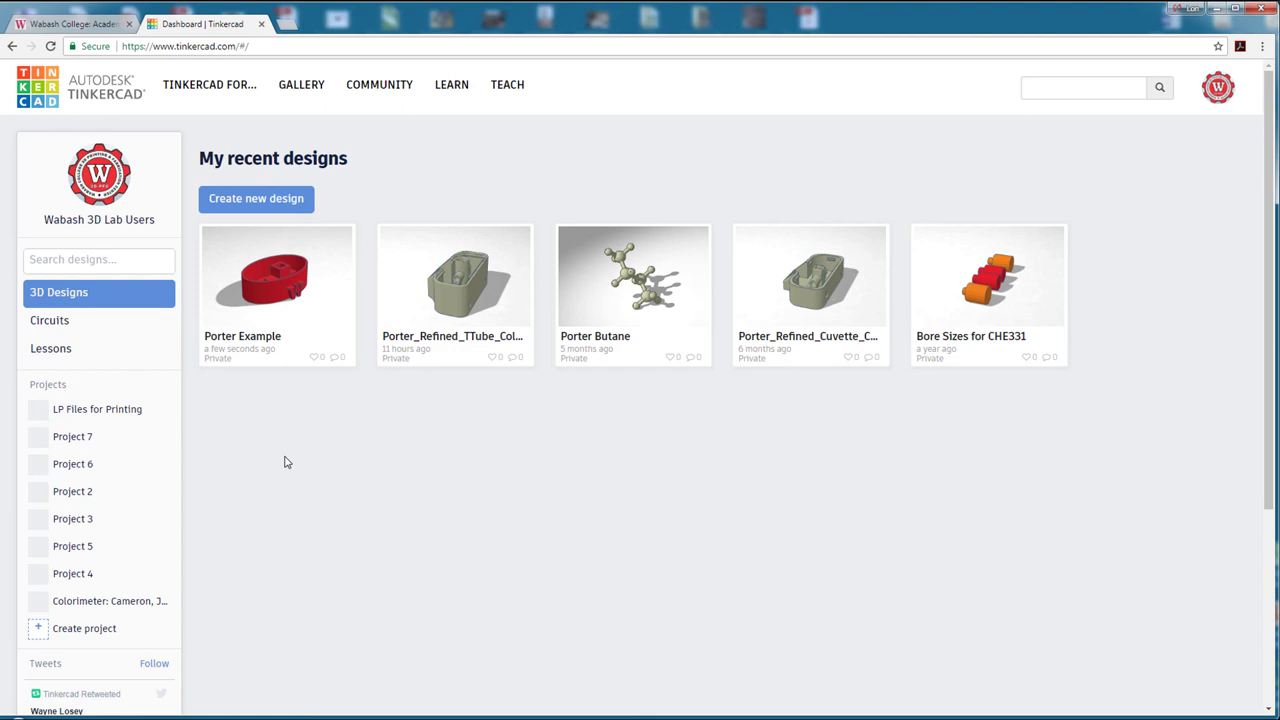
pyautogui.moveTo(317, 288)
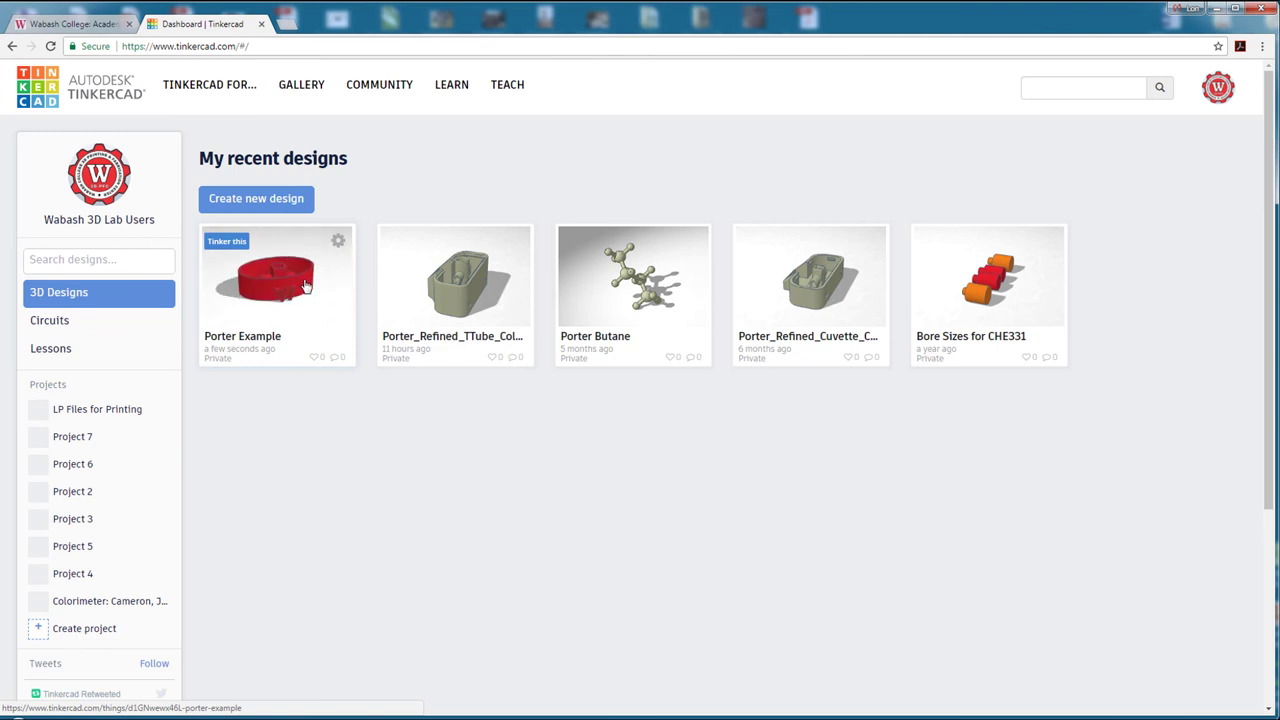
pyautogui.click(338, 241)
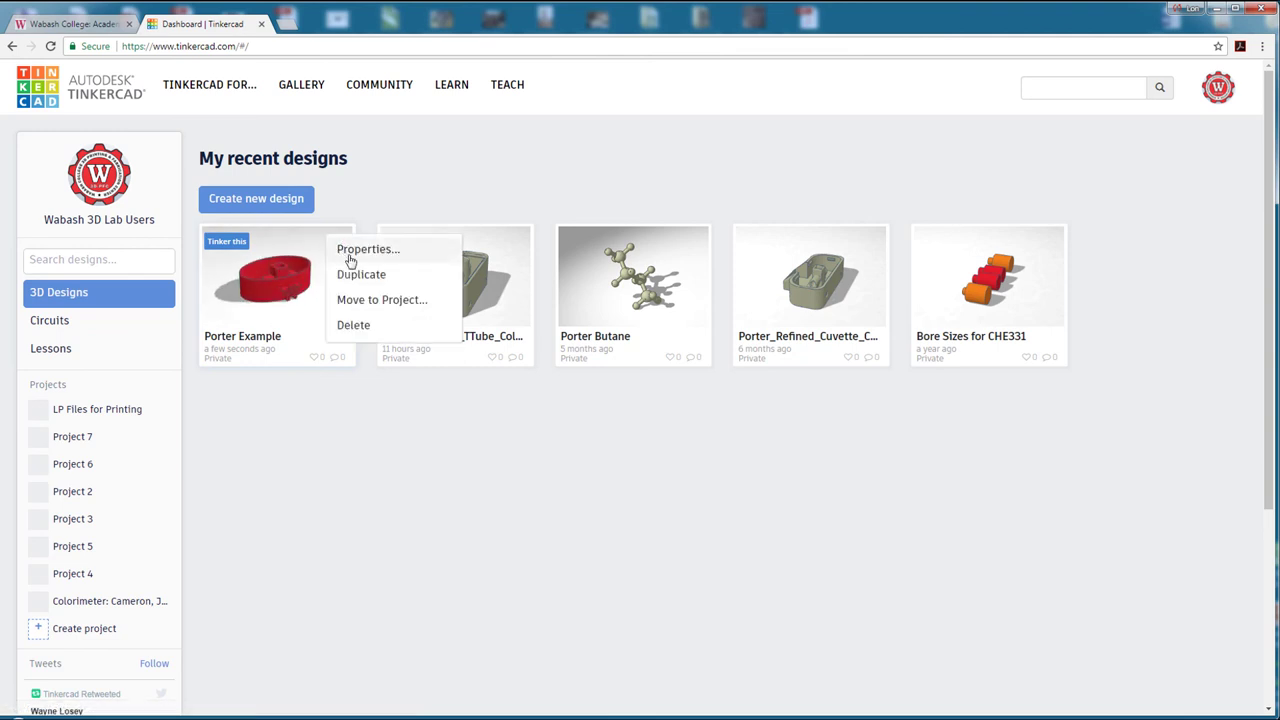
pyautogui.click(359, 275)
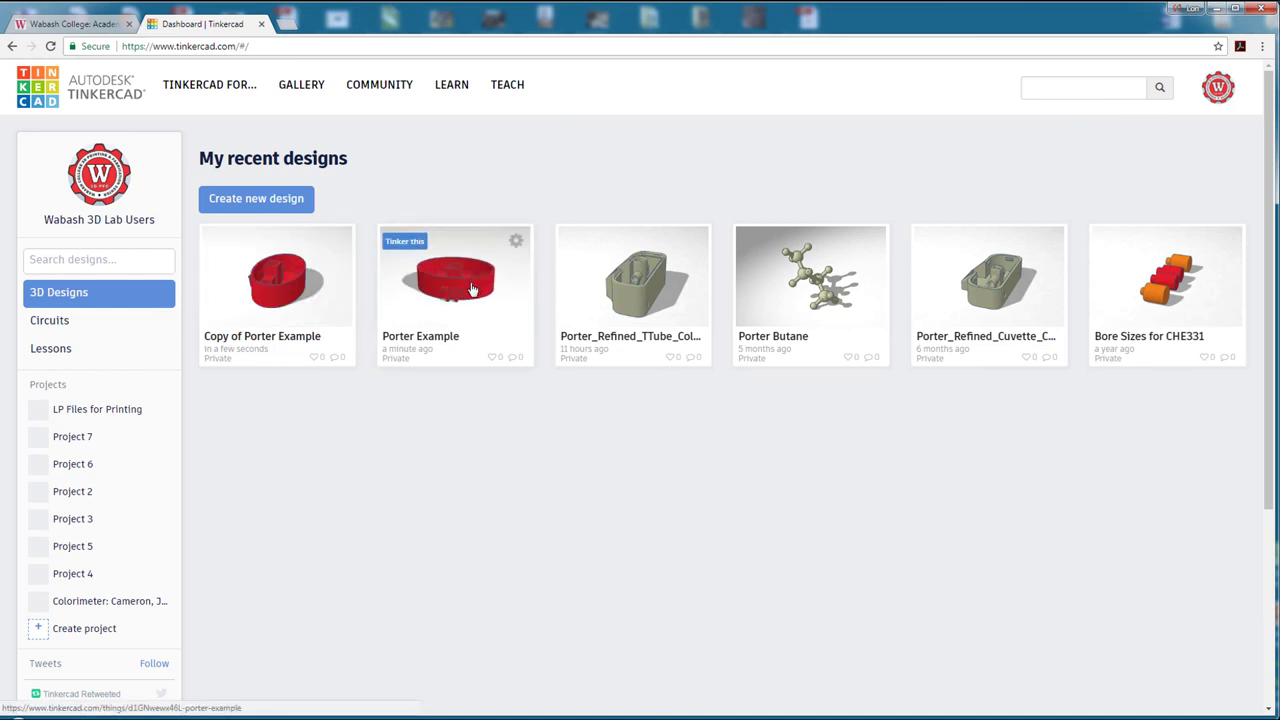
pyautogui.click(337, 242)
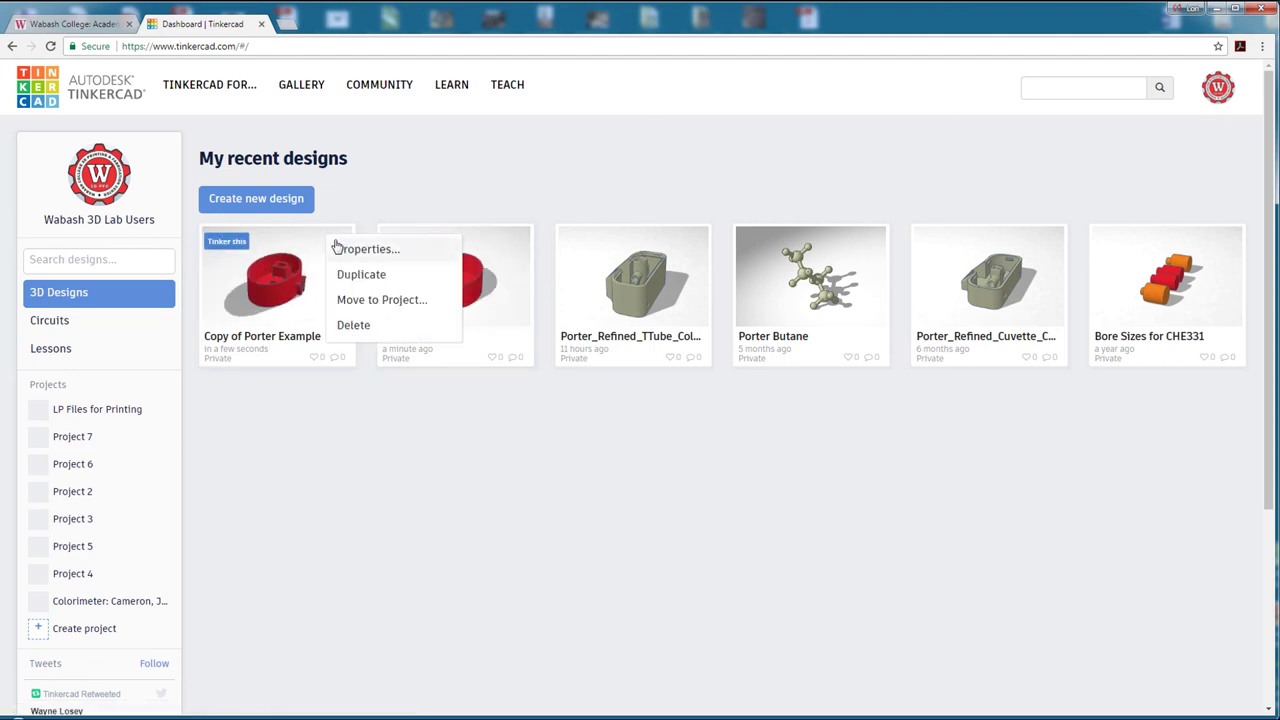
pyautogui.click(353, 329)
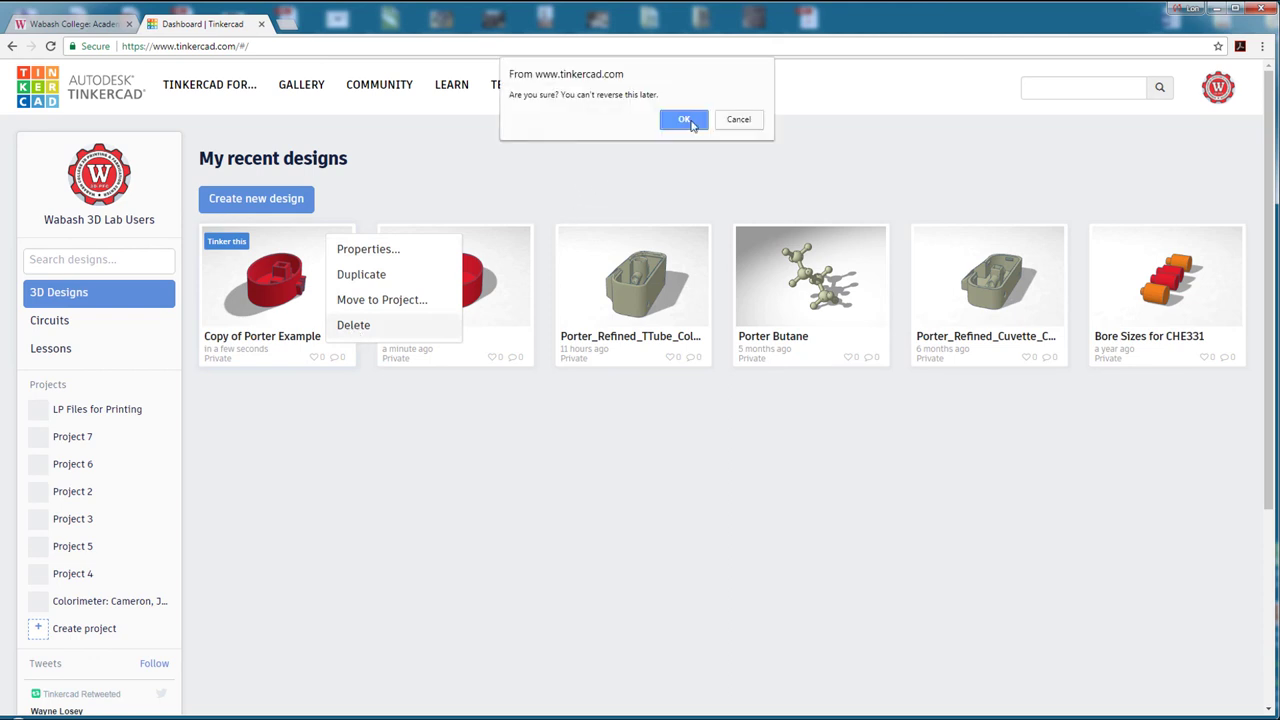
pyautogui.click(684, 119)
pyautogui.moveTo(350, 274)
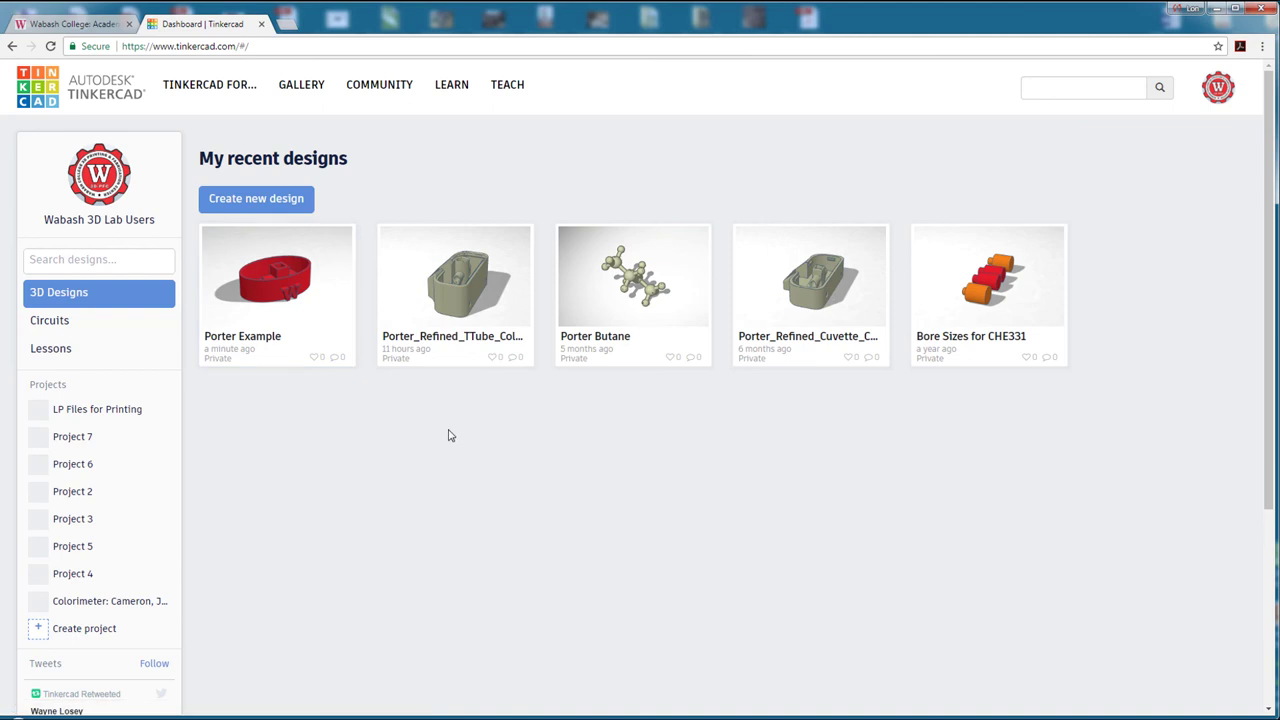
pyautogui.scroll(-3, 443, 435)
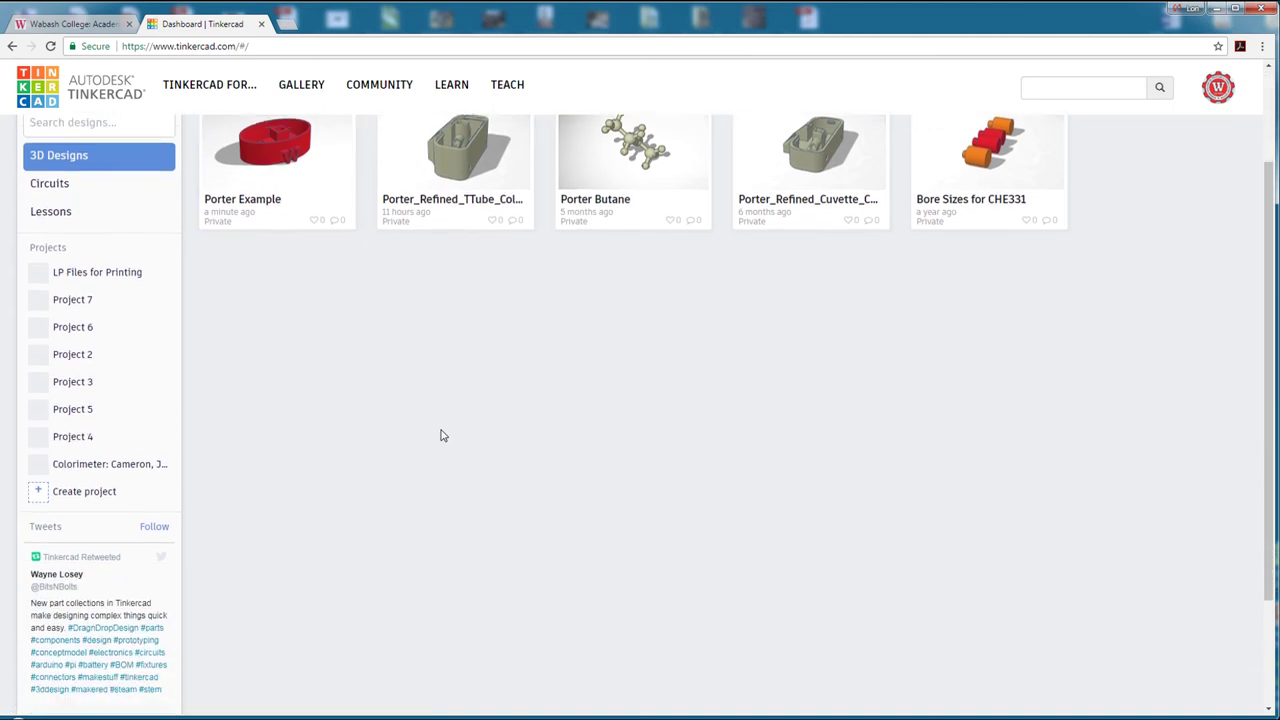
pyautogui.scroll(-3, 423, 426)
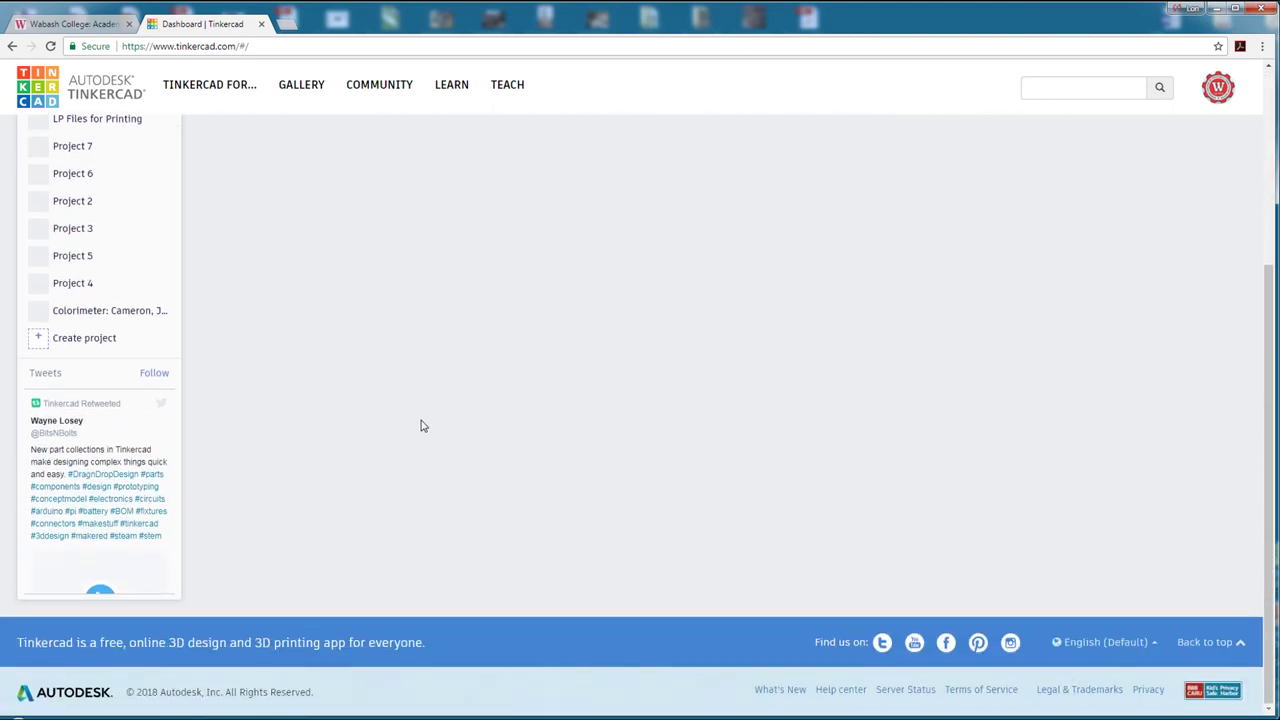
pyautogui.scroll(6, 421, 426)
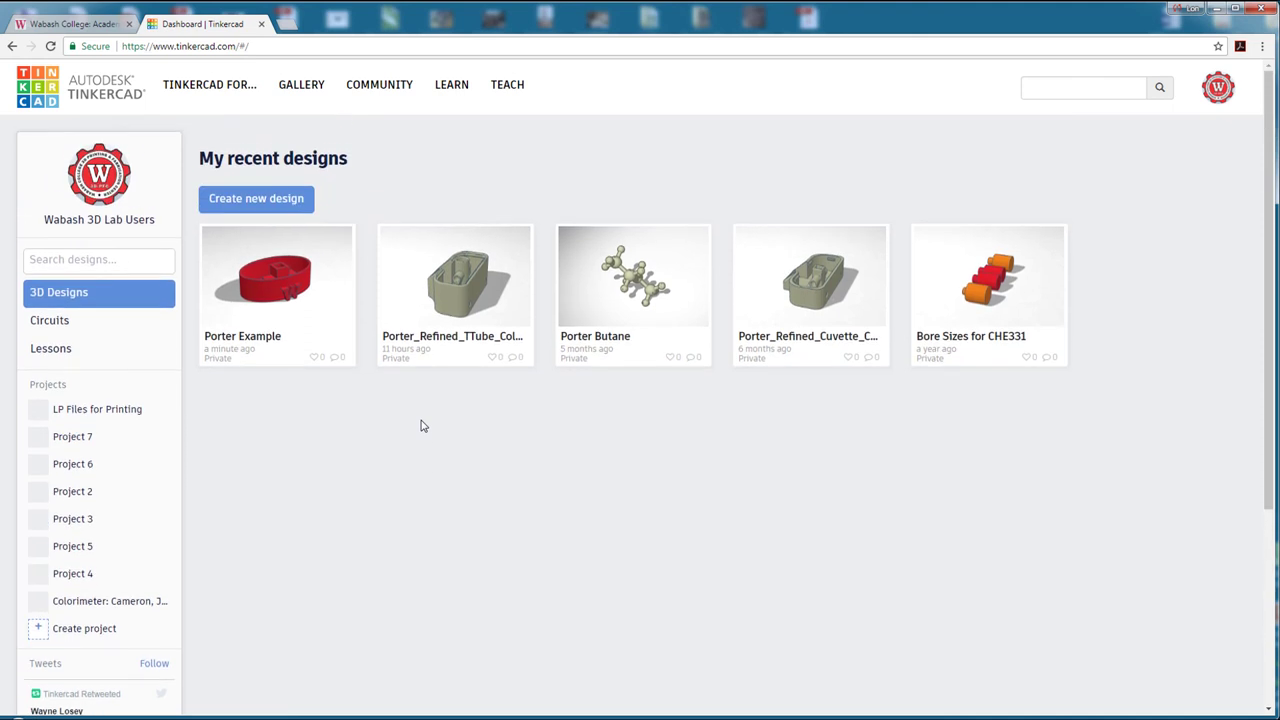
pyautogui.click(78, 352)
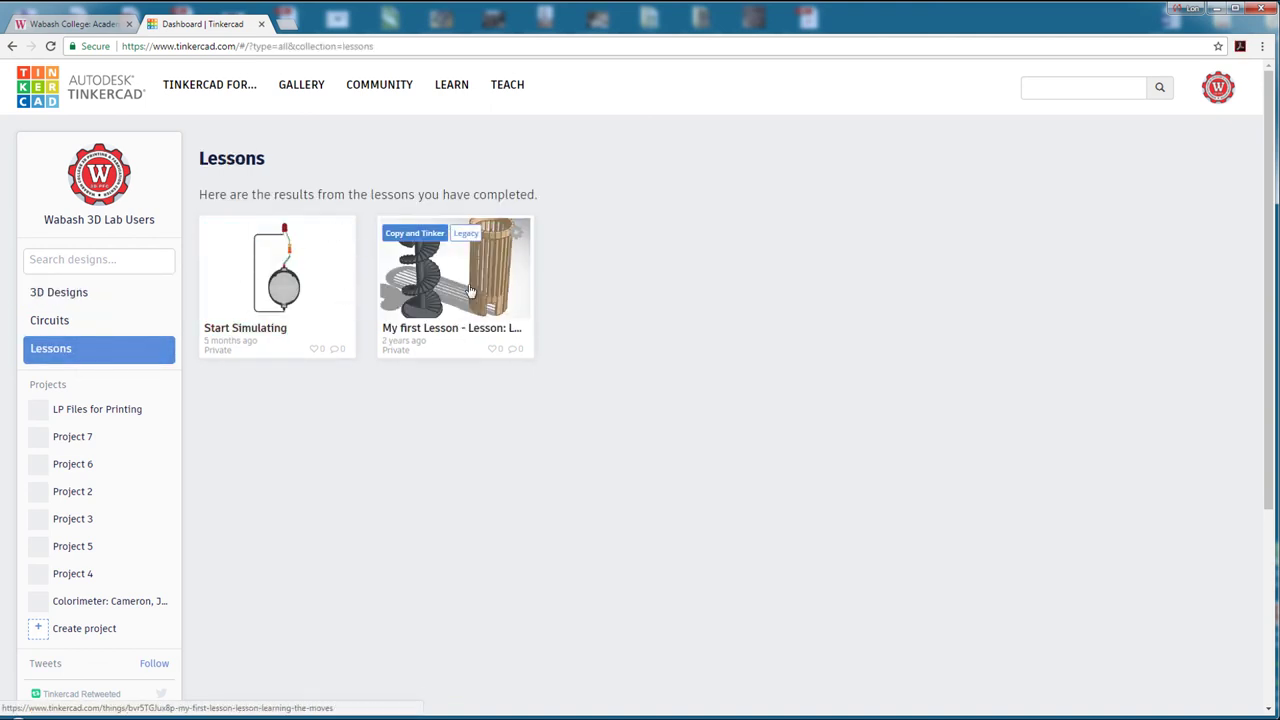
pyautogui.click(75, 291)
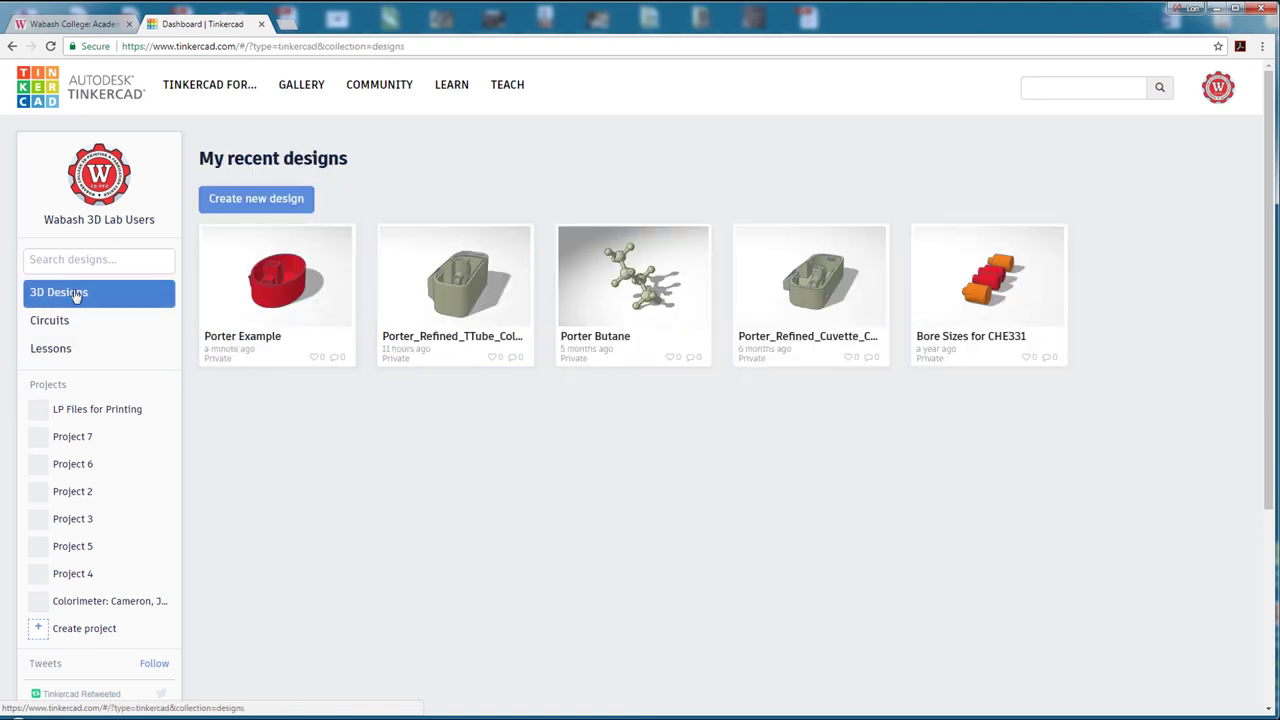